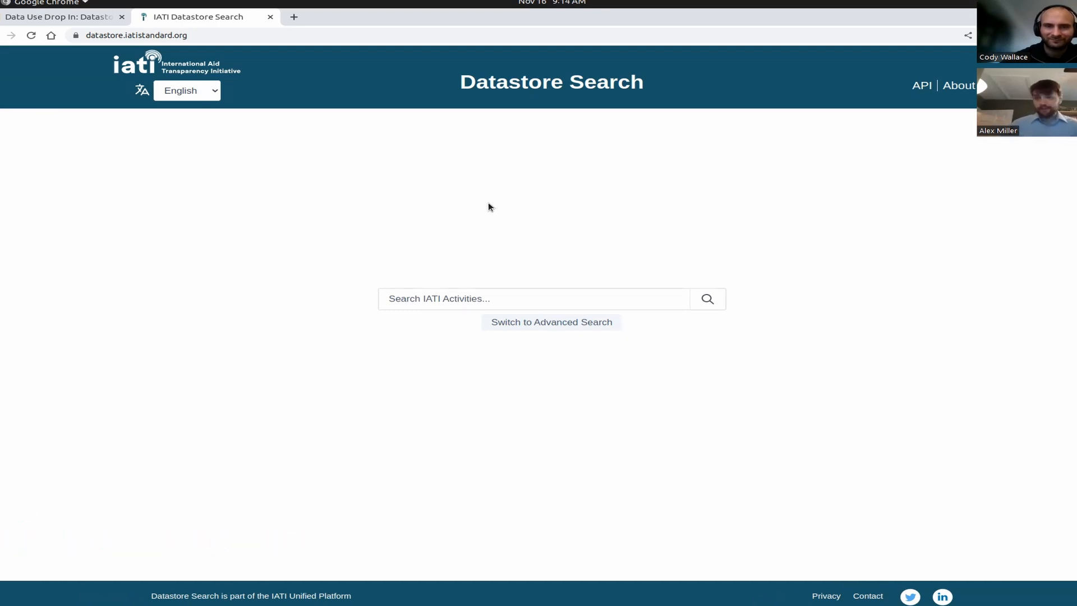
Switch the site language to Français, then back to English.
double_click(216, 36)
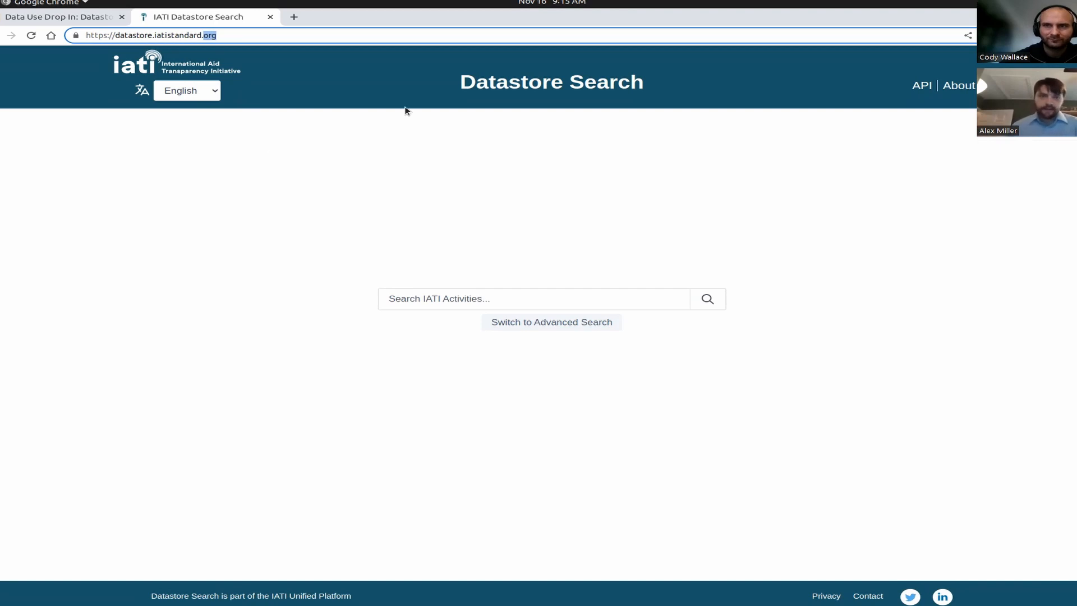
click(205, 99)
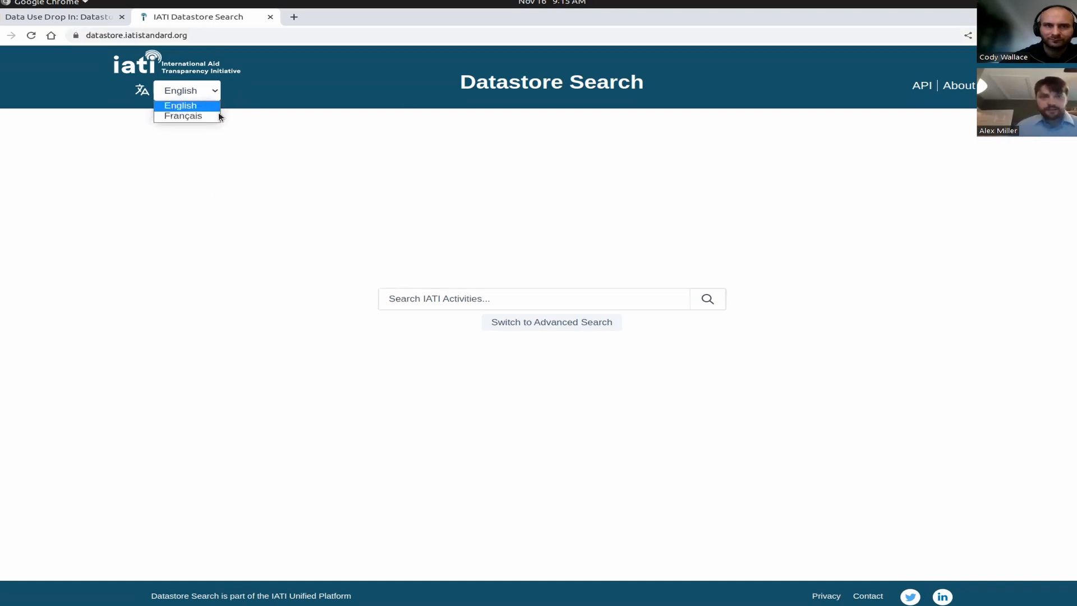
click(210, 115)
click(210, 91)
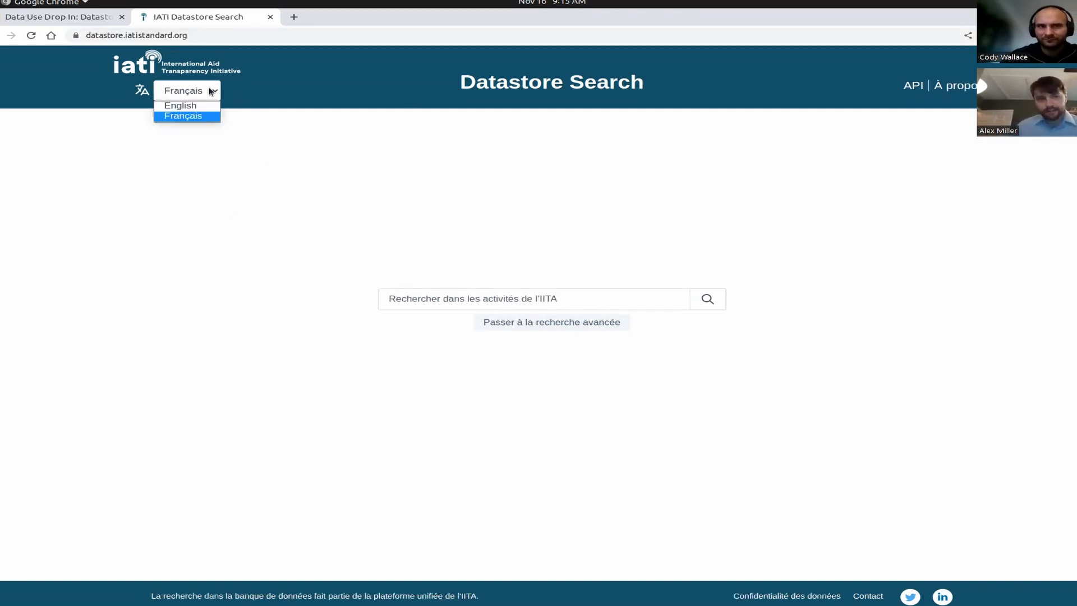
click(210, 105)
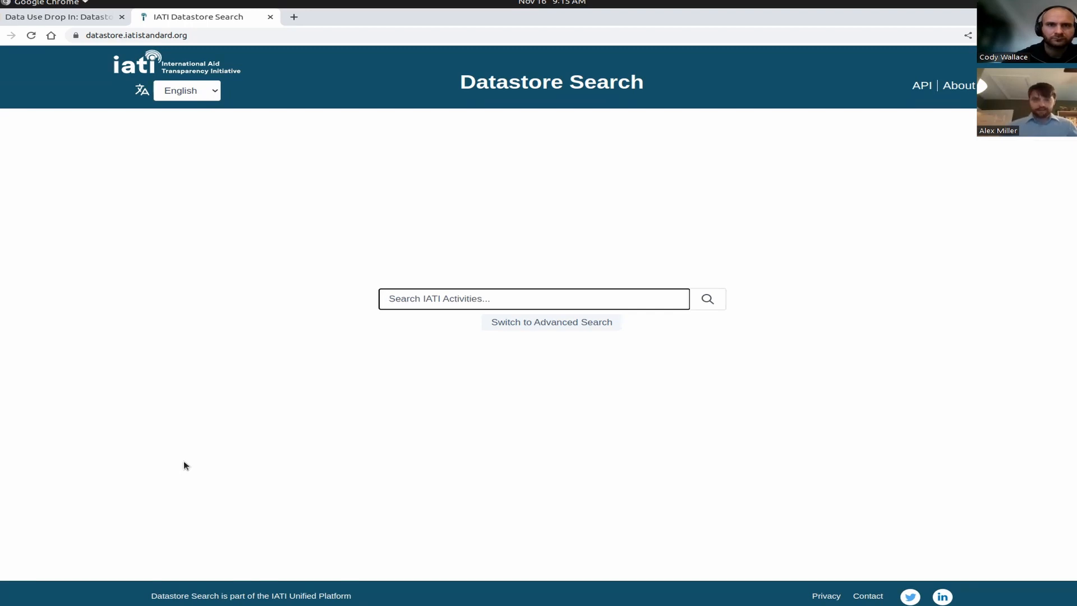
Search the IATI activities for "livestock" and highlight the result count and the matched words in the first result.
text(livestock)
key(Return)
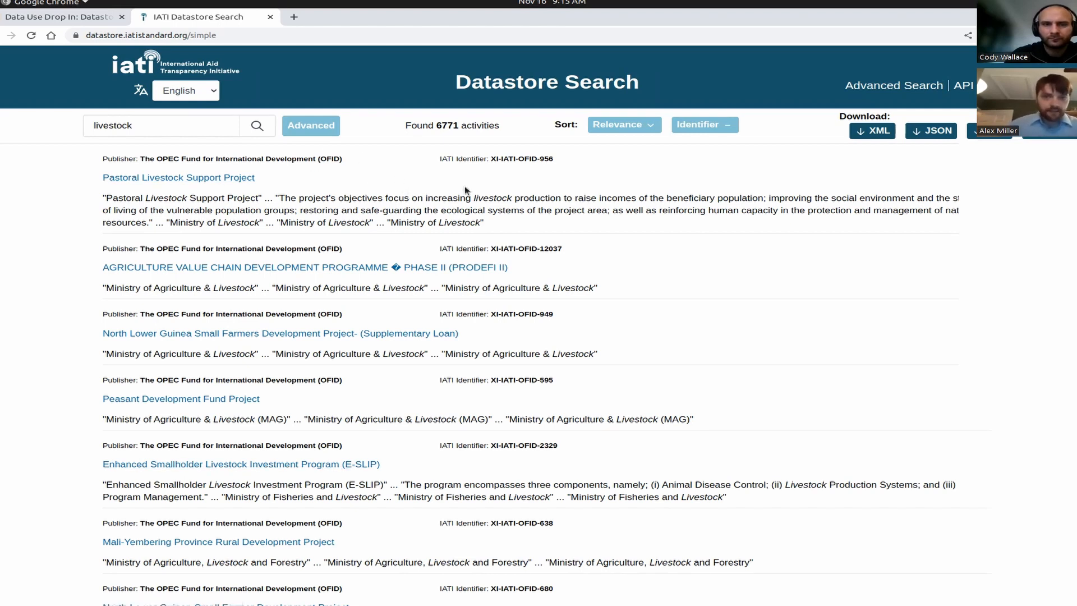
drag(403, 126, 488, 152)
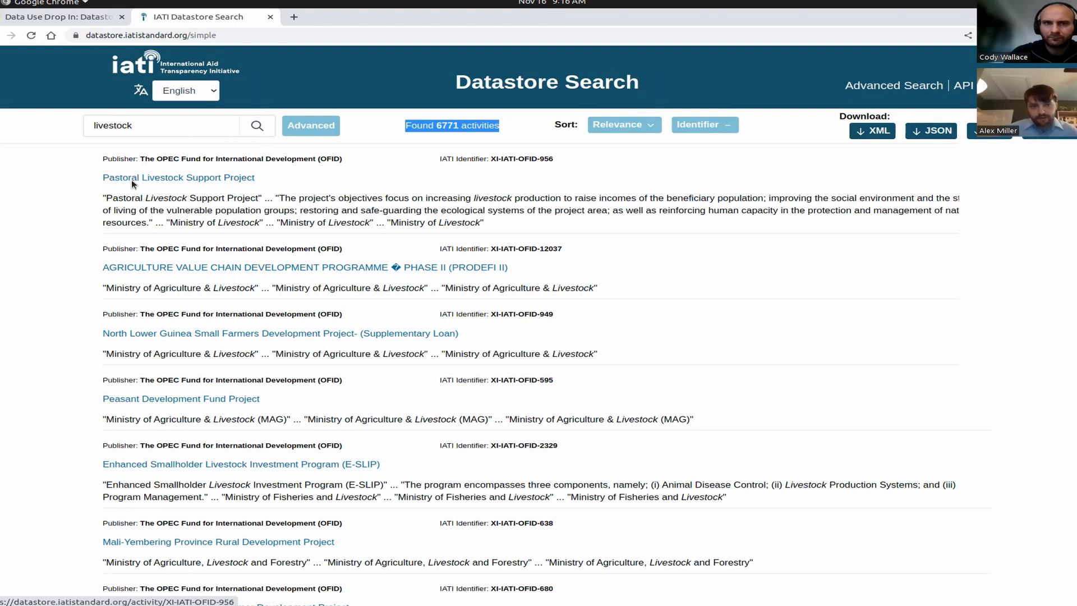
double_click(173, 199)
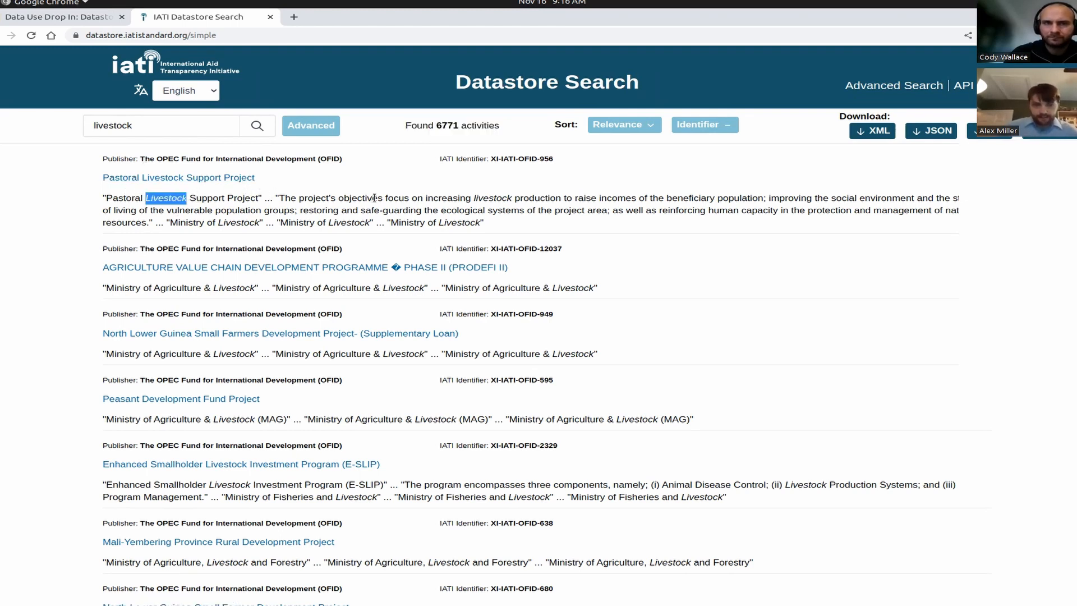
double_click(476, 199)
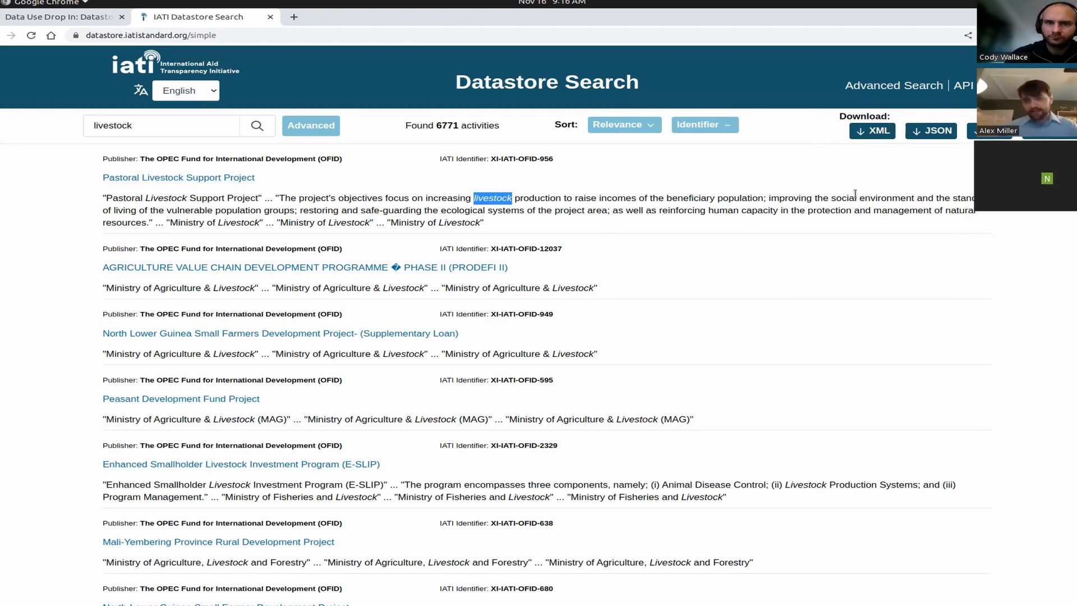
Open the XML and Excel-optimised CSV download options, try the Transaction and Budget cores for the CSV, and cancel both downloads.
click(878, 137)
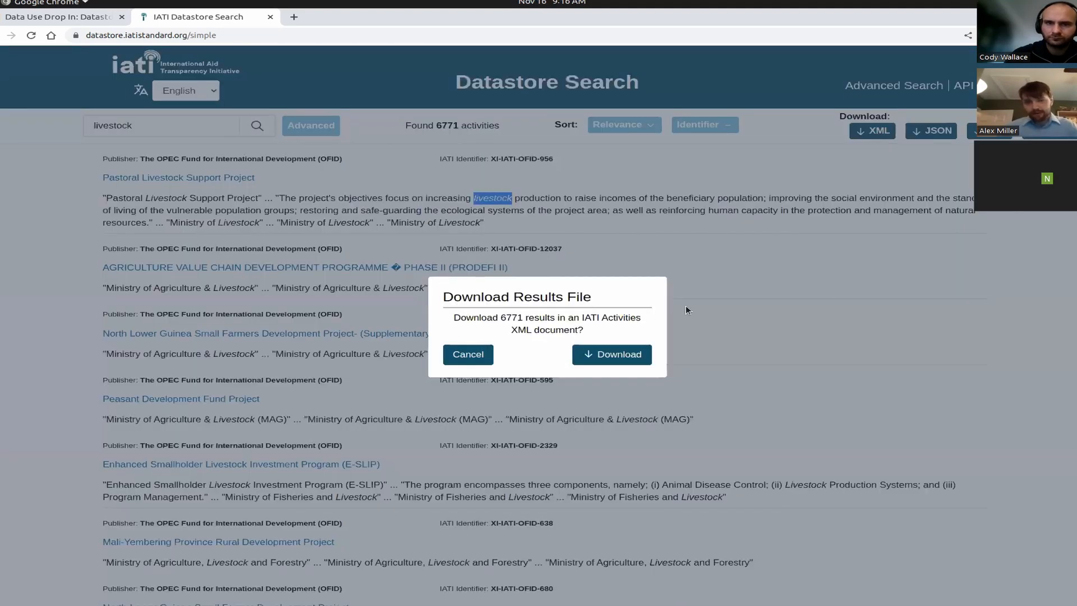
click(481, 350)
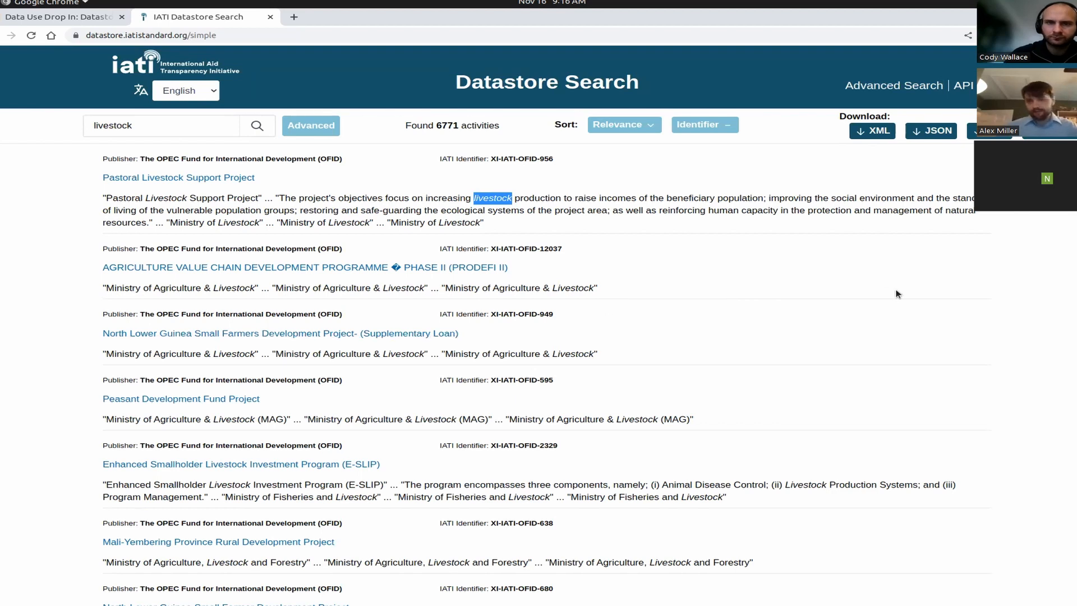
click(1044, 132)
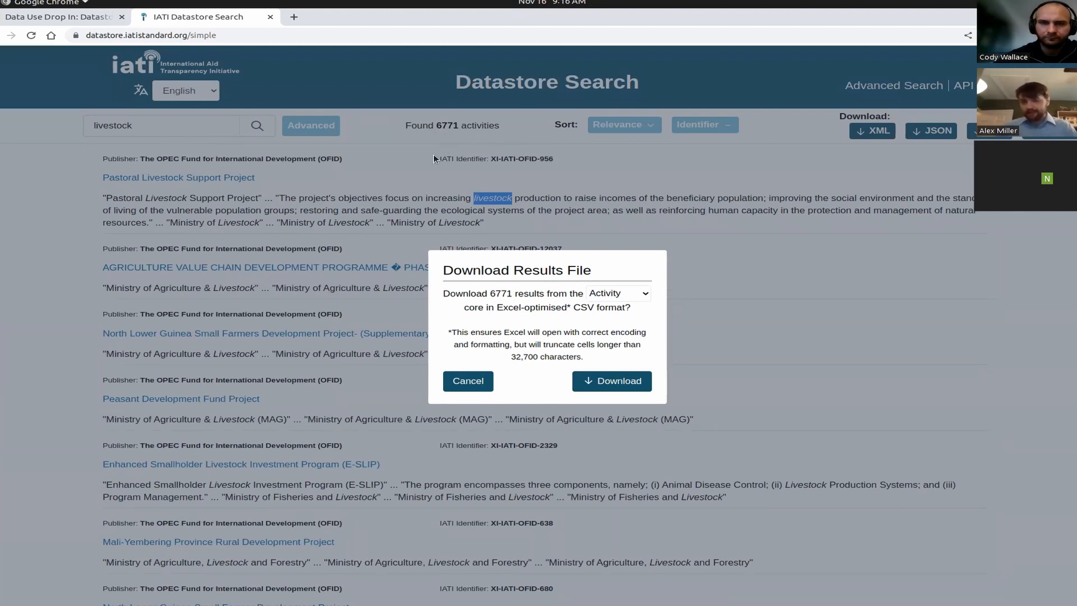
click(620, 295)
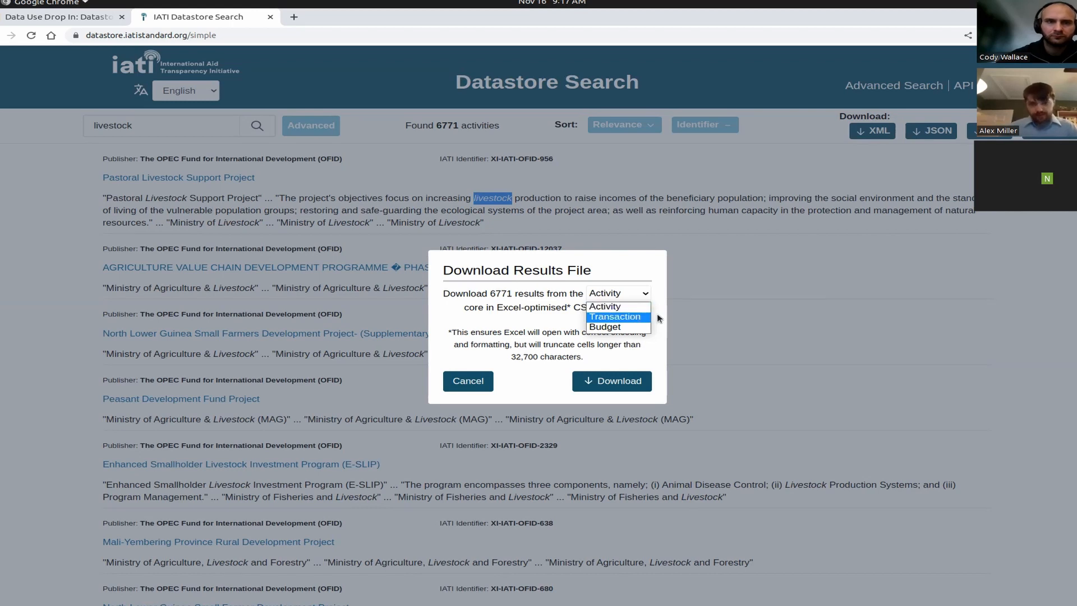
click(638, 317)
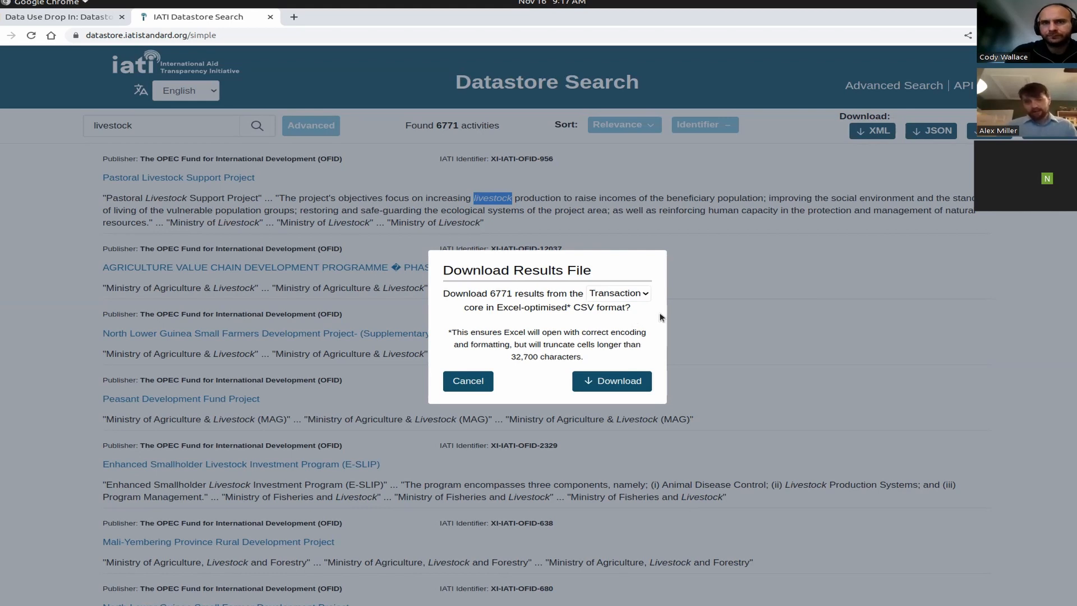
click(621, 293)
click(621, 326)
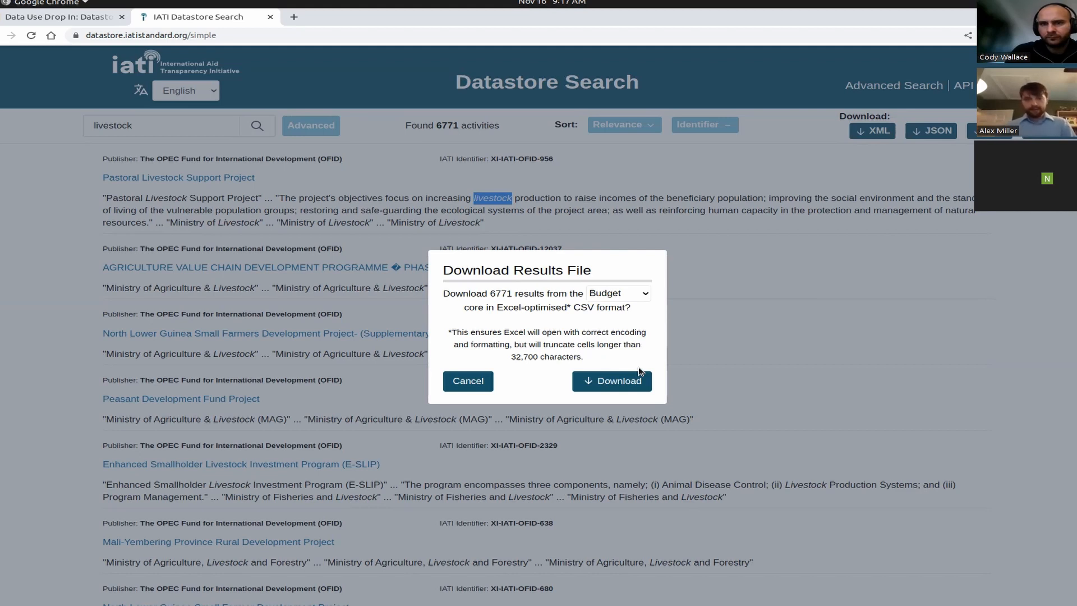
click(459, 383)
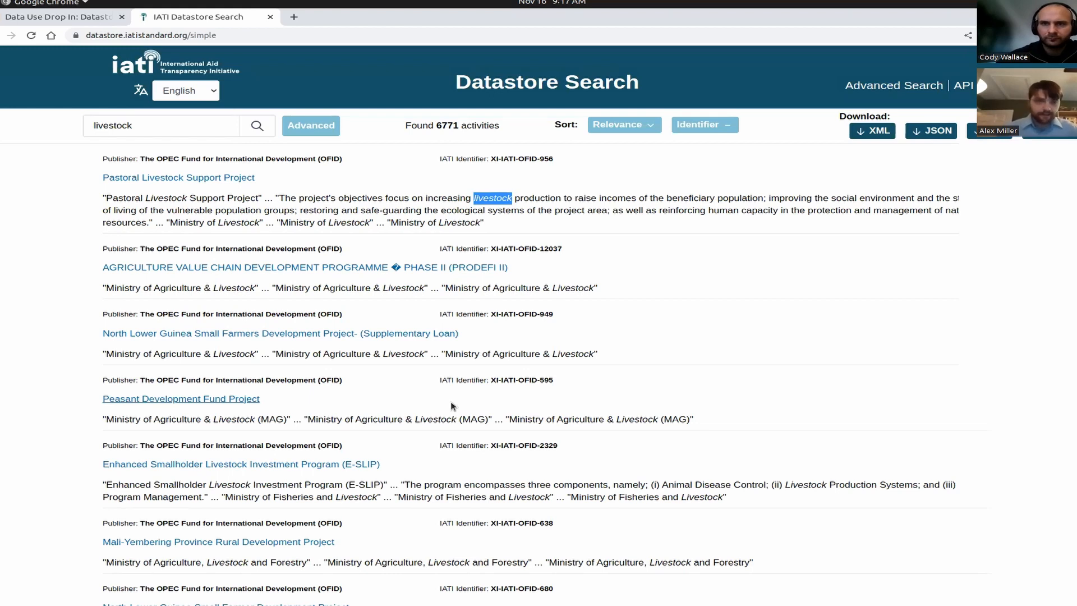
click(453, 406)
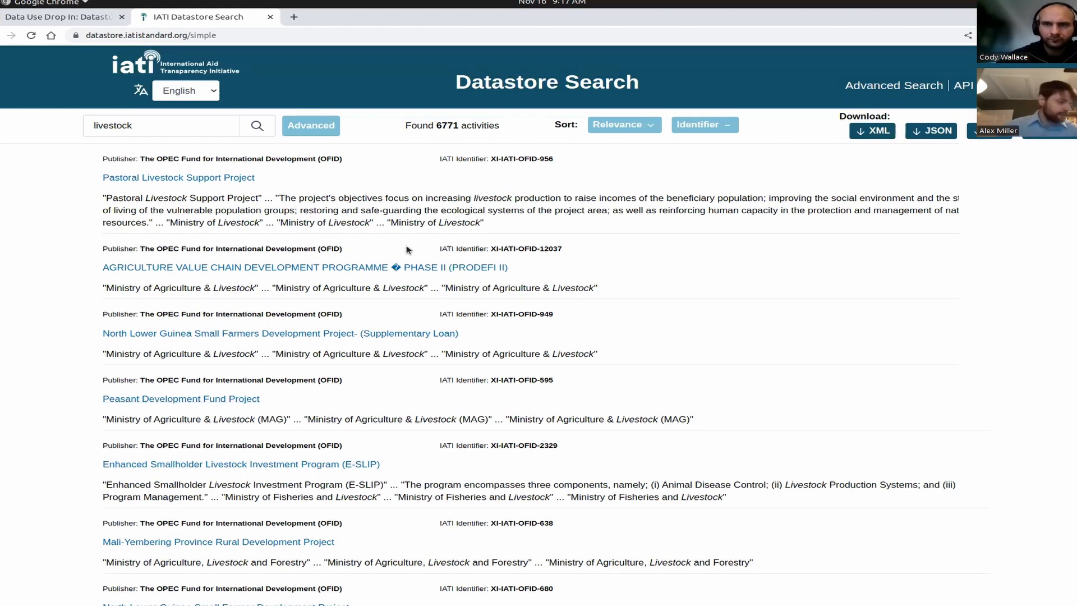
Browse the second page of the livestock search results and return to page 1.
scroll(283, 197, down, 5)
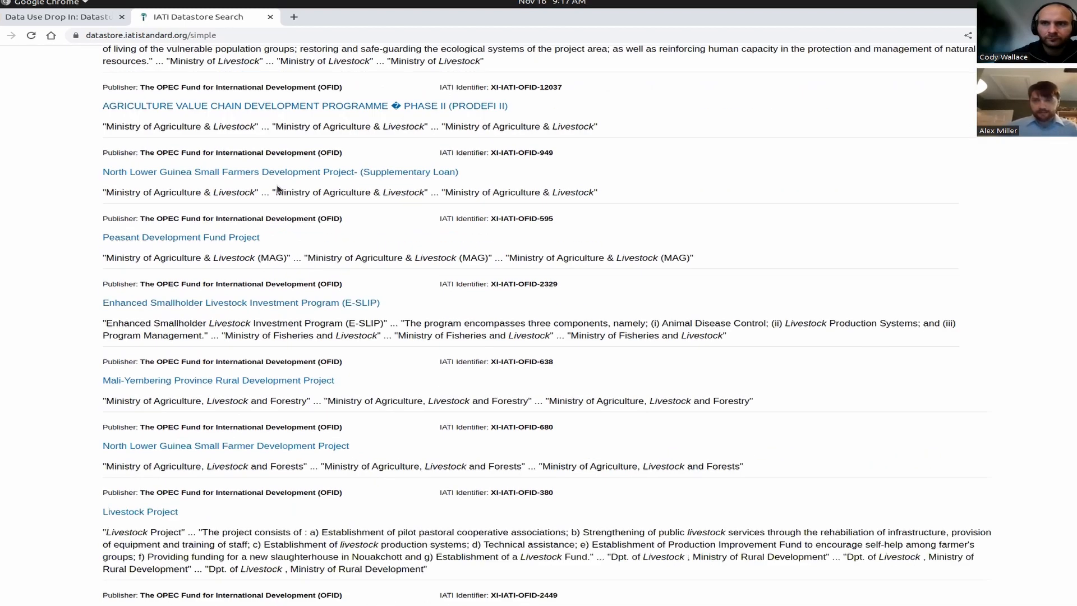
scroll(382, 359, up, 1)
scroll(381, 350, down, 1)
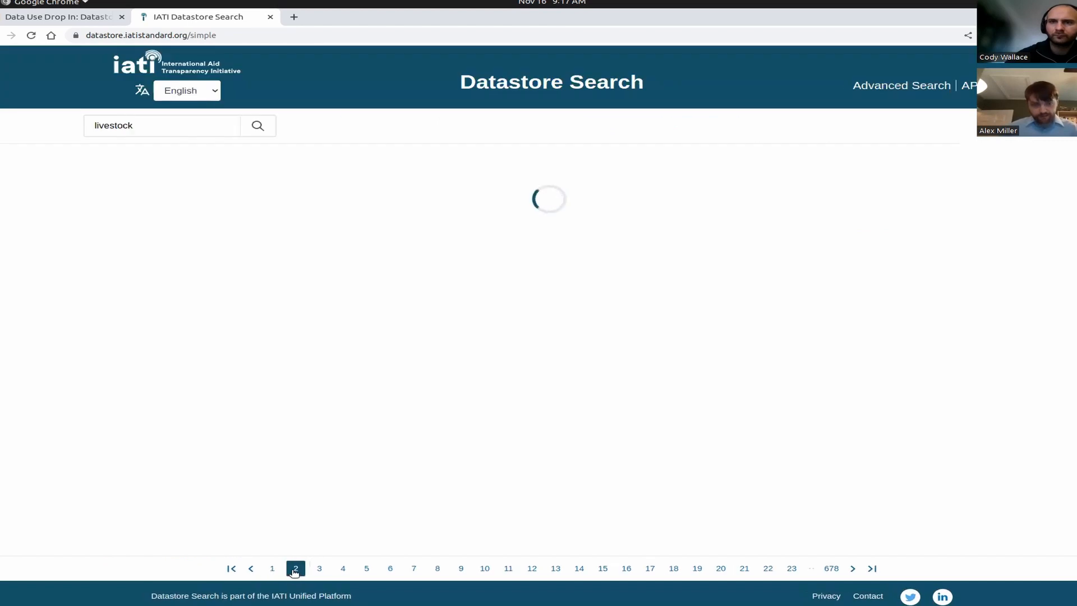
scroll(393, 511, down, 1)
scroll(393, 510, down, 5)
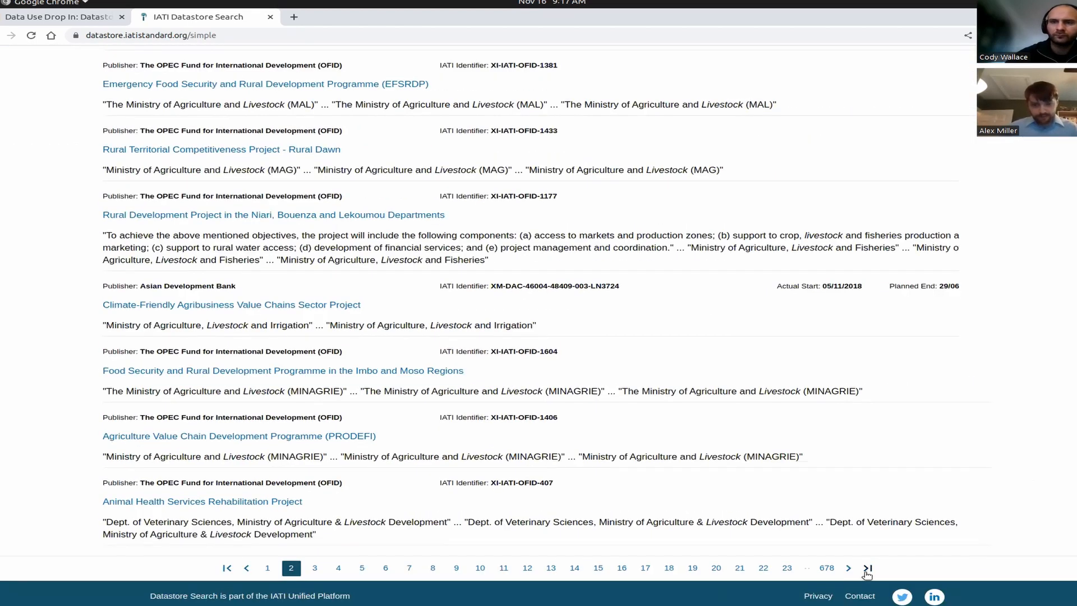
click(271, 568)
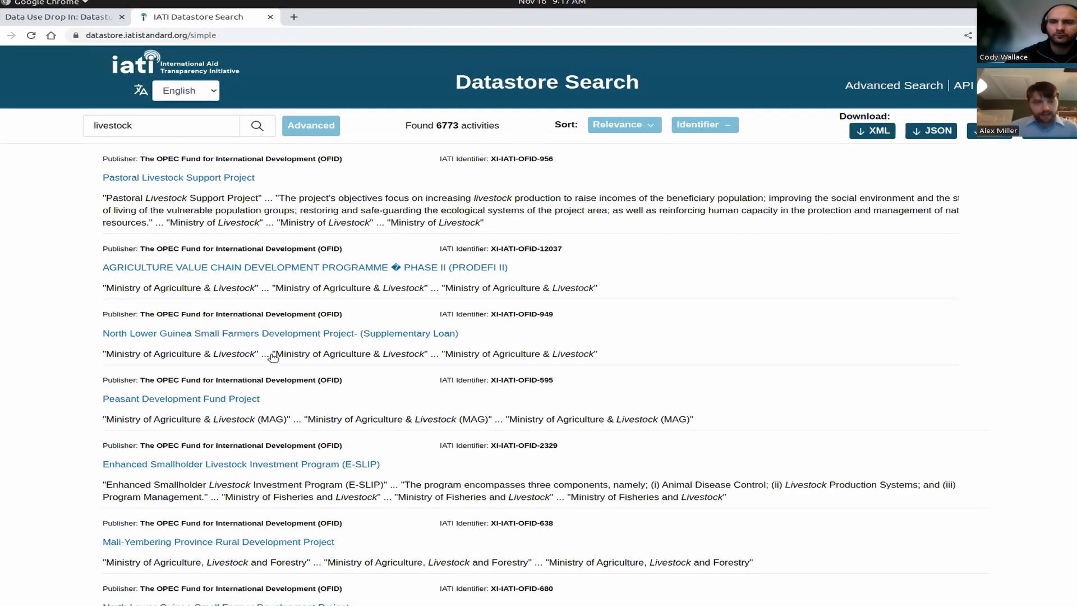
Open the Pastoral Livestock Support Project and examine its identifier, last update, title, description, participating organisations and dates.
click(224, 178)
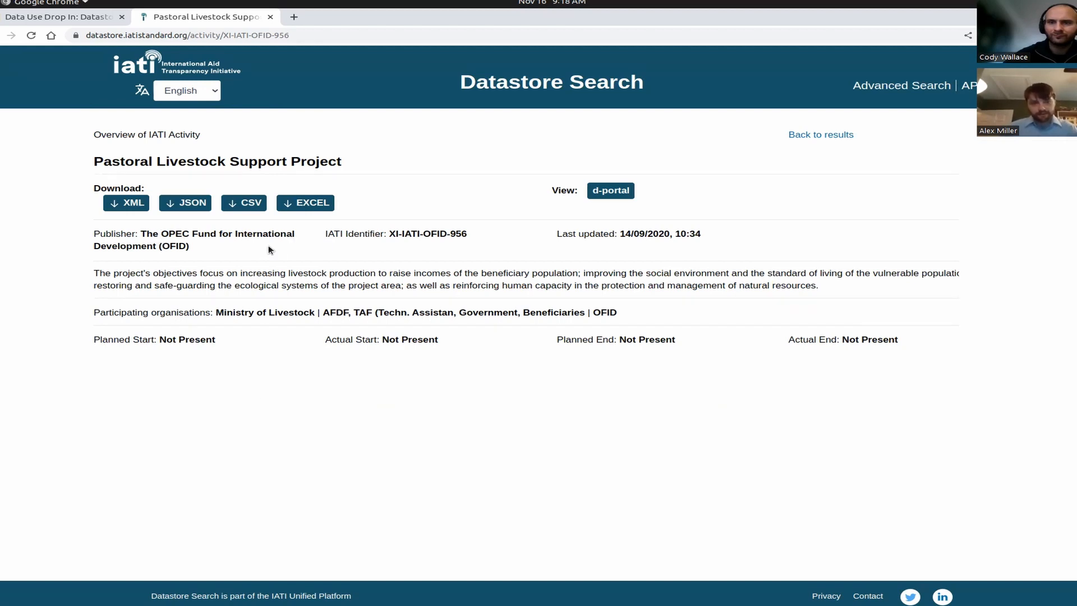
drag(402, 234, 468, 235)
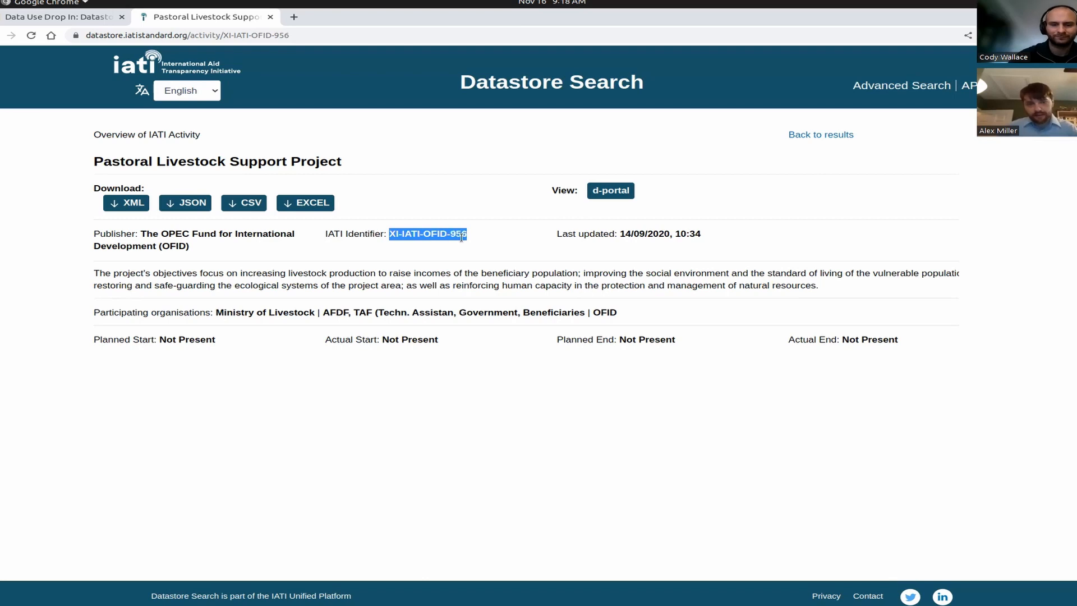
drag(620, 234, 713, 239)
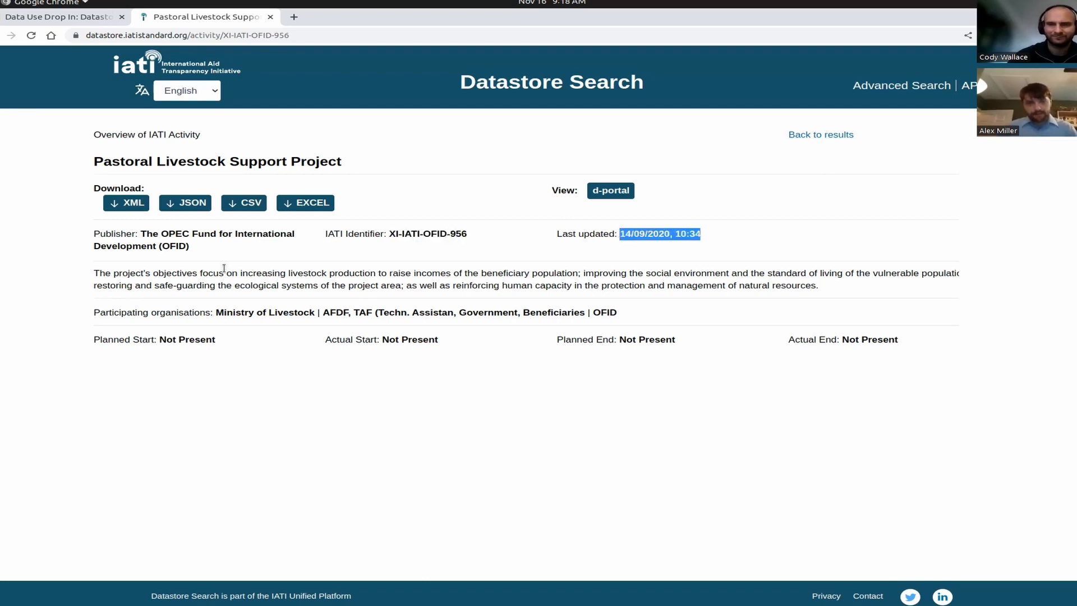
drag(178, 162, 342, 167)
drag(177, 273, 493, 312)
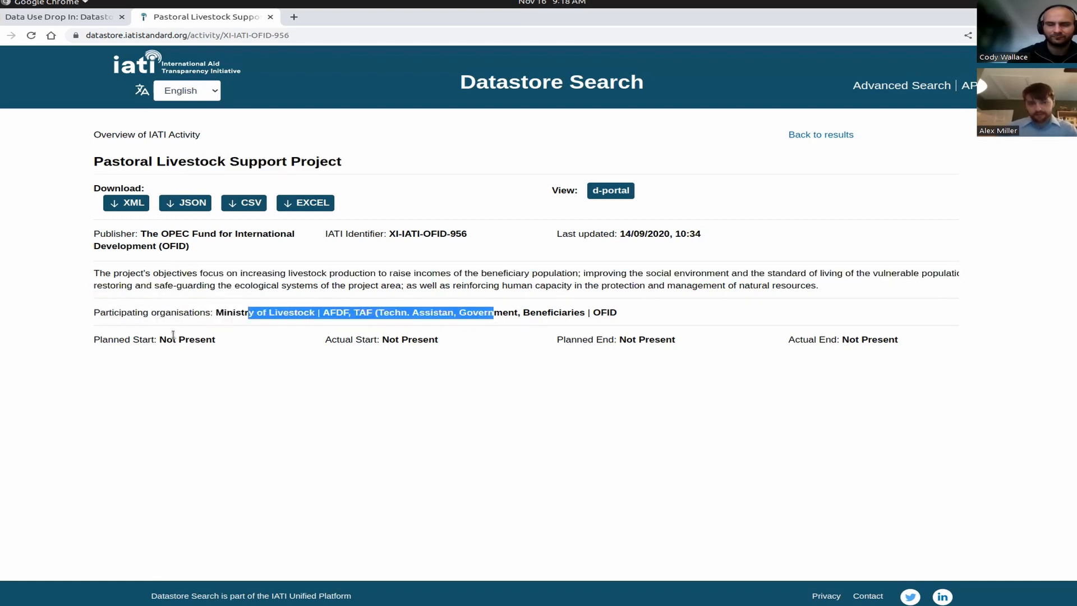
drag(158, 338, 299, 334)
click(350, 385)
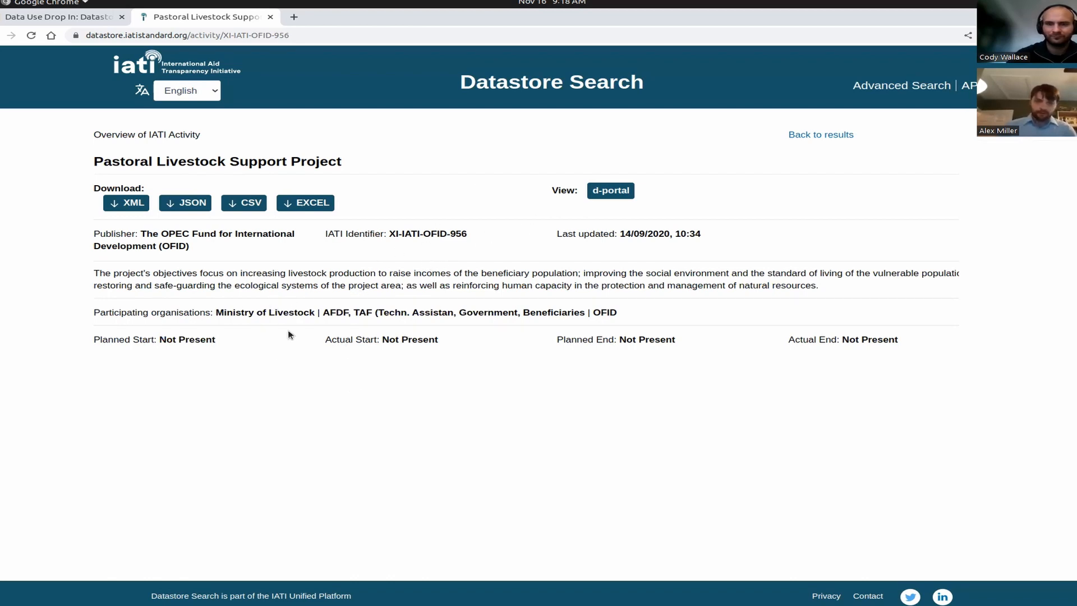
View the Pastoral Livestock Support Project on d-portal in a new tab, then return to the Datastore search results.
right_click(615, 194)
click(632, 201)
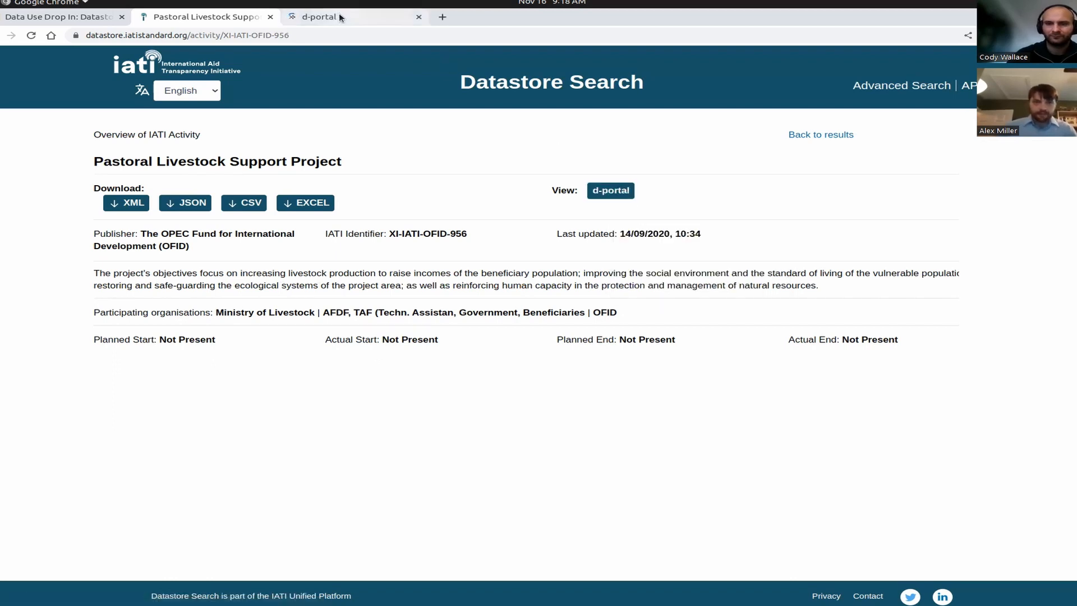
click(336, 17)
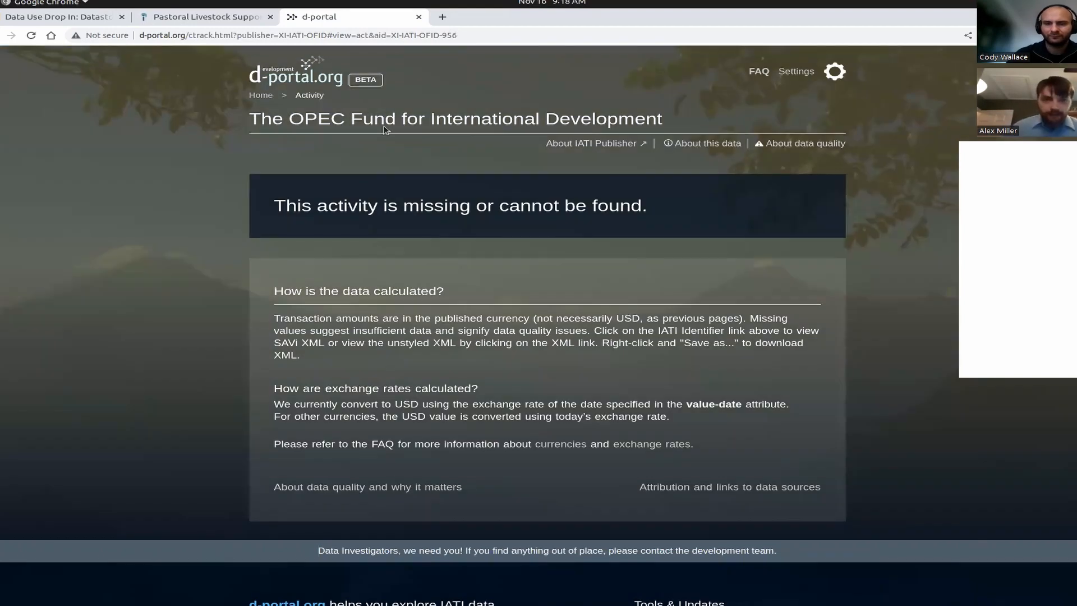
click(242, 17)
click(3, 34)
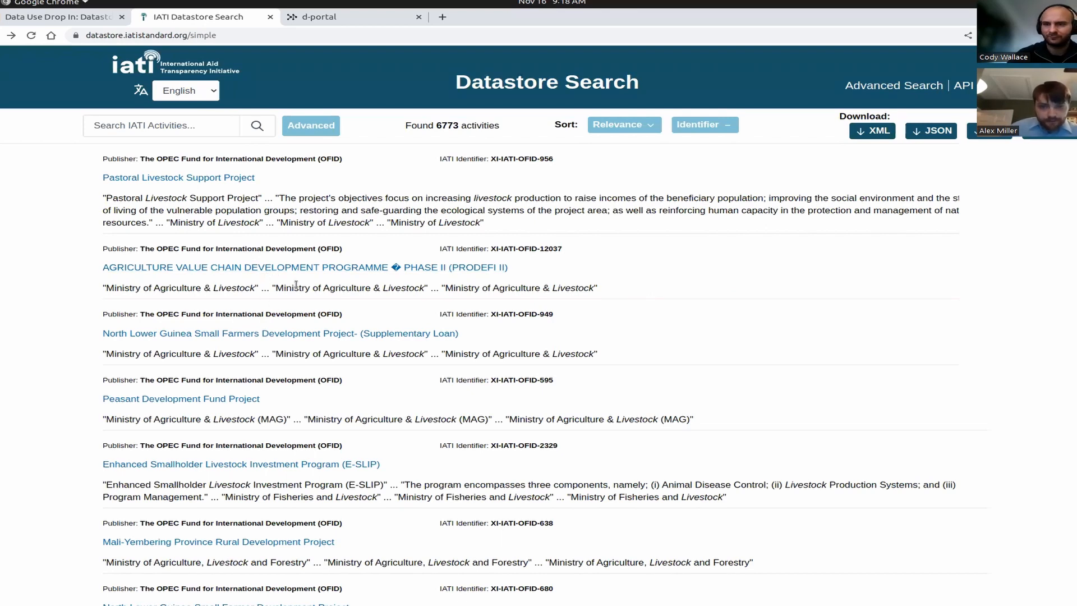
Open the Climate-Friendly Agribusiness Value Chains Sector Project from page 2 of the results and view it on d-portal.
scroll(289, 269, down, 3)
scroll(291, 277, down, 3)
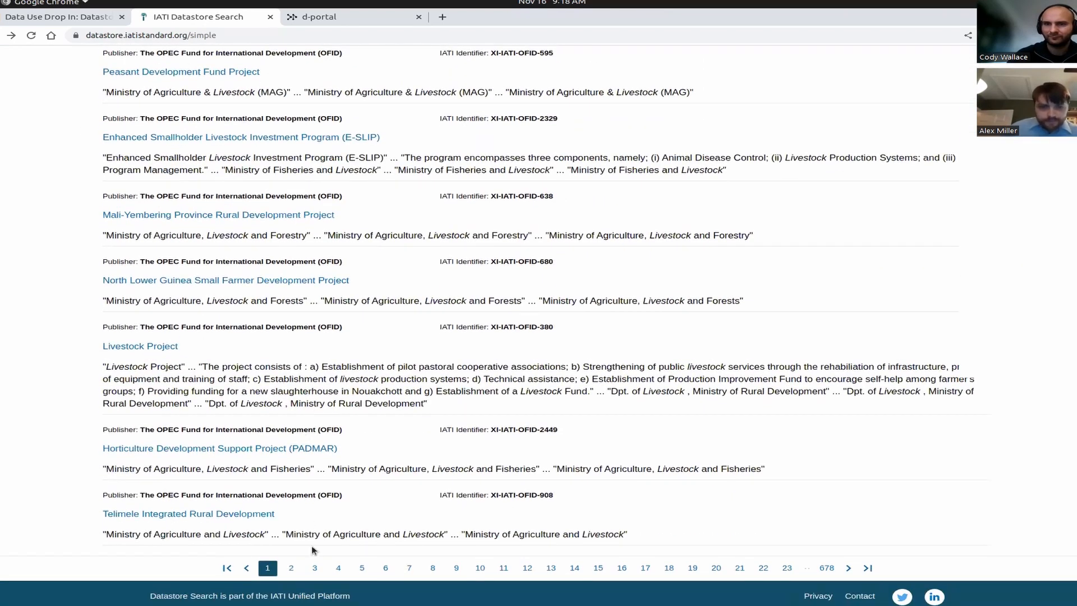
click(294, 567)
scroll(282, 329, down, 5)
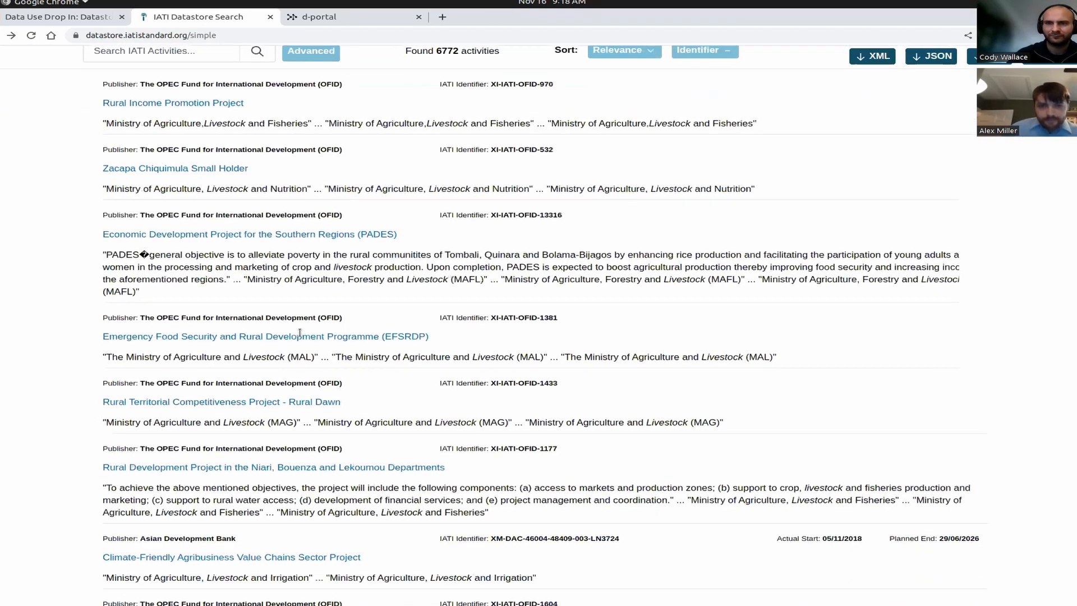
click(216, 335)
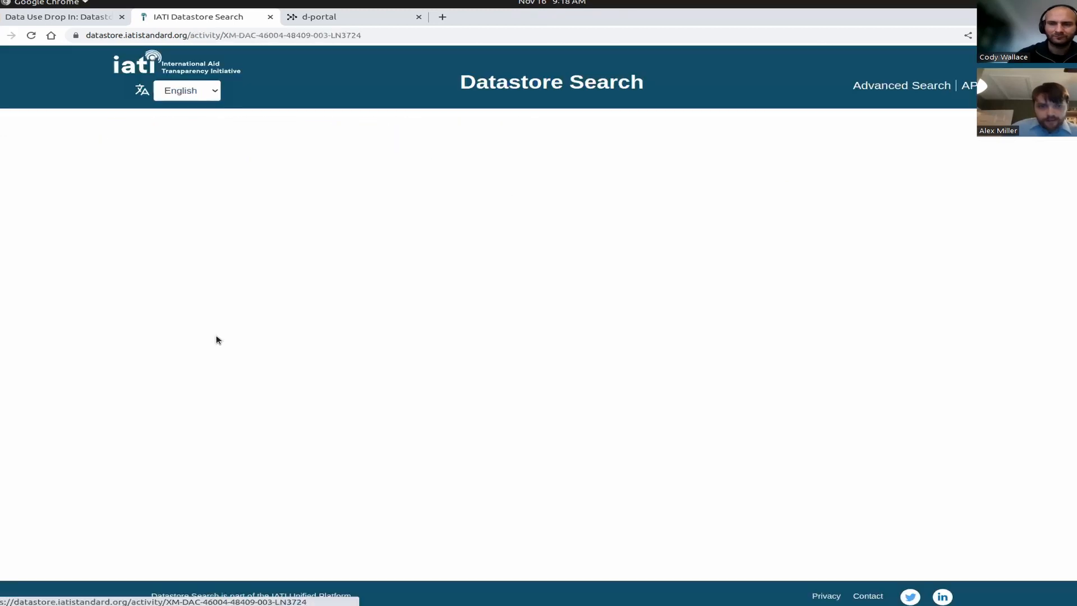
click(599, 193)
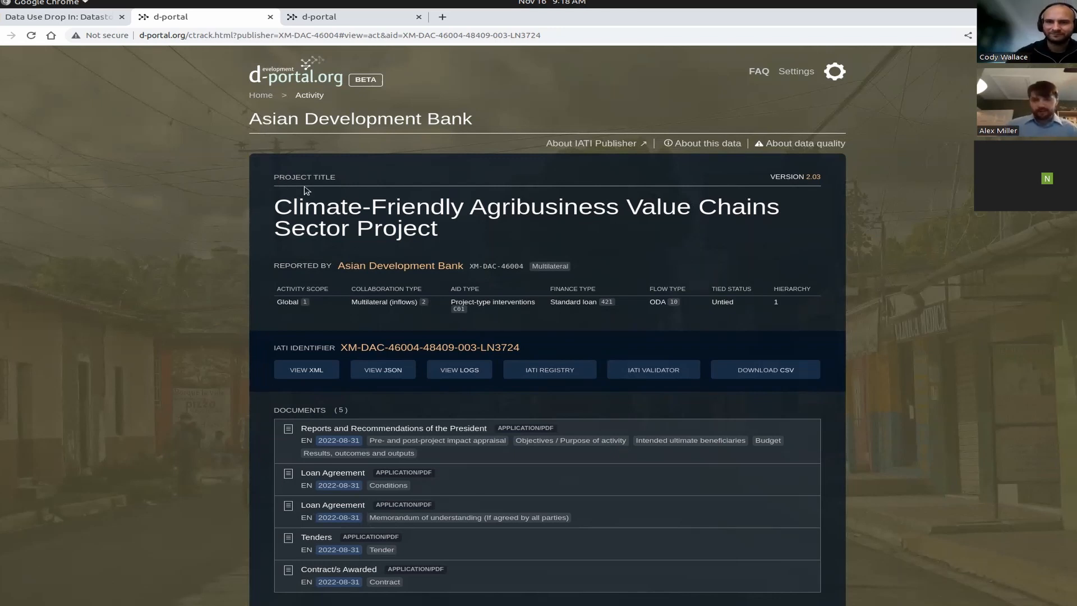
Examine the project's documents, planned and actual dates, participating organisations and description on its d-portal page.
scroll(136, 190, down, 2)
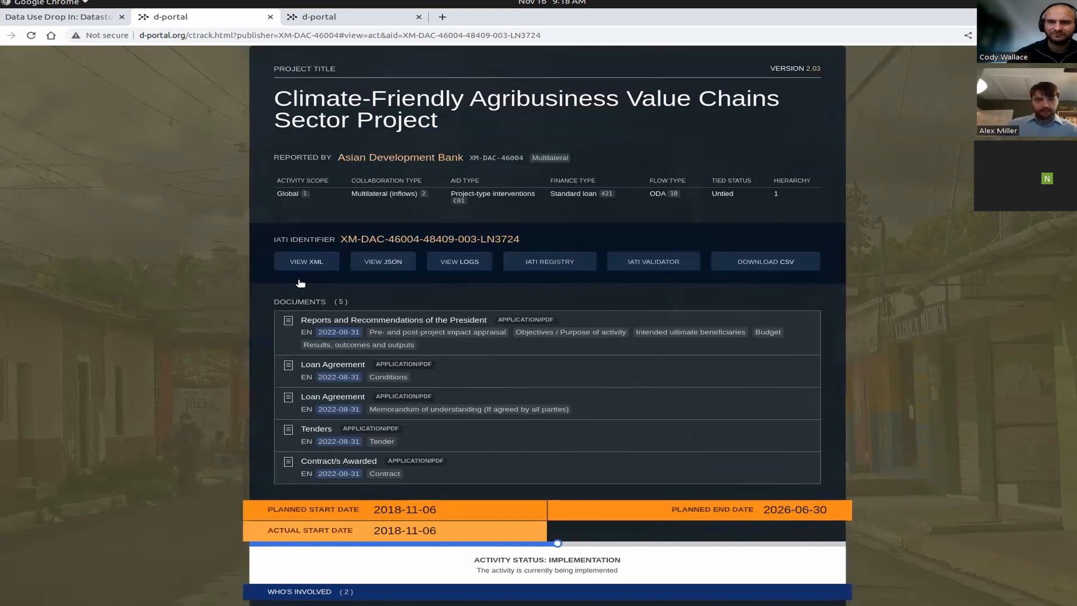
drag(275, 303, 563, 469)
click(896, 355)
scroll(895, 350, down, 5)
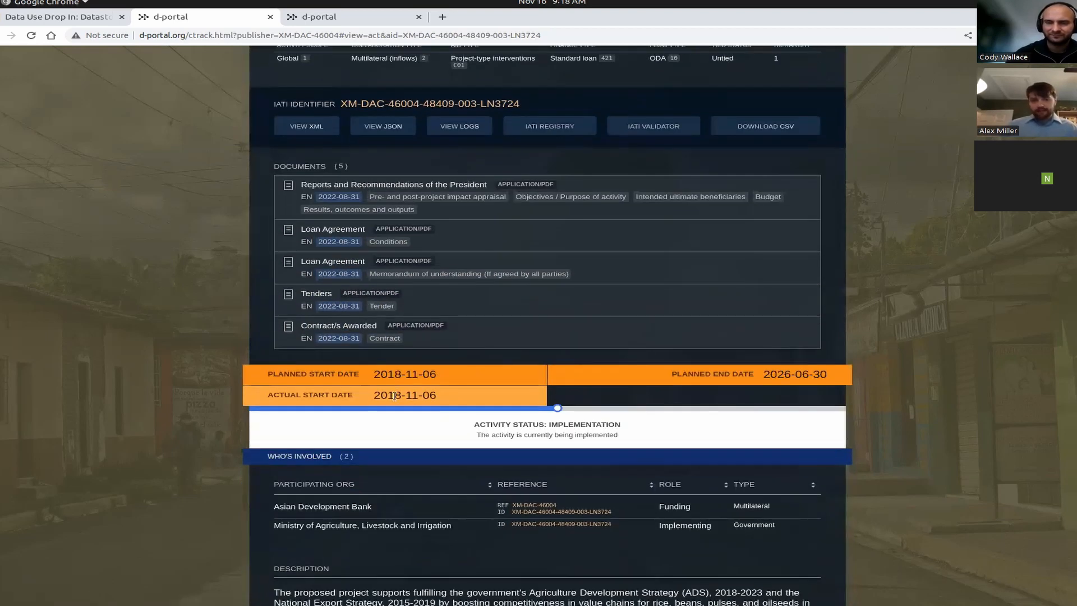
scroll(339, 223, down, 3)
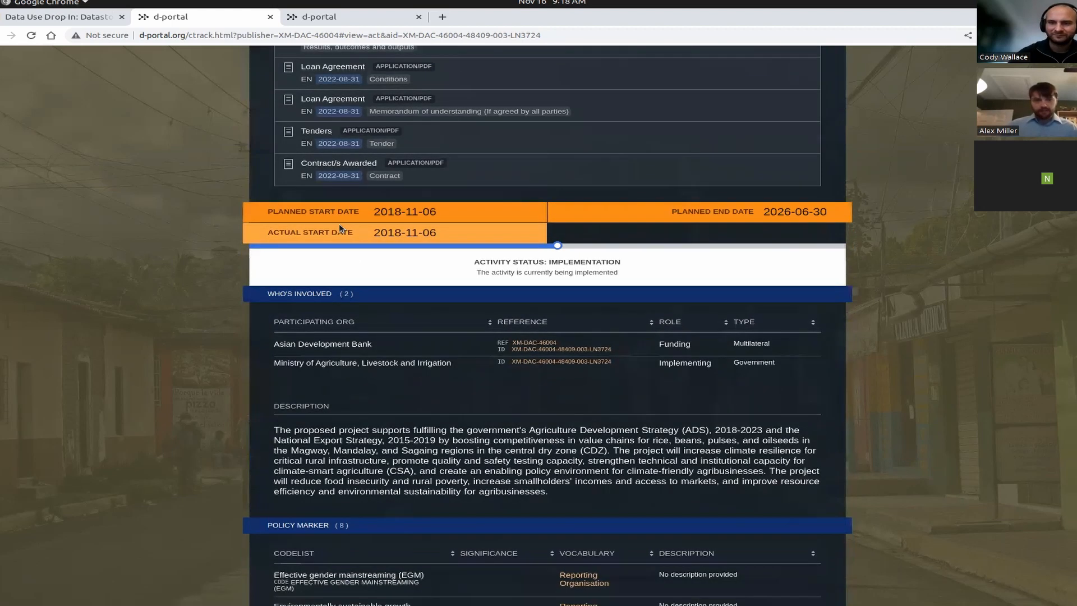
Examine the project's policy markers, recipient country, locations and sector on d-portal, then return to its Datastore activity page.
scroll(283, 171, down, 5)
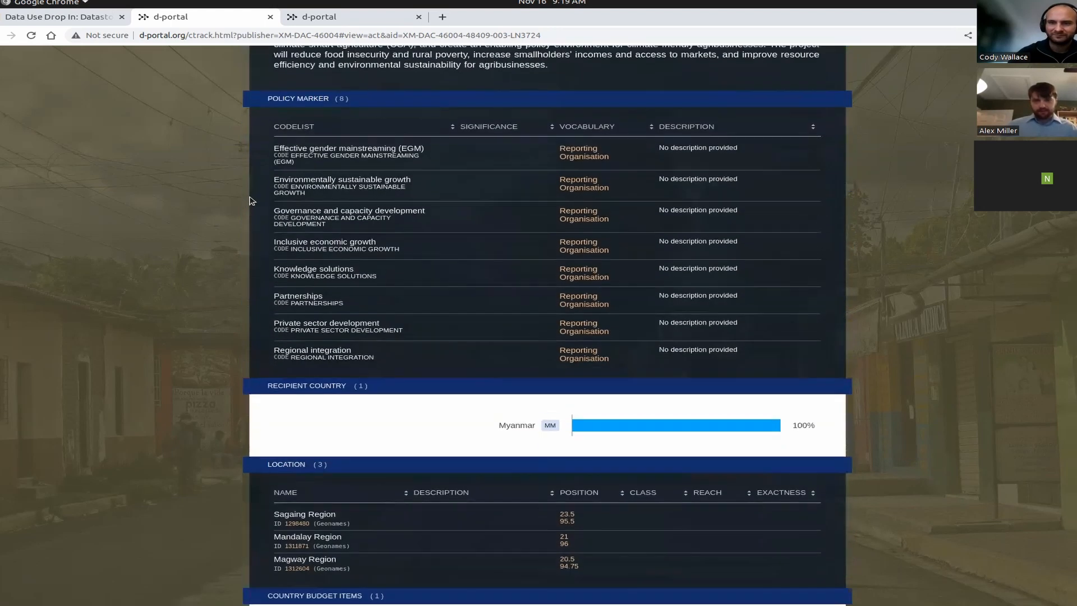
scroll(368, 247, down, 3)
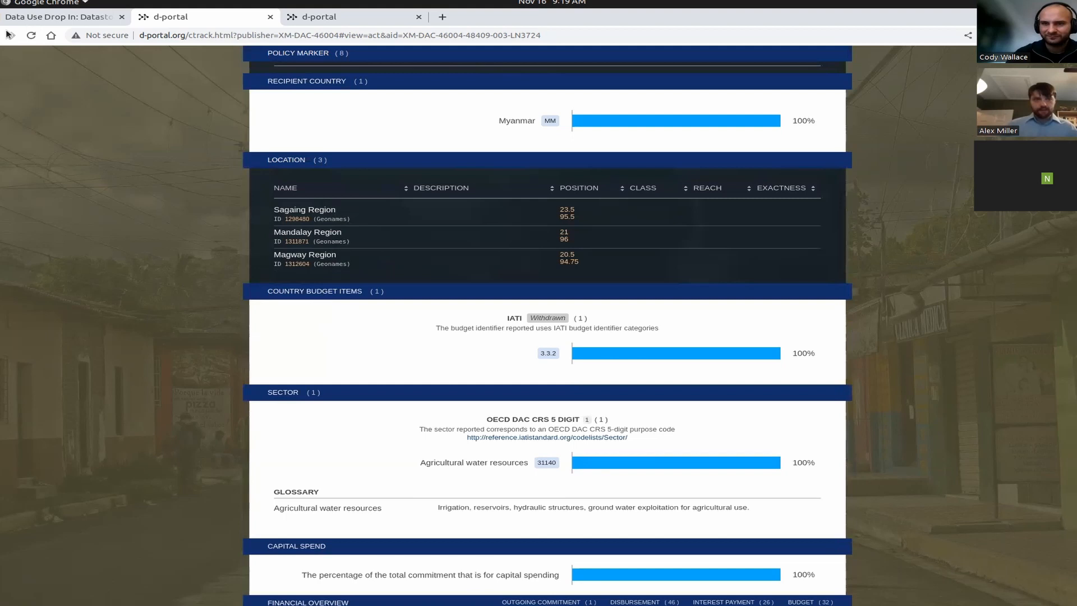
key(alt+Left)
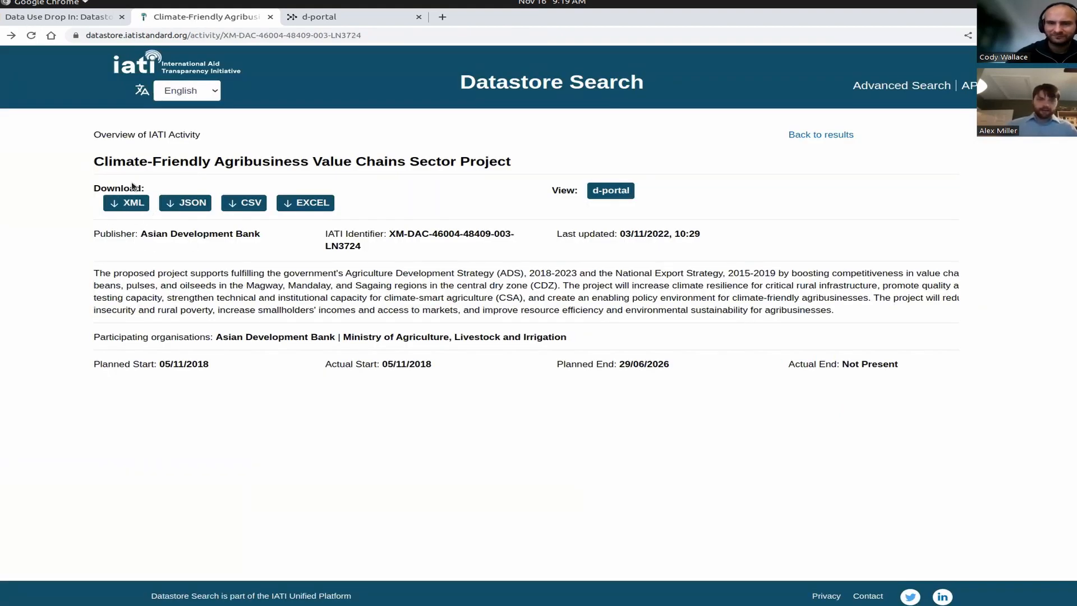
Go back from the activity to the livestock search results, then return to the empty Datastore Search start page.
drag(148, 162, 248, 225)
click(318, 308)
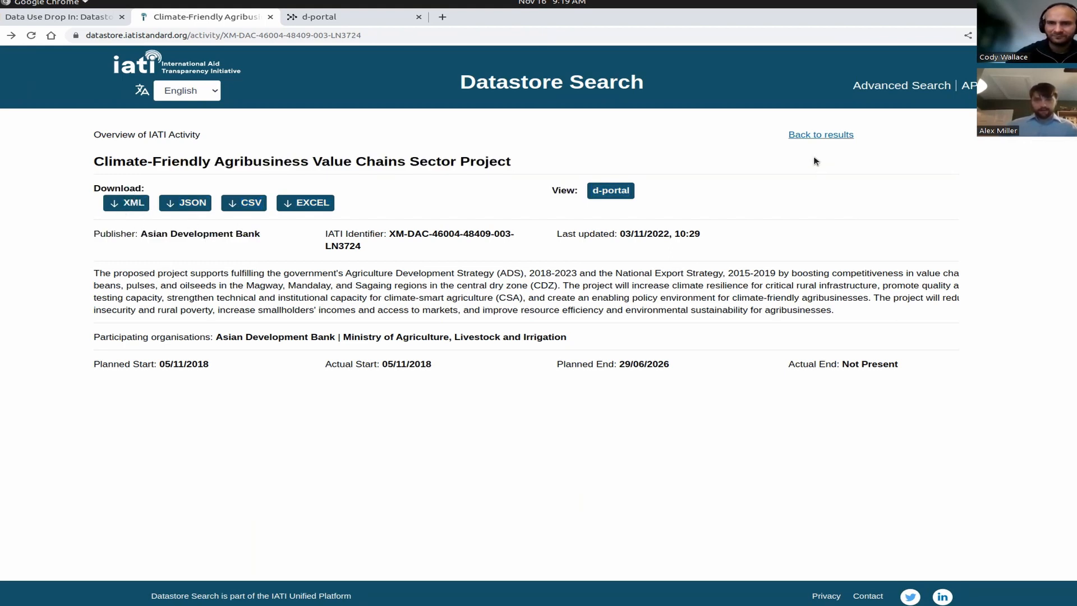
click(835, 140)
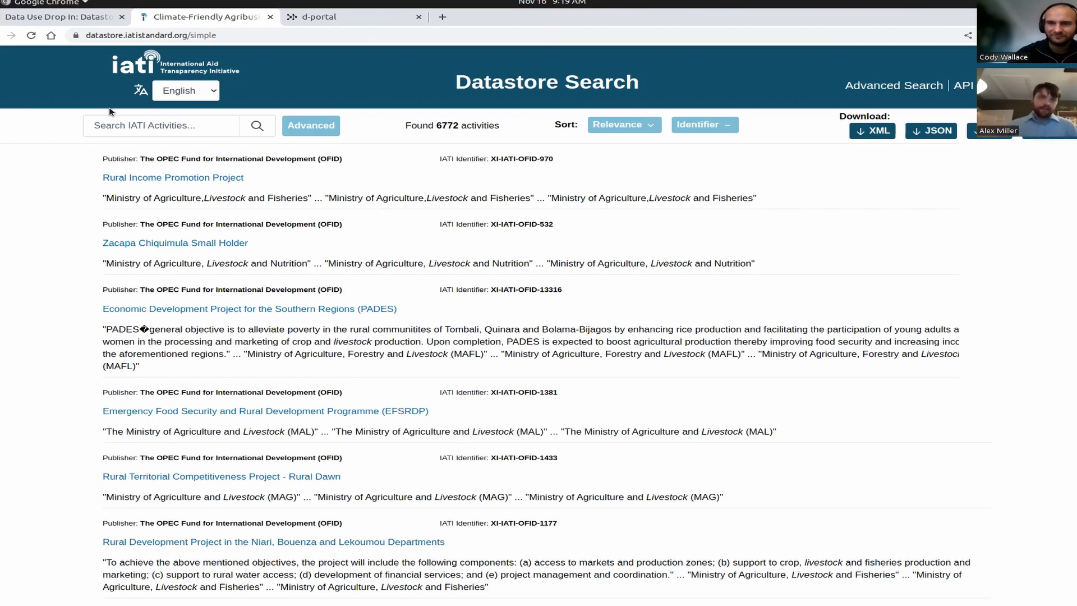
click(188, 129)
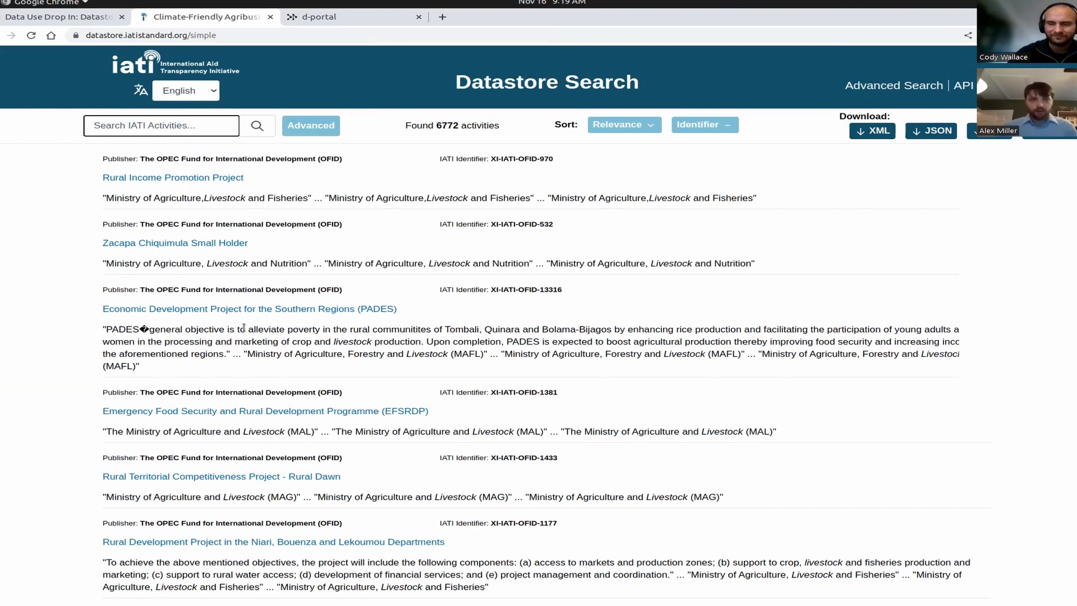
click(496, 73)
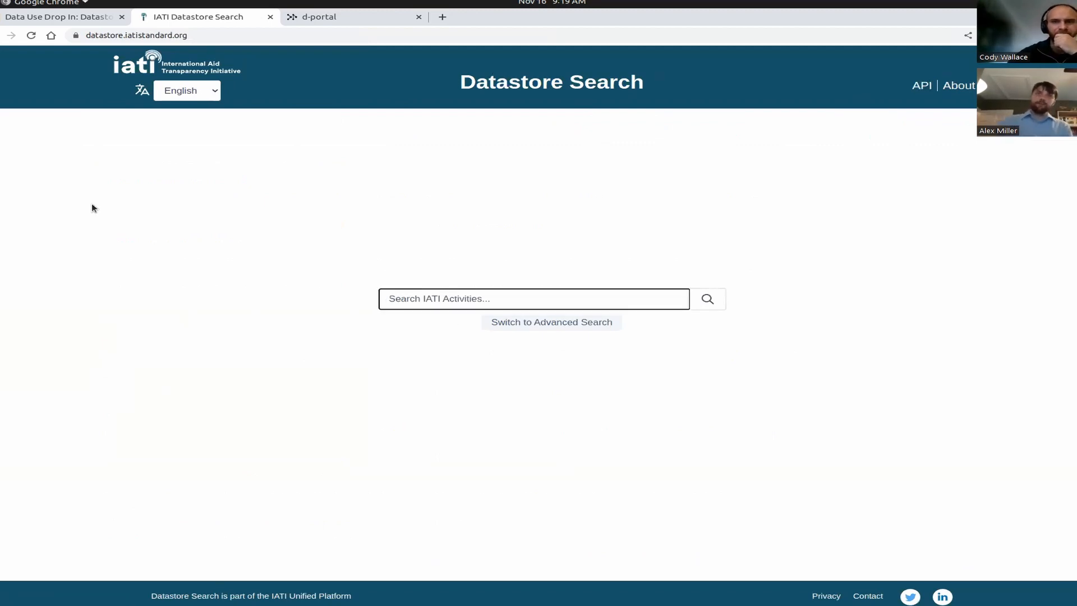
Run a simple search for livestock OR (agriculture AND animal) and check the number of activities found.
text(livestock)
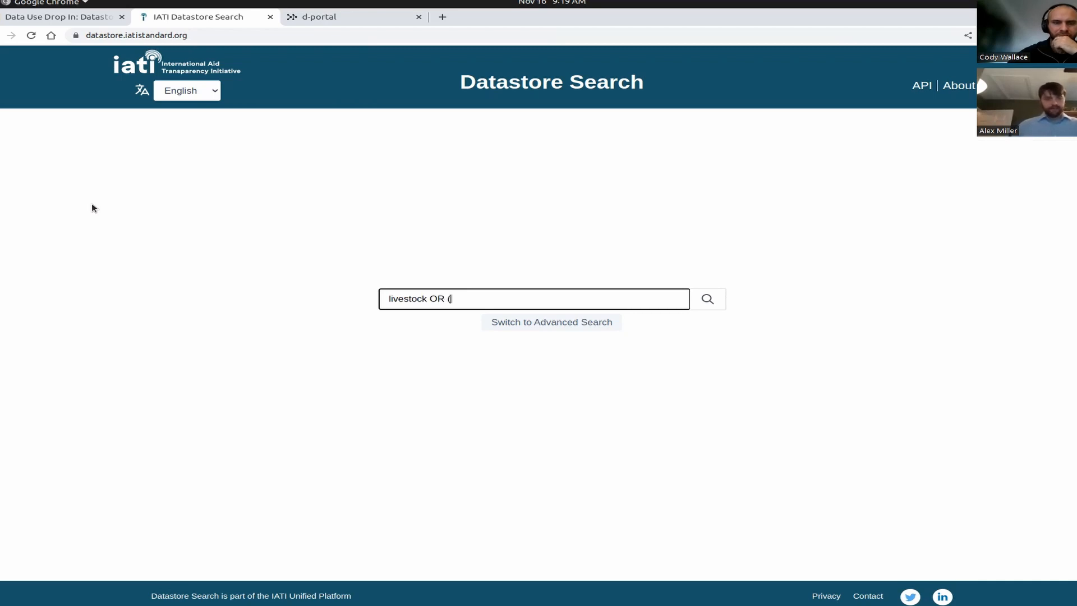
text(OR (agricultur)
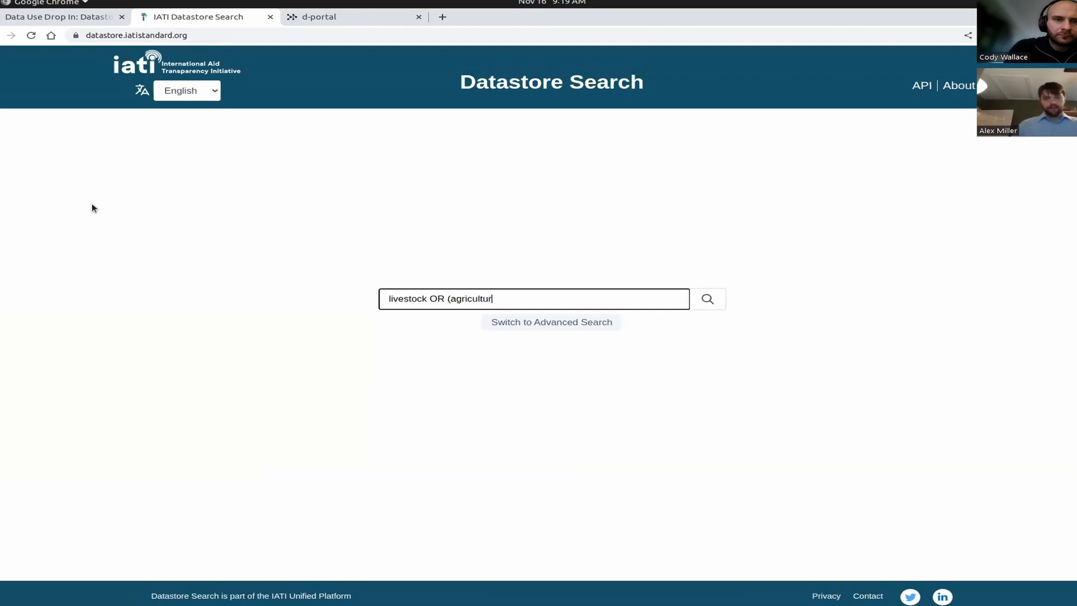
text(e AND ani)
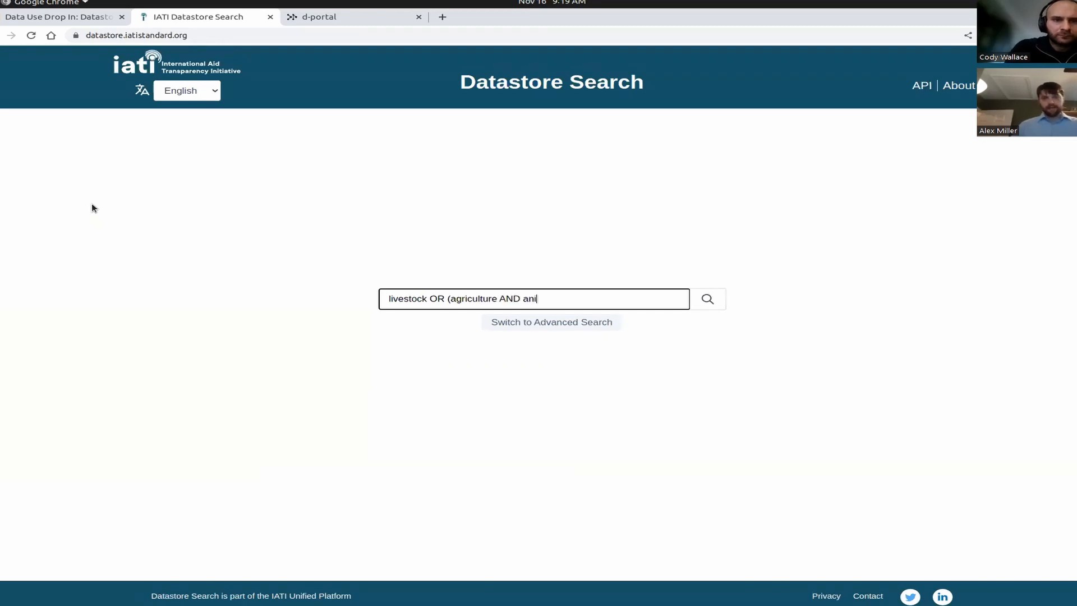
text(mal))
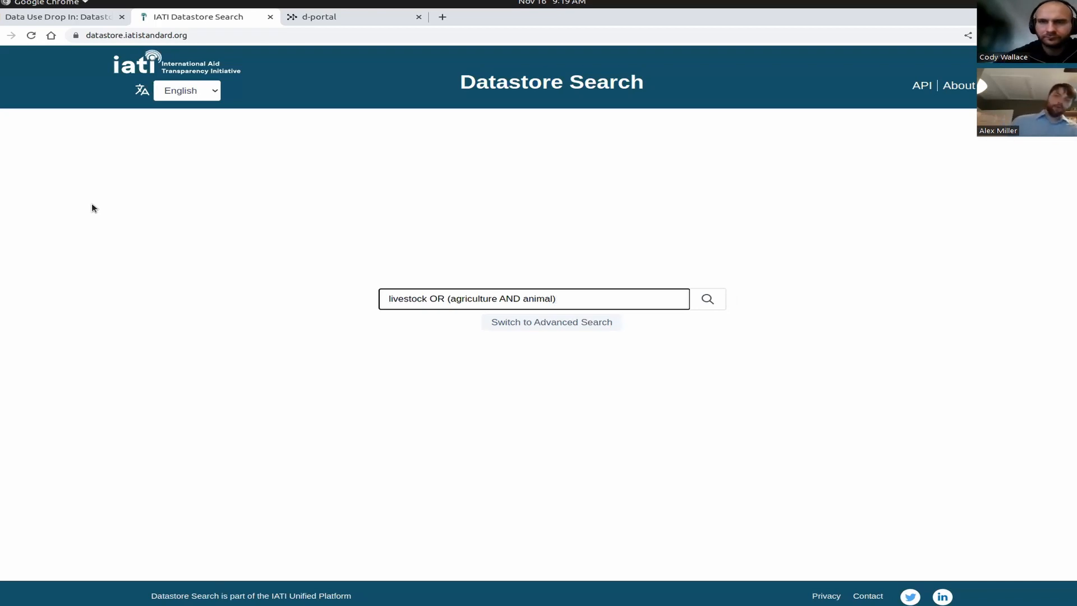
click(714, 307)
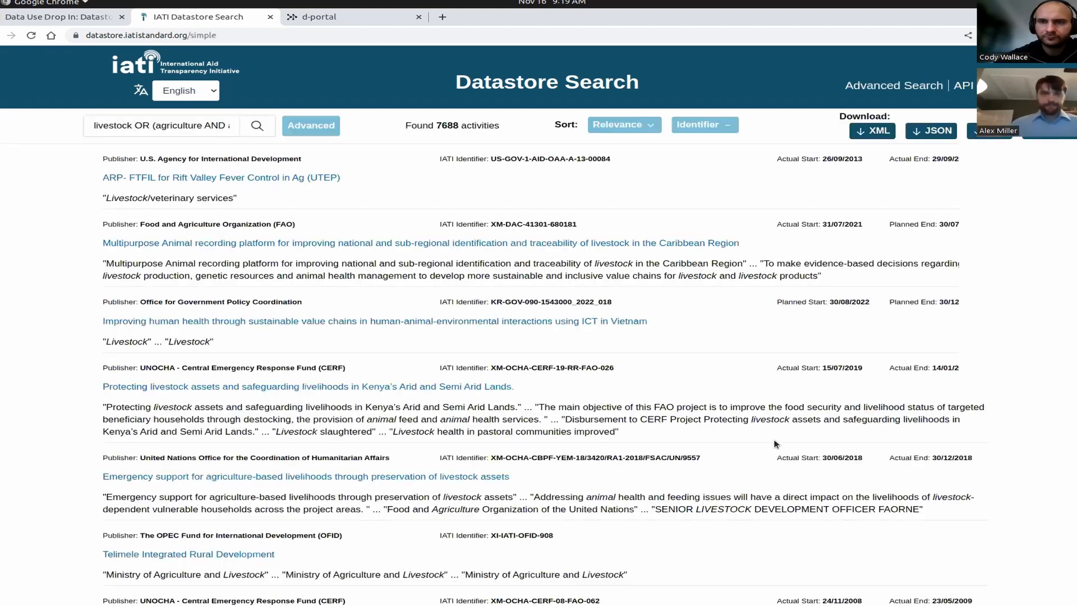
drag(435, 127, 458, 128)
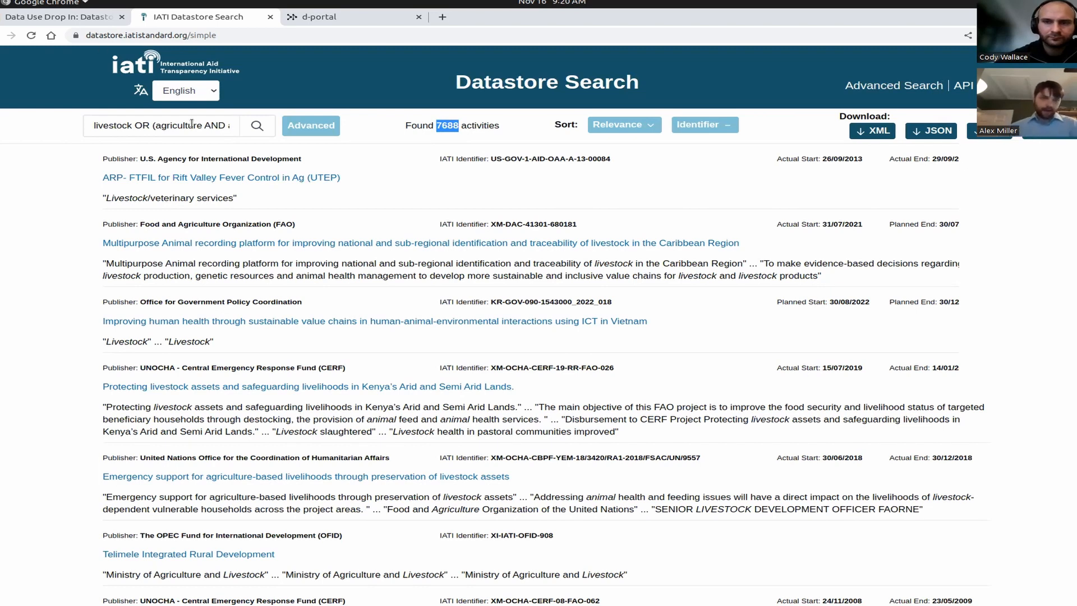
Review the query's operators, replace agriculture with the wildcard term agri*, rerun the search and check the activity count.
drag(209, 128, 222, 123)
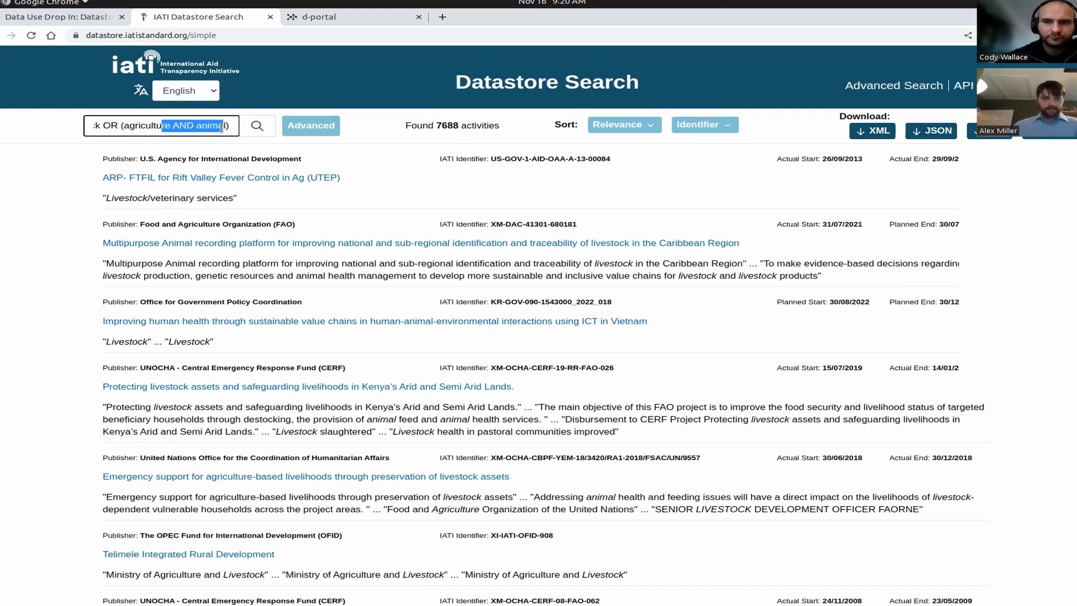
click(150, 126)
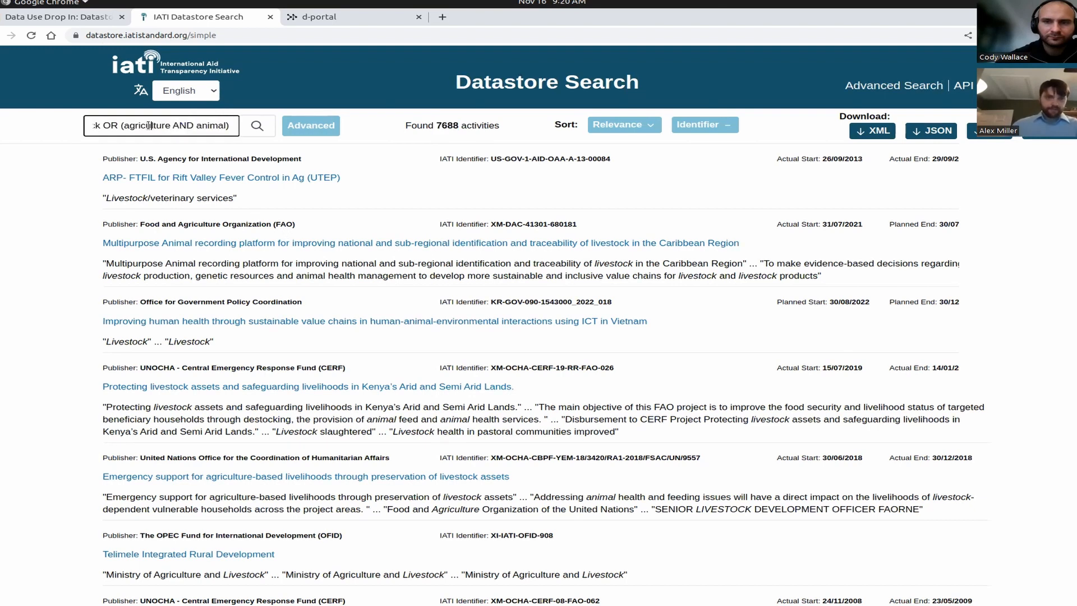
double_click(110, 125)
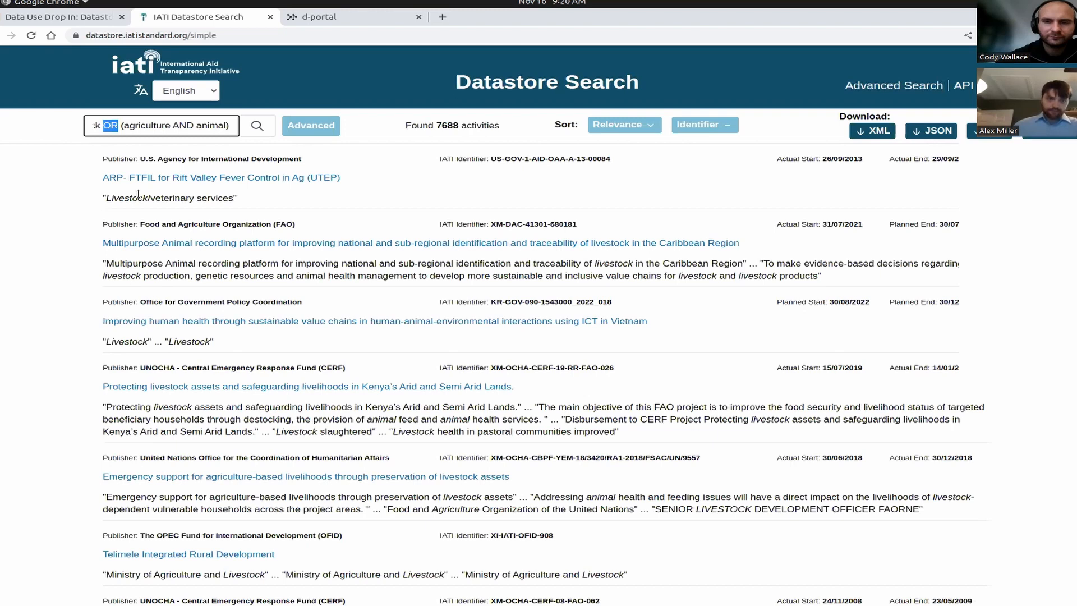
click(123, 128)
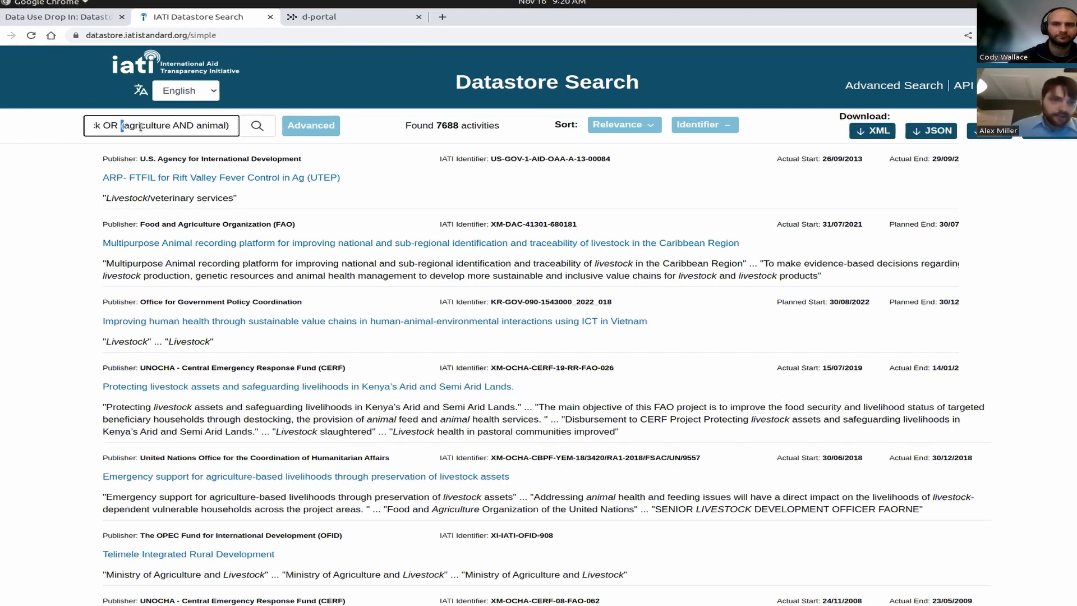
drag(141, 125, 167, 128)
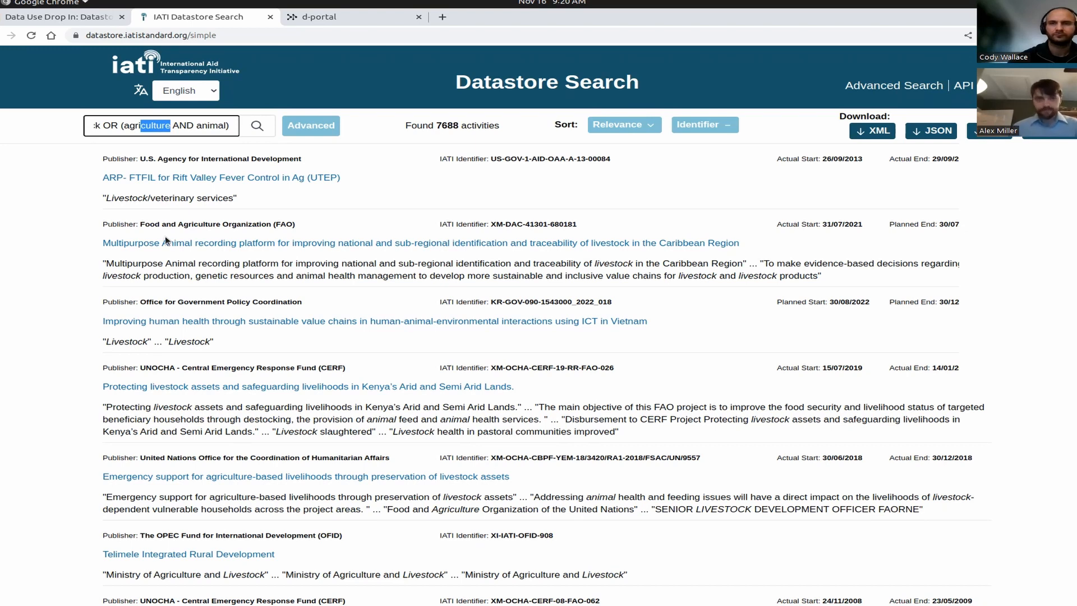
key(BackSpace)
text(*)
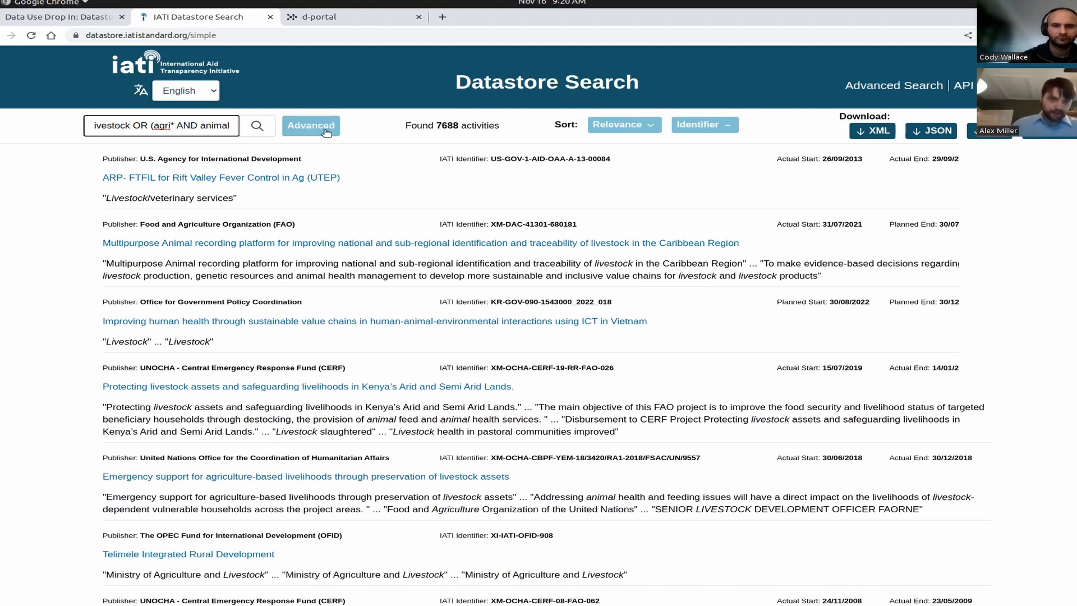
click(259, 127)
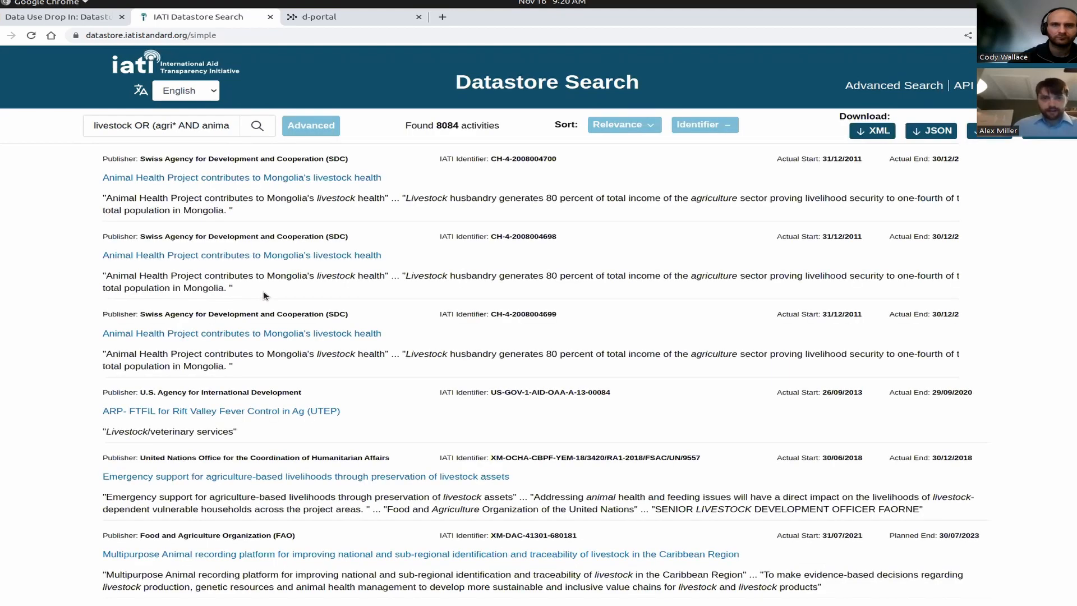
drag(432, 126, 459, 126)
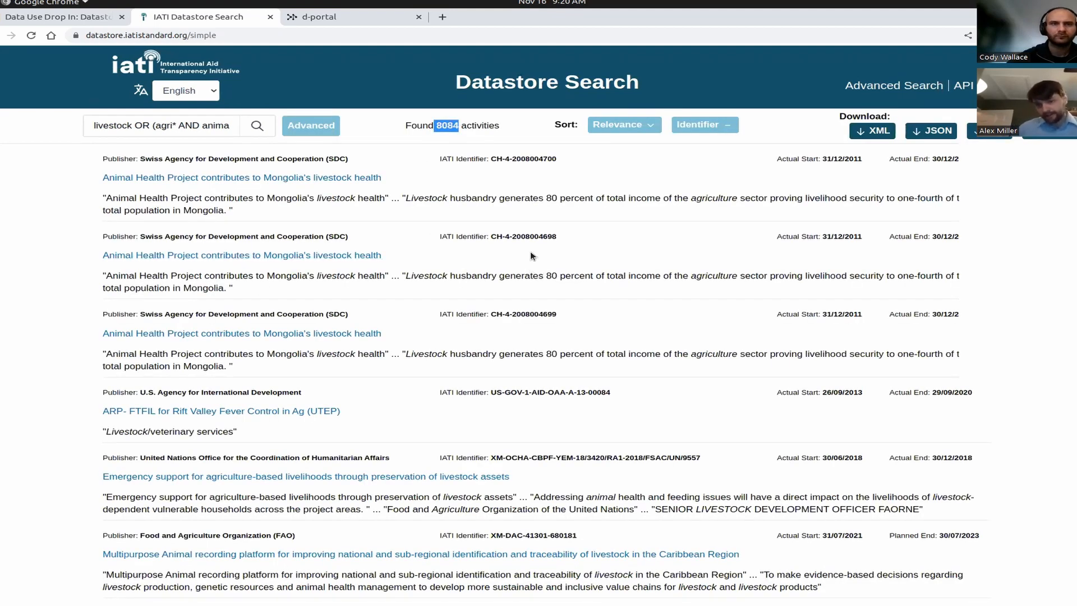
Add the single-character wildcard ? after animal and run the search for livestock OR (agri* AND animal?).
double_click(226, 127)
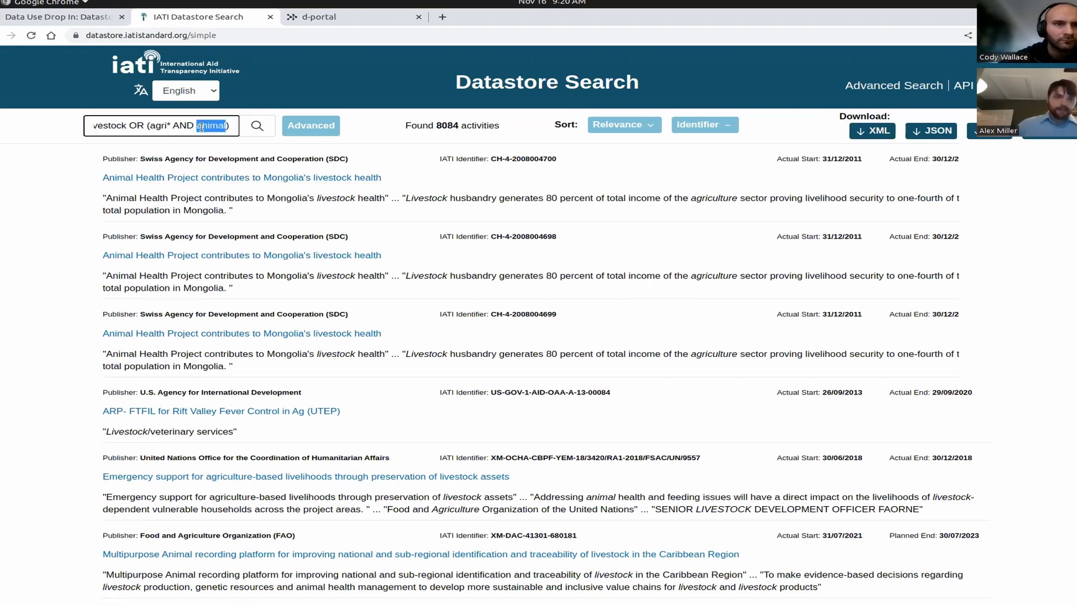
click(223, 128)
double_click(208, 126)
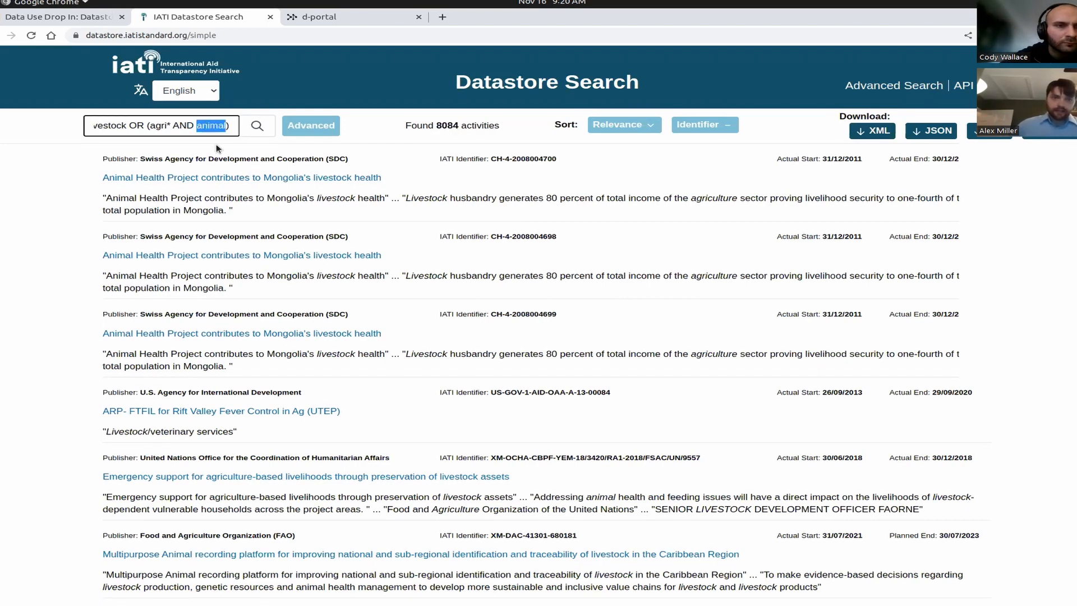
click(207, 129)
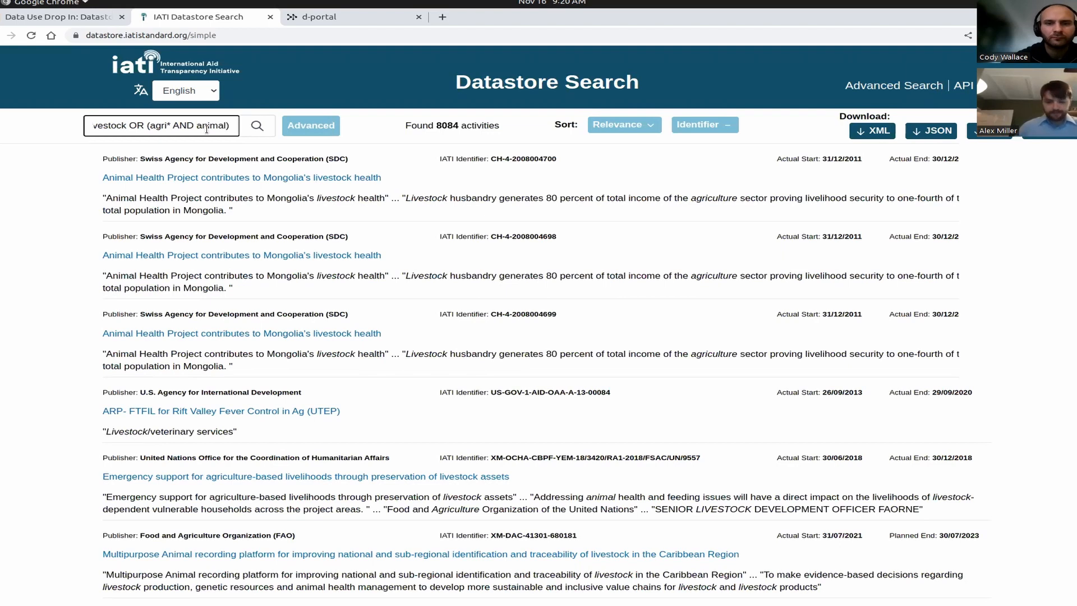
text(?)
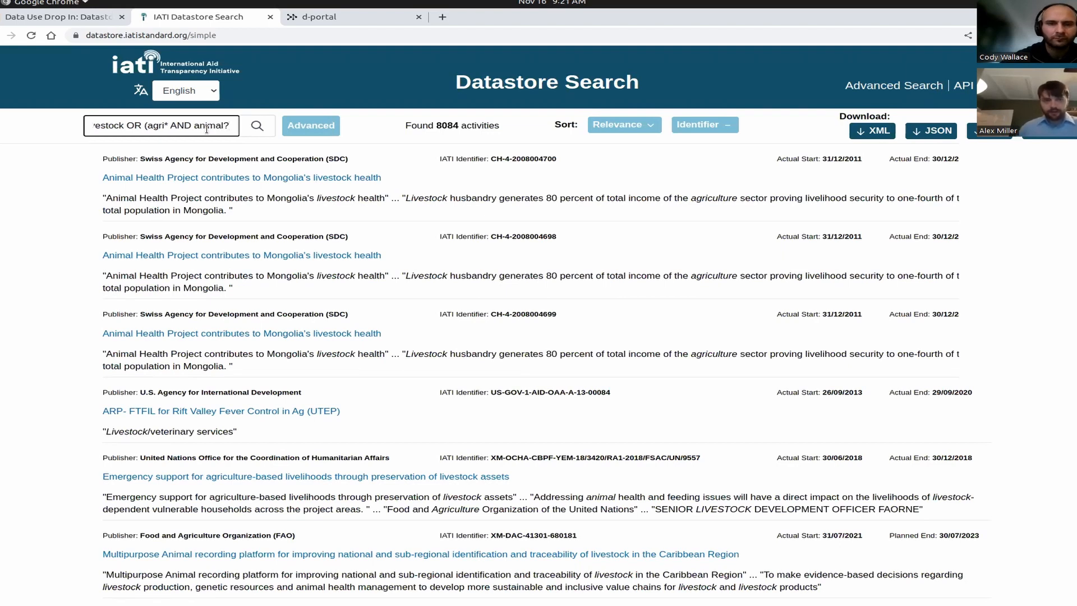
text())
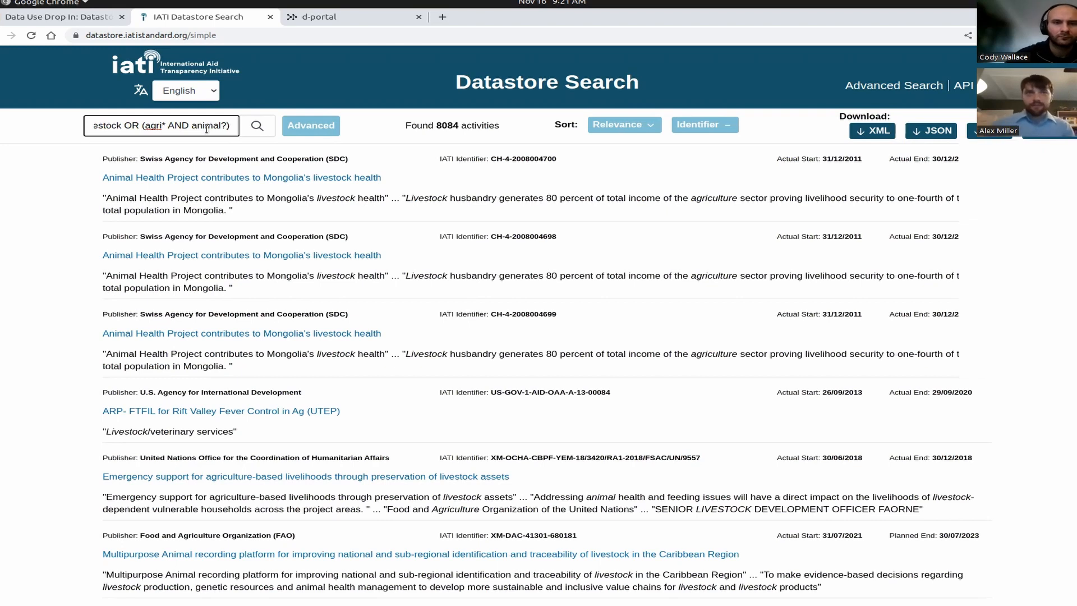
click(257, 126)
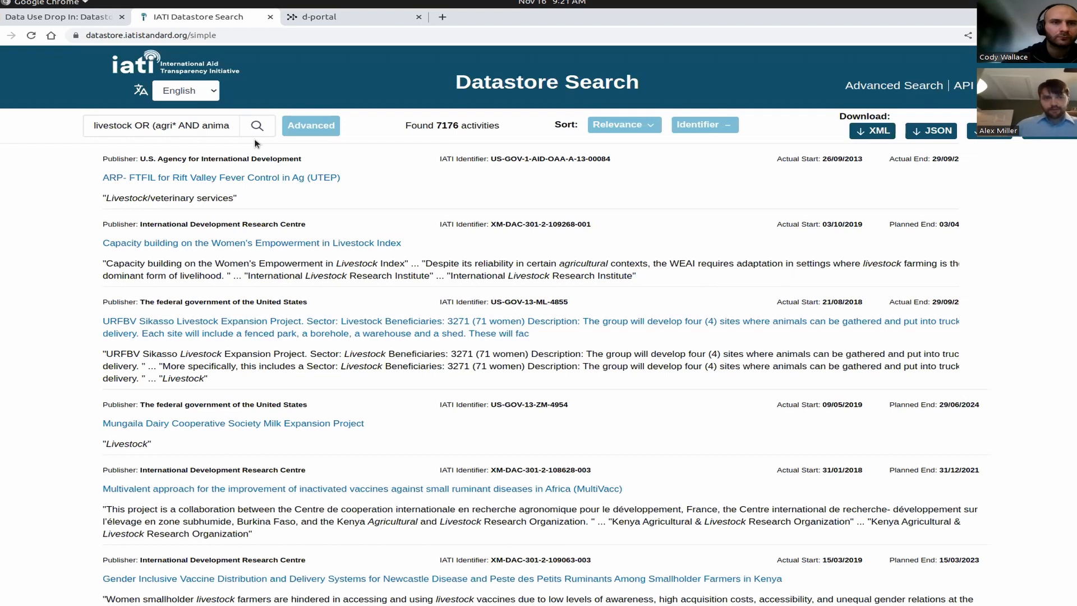
Replace the ? after animal with the fuzzy operator ~, making the query livestock OR (agri* AND animal~).
drag(216, 125, 248, 134)
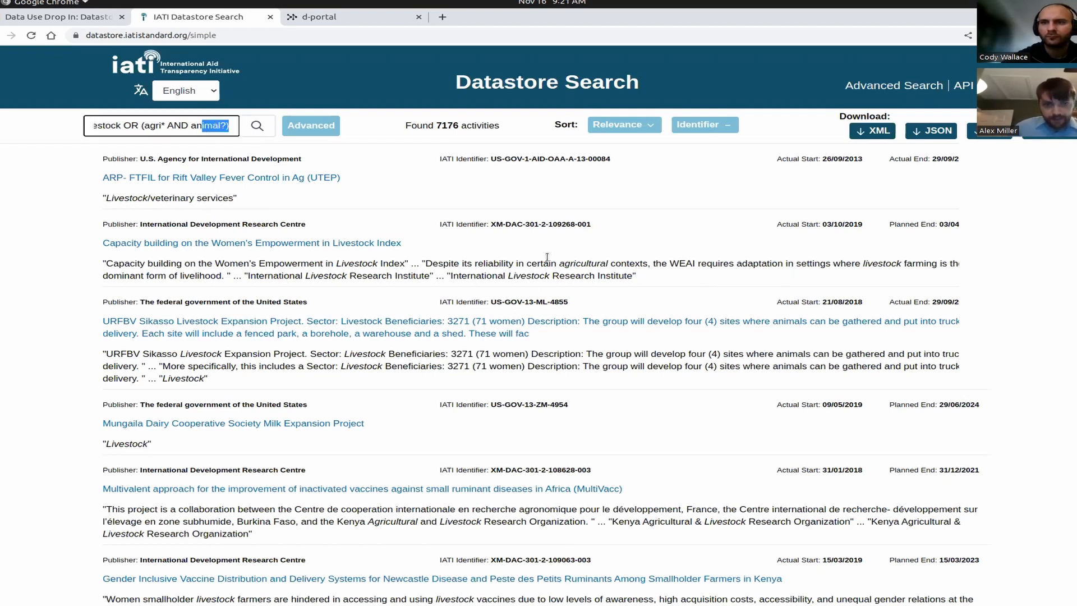
click(219, 125)
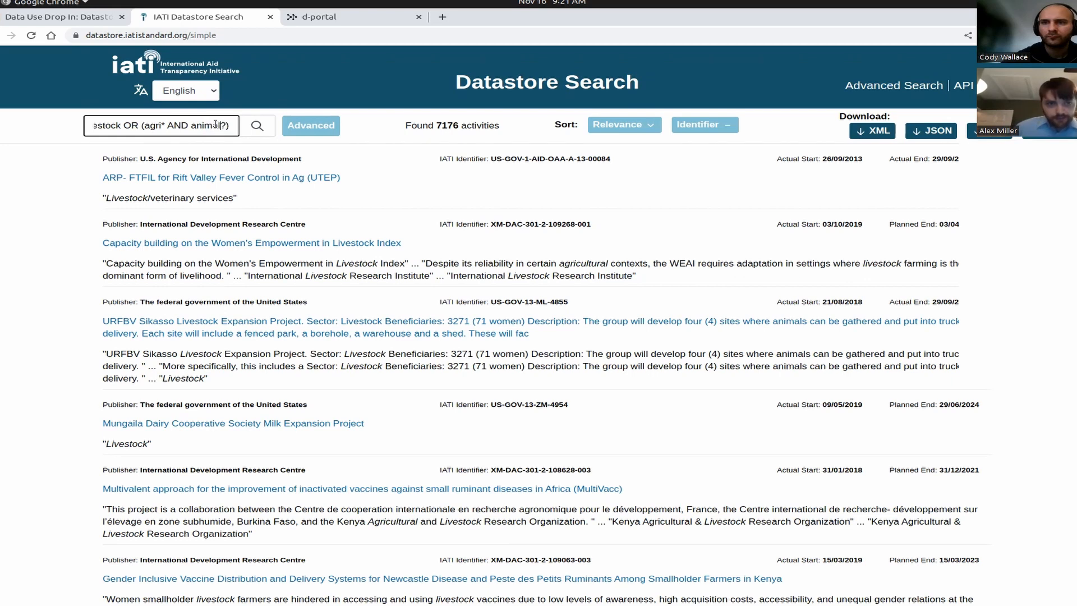
drag(226, 125, 221, 126)
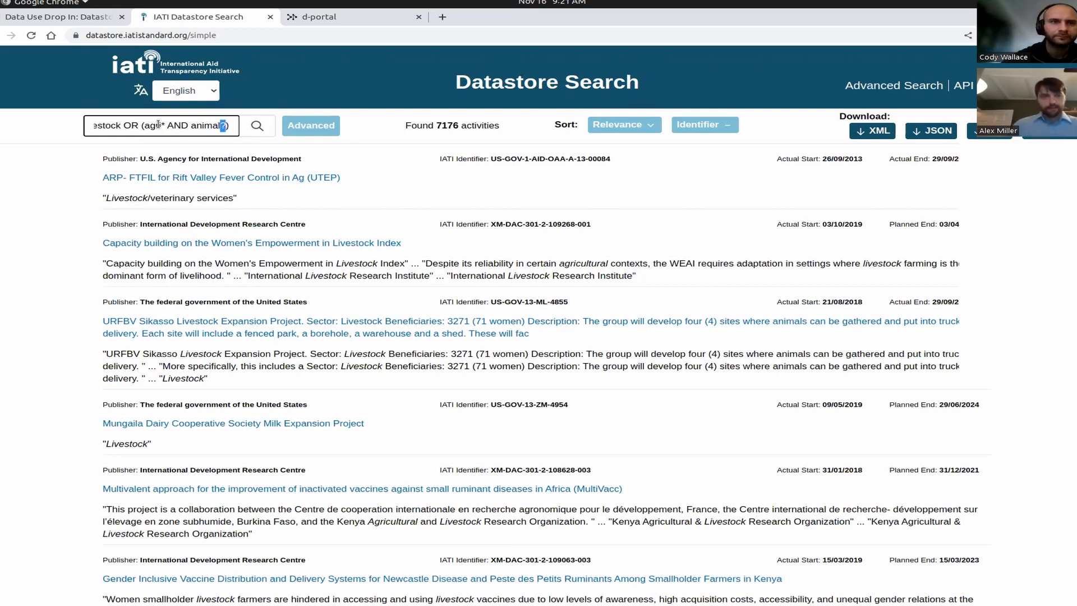
click(223, 125)
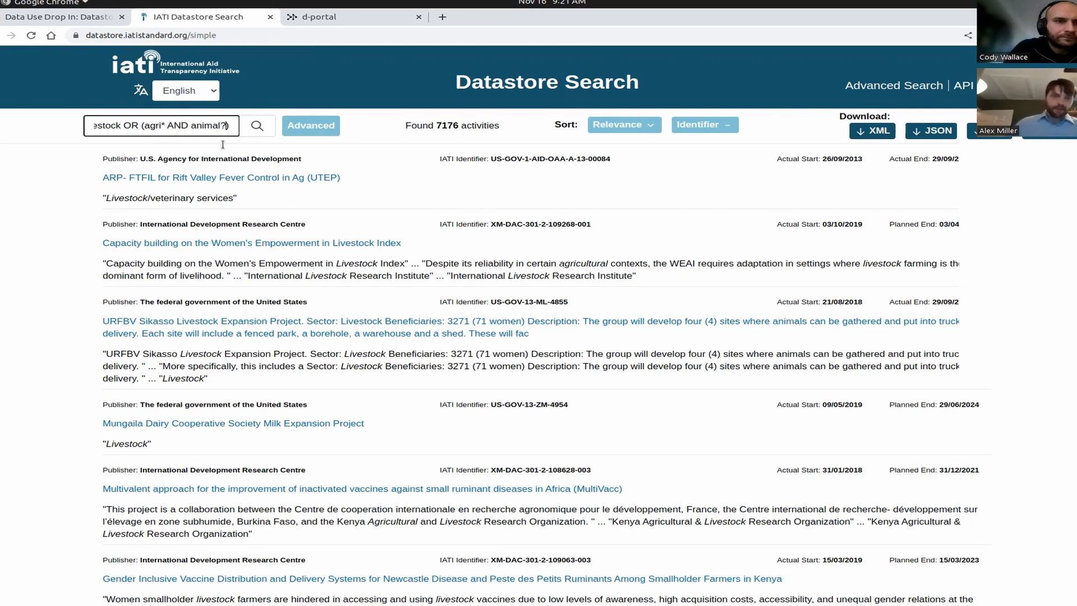
key(BackSpace)
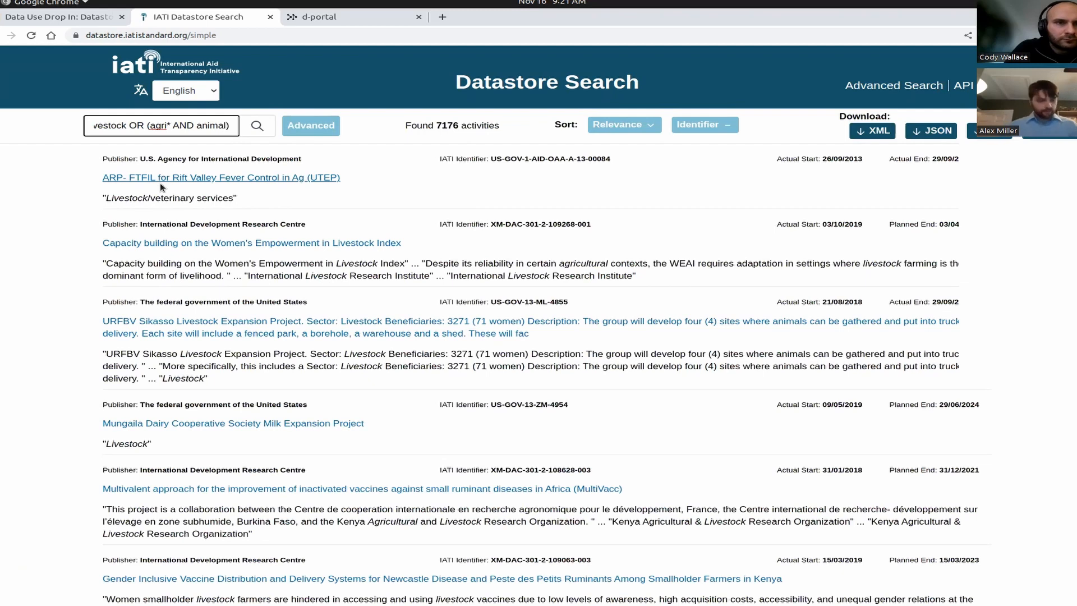
text(~)
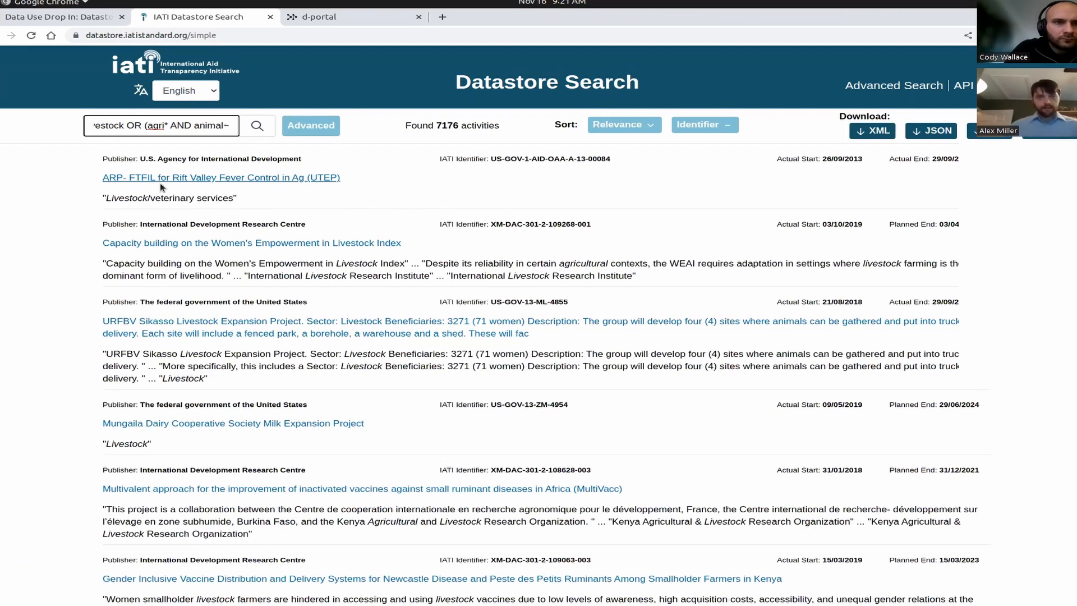
click(222, 126)
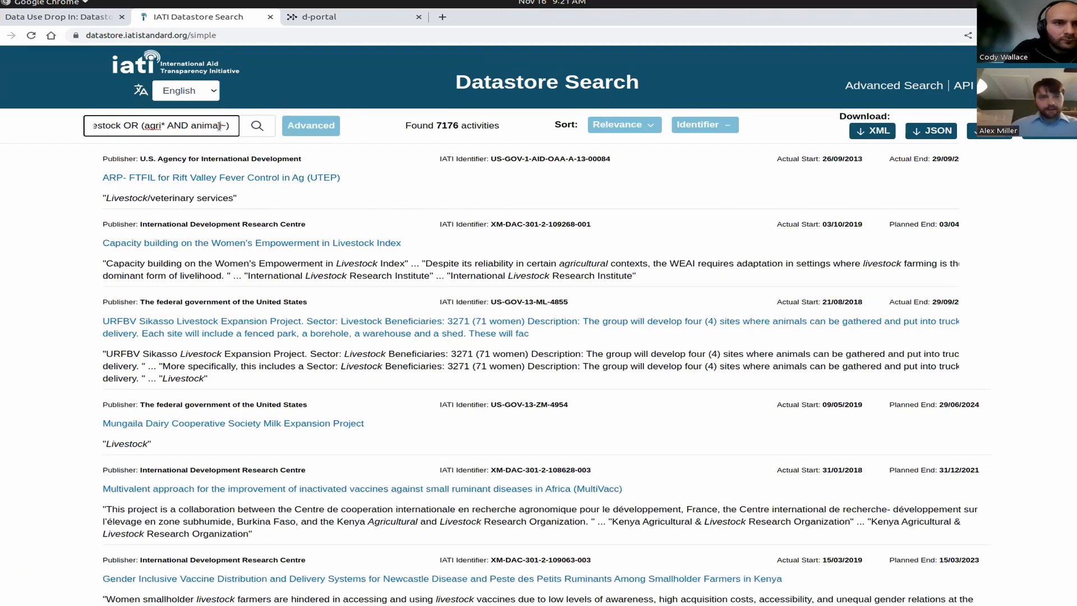
double_click(222, 126)
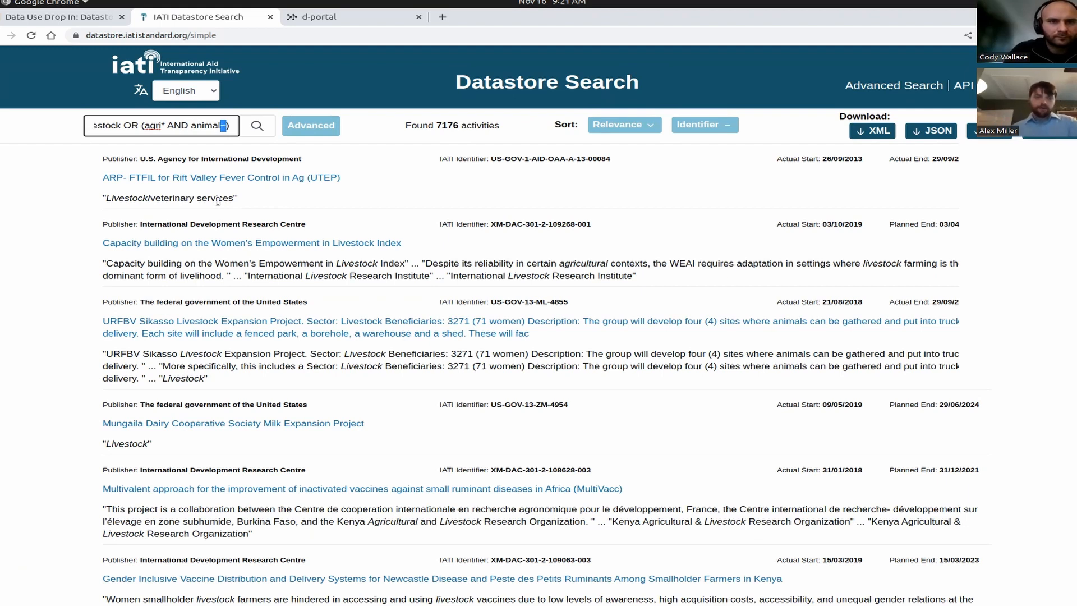
Run the search for livestock OR (agri* AND animal~), and replace it with the fuzzy search livestock~.
click(212, 126)
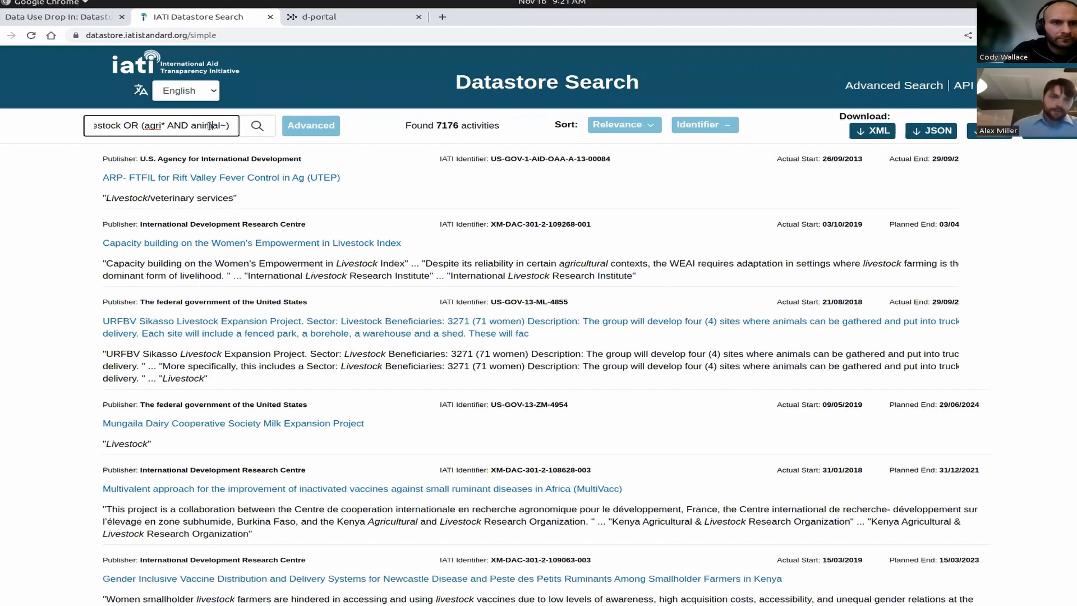
click(270, 130)
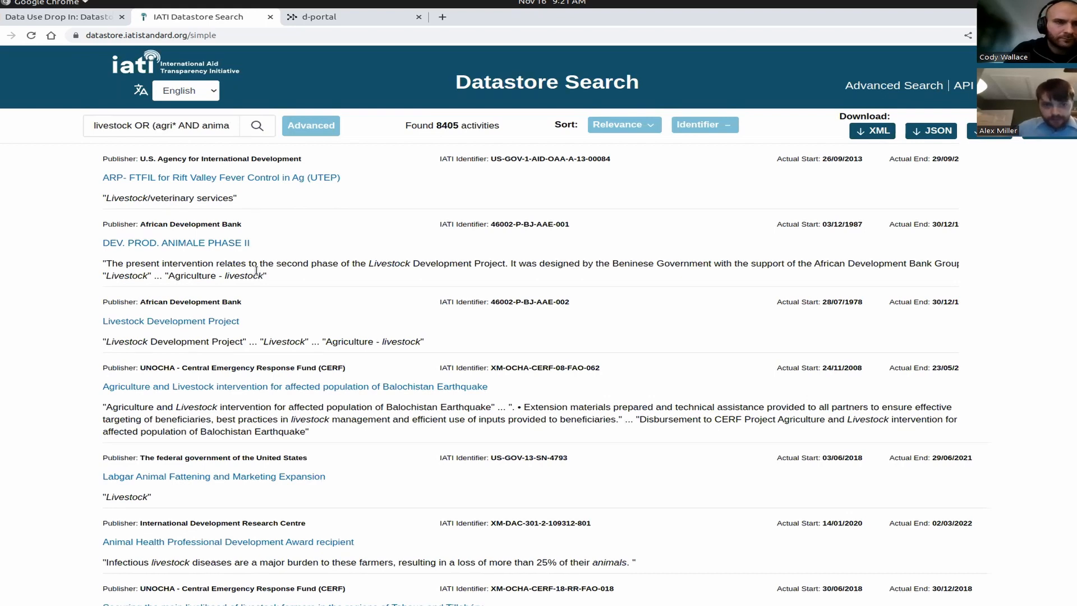
triple_click(171, 126)
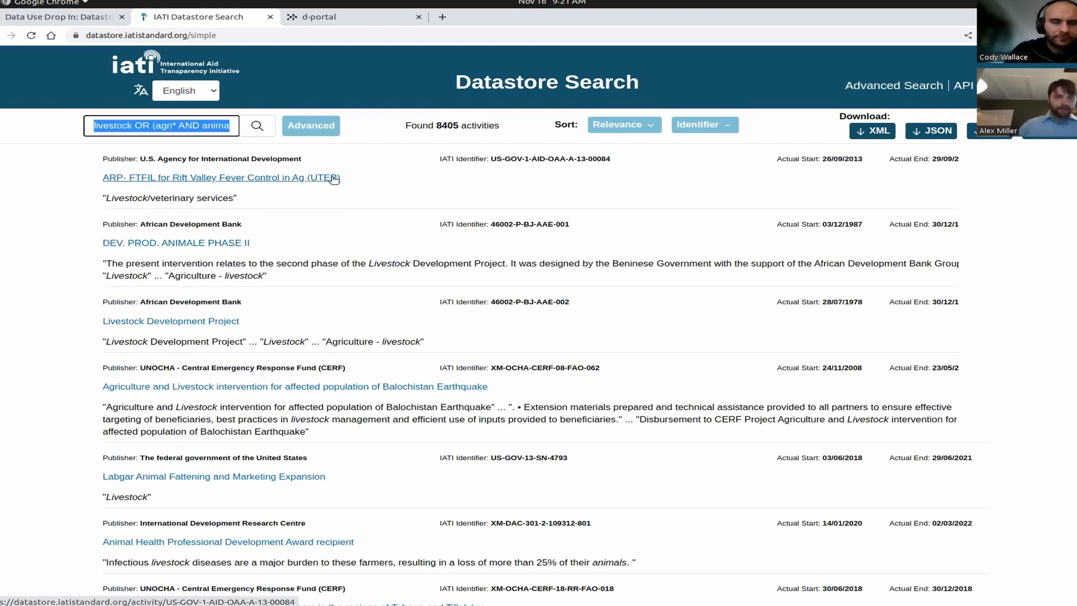
key(BackSpace)
text(livestock~)
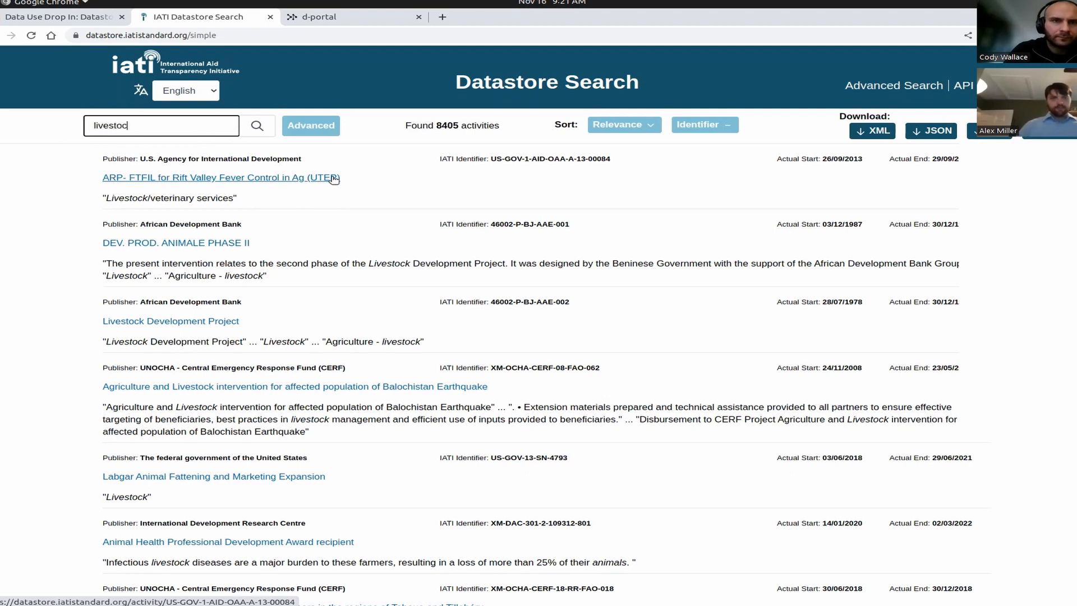
click(261, 122)
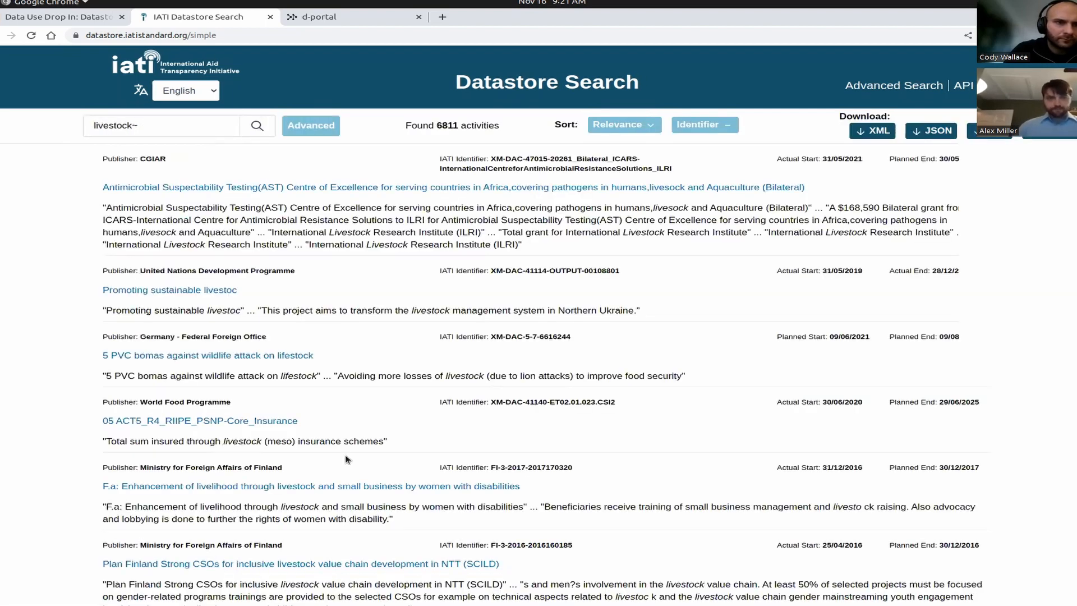
Exclude the correctly spelled term from the fuzzy query and run the search for livestock~ -livestock.
click(169, 130)
text(~ -livestock)
key(Return)
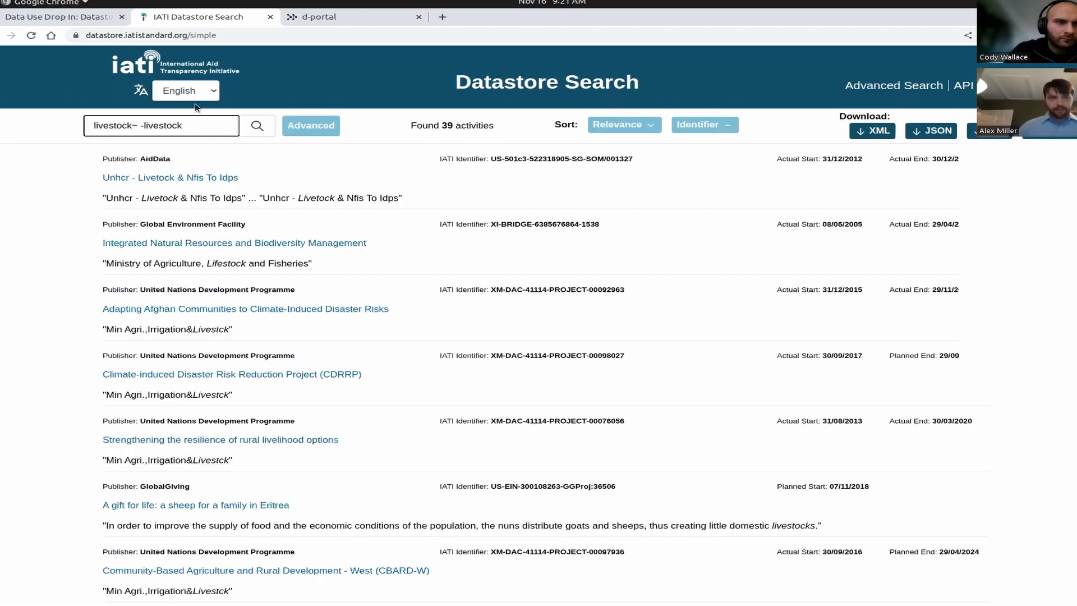
Examine the highlighted spelling variants of livestock in the first search results.
double_click(168, 198)
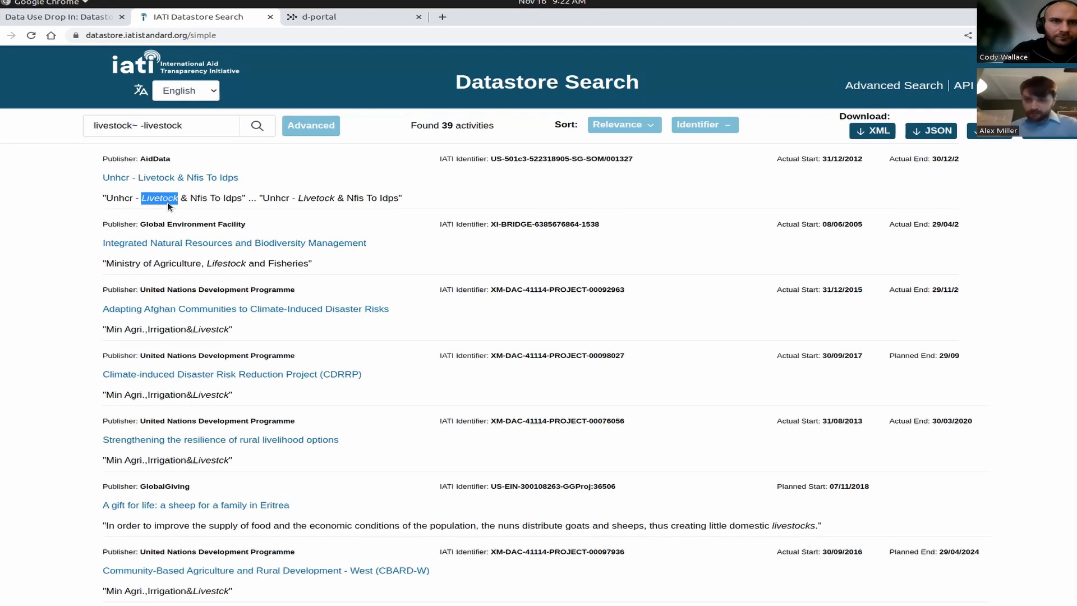
click(163, 199)
drag(146, 160, 192, 201)
click(205, 202)
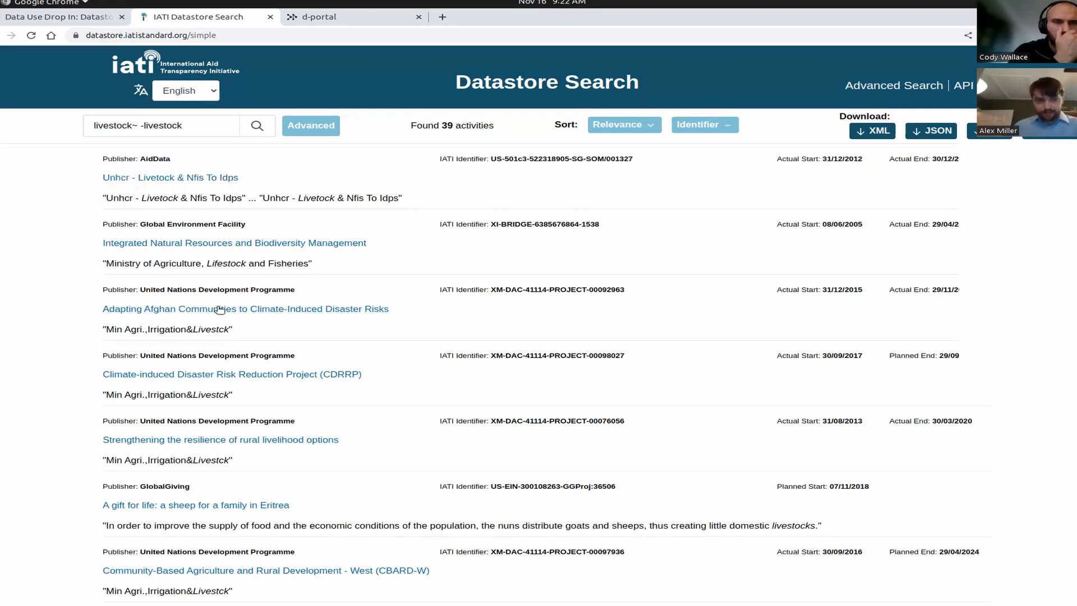
double_click(226, 263)
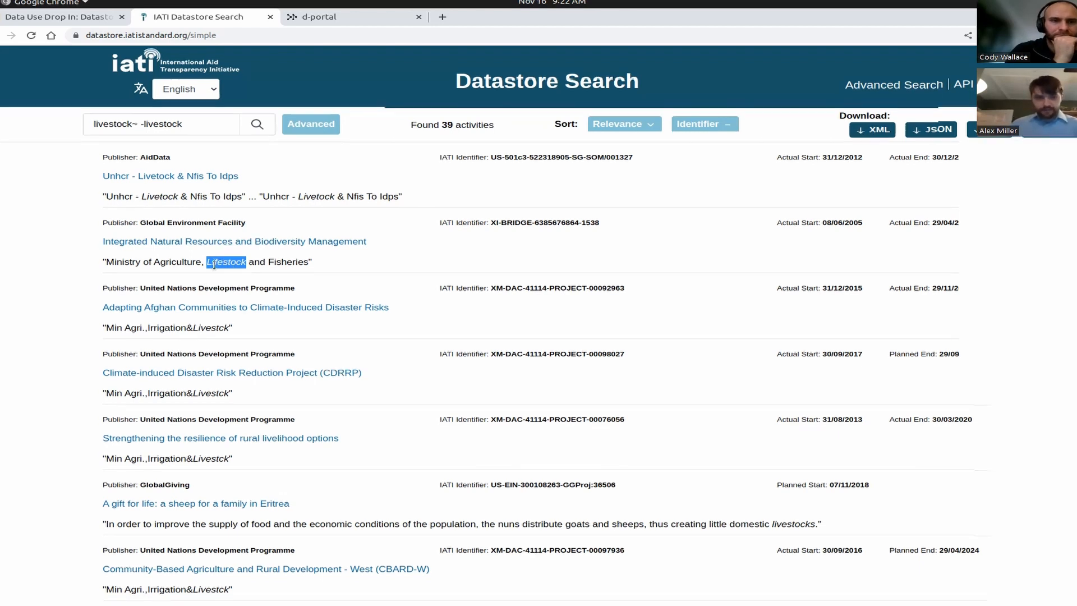
scroll(227, 279, down, 1)
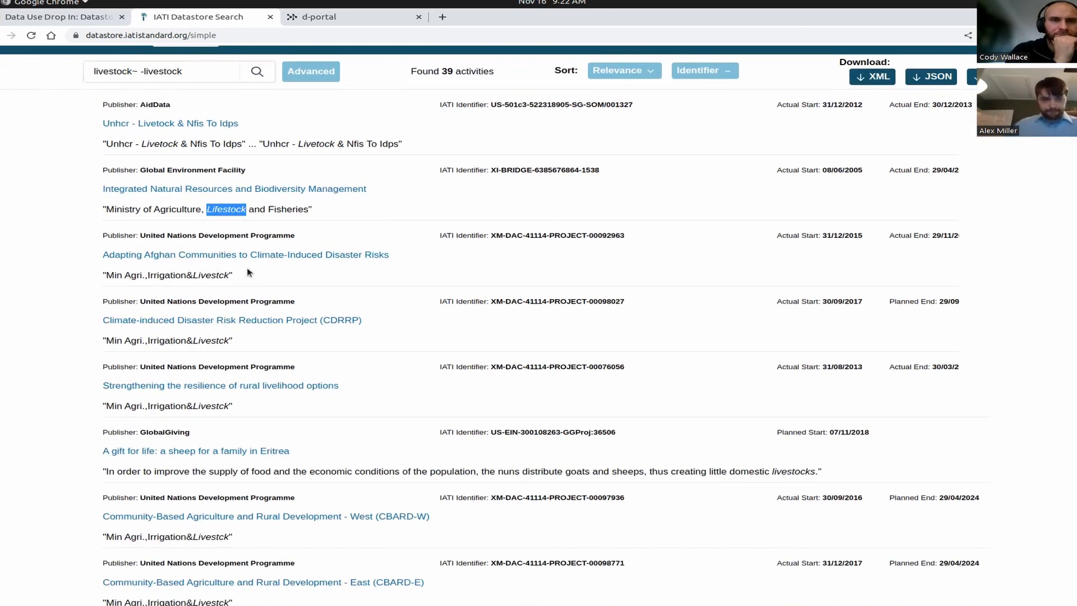
scroll(247, 267, down, 2)
scroll(253, 286, up, 3)
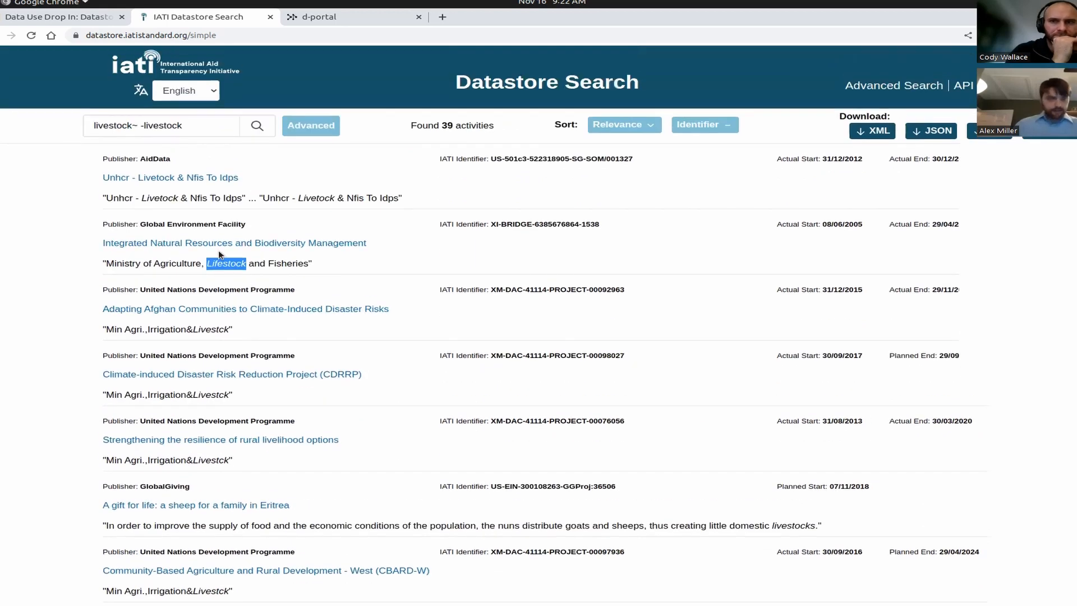
Remove the minus operator before the second livestock term in the query and put it back.
click(143, 126)
key(BackSpace)
click(141, 125)
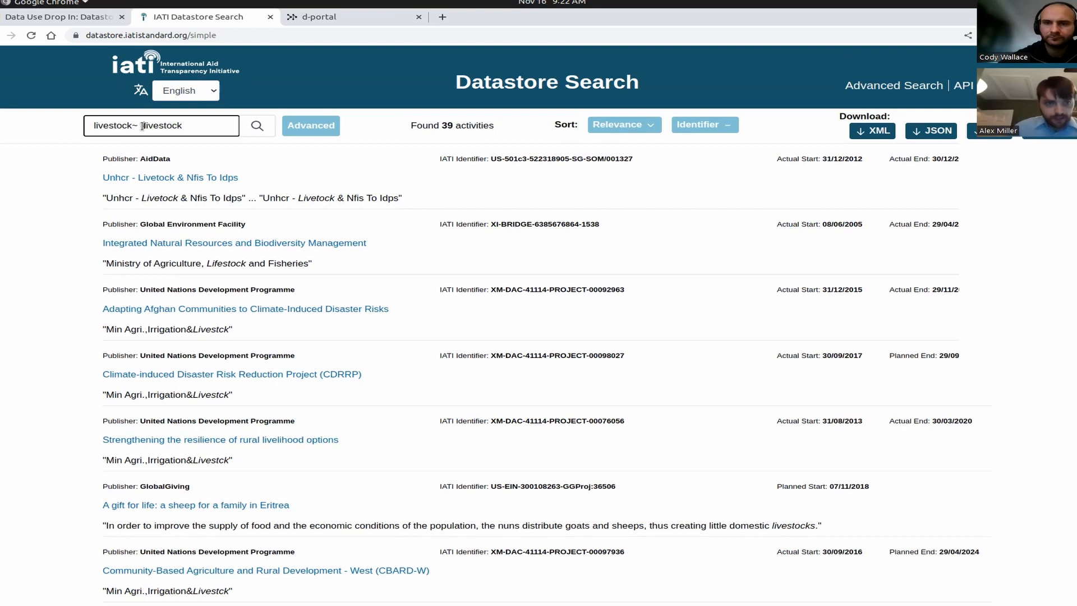
text(-)
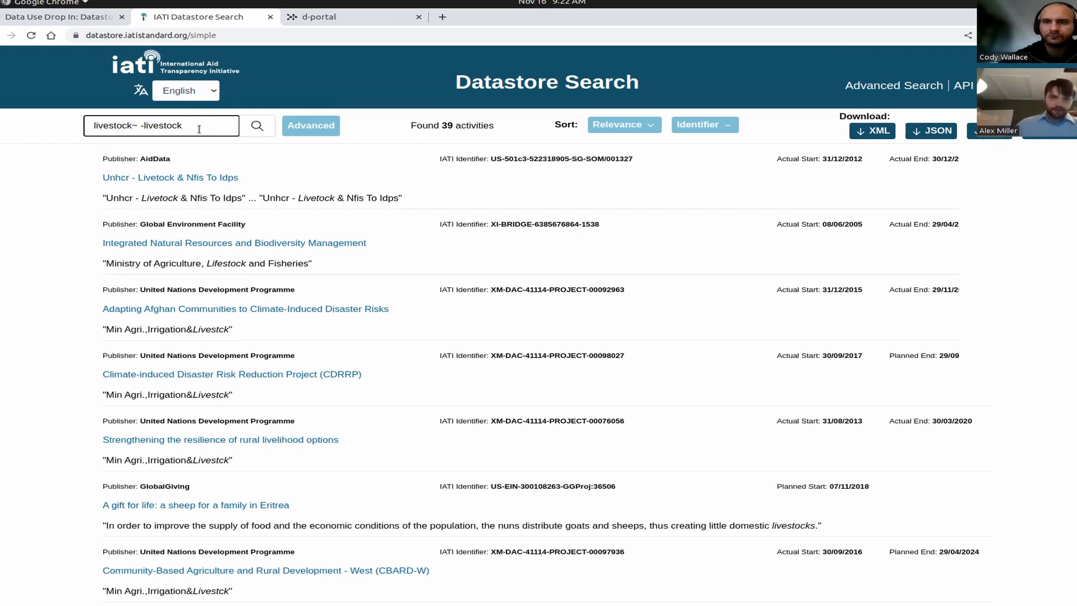
Examine the fuzzy and excluded terms of the query and the misspelled livestock matches across the first results page.
click(143, 127)
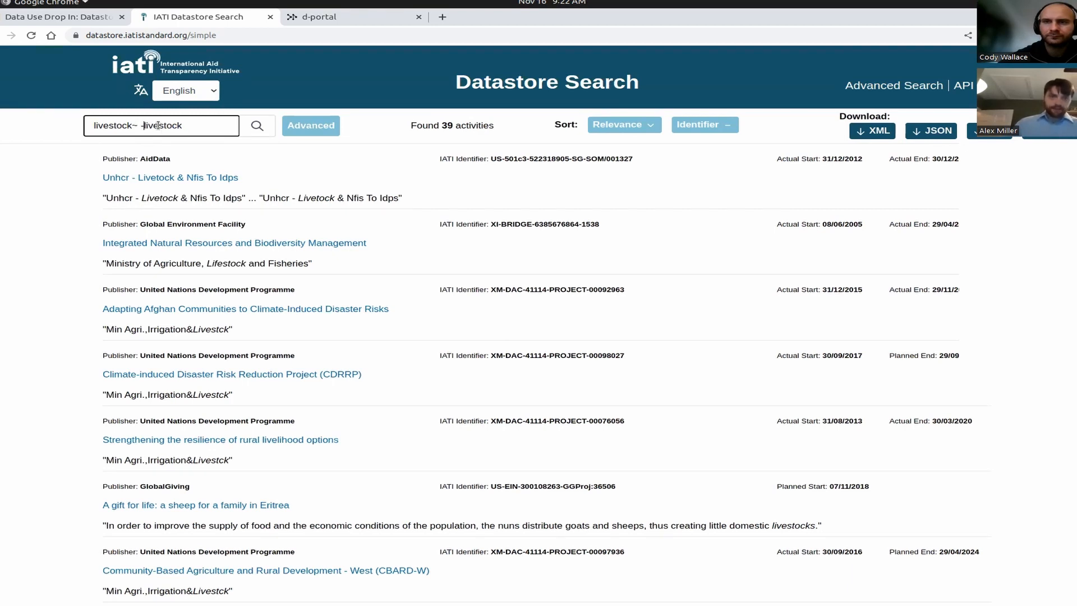
double_click(126, 125)
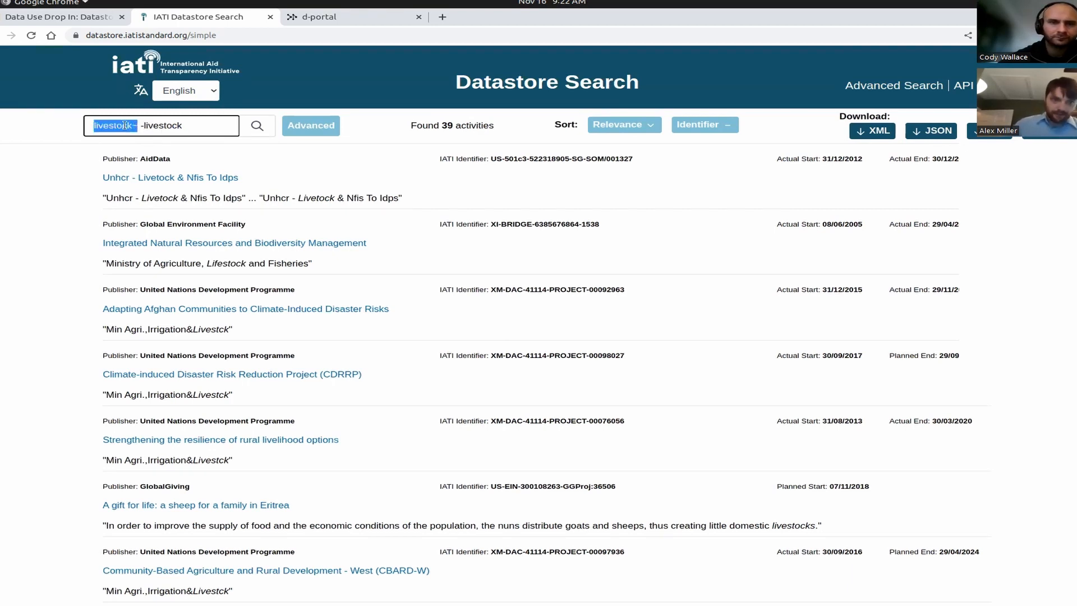
drag(137, 126, 173, 129)
click(188, 128)
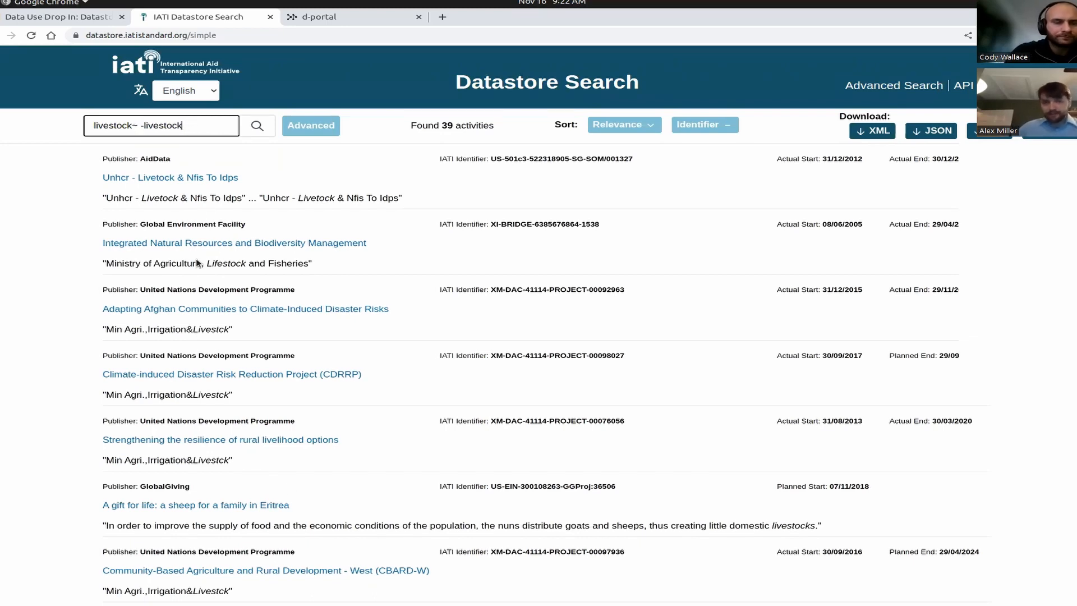
scroll(196, 262, down, 3)
double_click(213, 401)
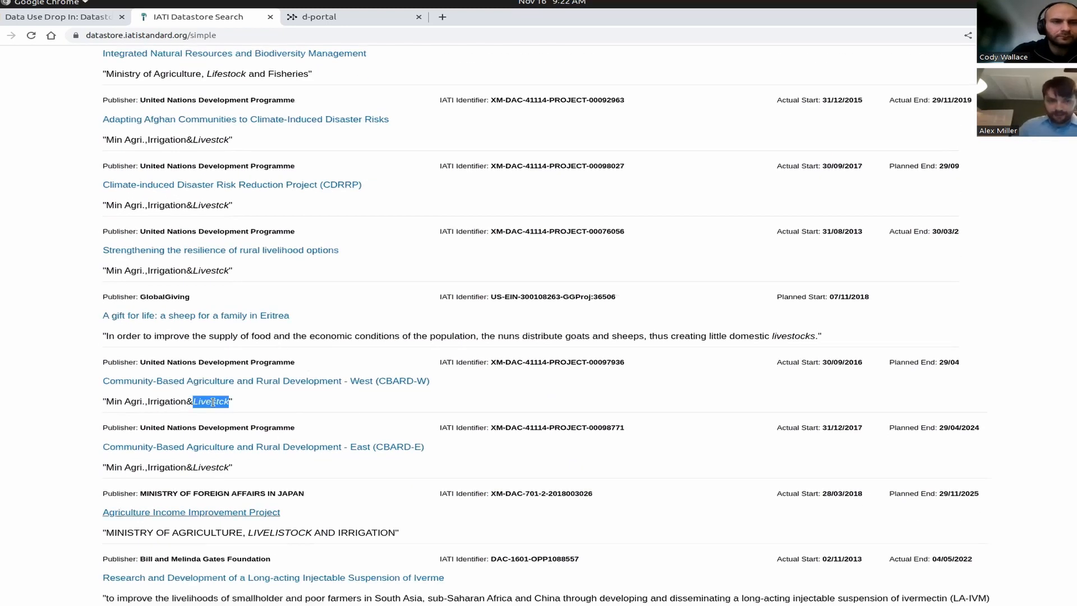
scroll(359, 381, down, 2)
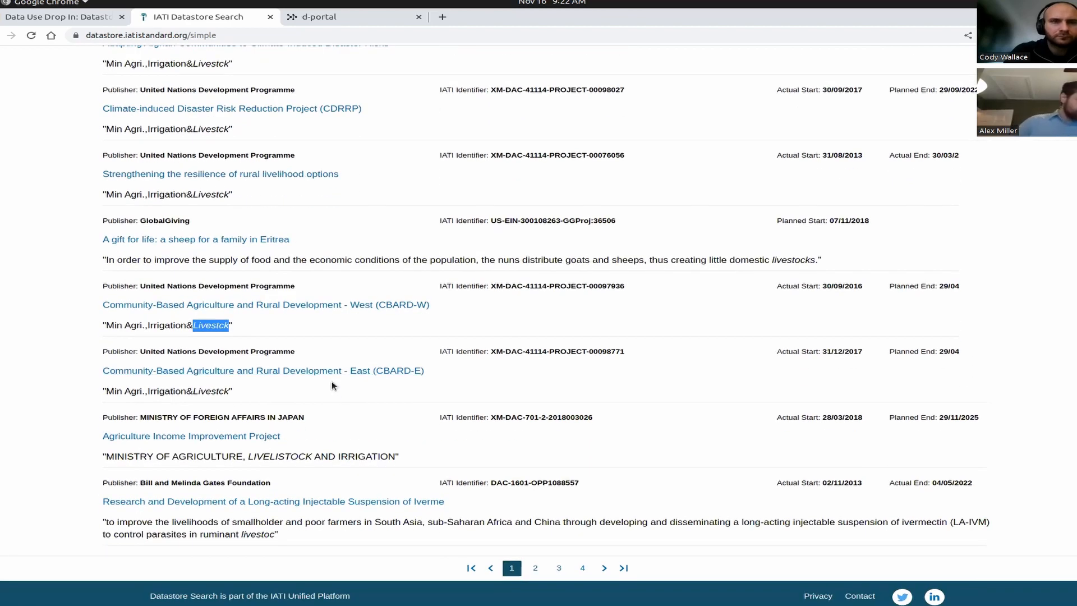
scroll(277, 348, up, 5)
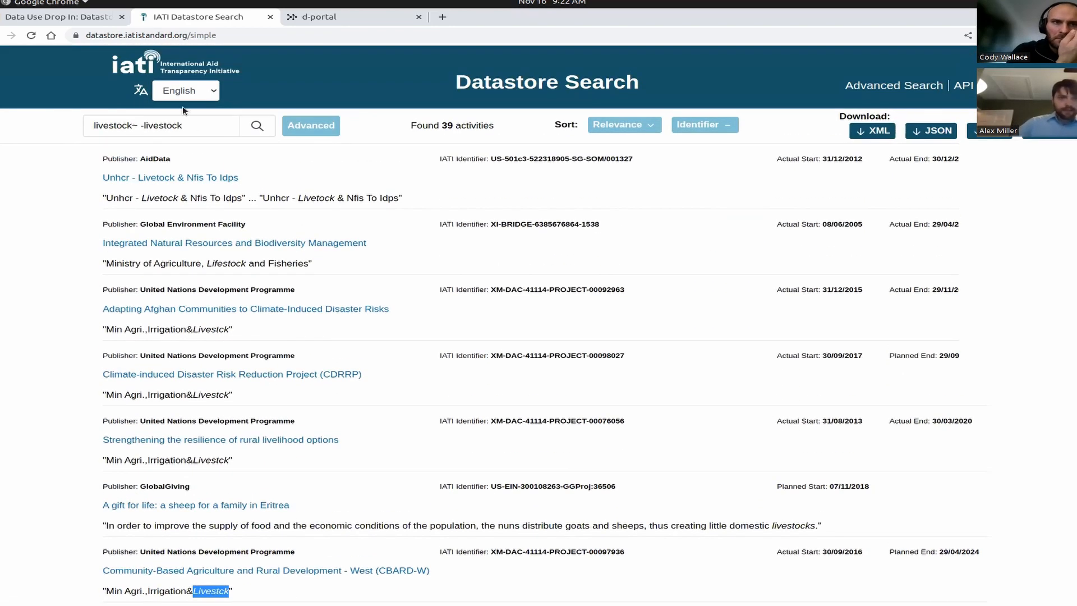
Replace the query with the exact phrase "animal farm" in quotation marks, run the search and check the activity count.
drag(211, 126, 60, 111)
key(BackSpace)
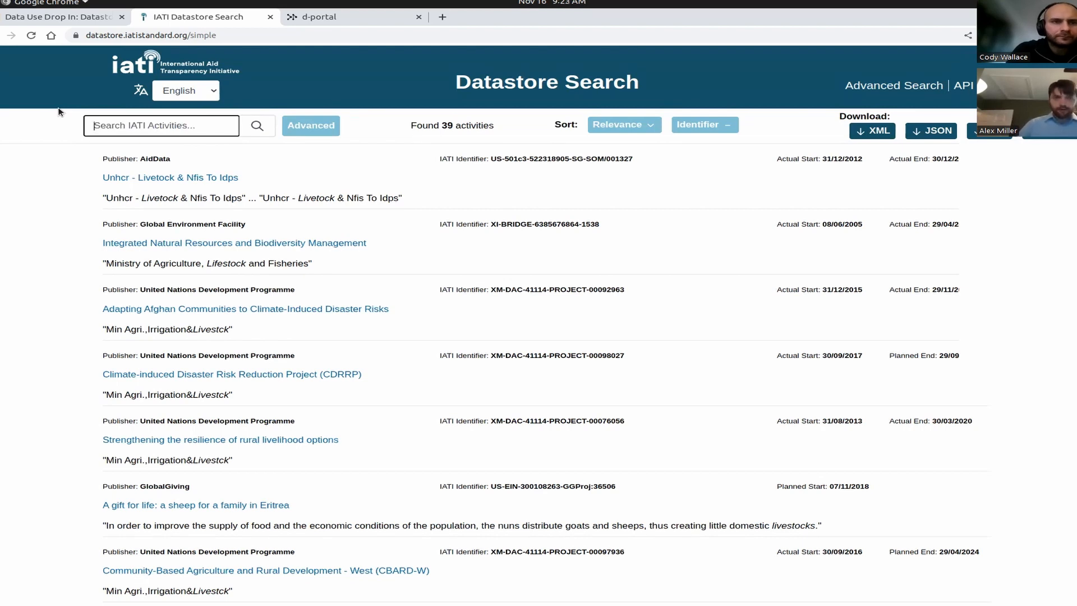
text(")
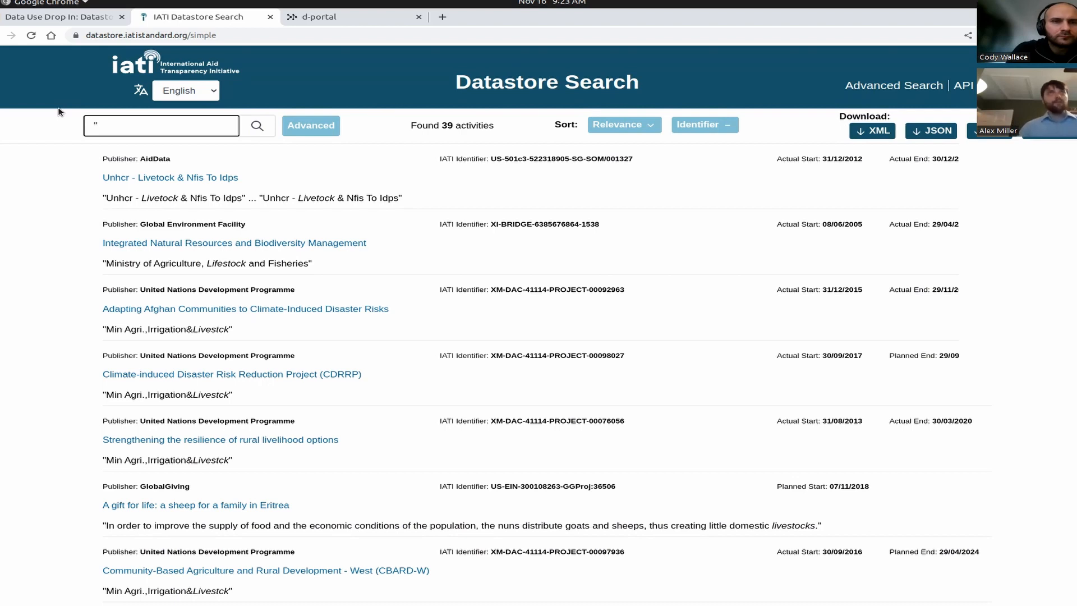
text(animal farm")
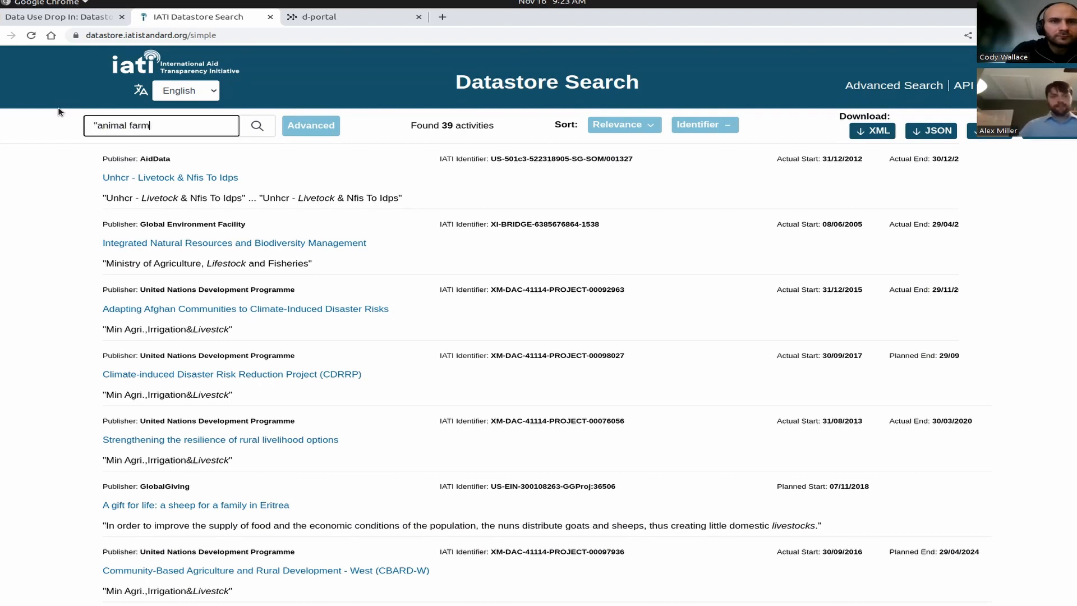
key(Return)
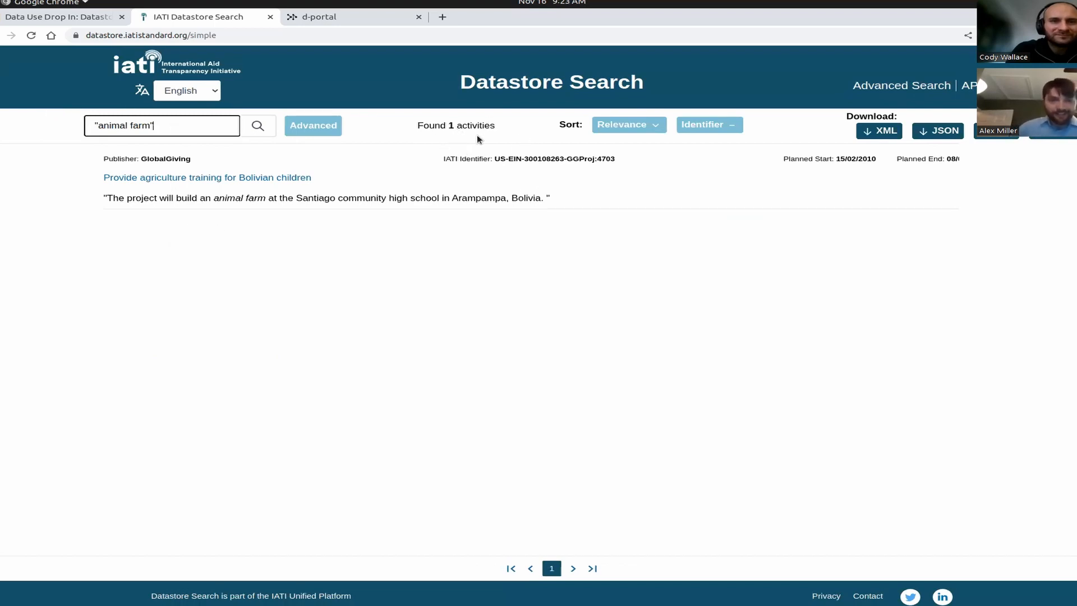
drag(417, 125, 498, 128)
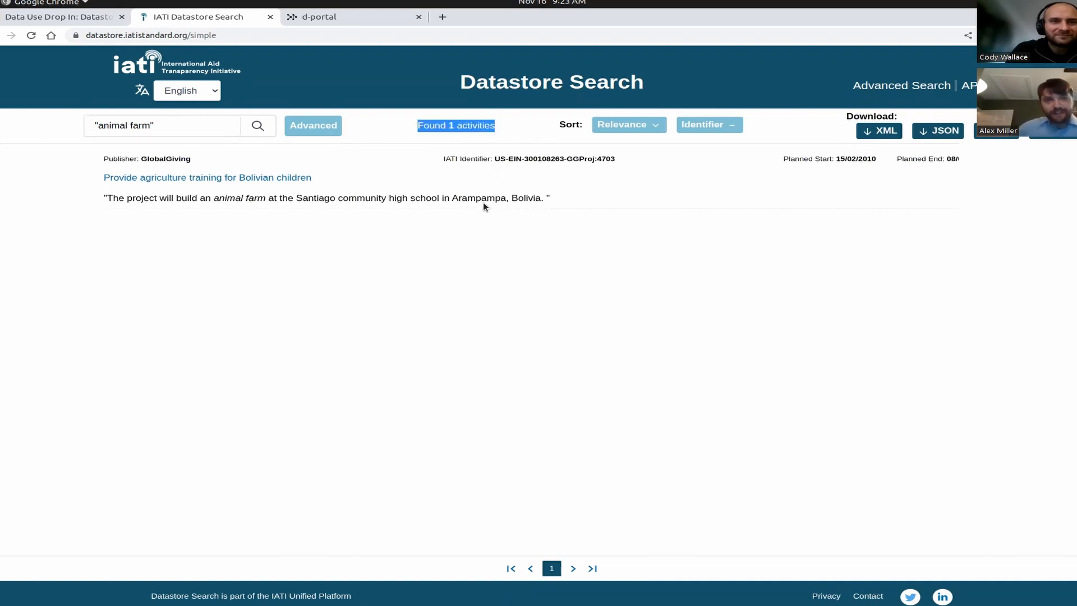
Add the proximity operator ~20 after the quoted phrase, making the query "animal farm"~20, and review its parts.
click(177, 133)
triple_click(100, 129)
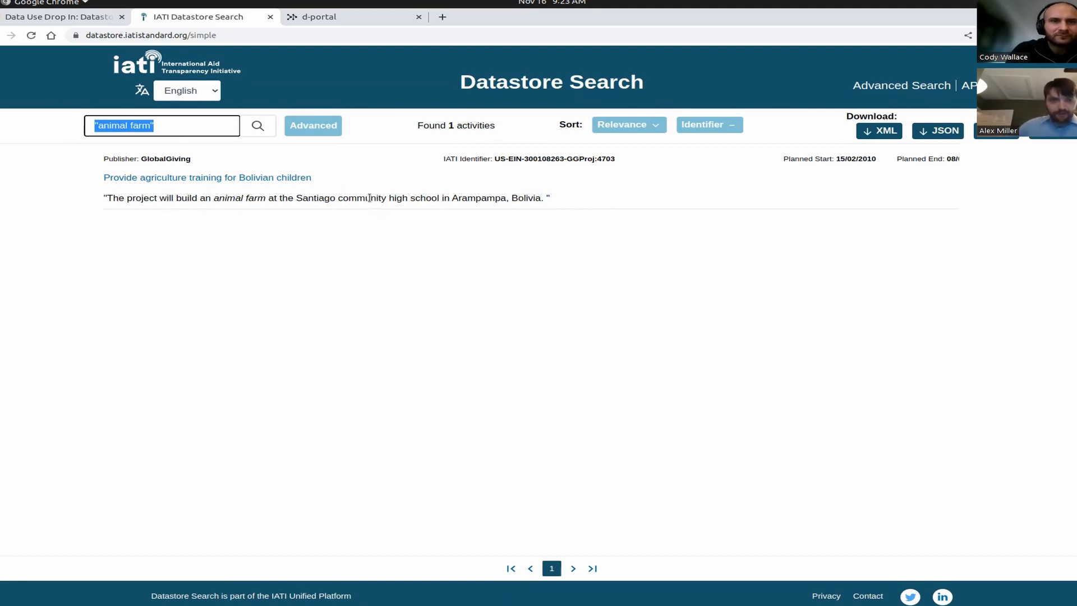
click(187, 127)
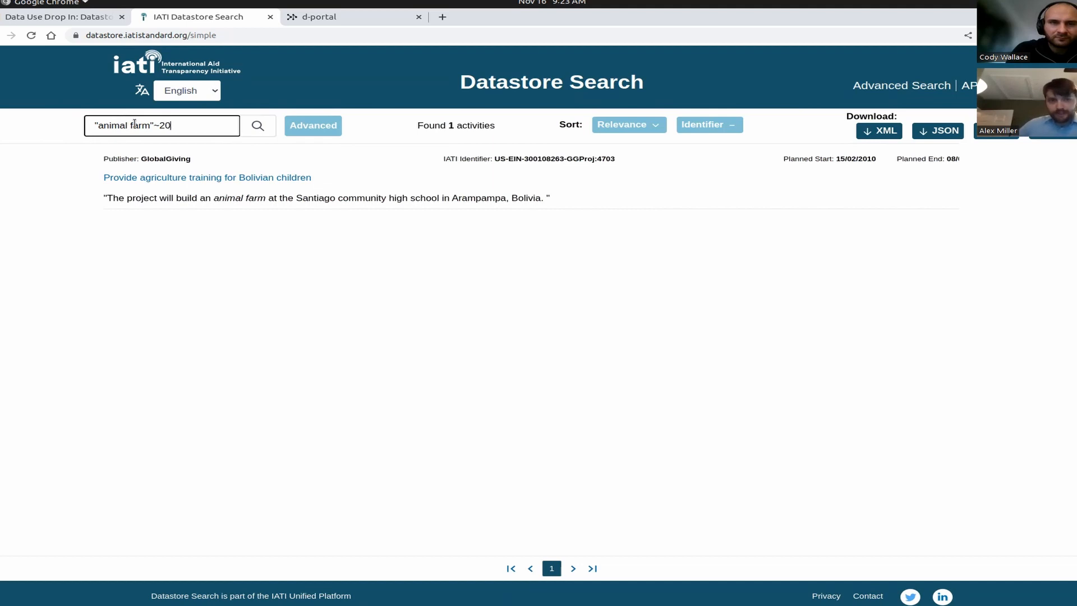
double_click(116, 126)
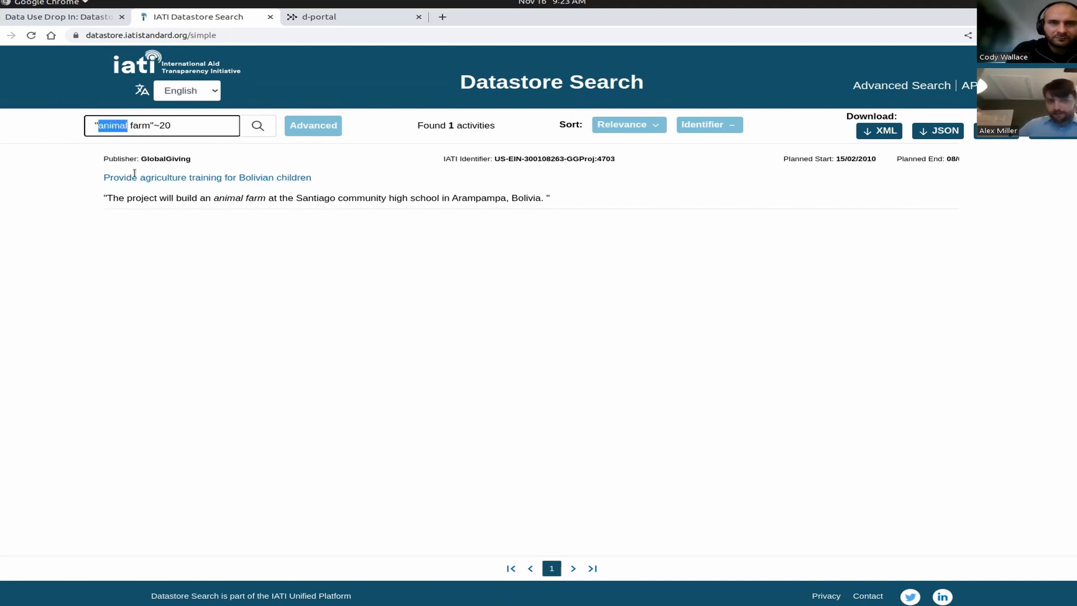
double_click(142, 126)
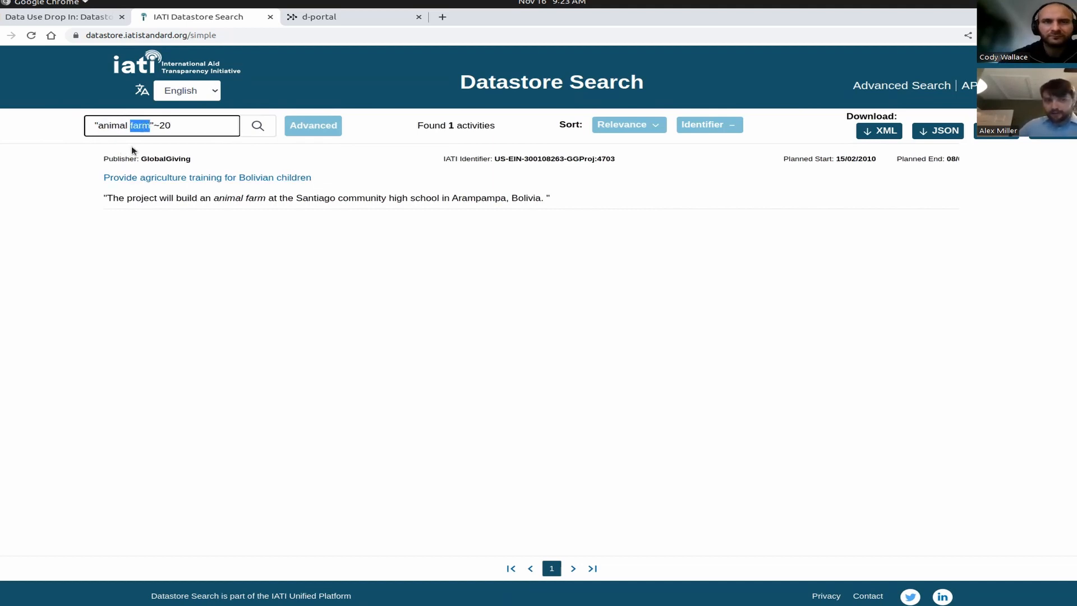
double_click(162, 128)
click(174, 125)
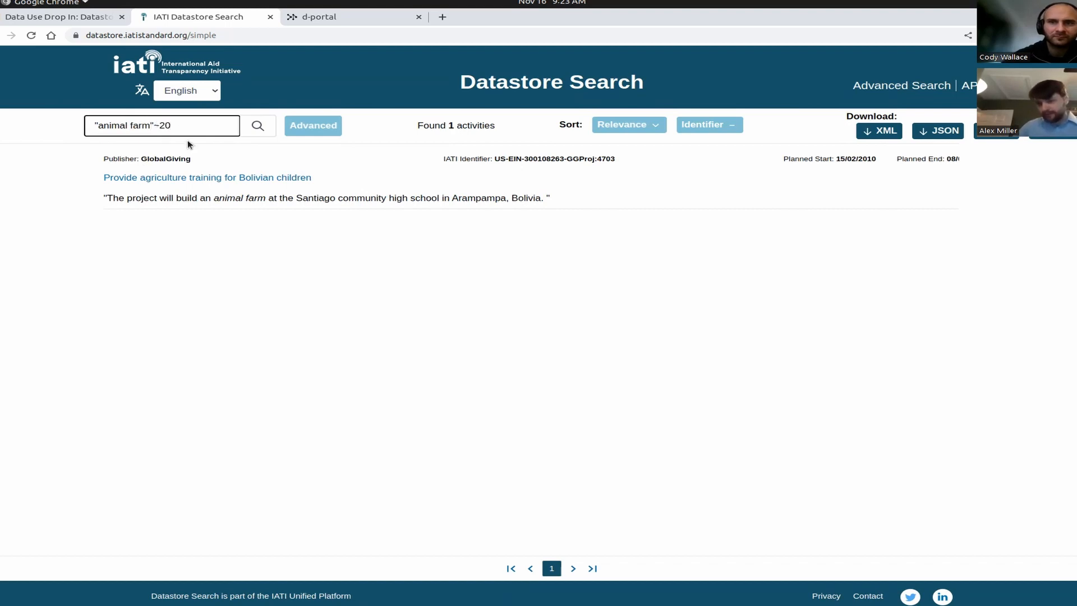
Run the proximity search and examine the activity count and where animal and farm occur near each other in the results.
click(259, 126)
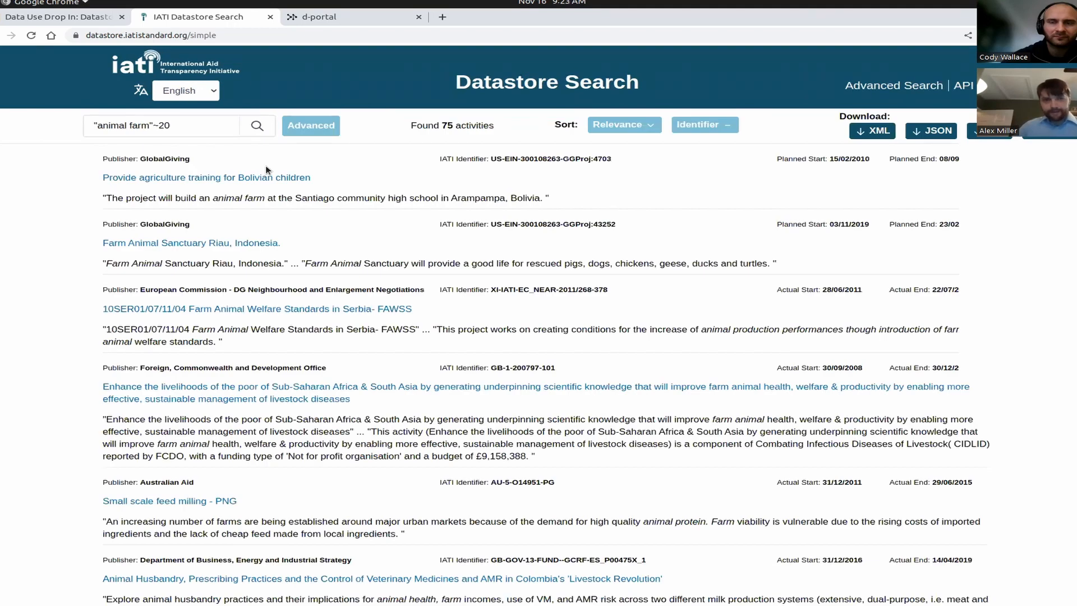
drag(448, 125, 439, 125)
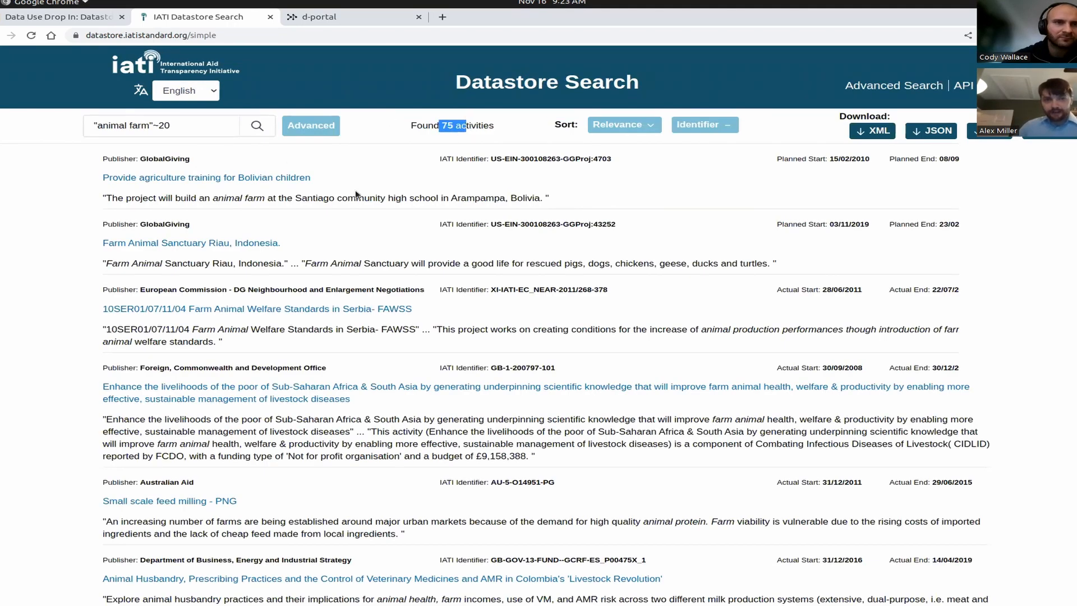
drag(103, 197, 265, 197)
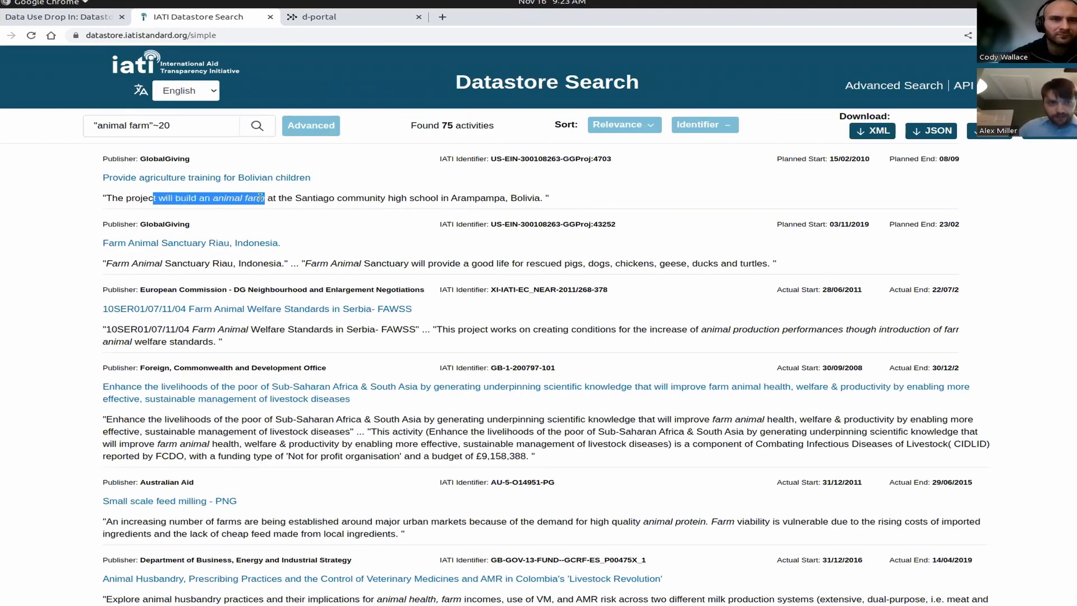
double_click(118, 264)
double_click(147, 264)
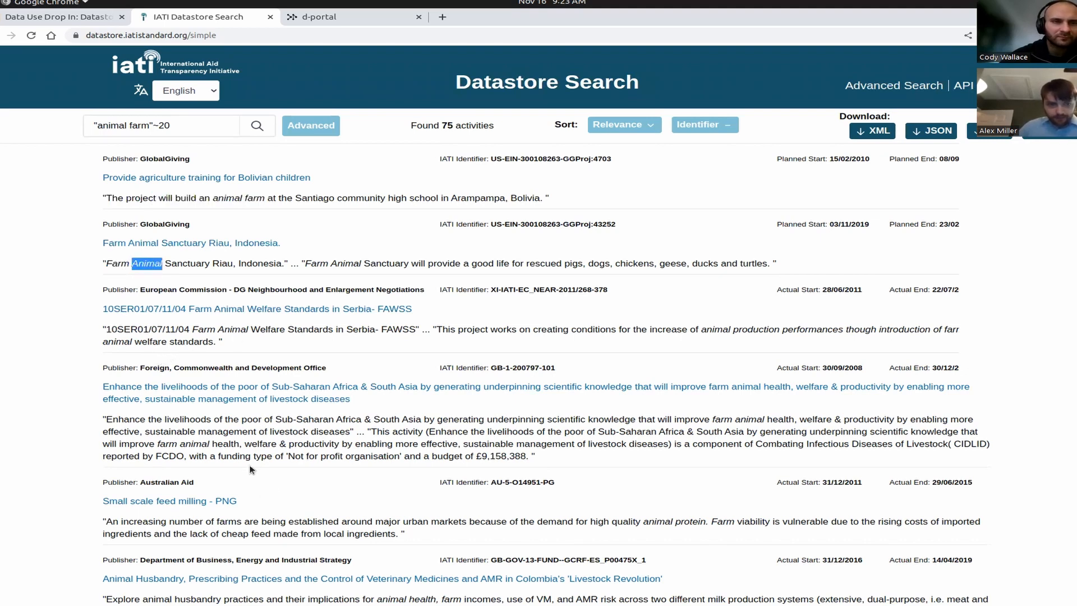
scroll(234, 376, down, 2)
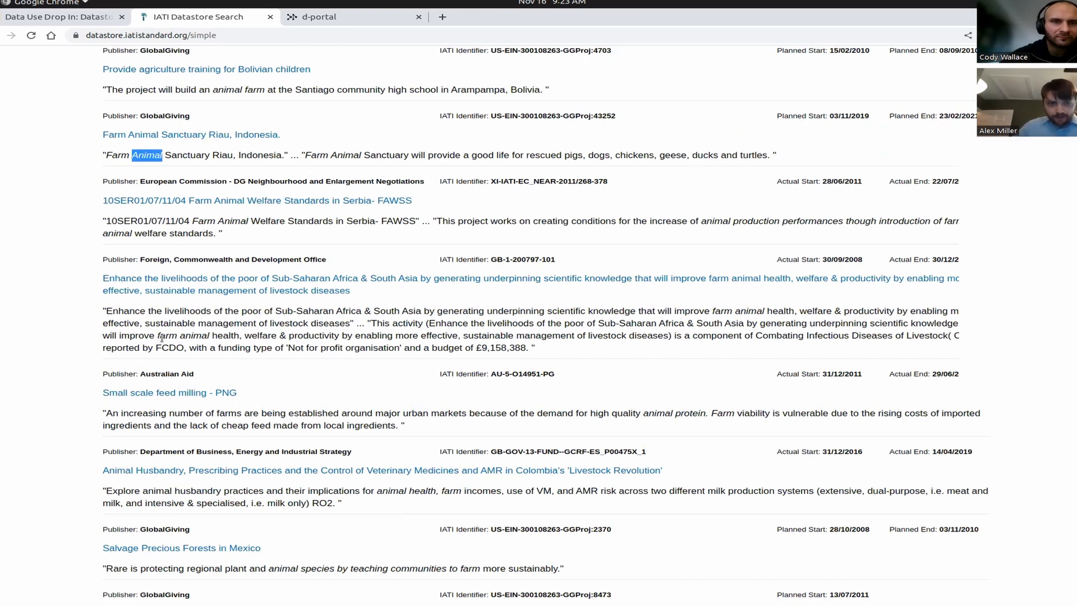
scroll(324, 360, down, 2)
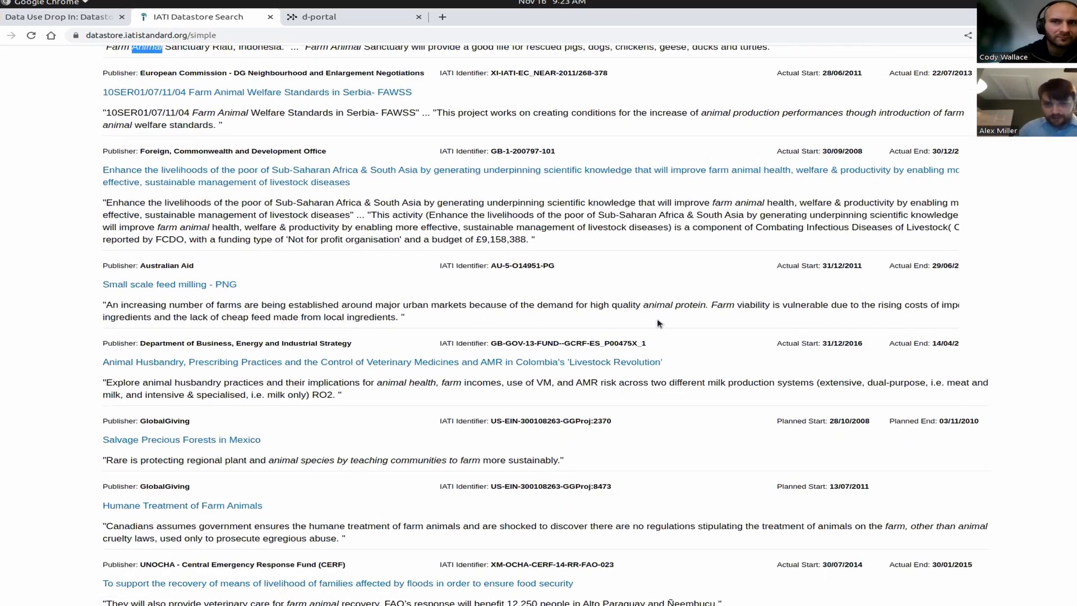
Examine how near farm and animal occur to each other across the remaining proximity search results, including the Small scale feed milling - PNG activity.
double_click(226, 305)
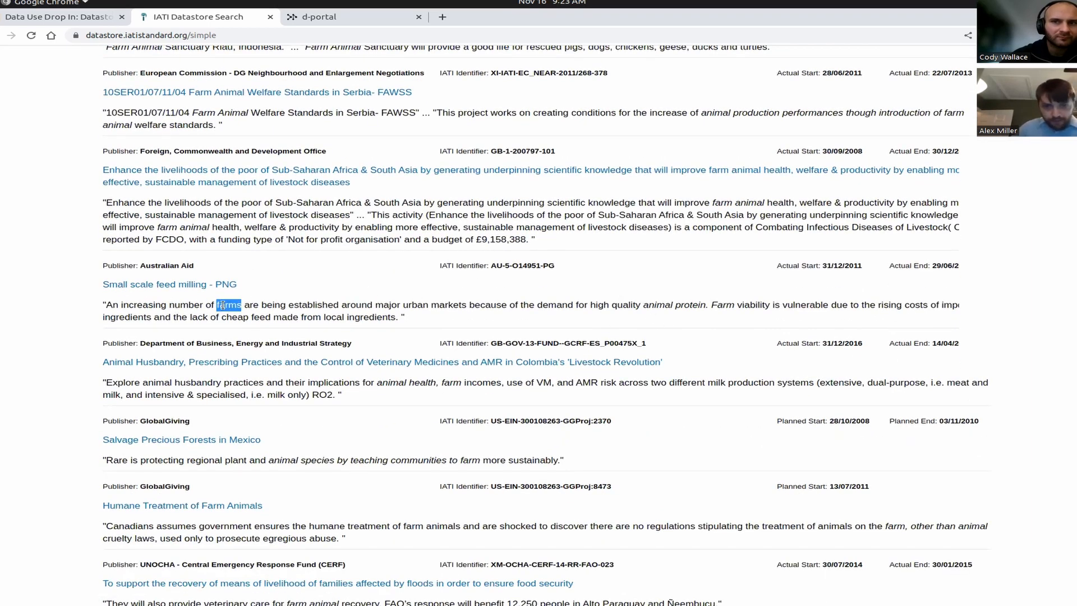
double_click(655, 305)
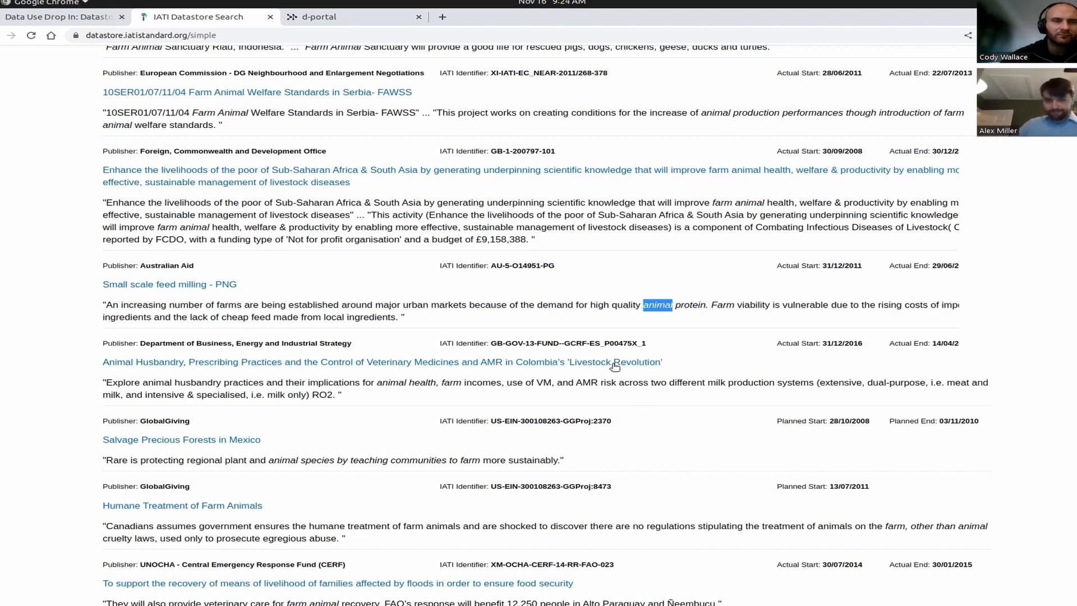
scroll(529, 336, down, 2)
scroll(365, 310, down, 2)
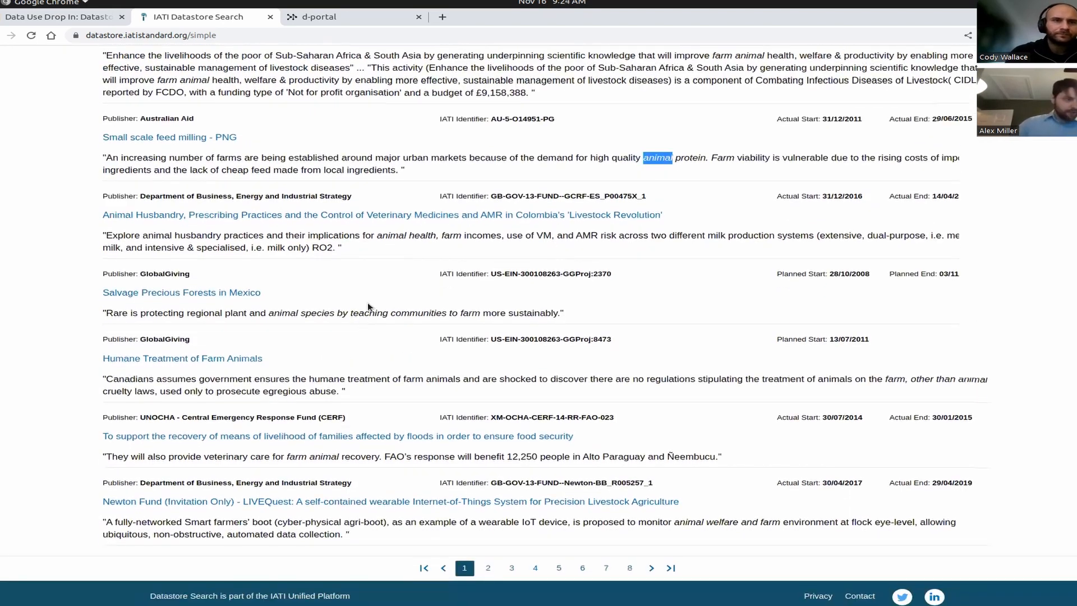
scroll(368, 305, up, 2)
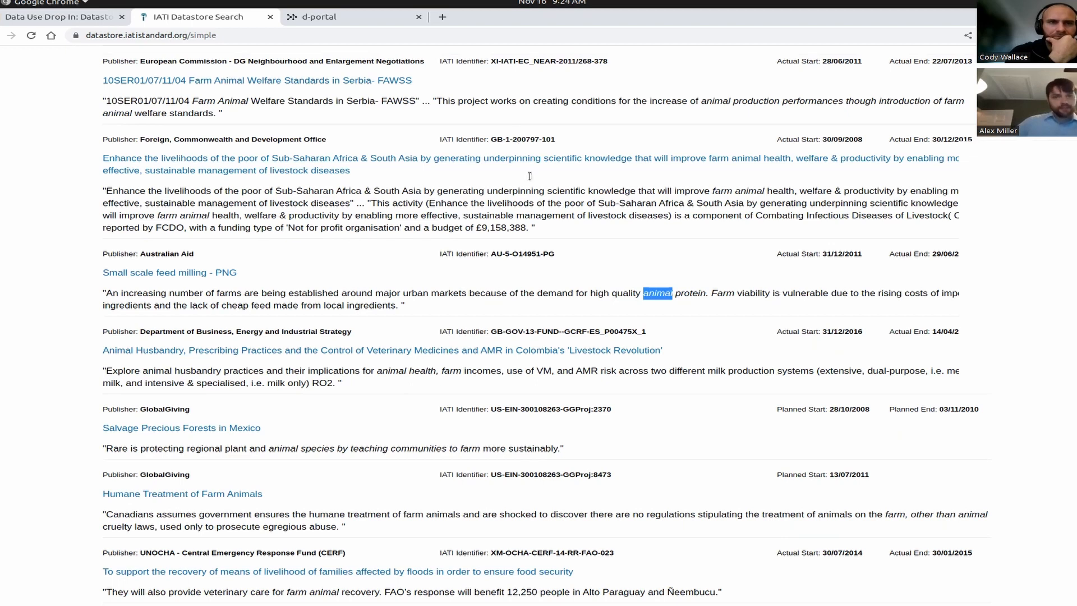
scroll(485, 196, up, 4)
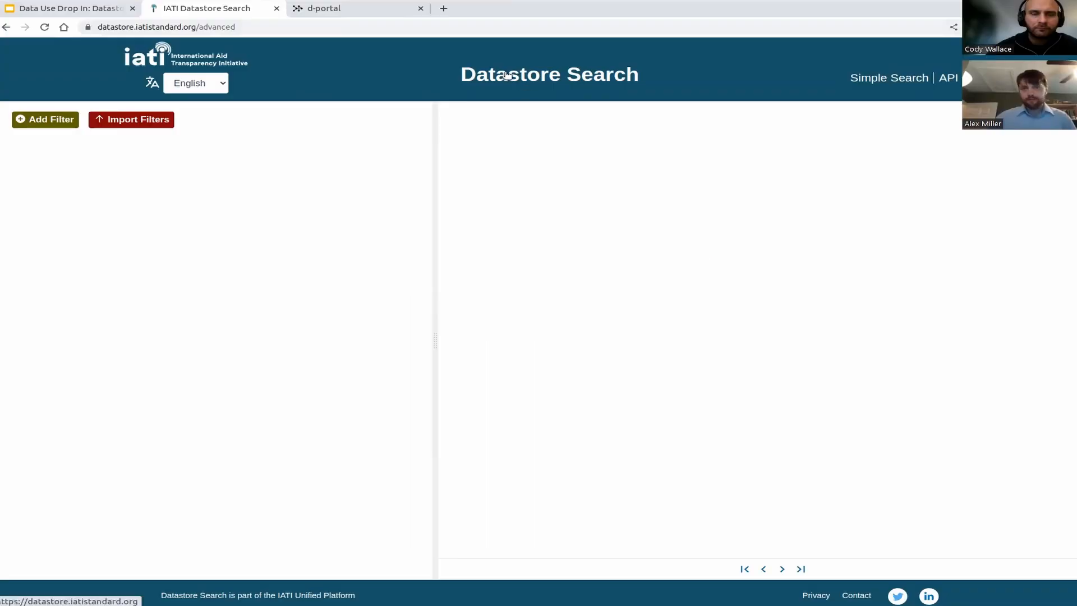
Return to the Datastore Search start page and run a simple search for the fuzzy term livestock~.
click(507, 81)
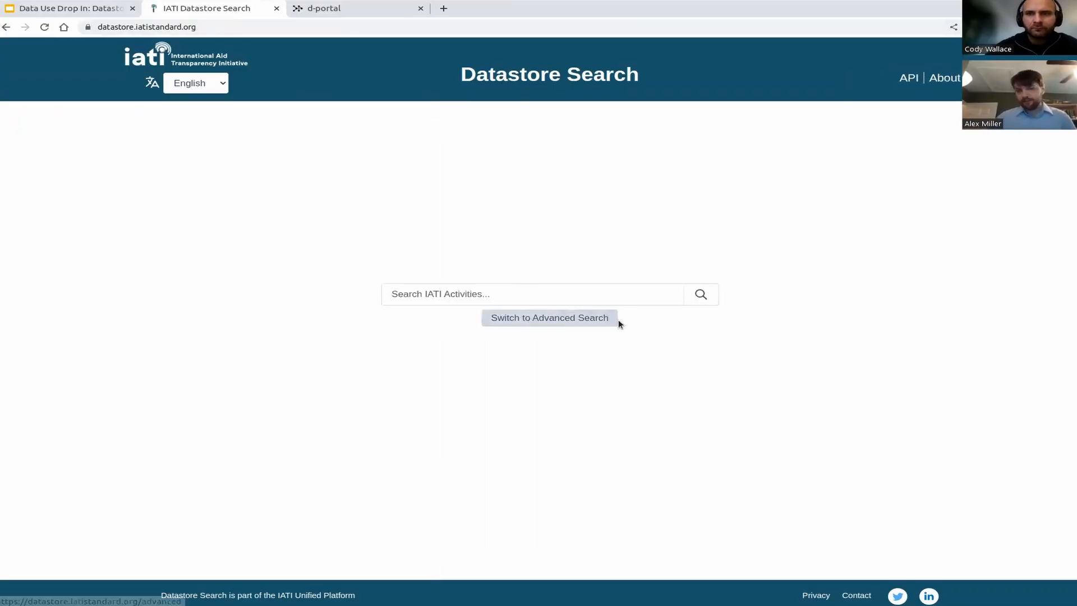
click(594, 287)
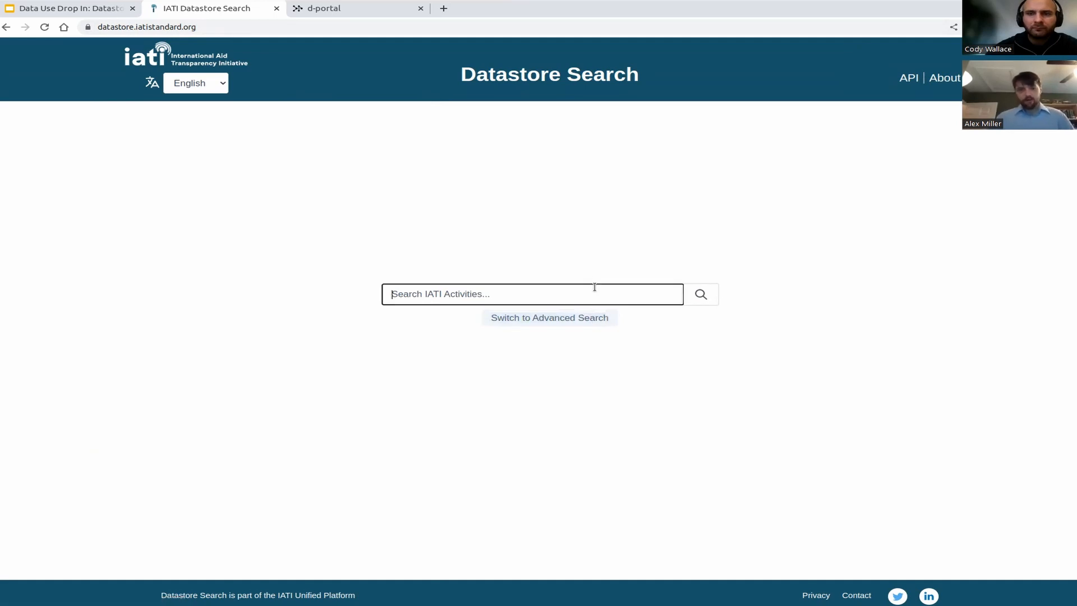
text(livestock~)
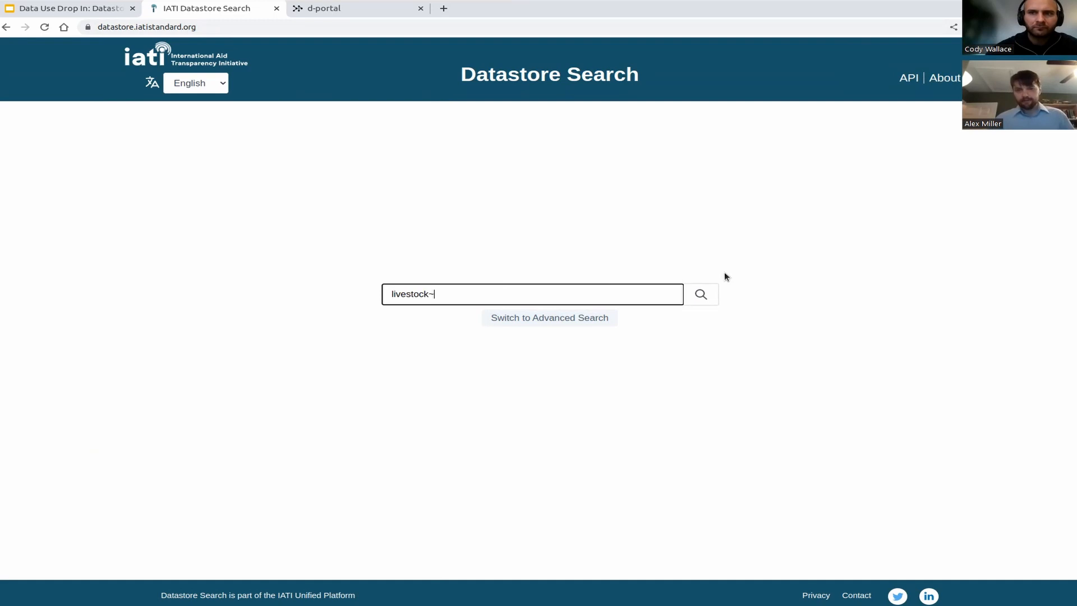
click(701, 292)
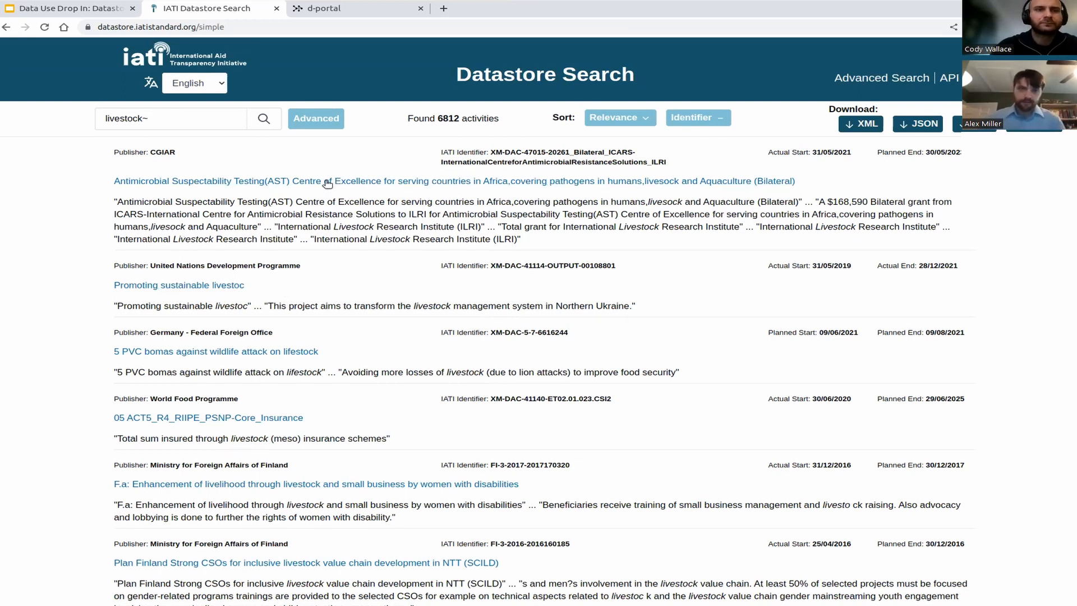
Carry the livestock~ query over to the advanced search and keep its filter field on All Narratives.
click(316, 119)
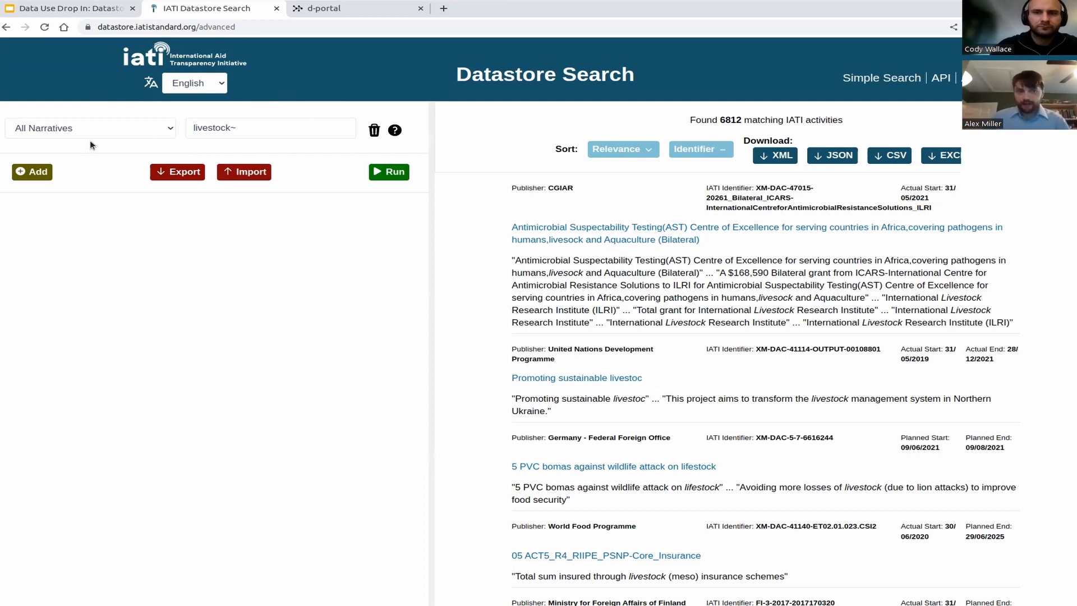
click(153, 129)
click(151, 164)
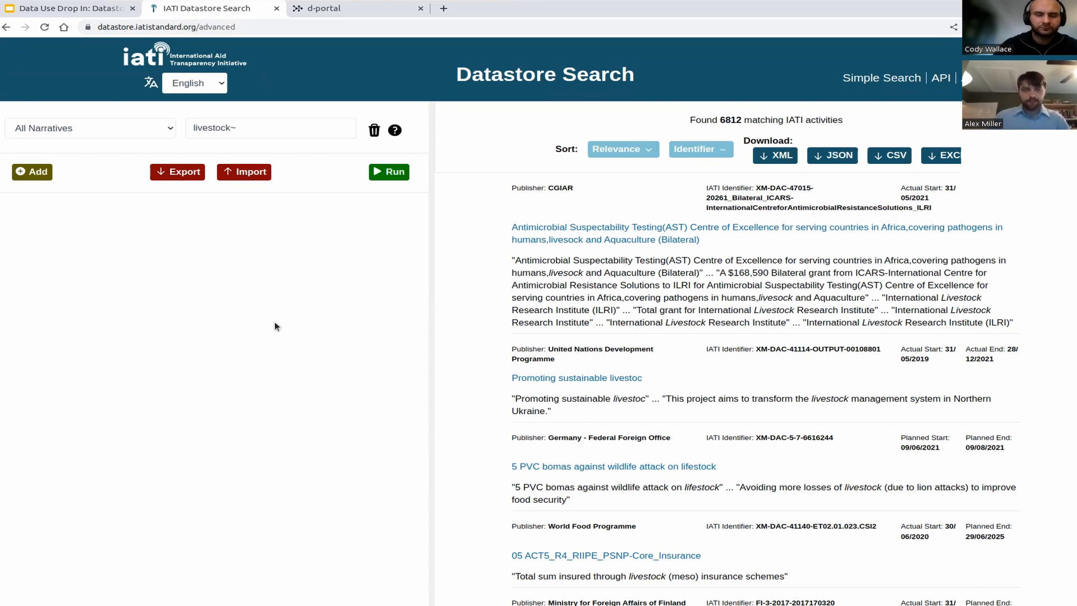
Delete the All Narratives filter and add a new filter on the Title Narrative field.
click(374, 130)
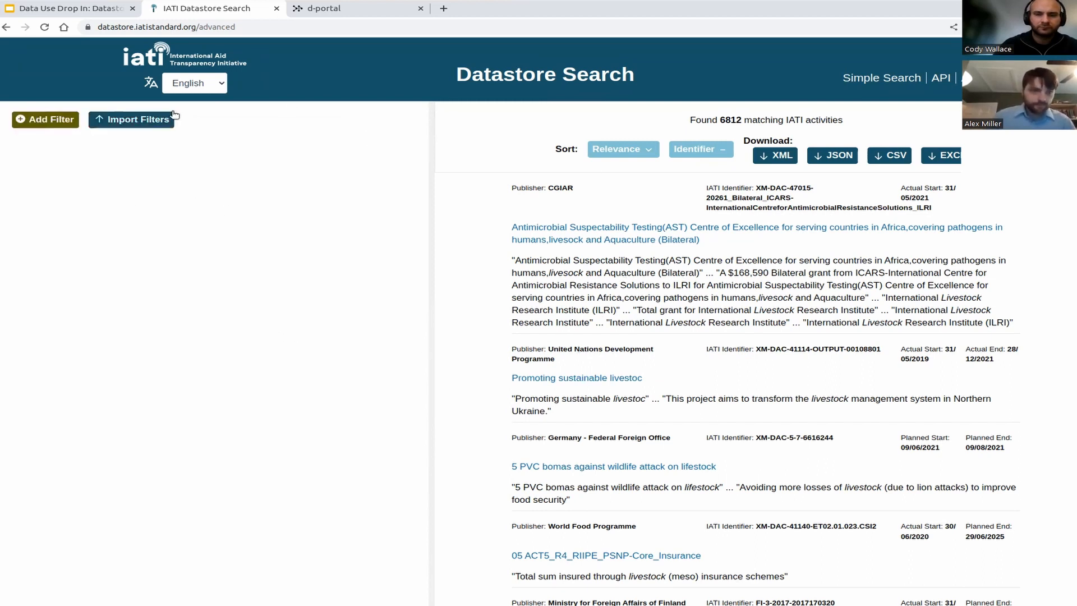
click(46, 123)
click(102, 129)
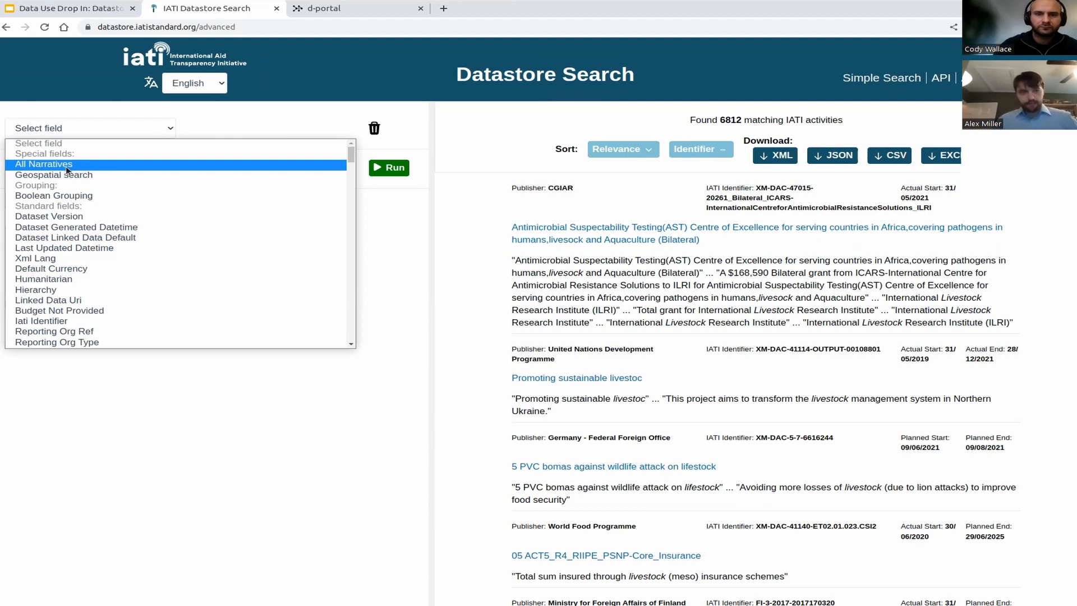
scroll(135, 204, down, 1)
scroll(135, 205, down, 2)
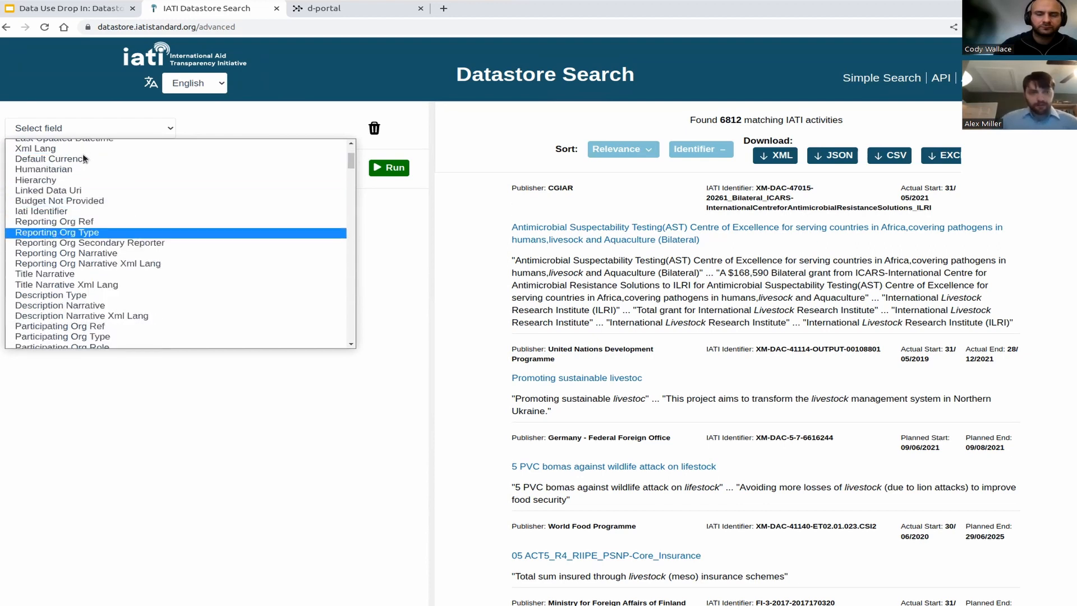
click(70, 274)
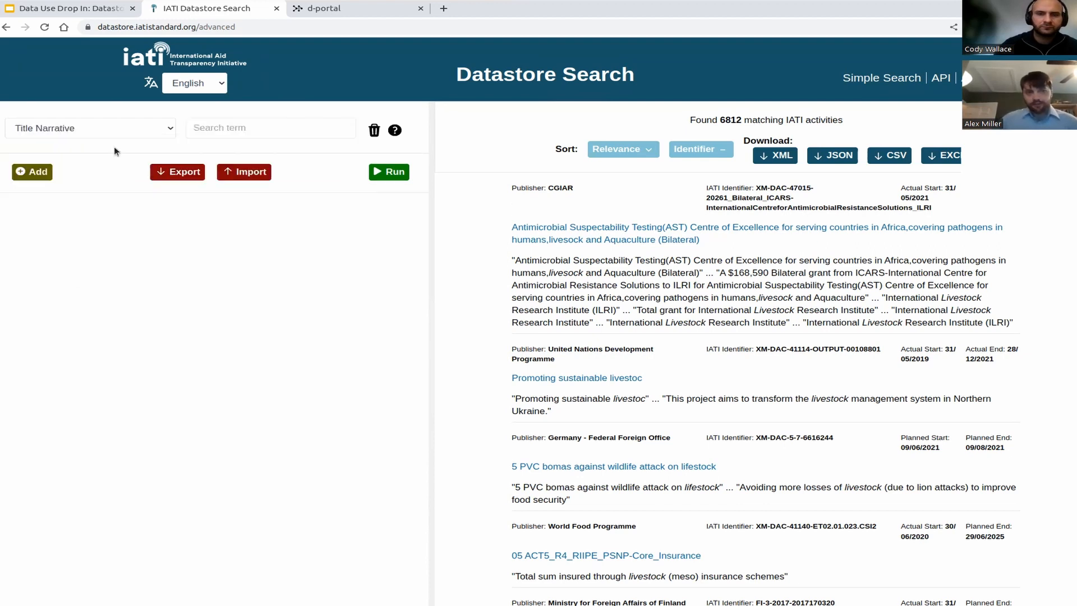
Set the Title Narrative filter's search term to livestock~, run the search and check the number of matching activities.
click(248, 130)
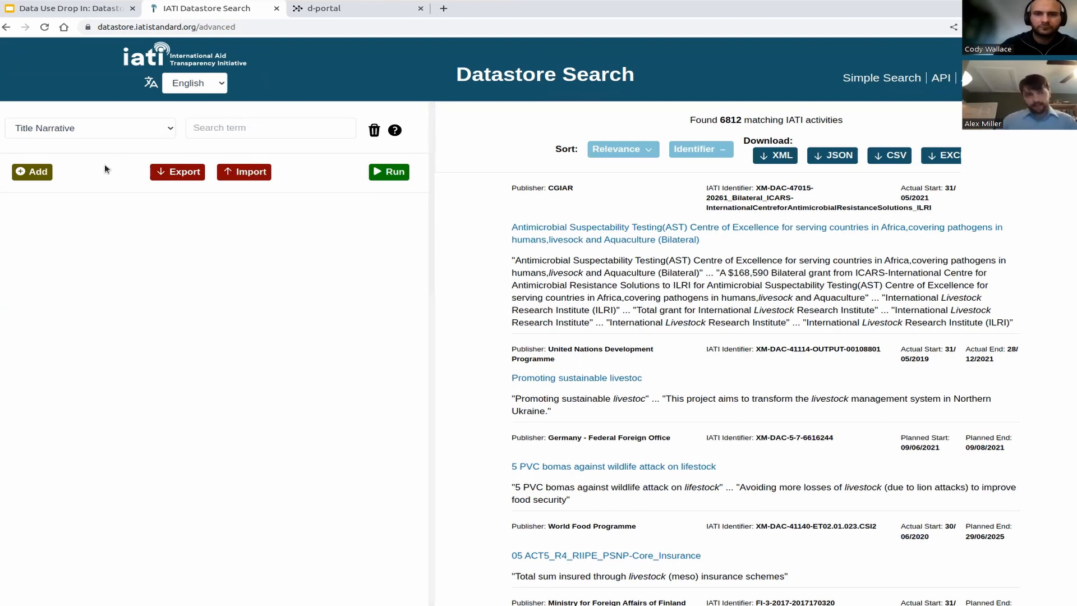
click(74, 128)
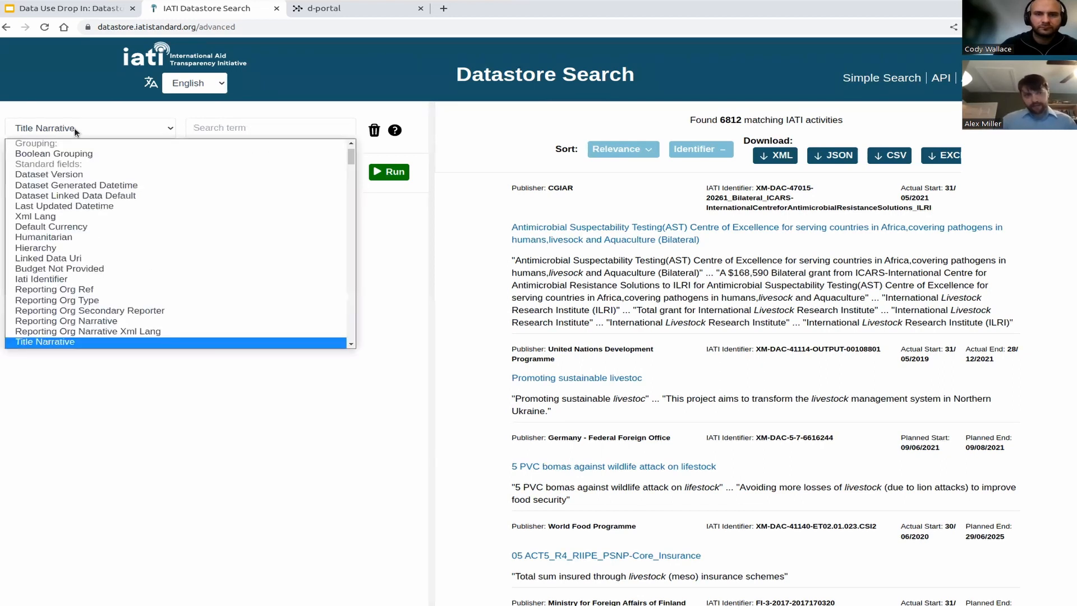
click(82, 341)
click(286, 133)
text(livestock~)
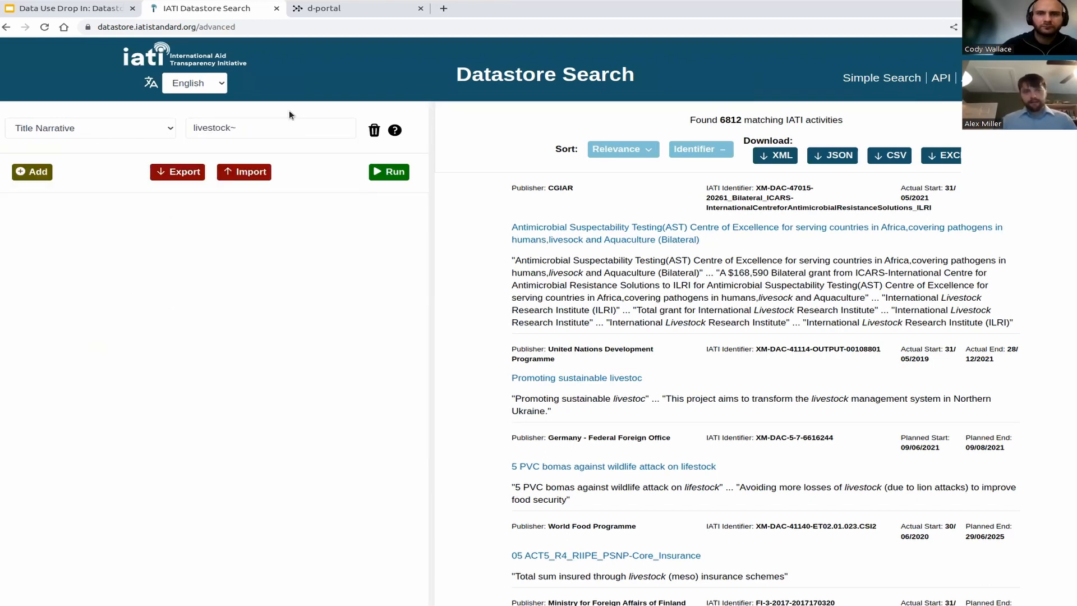
click(389, 172)
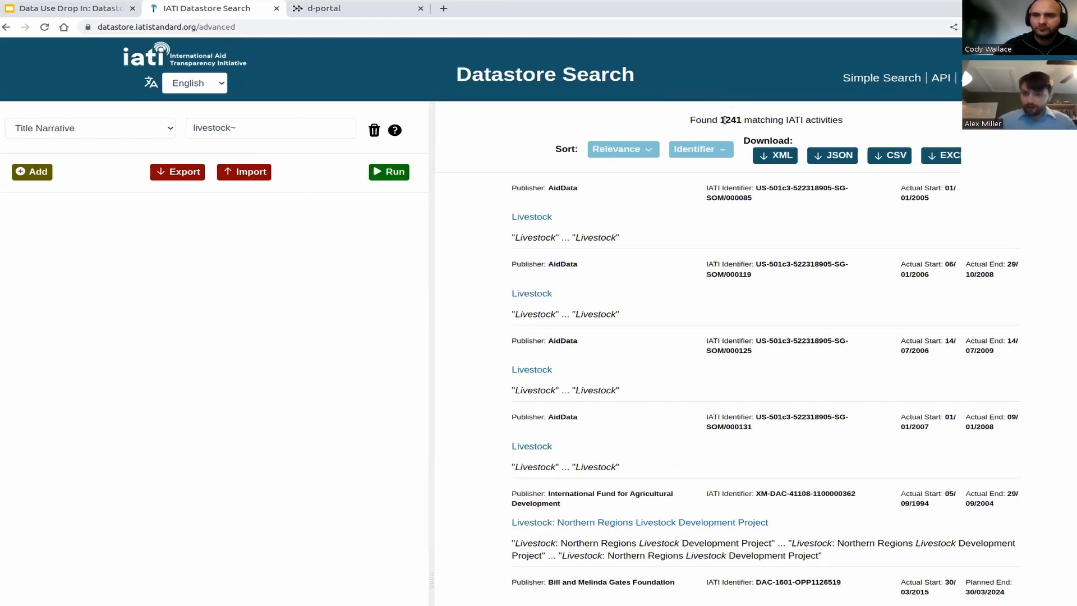
drag(719, 120, 741, 121)
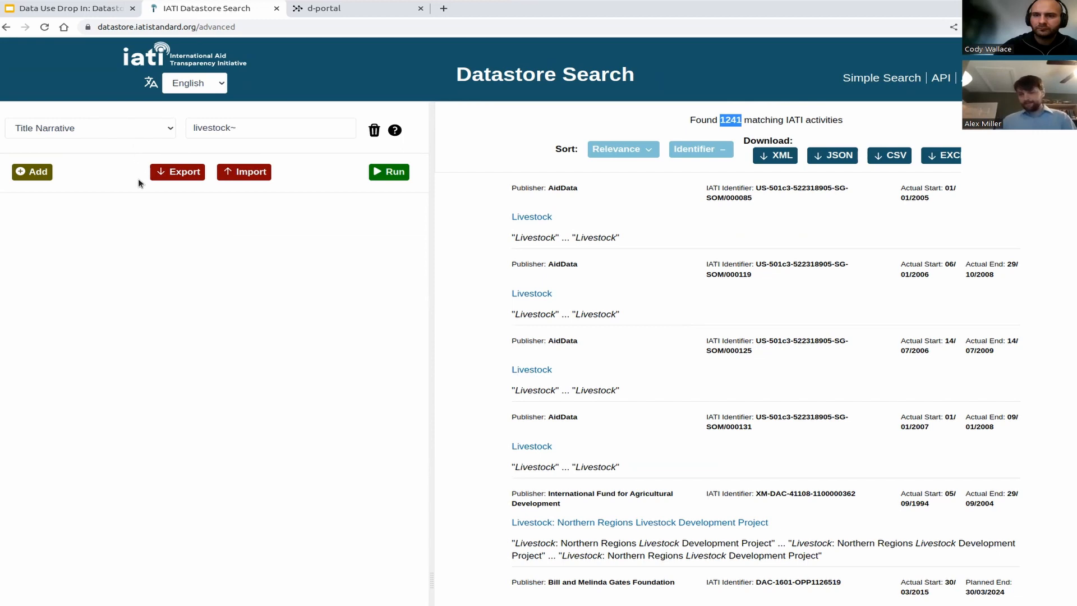
Add a second filter, joined by OR, on Description Narrative with the search term livestock~.
click(32, 173)
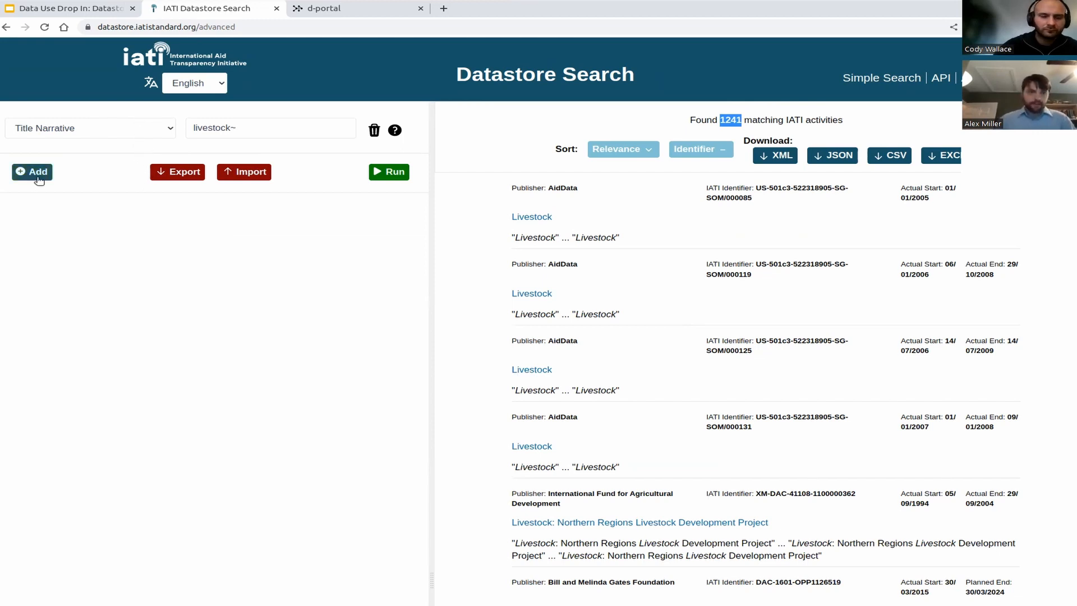
click(93, 187)
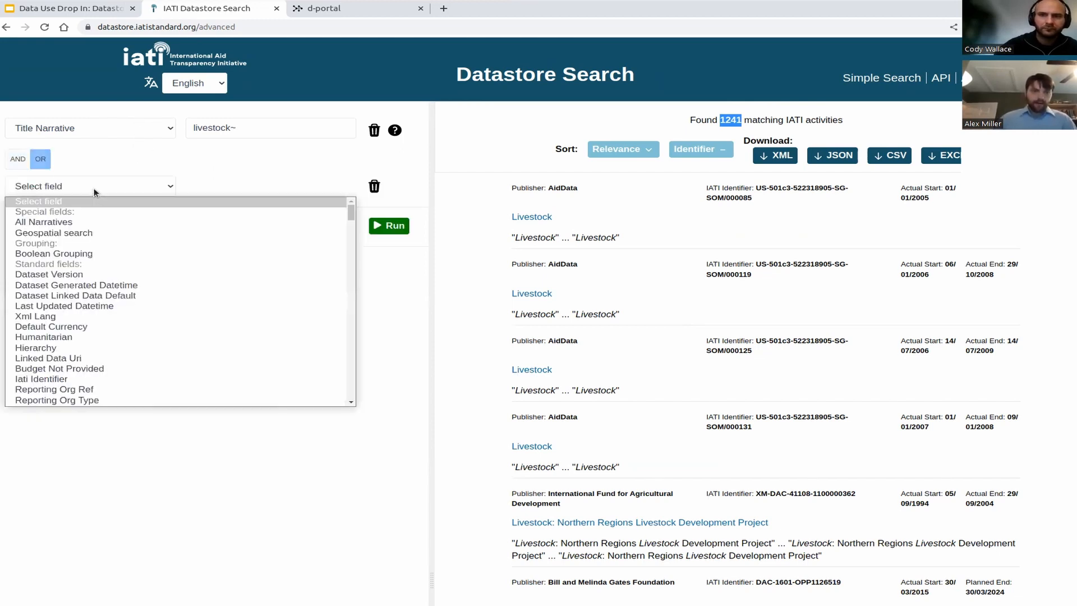
scroll(107, 267, down, 5)
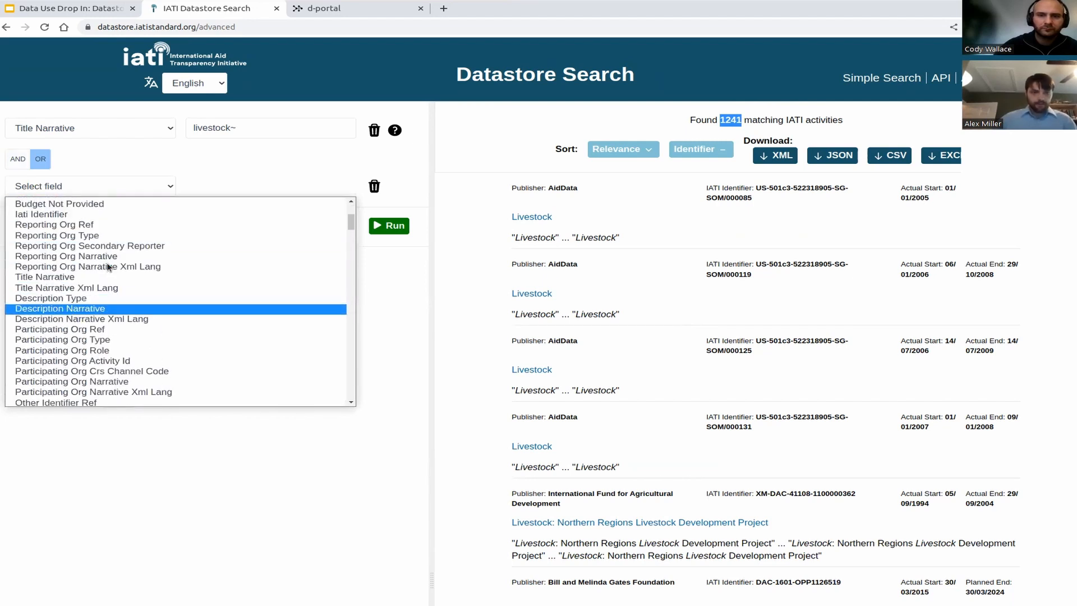
click(105, 309)
click(290, 184)
text(livestock~)
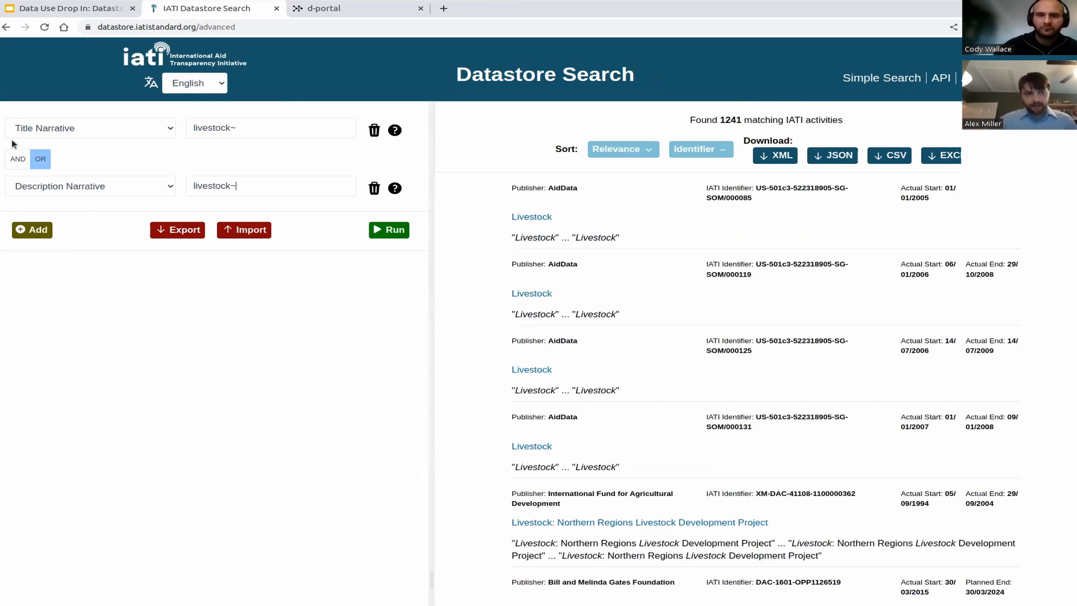
Run the title OR description search, check the number of matching activities, and rerun it with the two filters joined by AND.
click(240, 119)
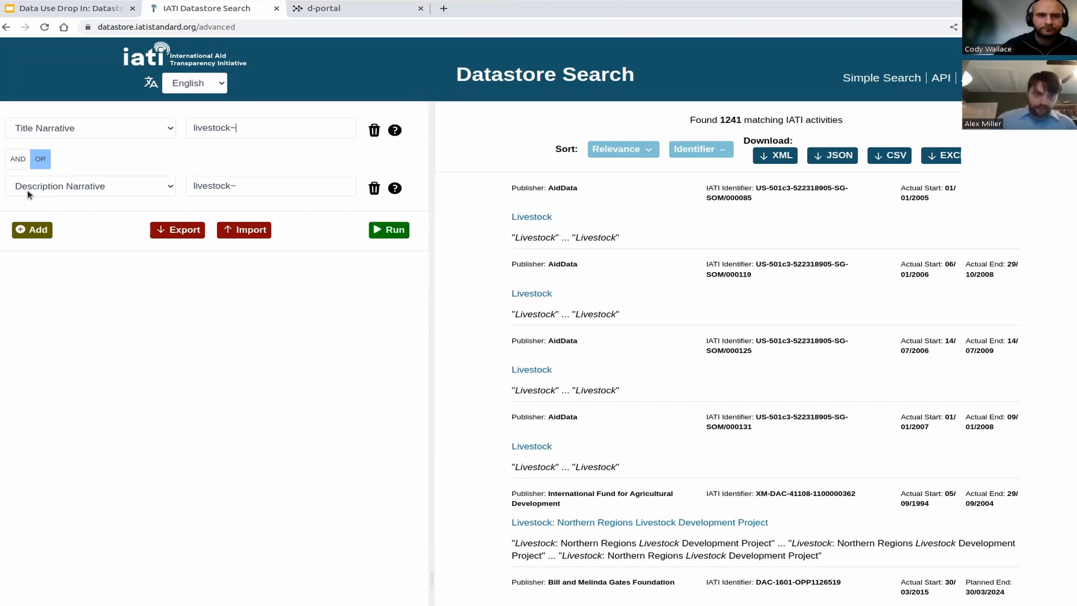
click(389, 230)
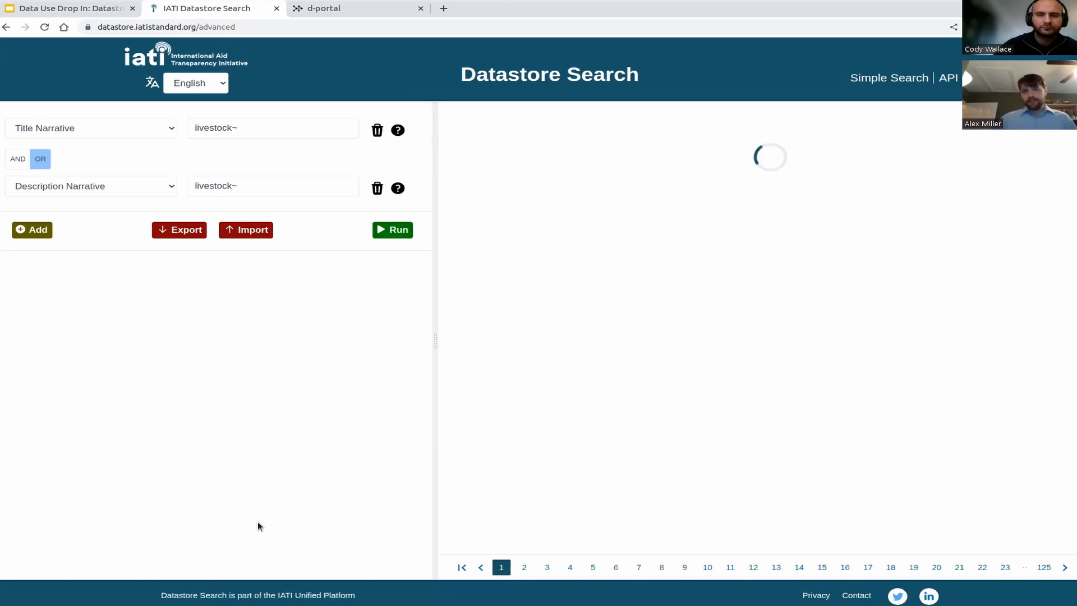
drag(722, 120, 739, 119)
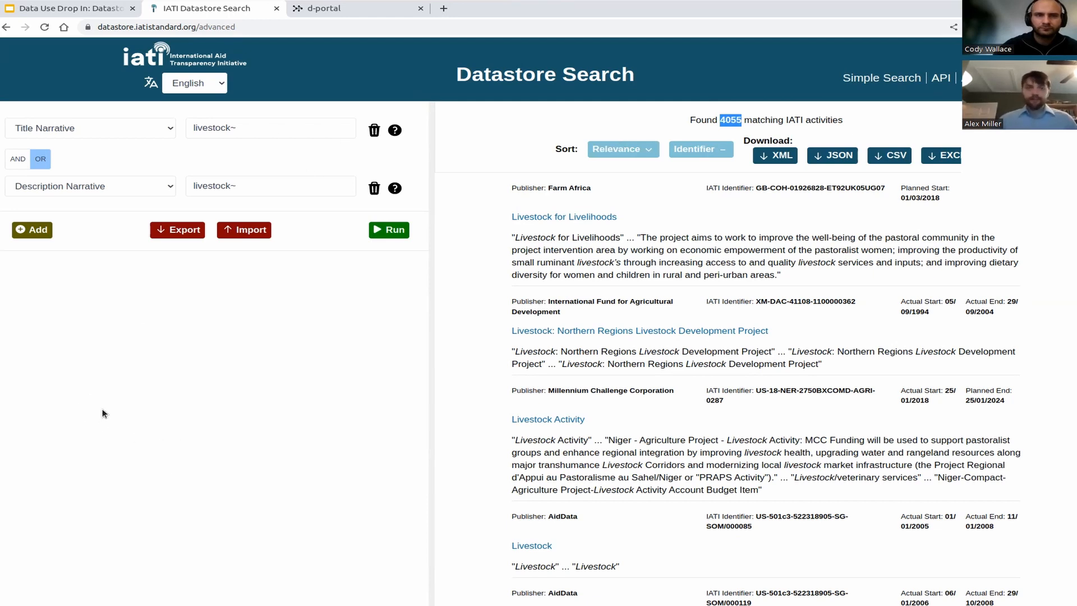
click(17, 159)
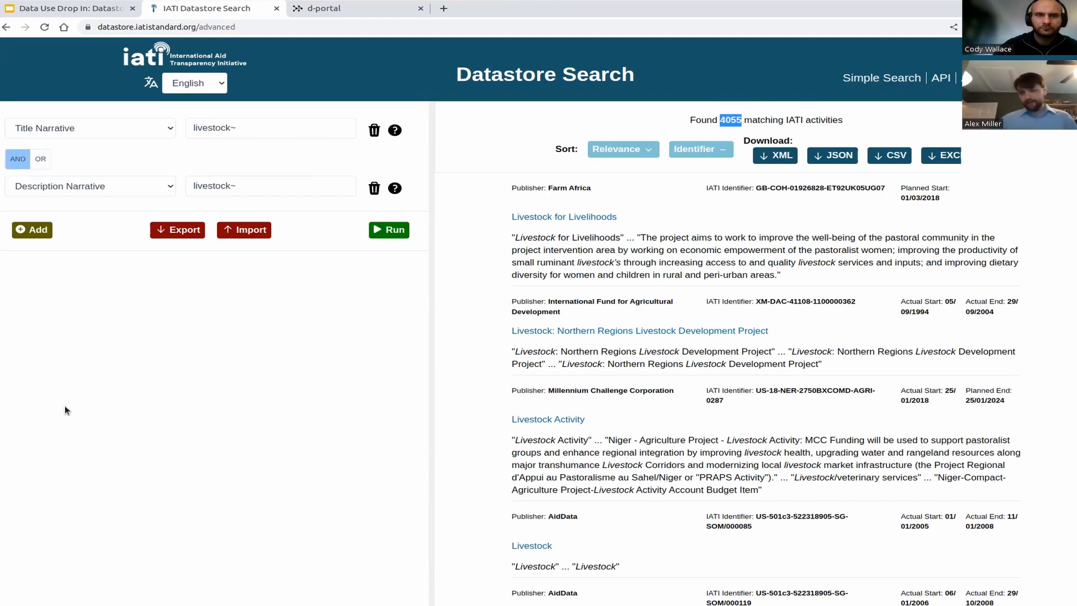
click(395, 230)
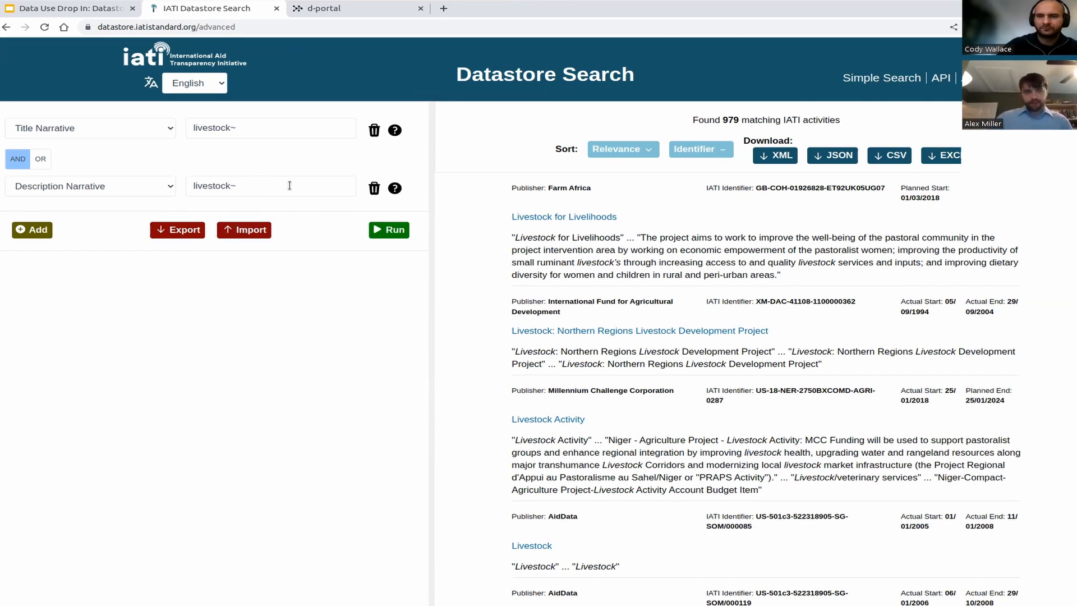
Switch the title and description filters back to OR and add a Humanitarian filter set to TRUE, joined by AND.
click(44, 162)
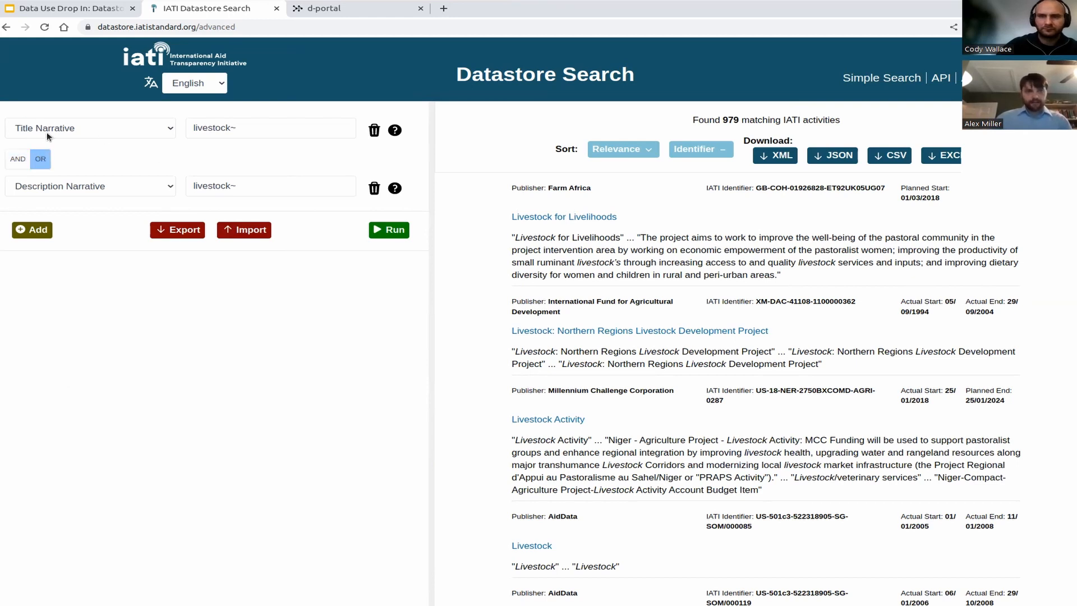
click(34, 230)
click(90, 244)
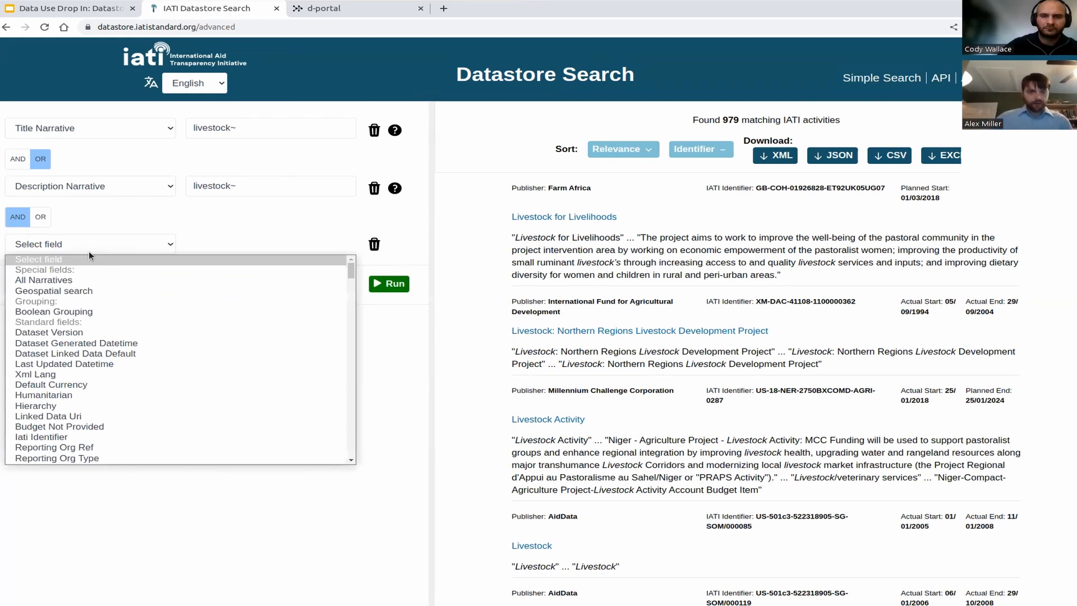
click(118, 396)
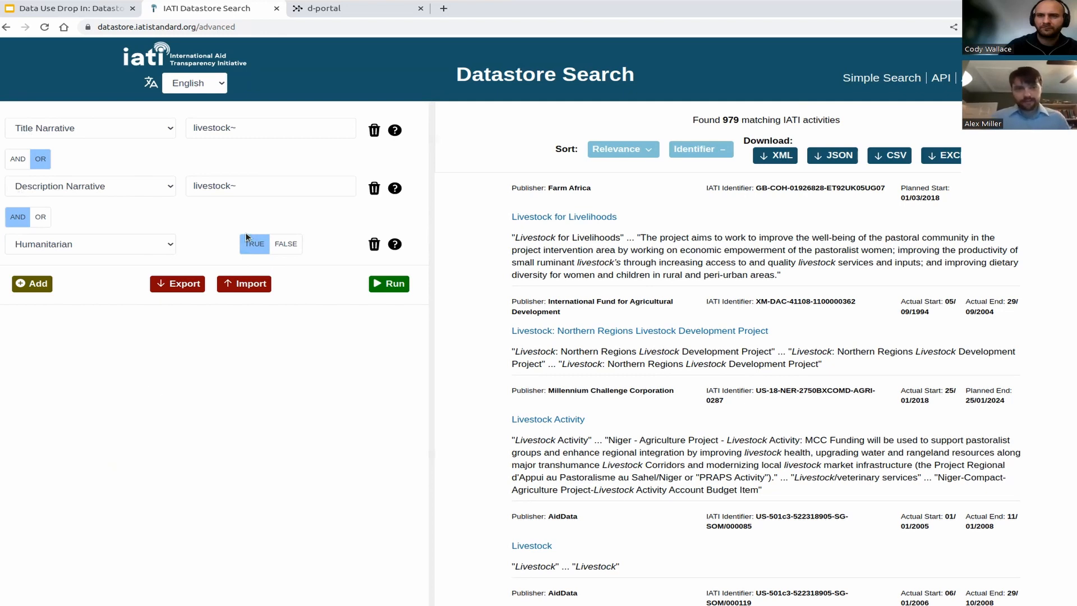
Delete all three filters and add a Boolean Grouping row as the first element of a new query.
click(374, 130)
click(374, 130)
click(374, 130)
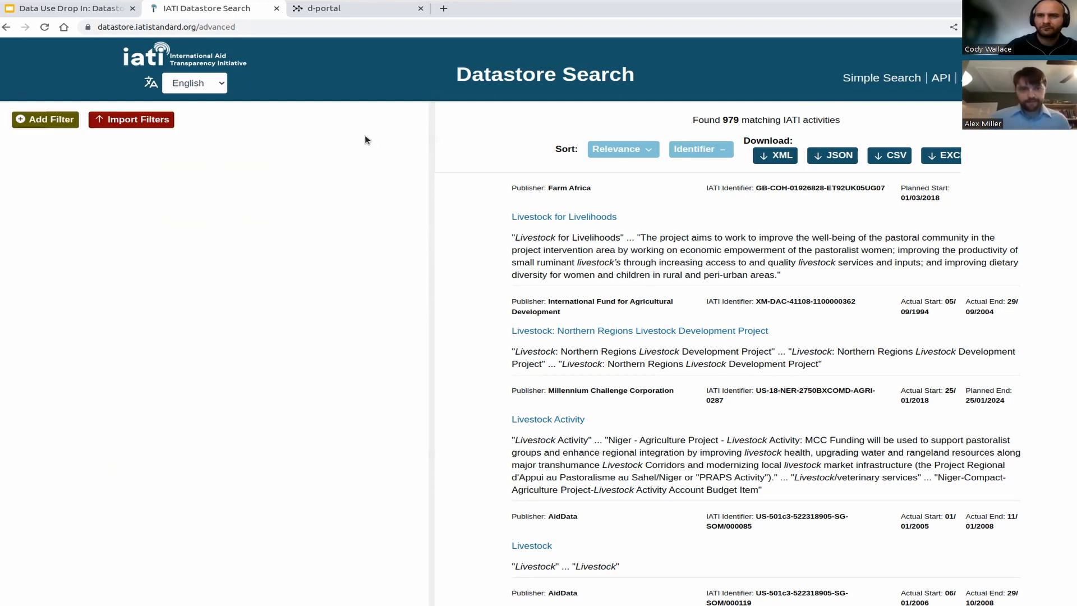
click(54, 123)
click(71, 128)
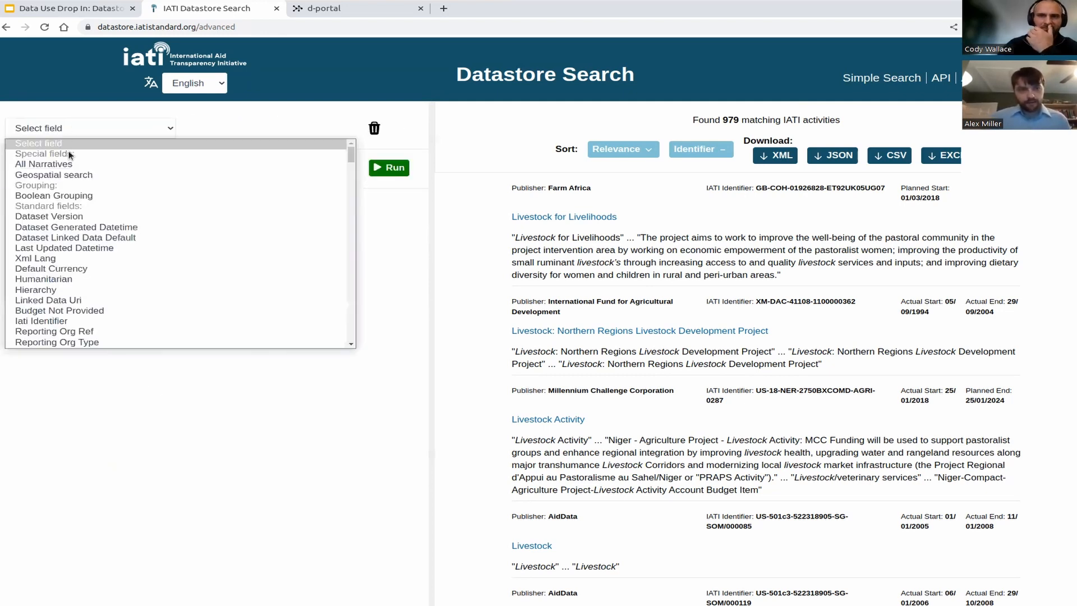
click(87, 194)
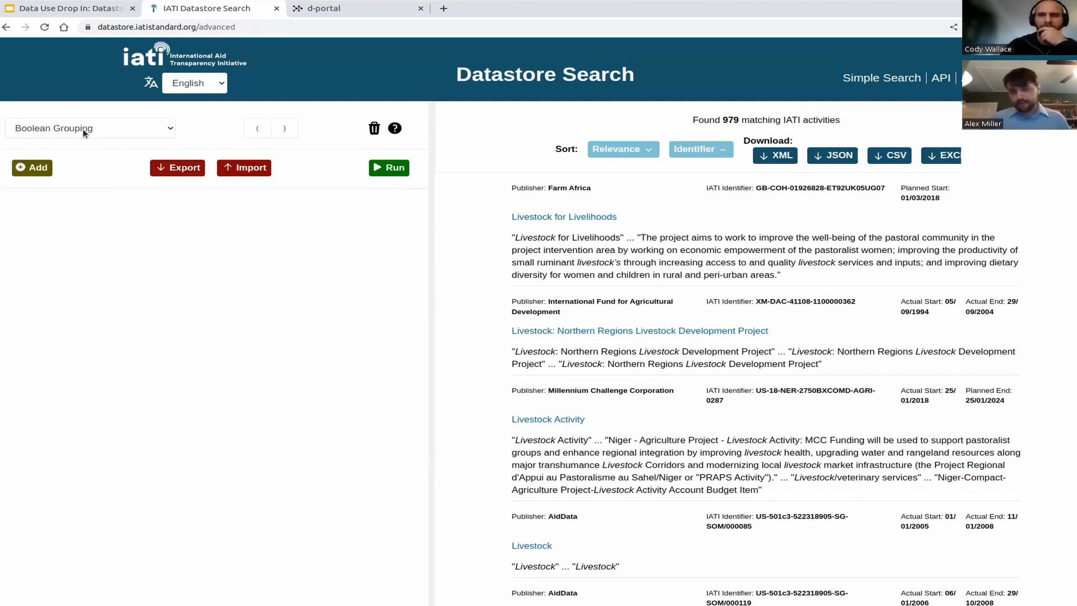
Set the Boolean Grouping row to an opening bracket and add a Title Narrative filter with the search term livestock~.
click(267, 132)
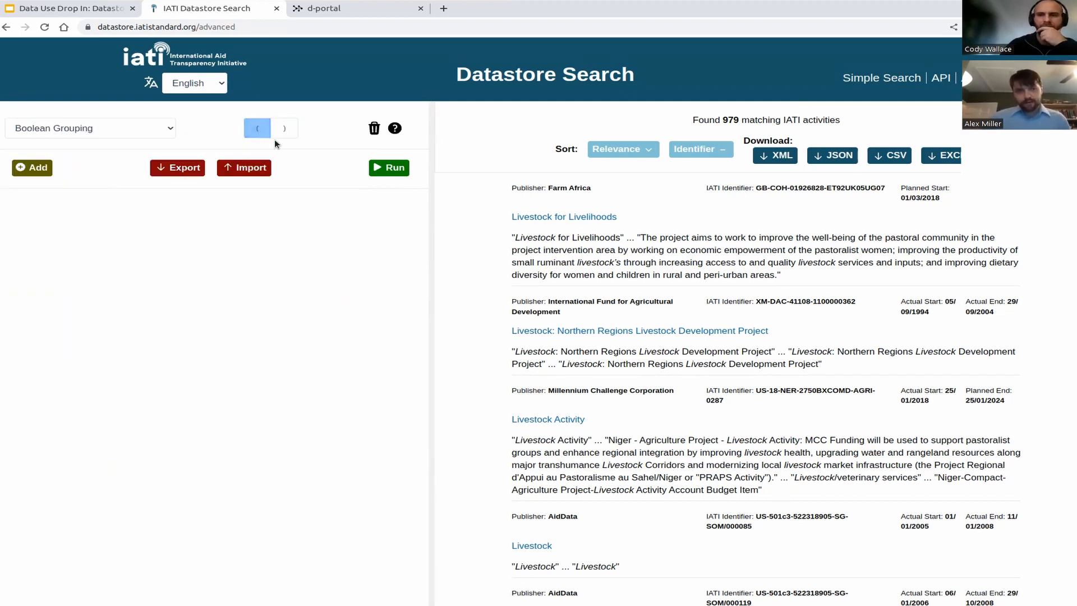
click(32, 167)
click(33, 164)
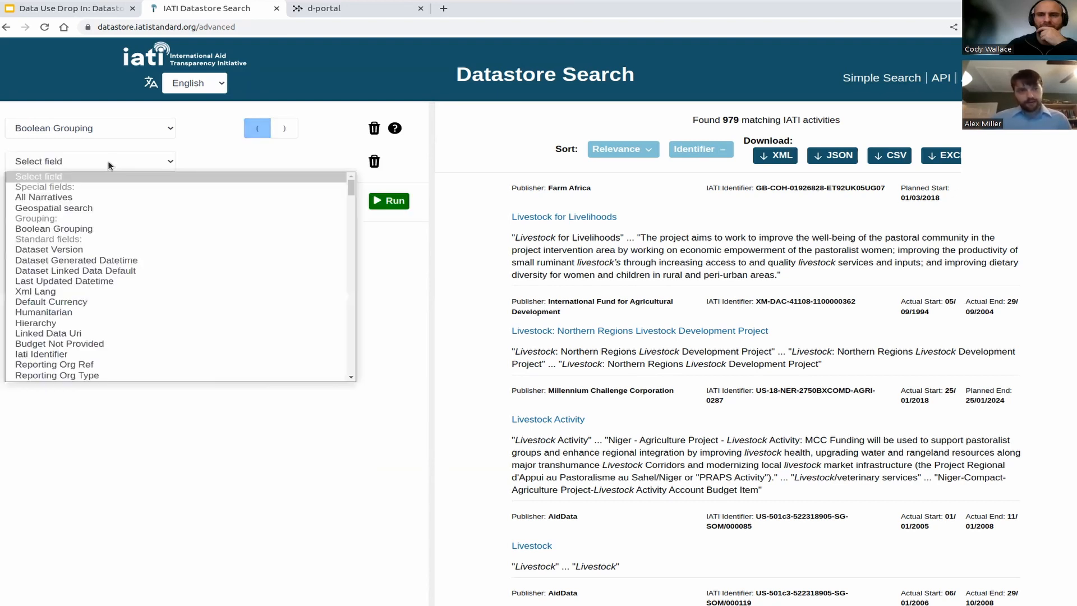
scroll(103, 310, down, 4)
click(103, 307)
click(281, 163)
text(lvies)
key(BackSpace)
key(BackSpace)
key(BackSpace)
key(BackSpace)
text(ivestock~)
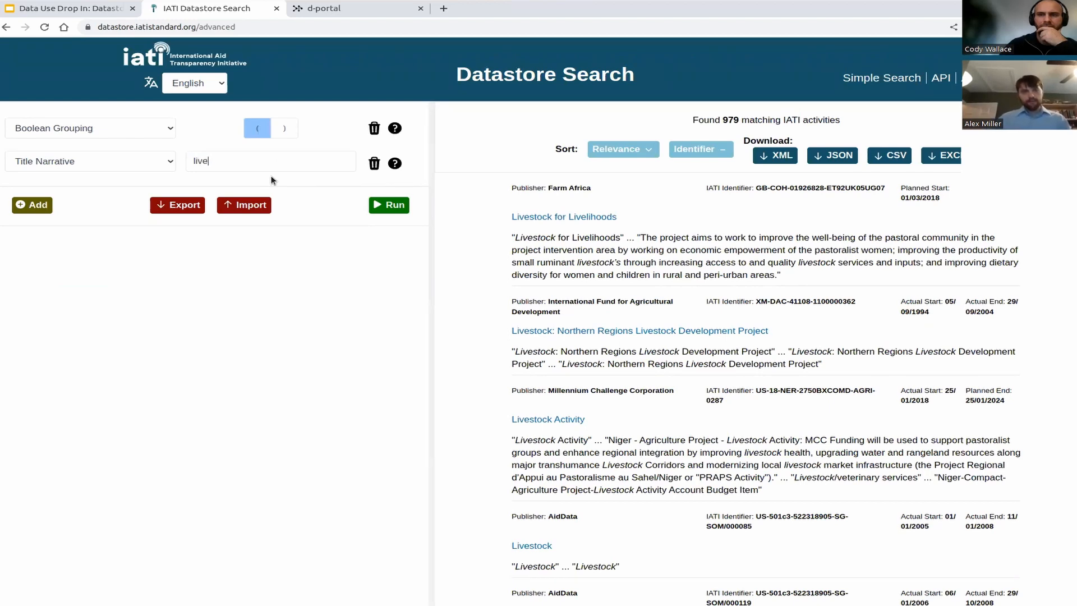
Add a Description Narrative filter with the search term livestock~, joined to the title filter by AND.
click(32, 205)
click(66, 218)
scroll(112, 280, down, 3)
scroll(112, 280, down, 3)
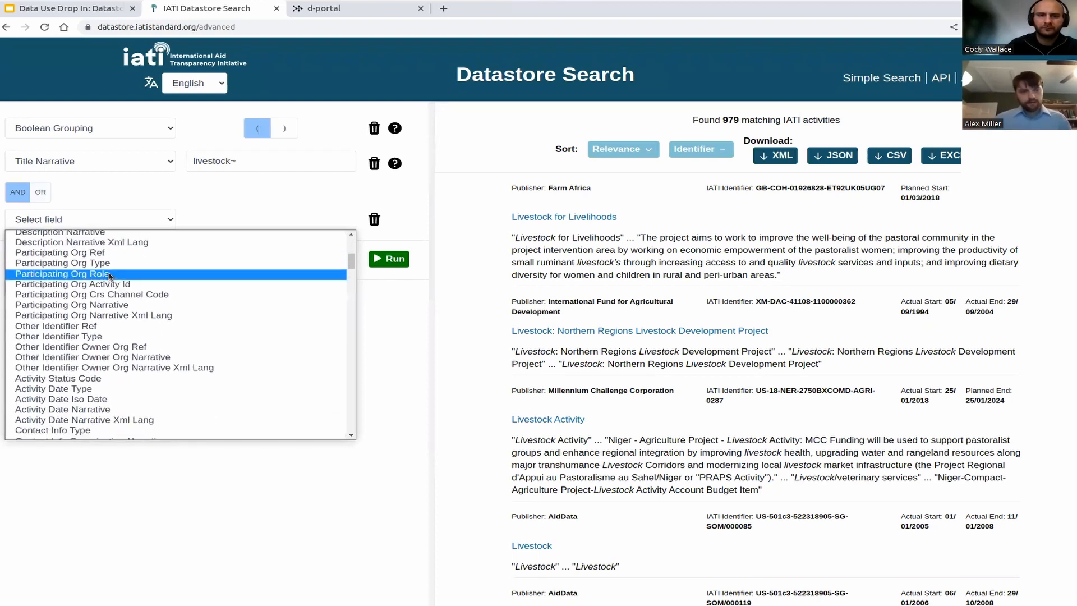
scroll(117, 308, up, 2)
click(115, 315)
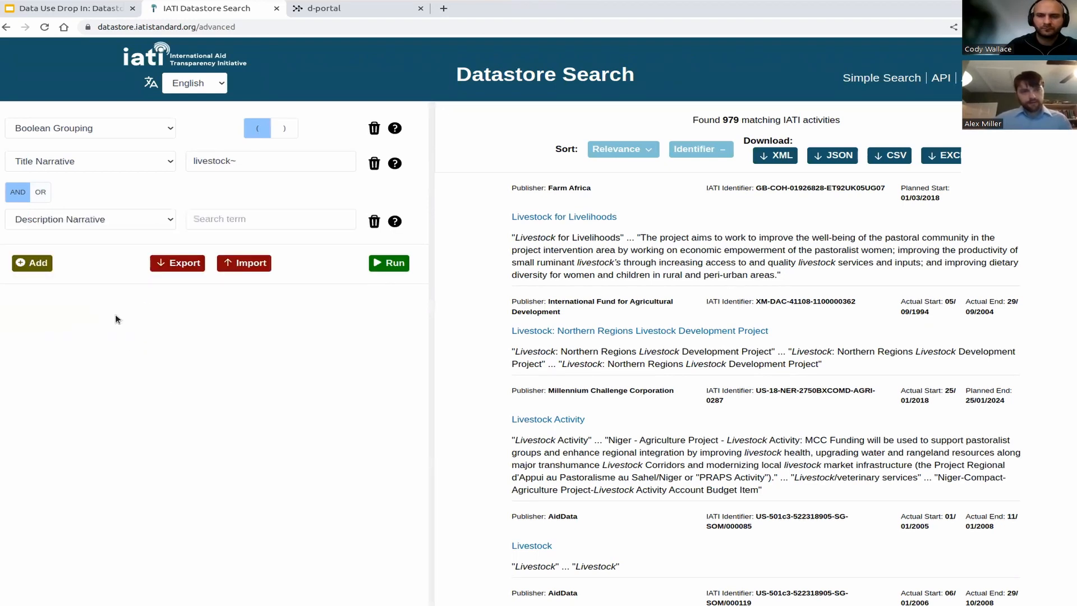
text(livestock~)
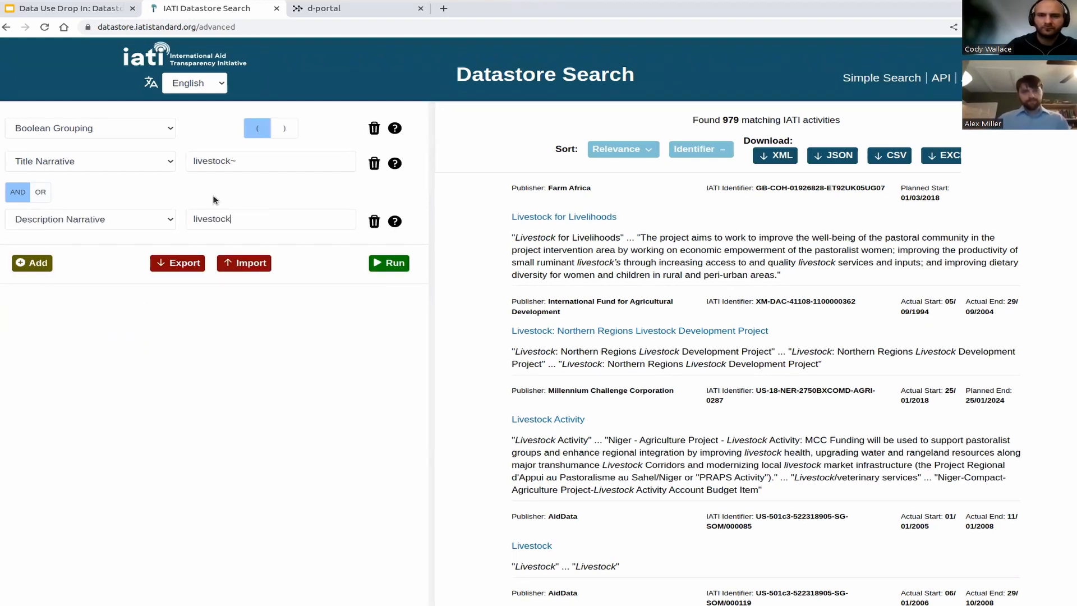
Add a Boolean Grouping row with a closing bracket after the description filter.
click(44, 268)
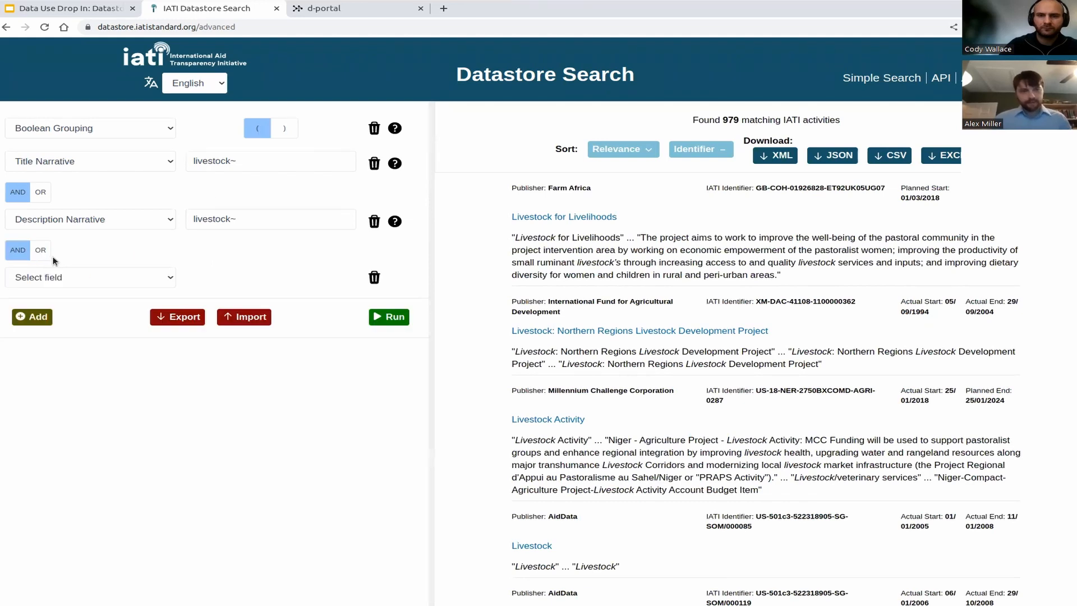
click(74, 276)
click(102, 344)
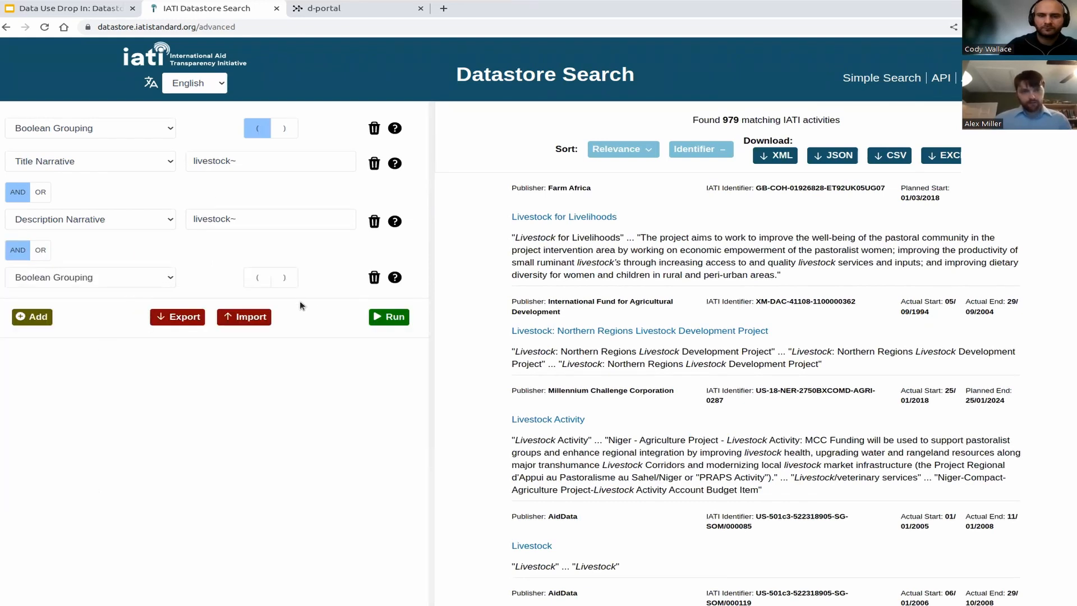
click(284, 277)
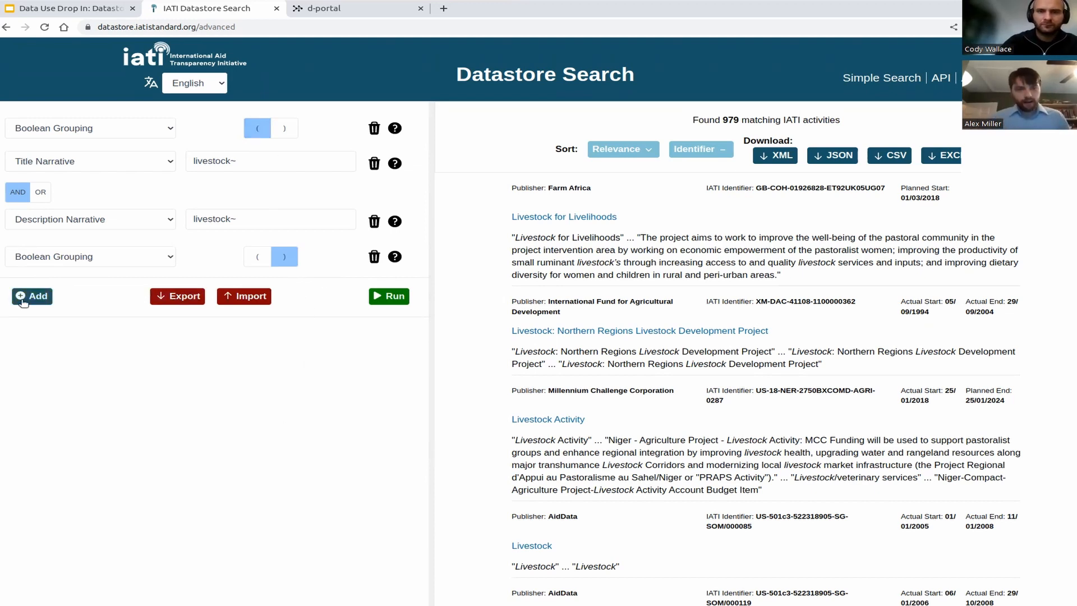
Add a Humanitarian filter set to TRUE, joined by AND to the bracketed group, and run the search.
click(32, 295)
click(97, 316)
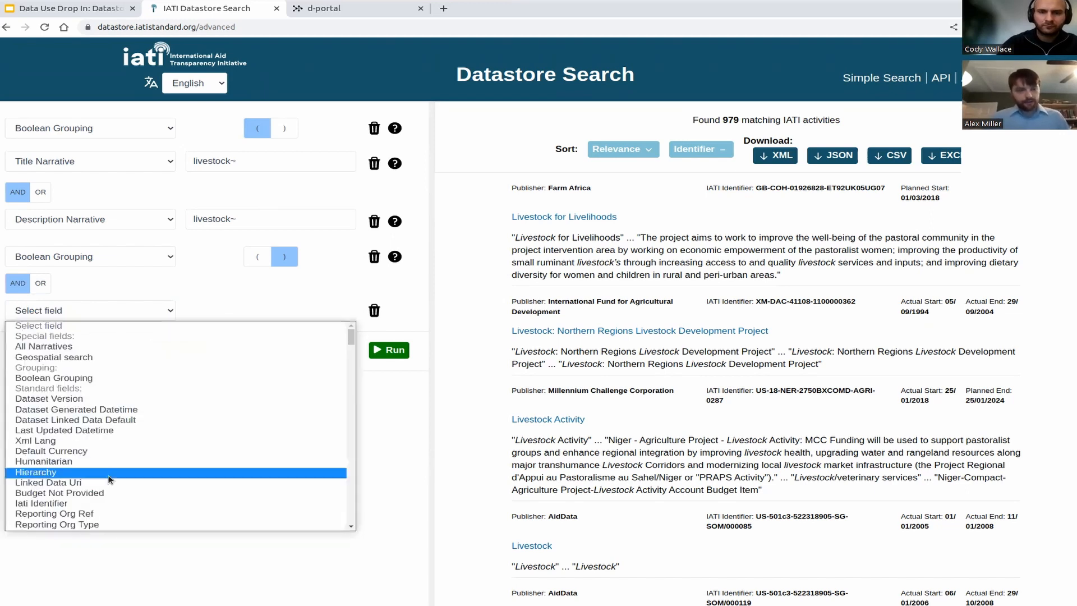
click(114, 462)
click(254, 310)
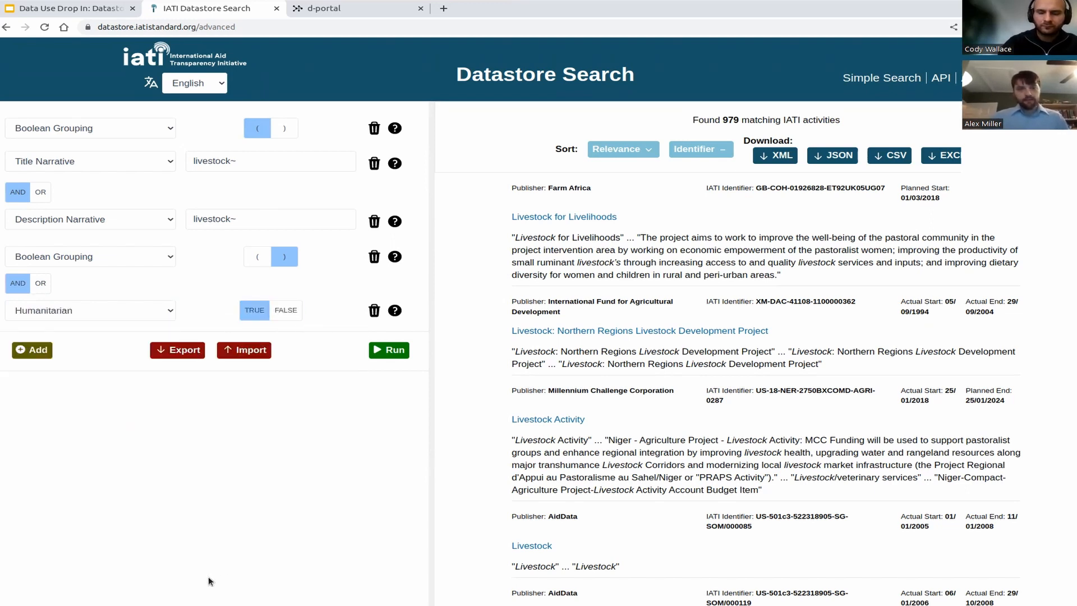
click(387, 350)
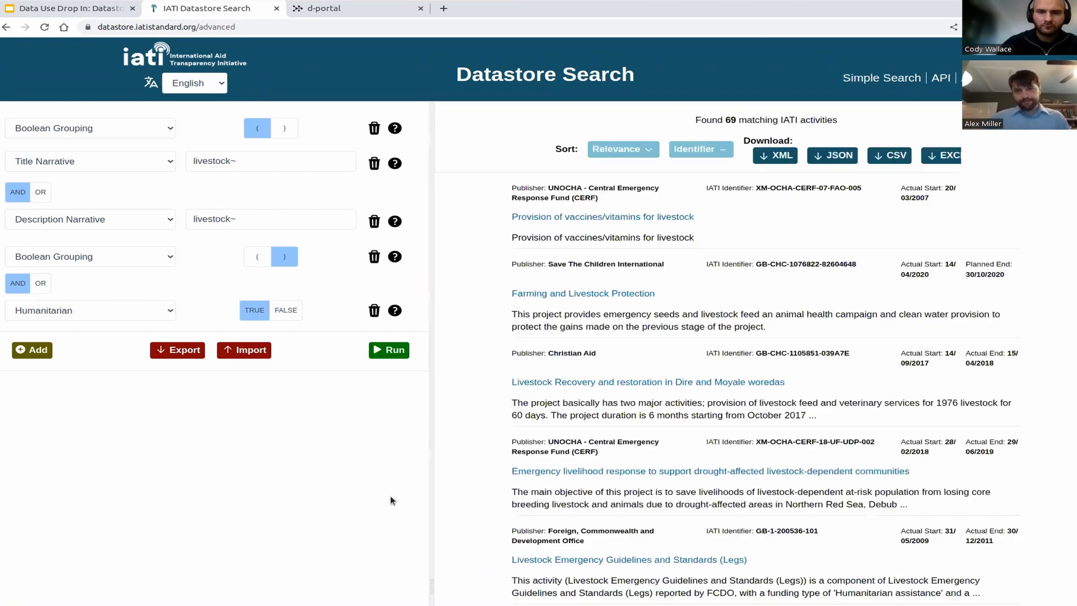
Check the number of matching activities, switch the title and description filters to OR, and rerun the search.
drag(706, 120, 832, 121)
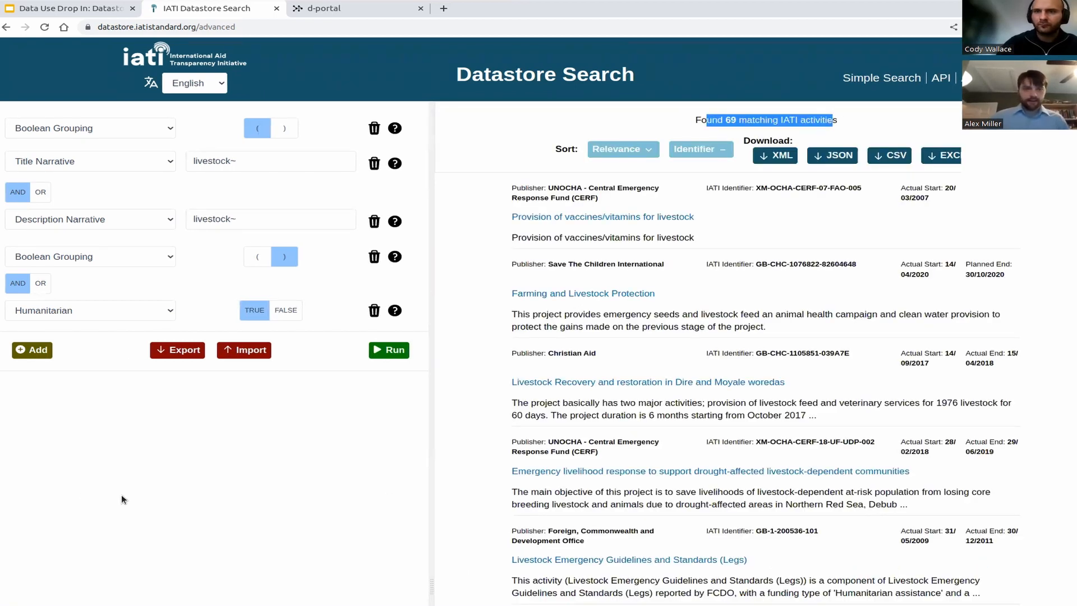
click(39, 192)
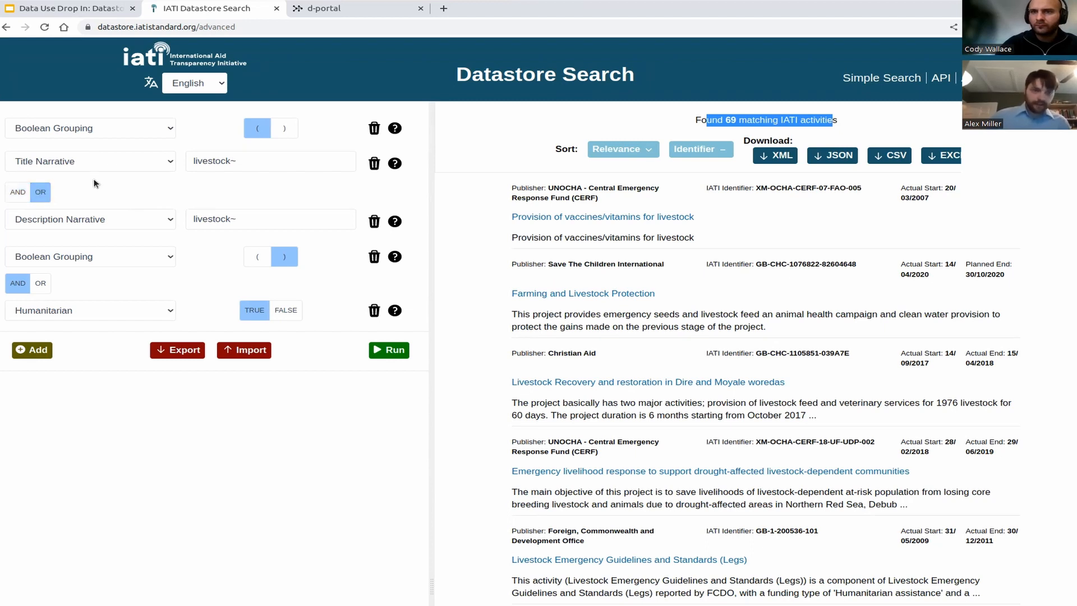
click(393, 350)
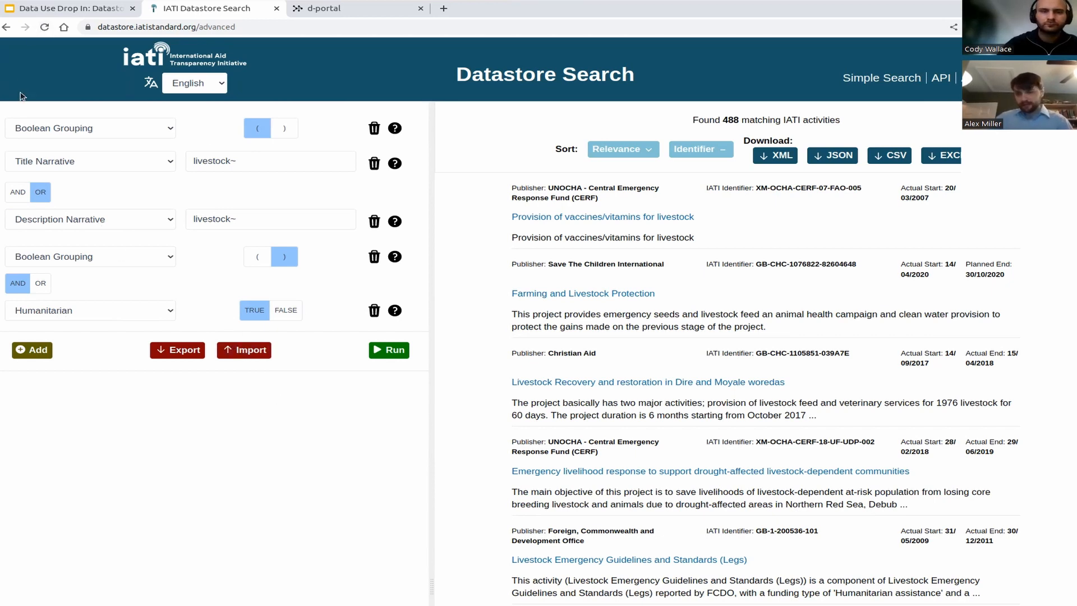
Reload the page to clear the query and start a new one with a Boolean Grouping opening bracket.
click(44, 27)
click(39, 120)
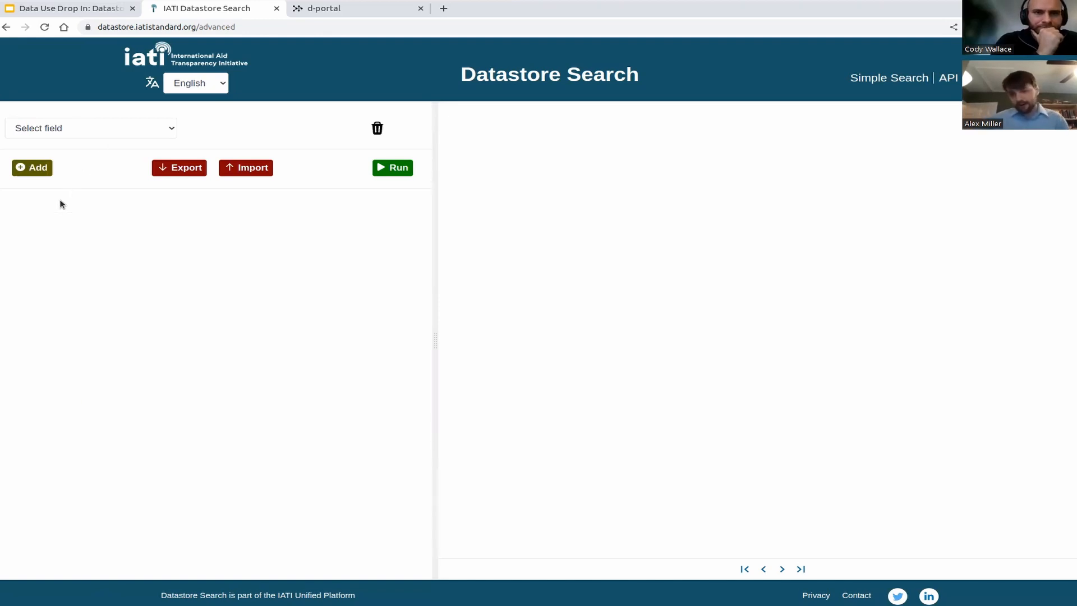
click(94, 134)
click(96, 194)
click(261, 127)
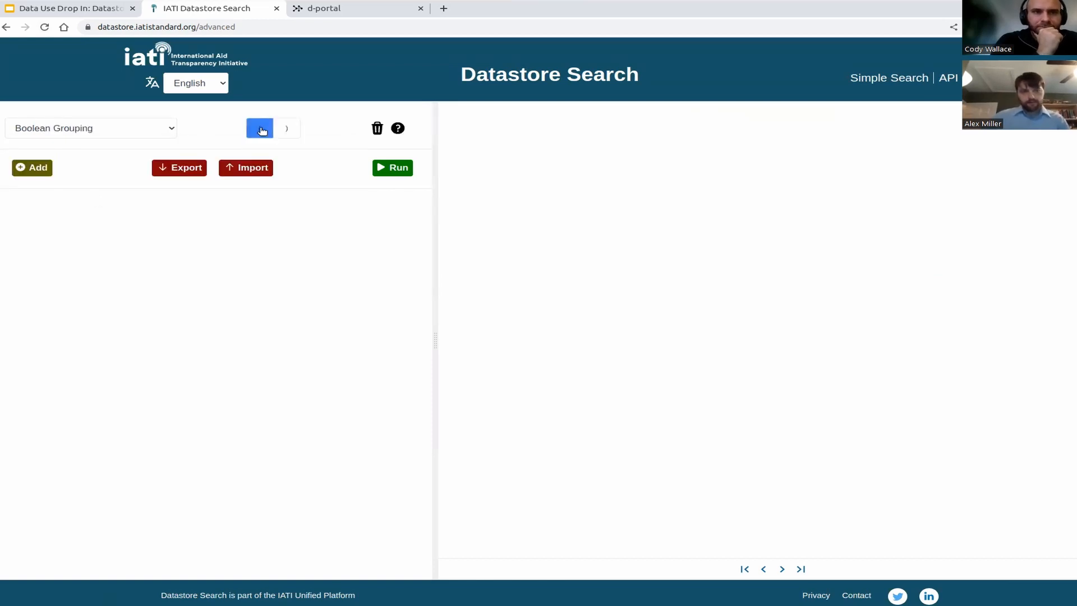
Add a Recipient Country Code filter inside the bracket, equal to YE - Yemen.
click(32, 168)
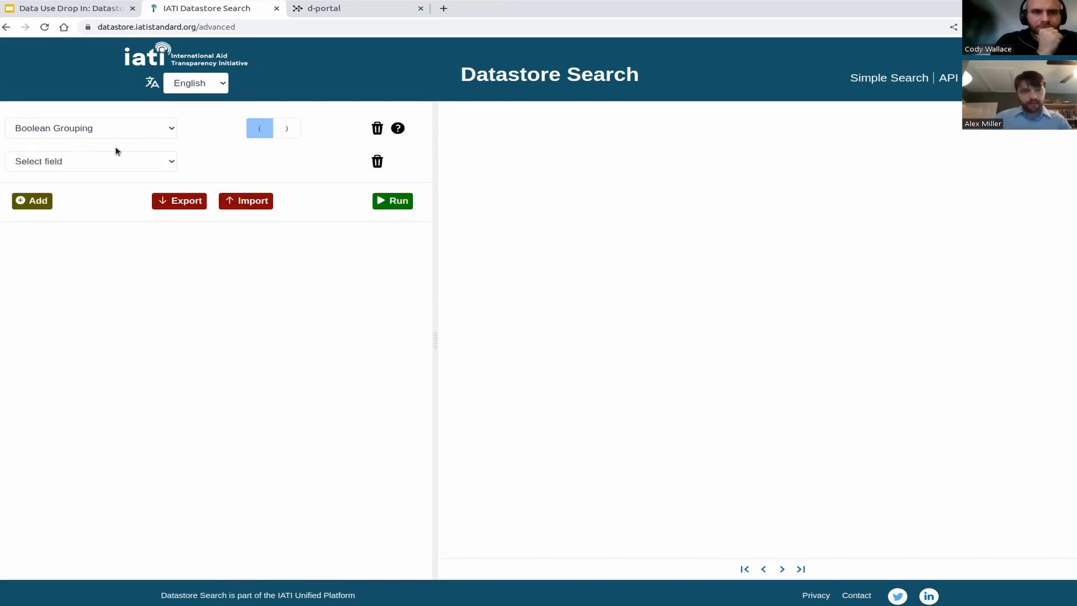
click(123, 158)
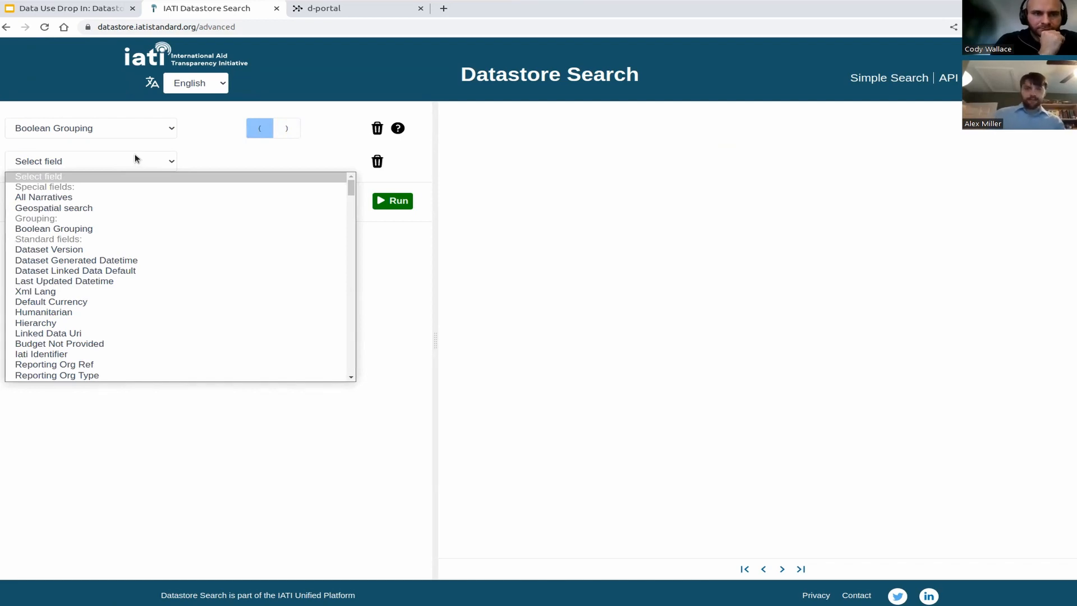
drag(353, 188, 307, 173)
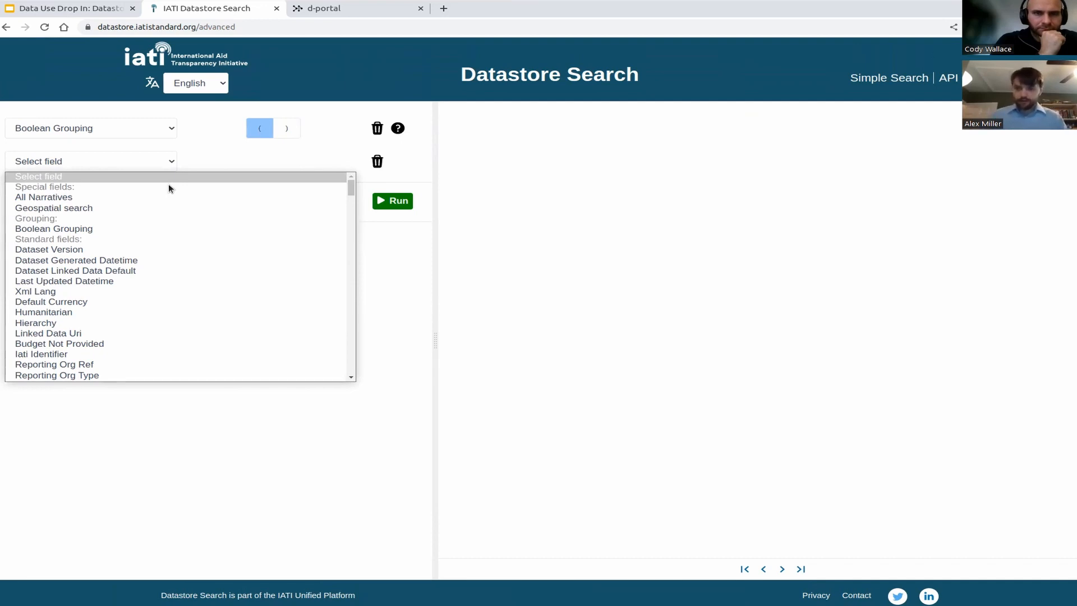
text(rec)
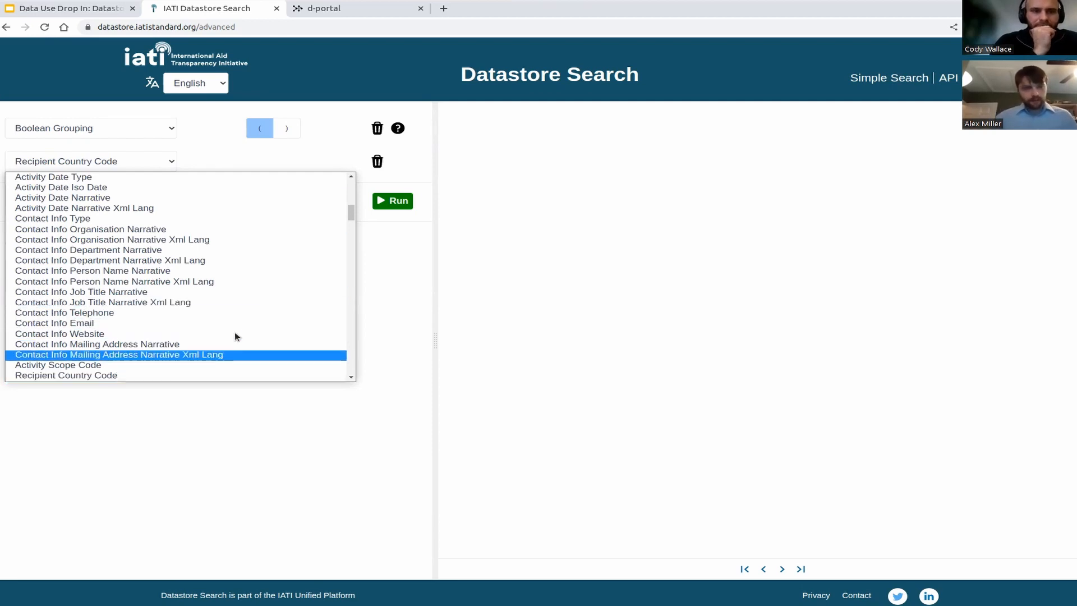
click(157, 375)
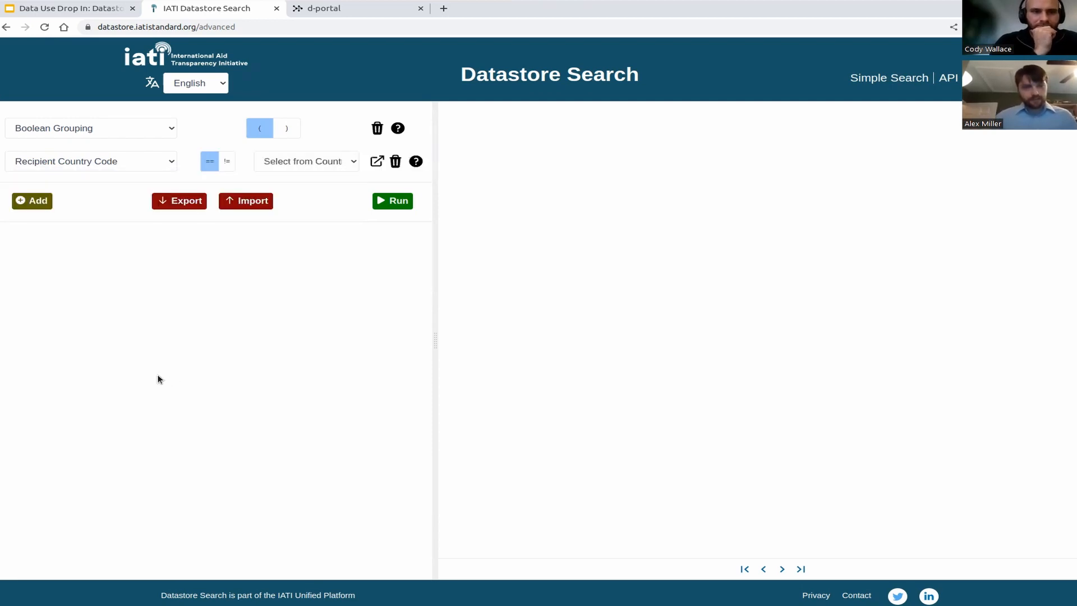
click(334, 162)
scroll(360, 201, down, 8)
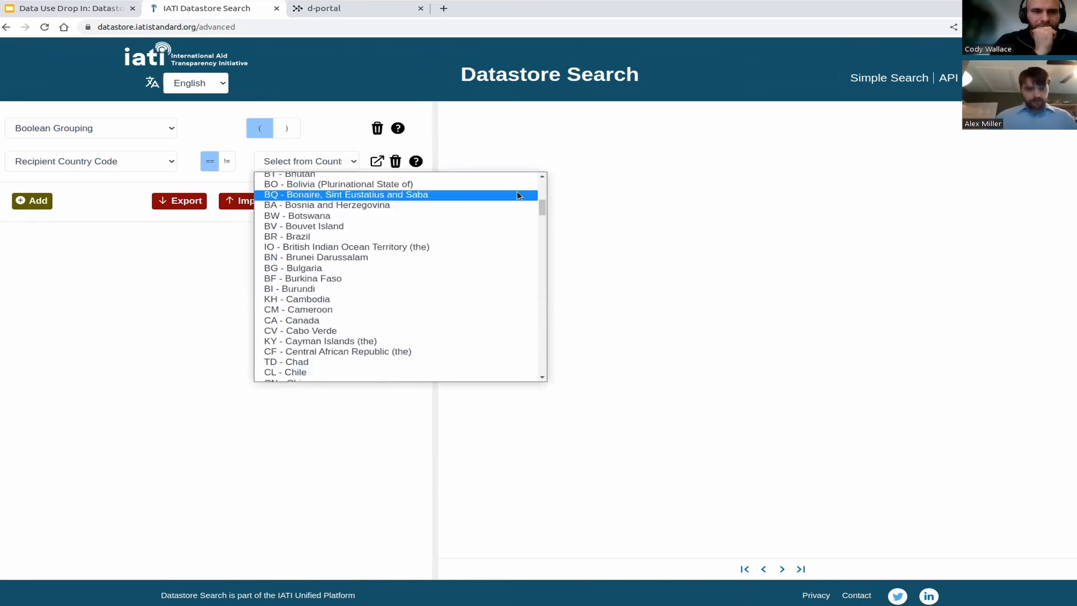
key(y)
click(328, 374)
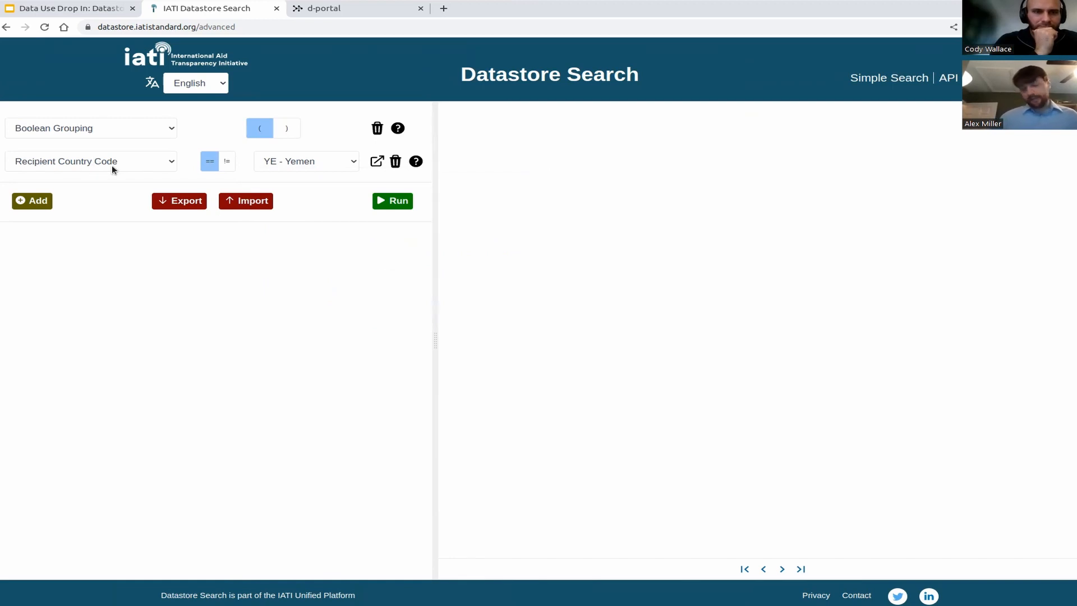
Add a Transaction Recipient Country Code filter equal to YE - Yemen, joined to the recipient country filter by OR.
click(44, 205)
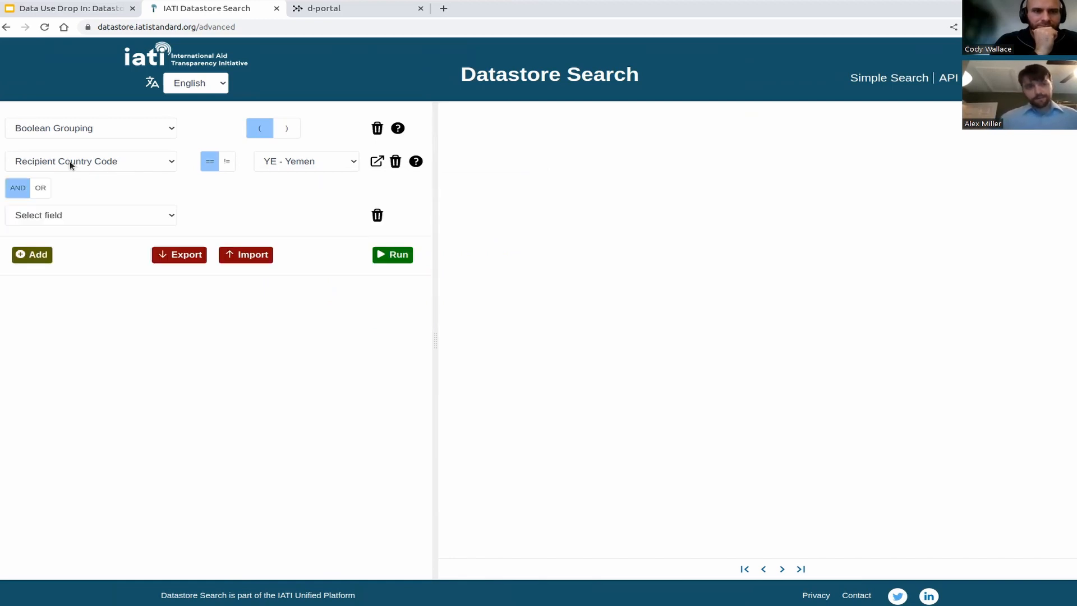
click(40, 185)
click(80, 217)
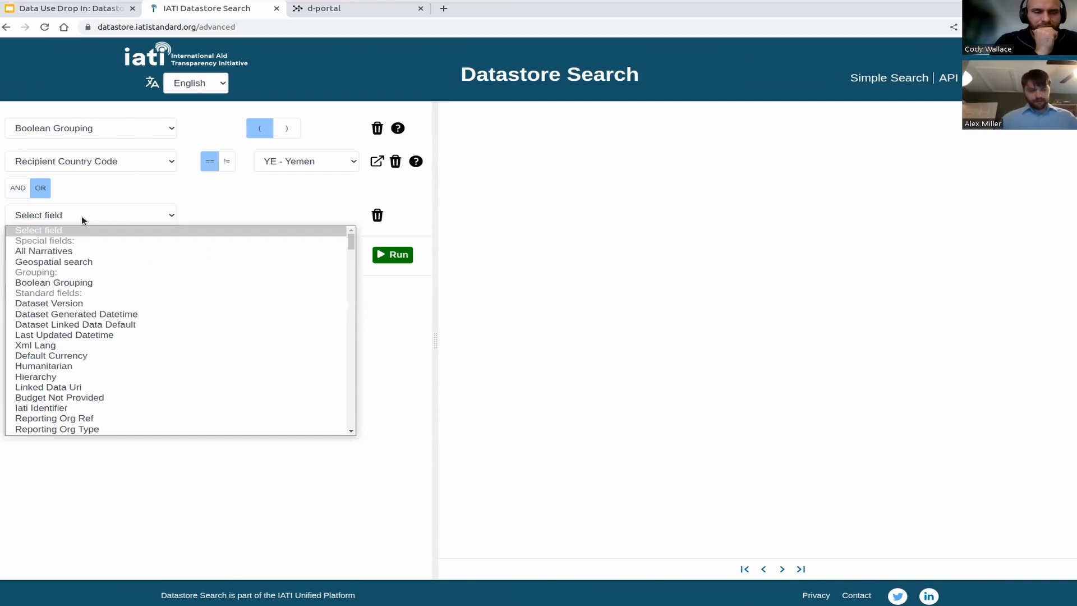
text(trci)
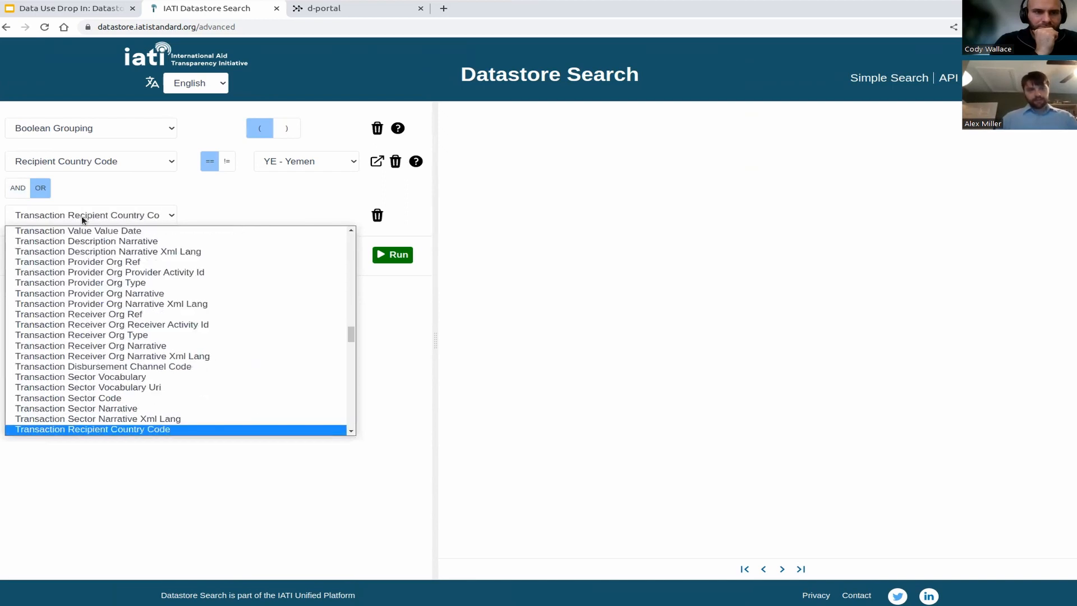
click(151, 428)
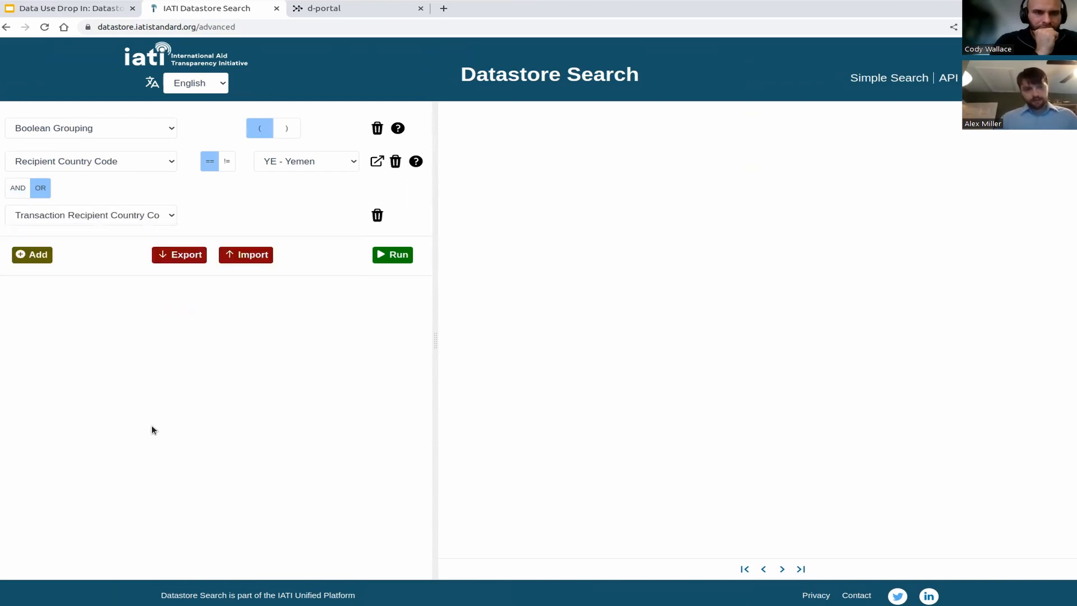
click(321, 220)
text(ye)
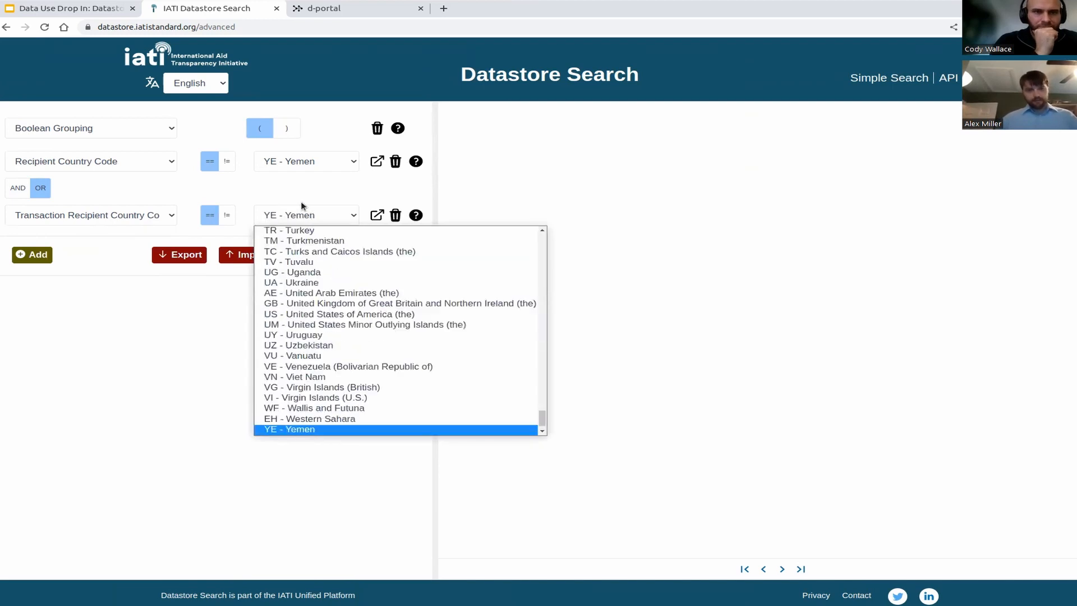
click(338, 428)
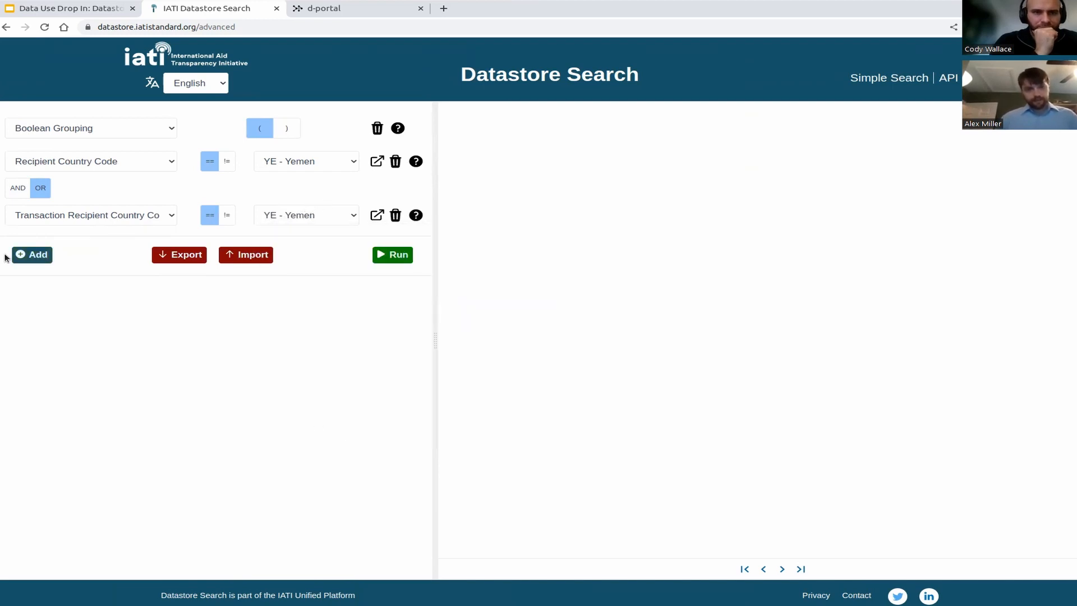
Close the group of the two country filters with a Boolean Grouping closing bracket.
click(30, 254)
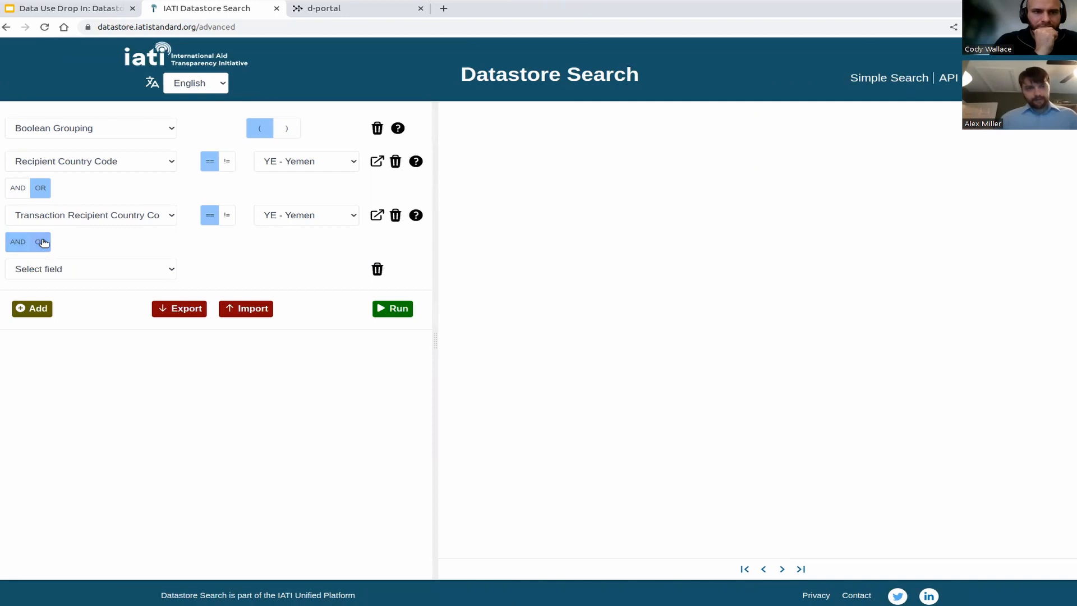
click(67, 269)
click(91, 338)
click(286, 270)
Add an All Narratives filter with the search term livestock~, joined by AND to the country group, and run the search.
click(32, 288)
click(66, 304)
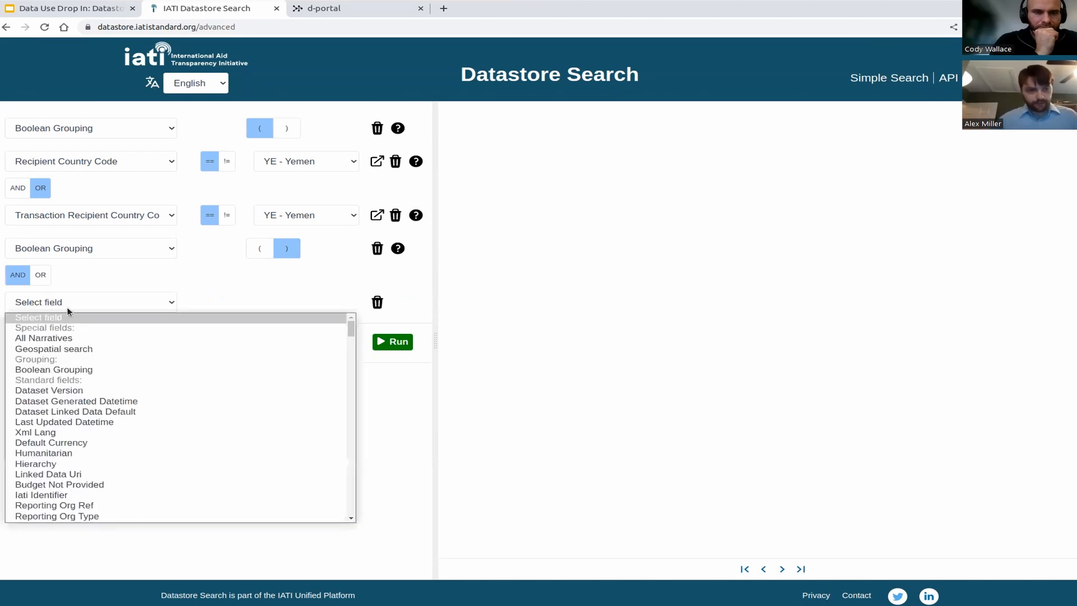
click(87, 339)
click(242, 295)
text(livesto k)
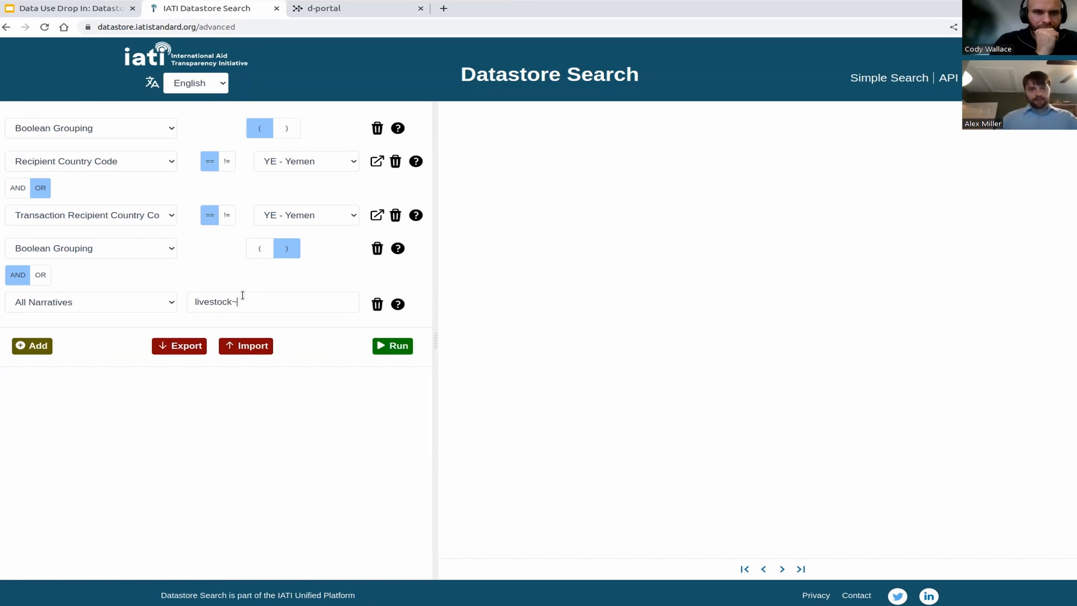
click(394, 346)
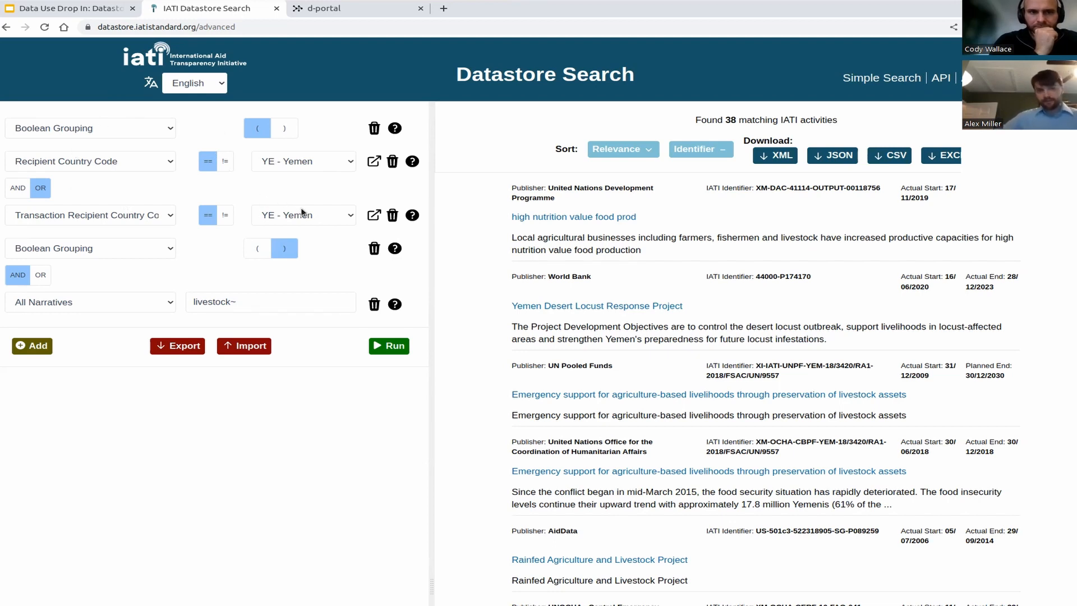
drag(241, 306, 157, 308)
click(240, 508)
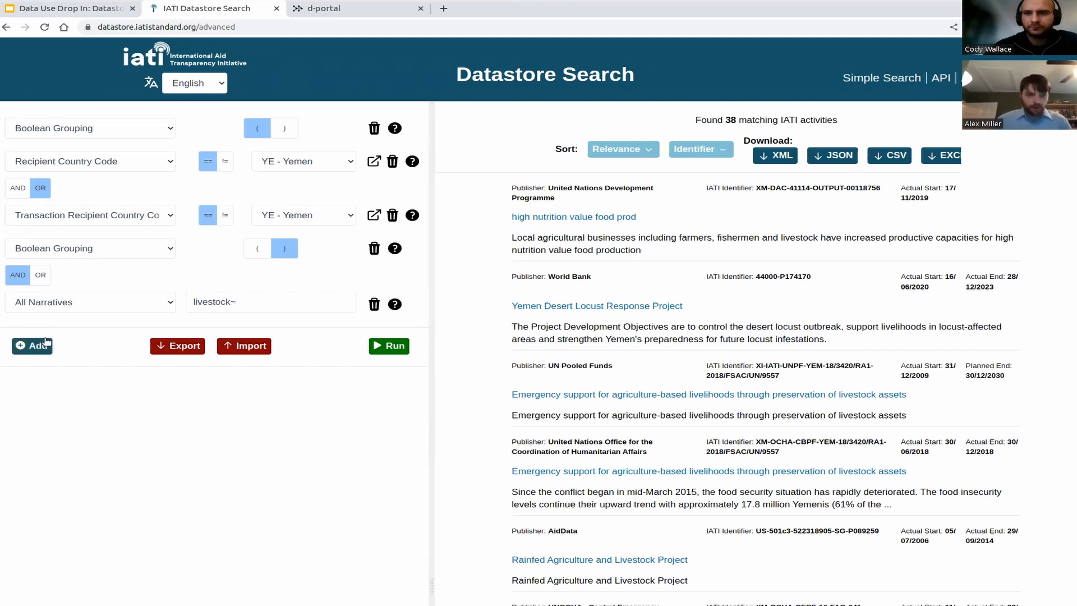
Replace the All Narratives filter and the closing bracket with a Geospatial search filter joined by OR to the country filters.
click(374, 303)
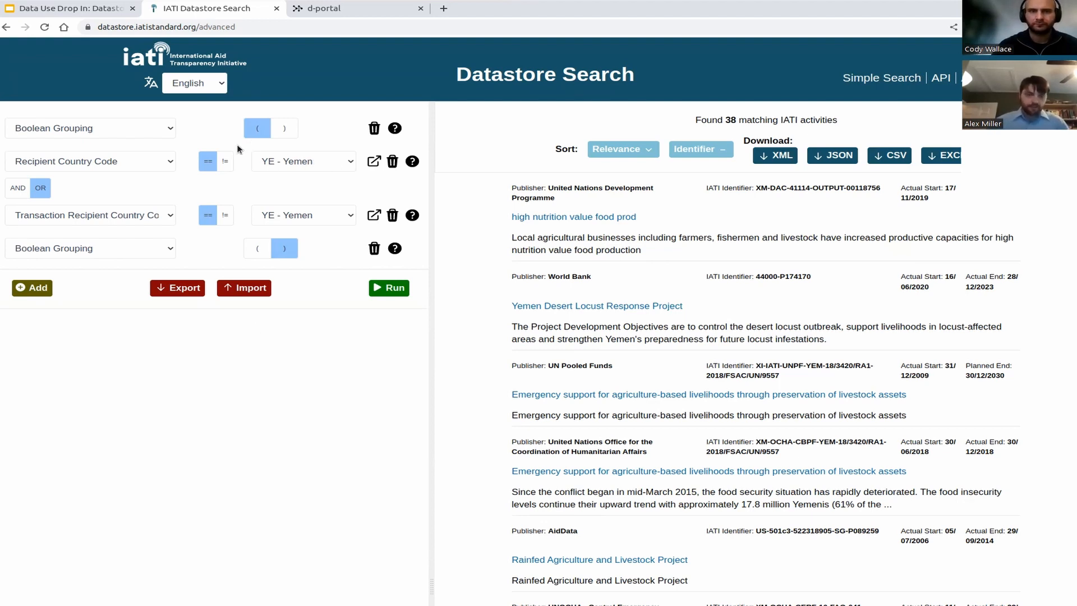
click(374, 248)
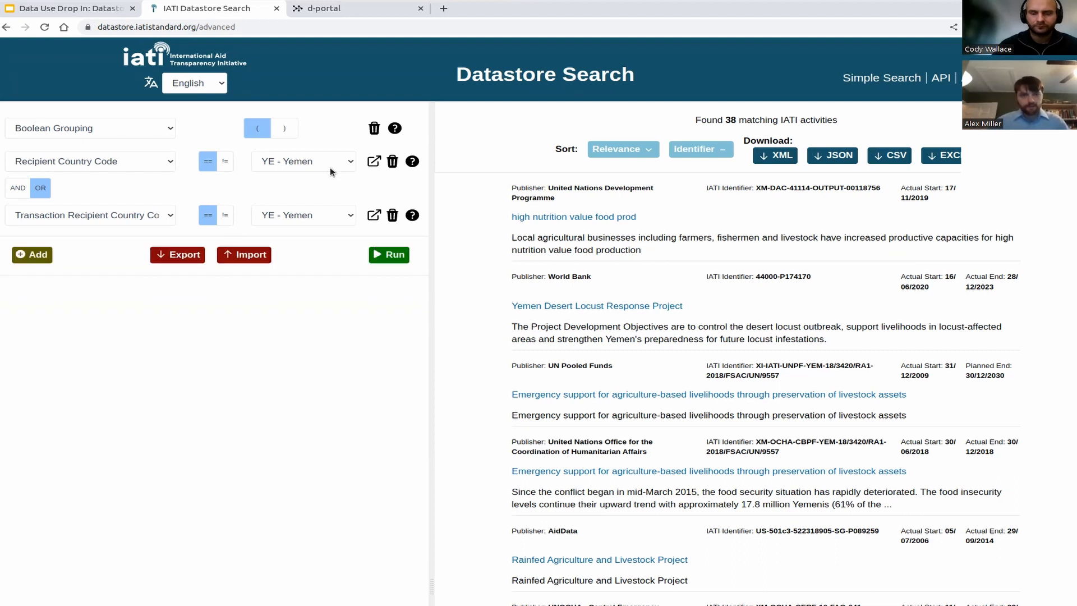
click(32, 254)
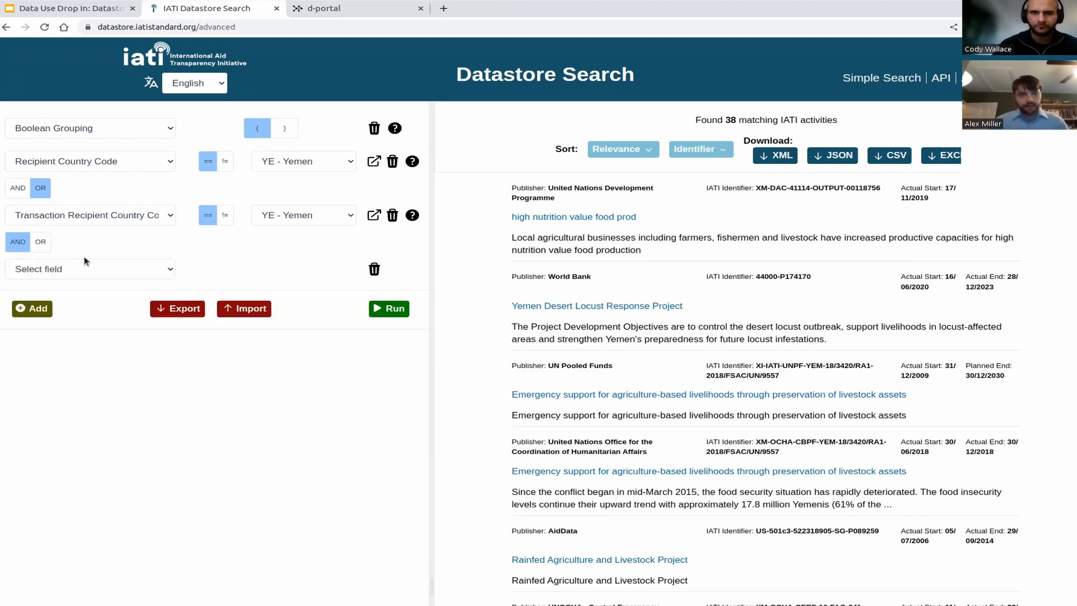
click(40, 241)
click(61, 268)
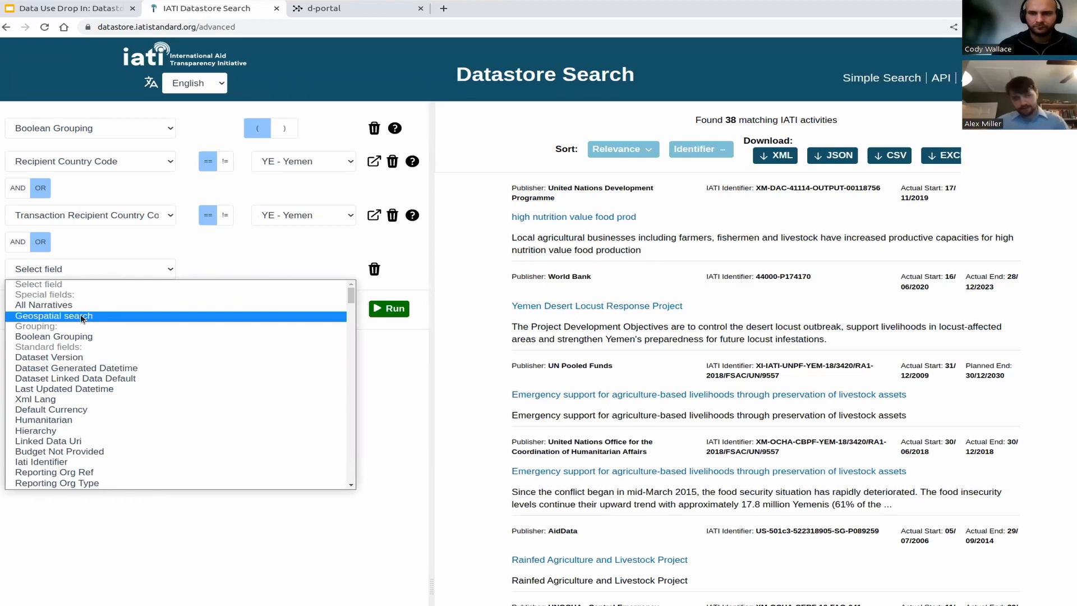
click(80, 316)
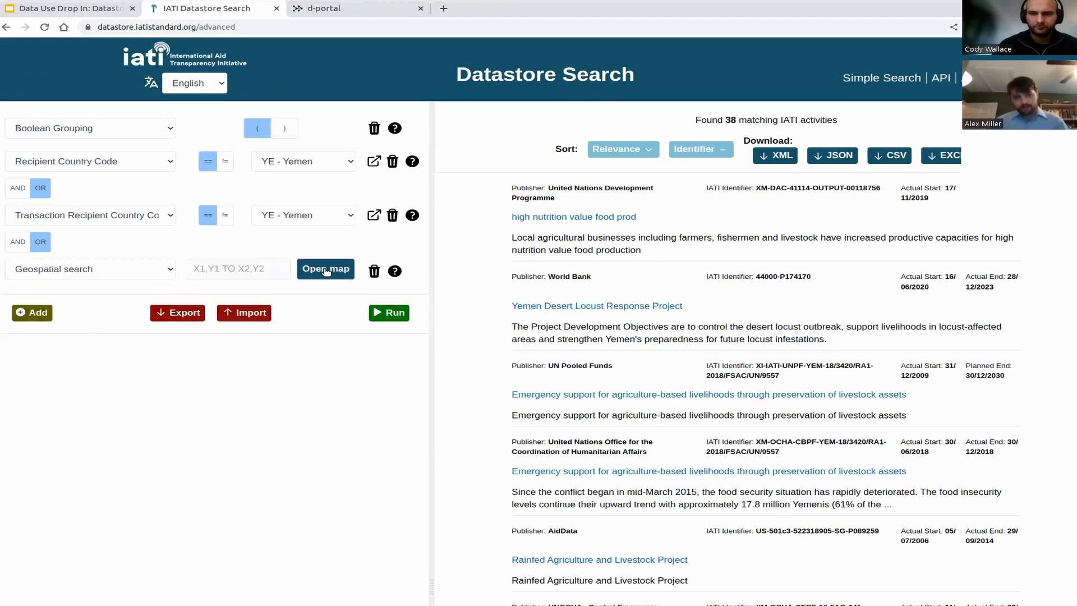
Set the Geospatial search bounds around Yemen on the map to about 11.71, 42.62 TO 19.12, 52.93 and apply them.
click(325, 269)
drag(669, 256, 543, 352)
key(shift)
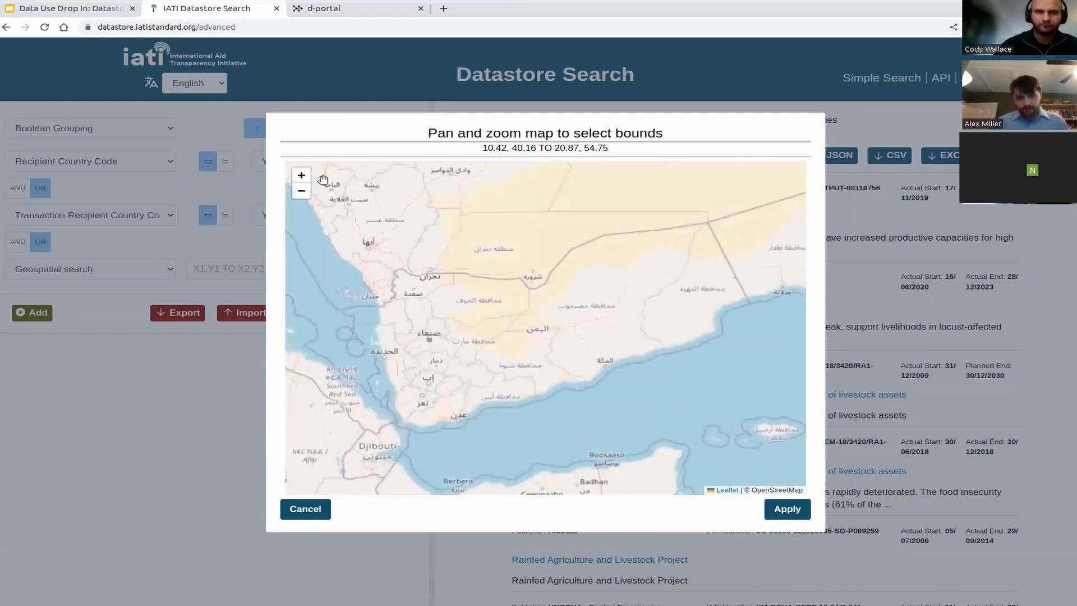
click(302, 175)
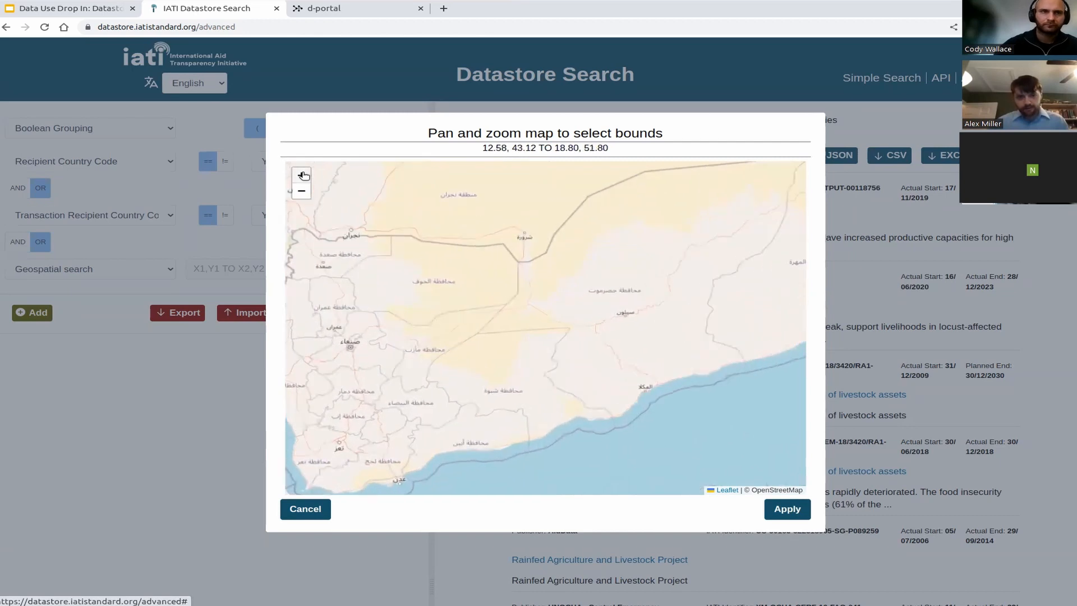
click(303, 191)
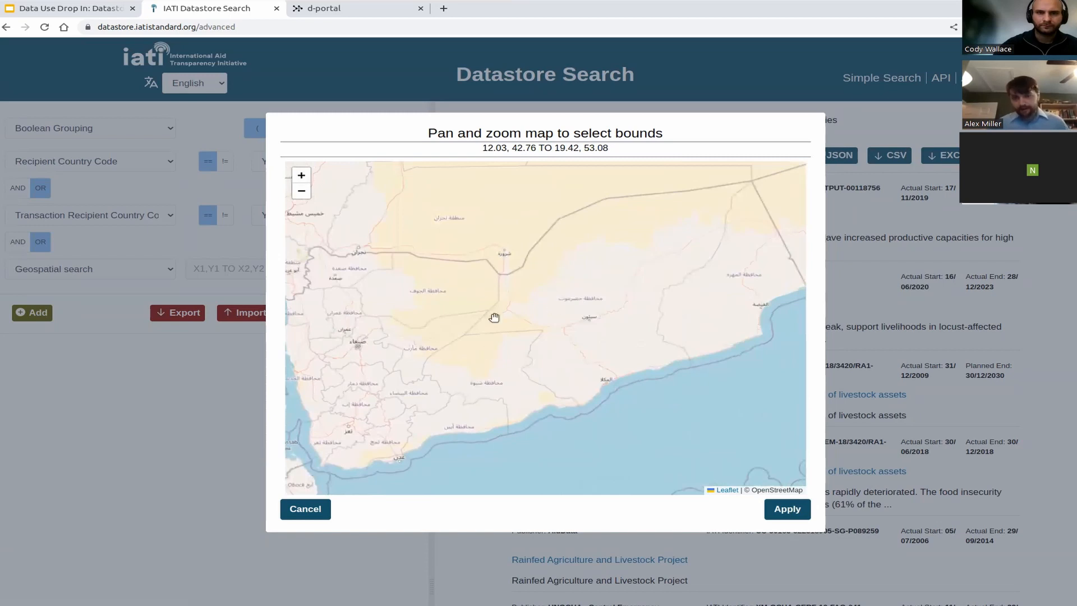
drag(482, 149, 613, 147)
drag(587, 204, 618, 233)
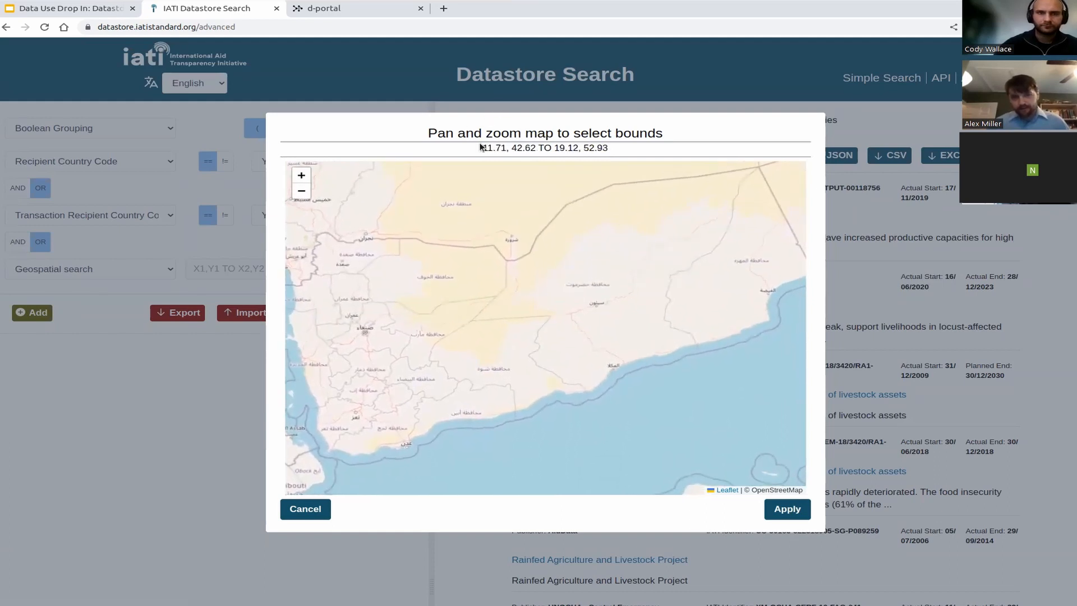
click(784, 509)
Close the group of country and geospatial filters with a Boolean Grouping closing bracket and run the search.
click(44, 315)
click(82, 324)
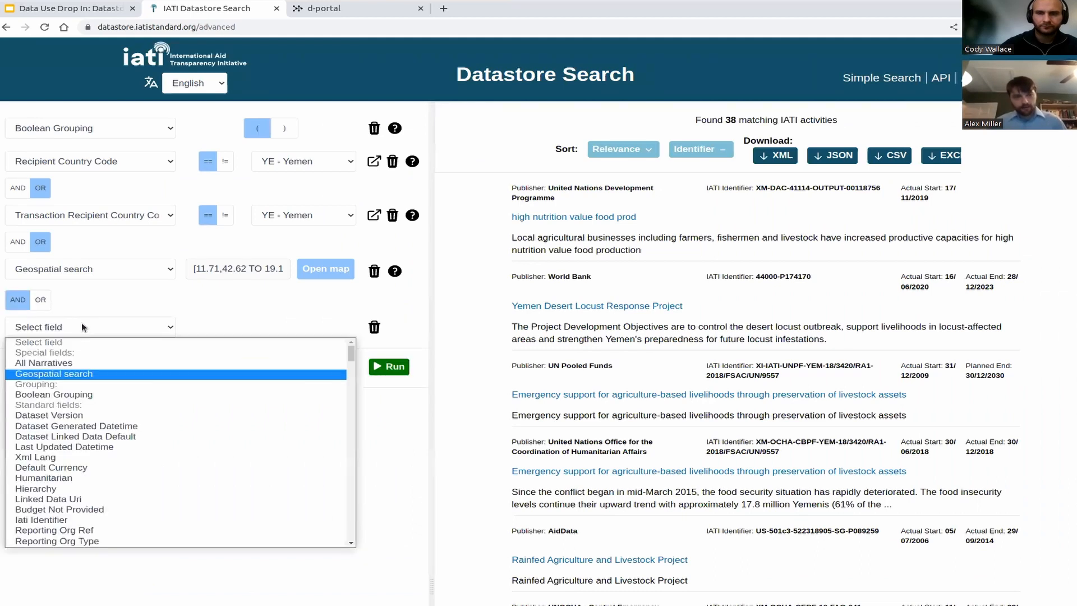
click(107, 394)
click(284, 327)
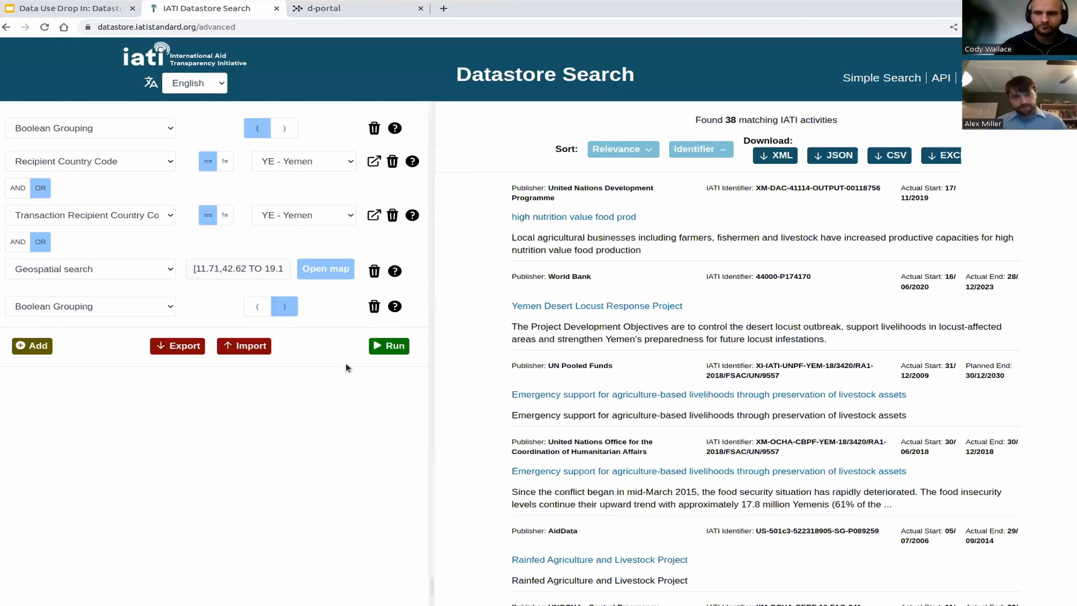
click(392, 347)
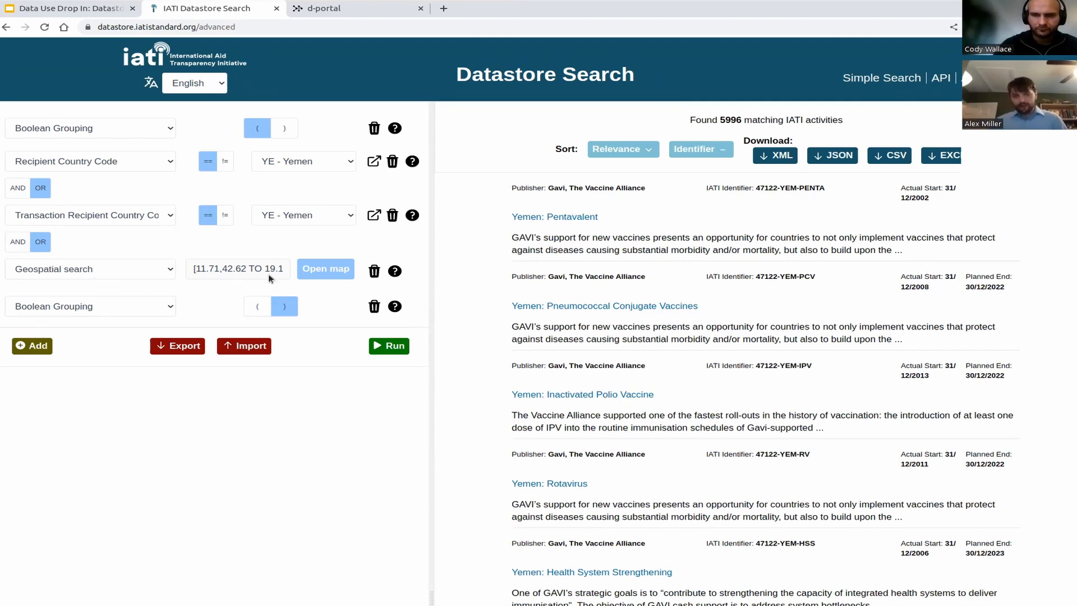
Review the Geospatial search bounds on the map and close it without applying changes.
click(330, 274)
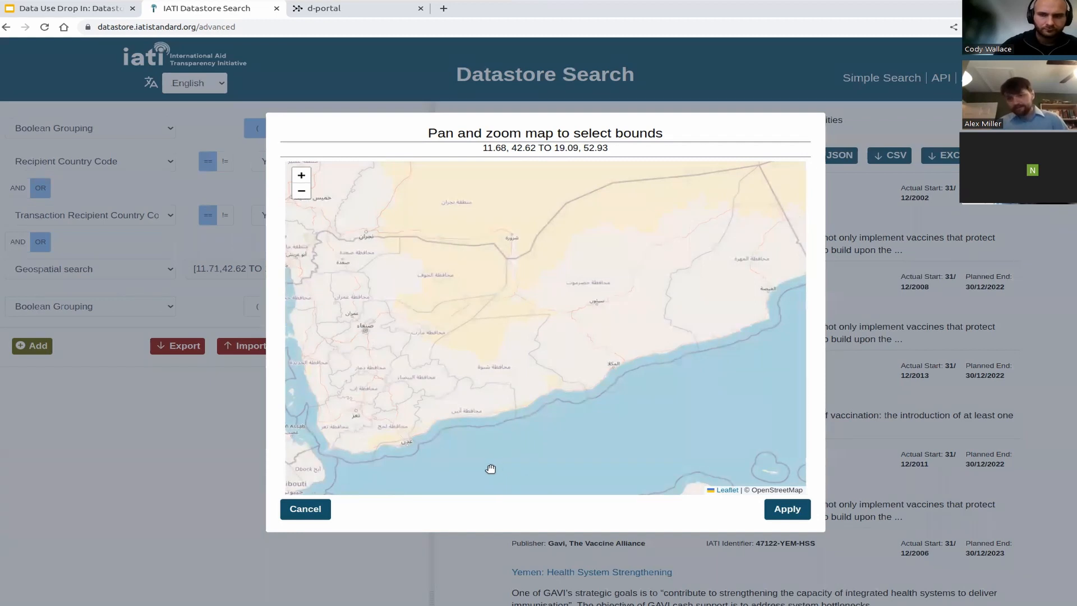
click(303, 509)
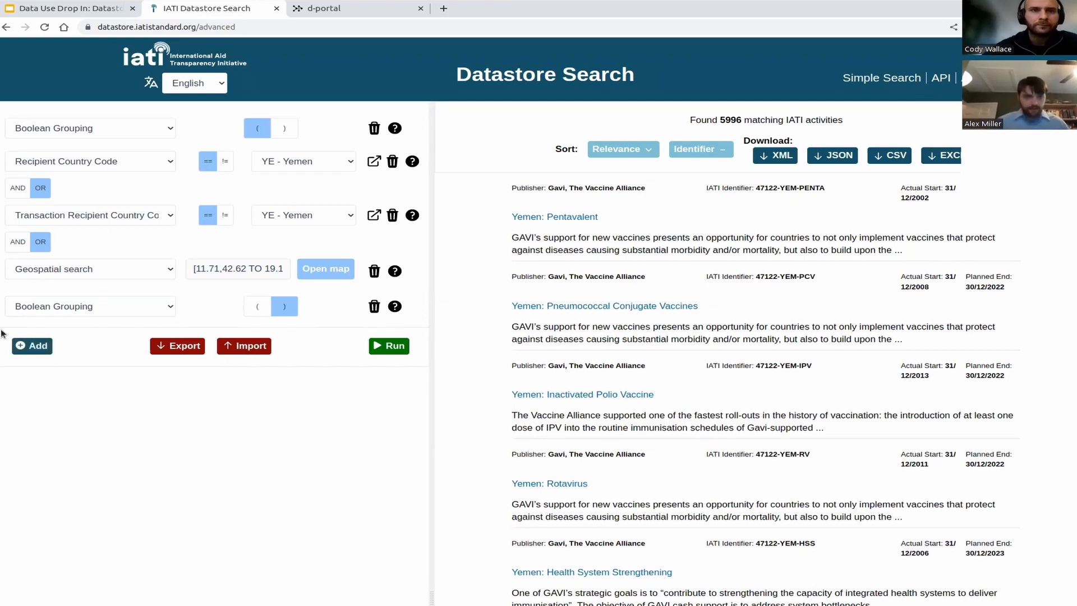
Add a Reporting Org Ref filter with the search term "US-GOV-1" in quotation marks, joined by AND to the group, and run the search.
click(38, 347)
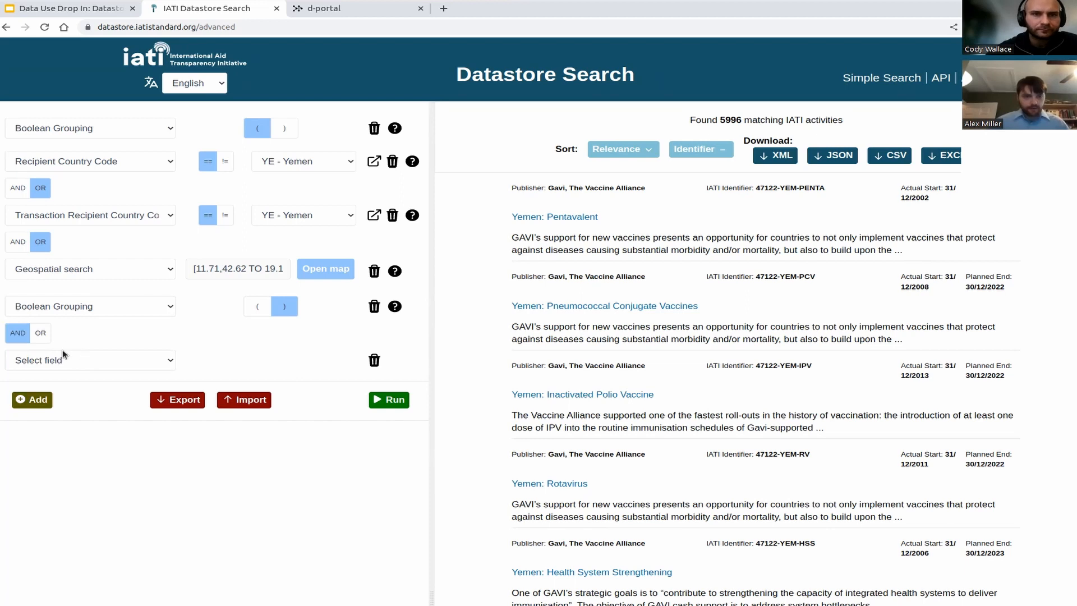
click(104, 359)
scroll(179, 415, down, 5)
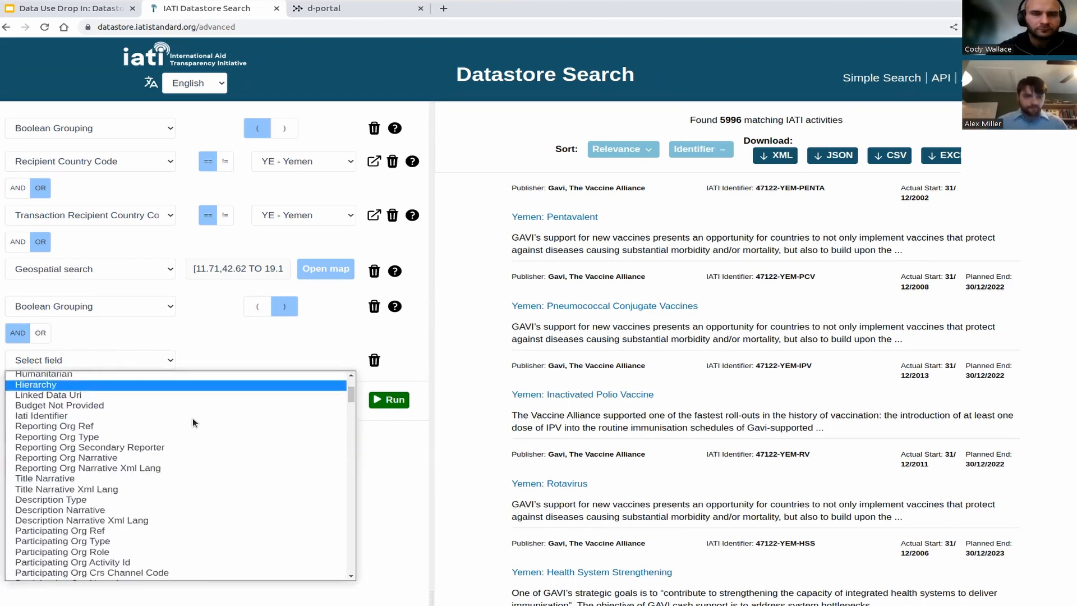
click(136, 425)
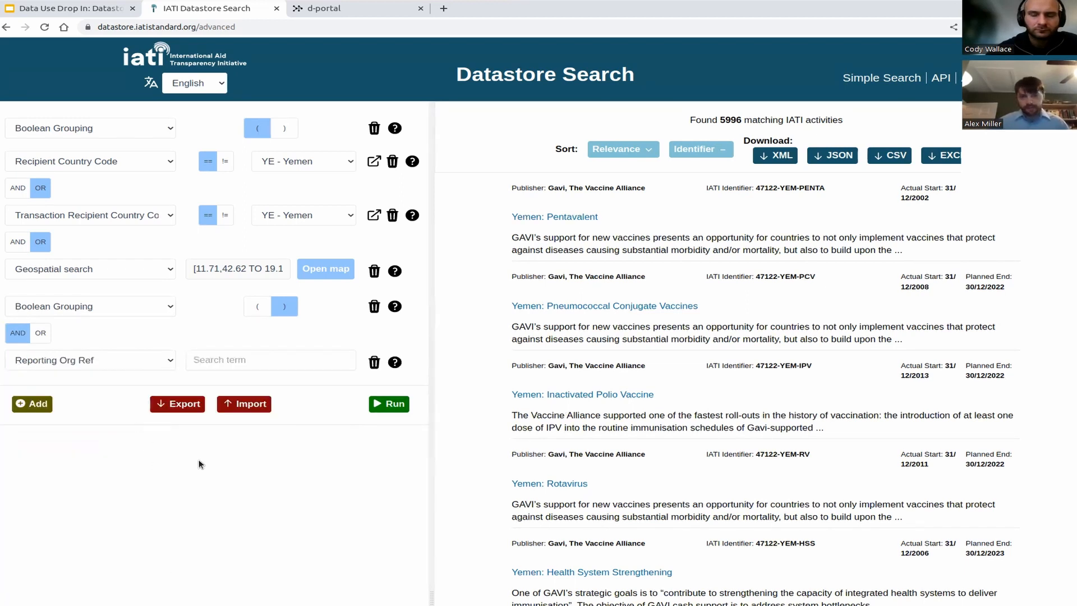
click(256, 356)
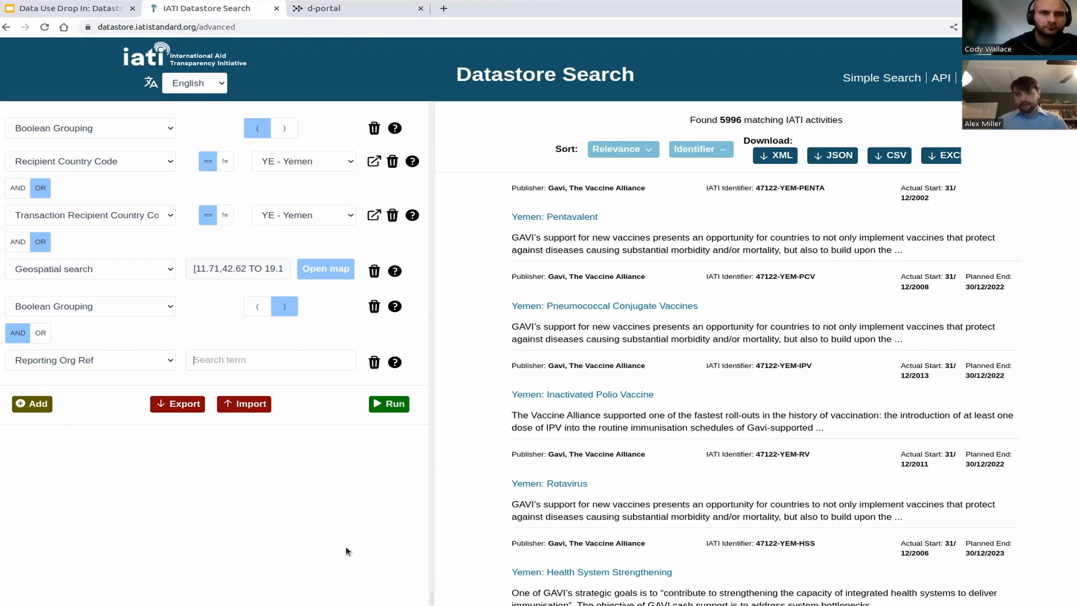
text("US-GOV_)
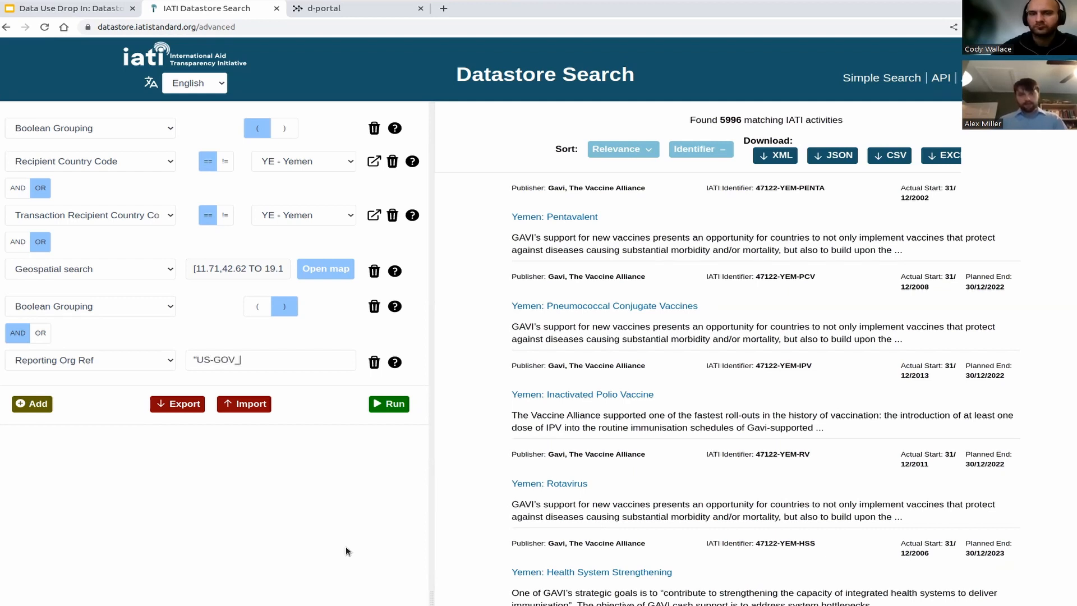
text(1")
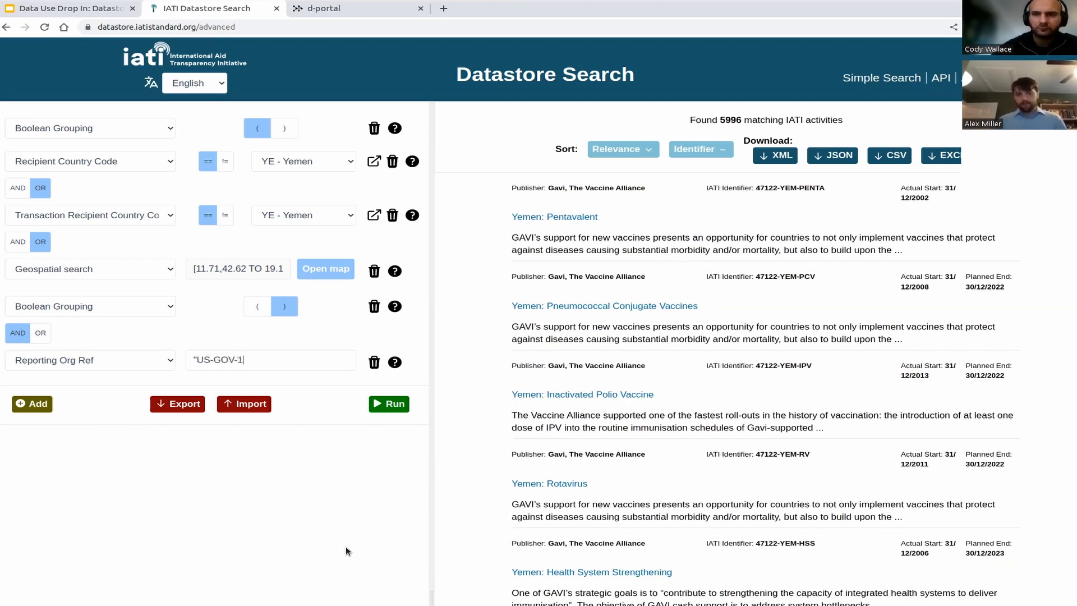
click(390, 403)
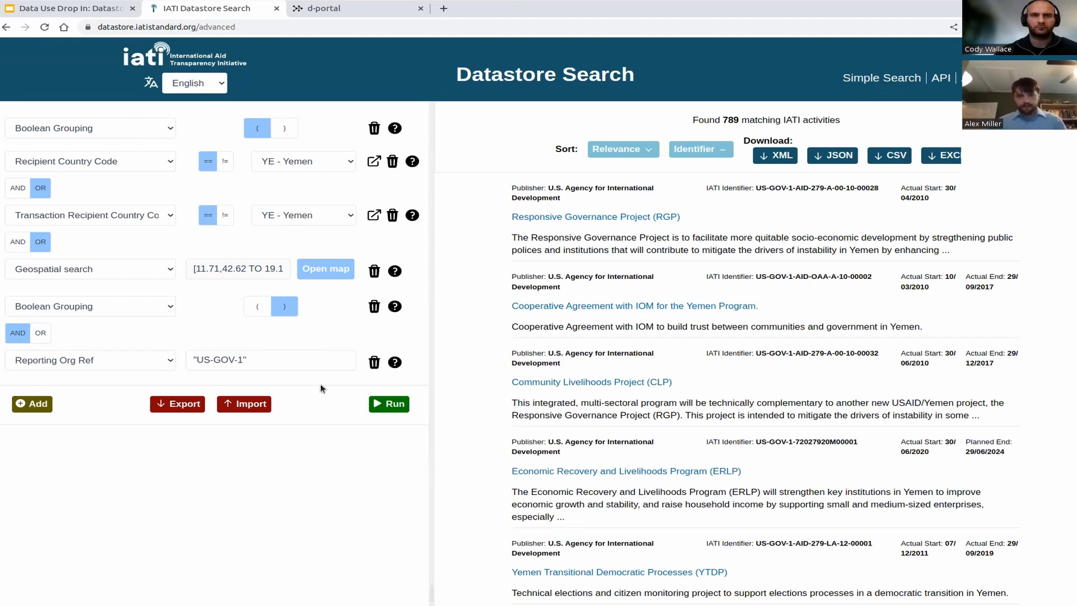
drag(266, 359, 180, 359)
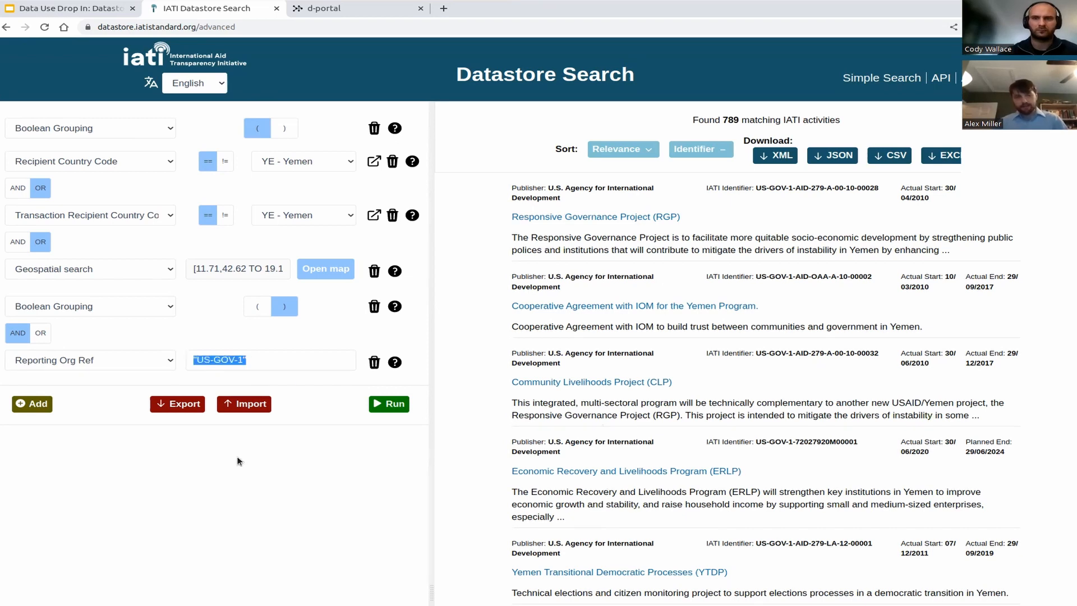
click(223, 535)
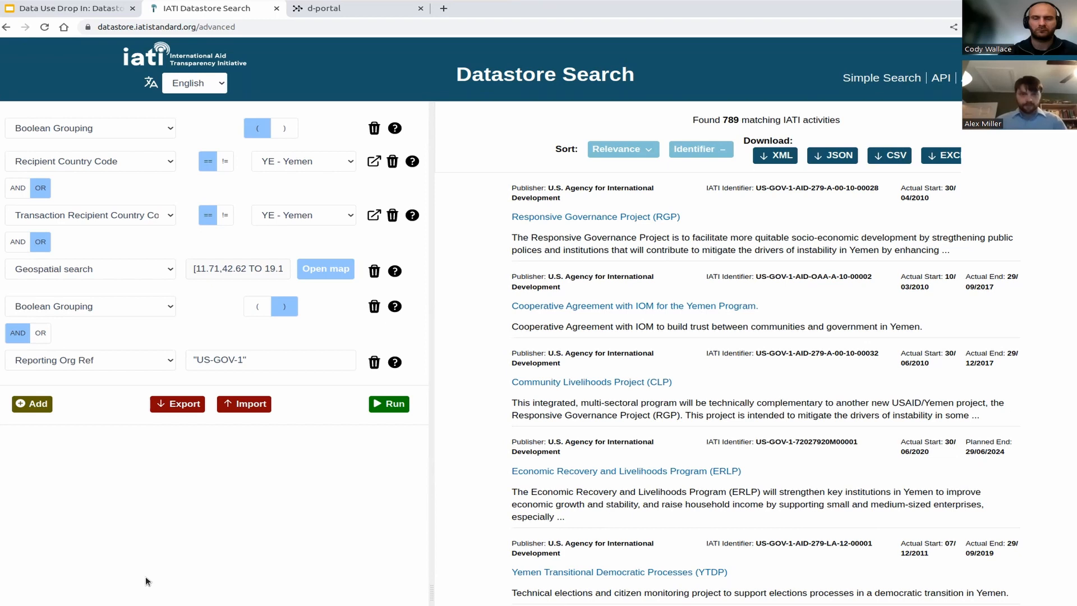
Add a Boolean Grouping opening bracket joined by AND after the Reporting Org Ref filter.
click(34, 403)
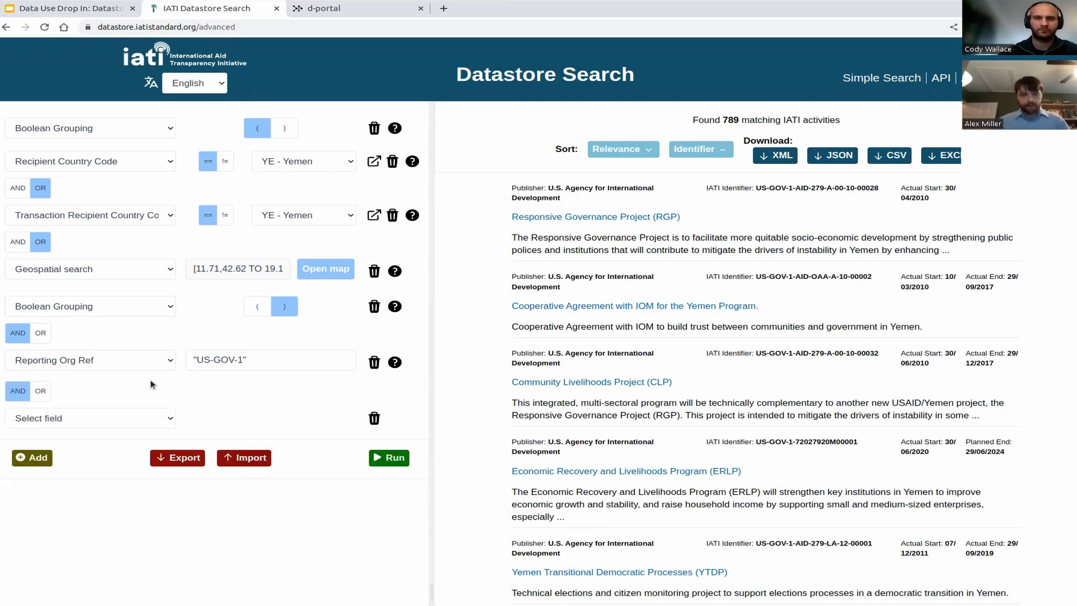
click(102, 410)
click(106, 251)
click(257, 418)
Add a Transaction Sector Code filter inside the second bracket.
click(37, 458)
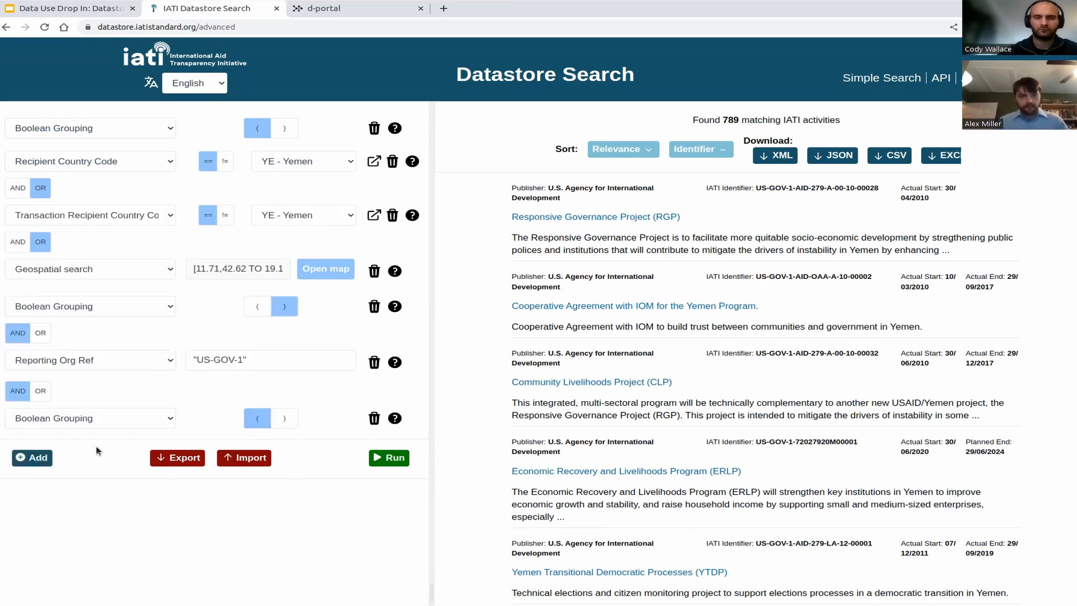
click(96, 451)
text(tr)
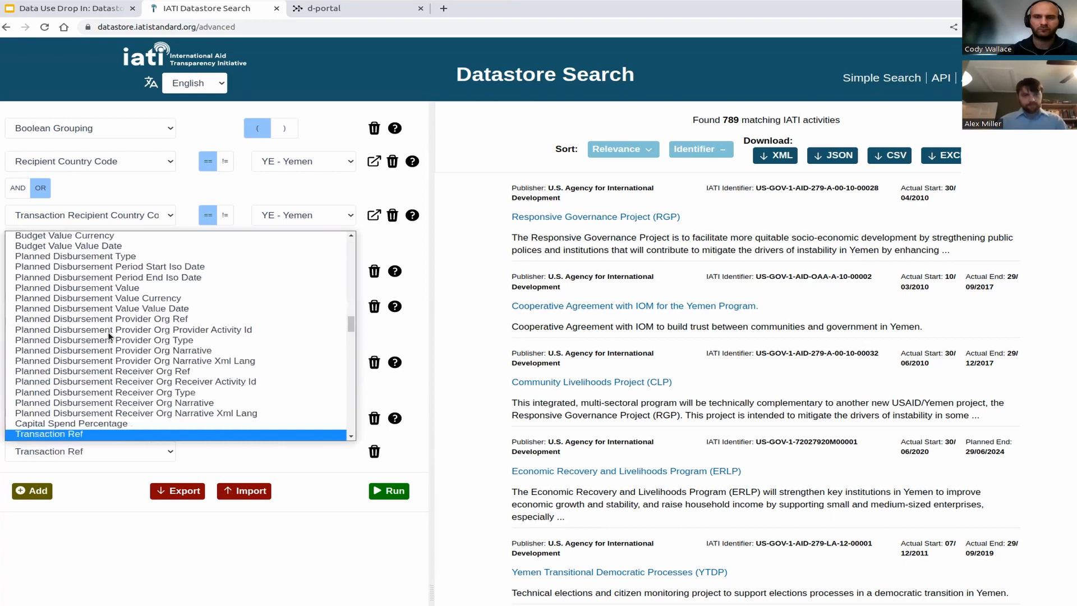
text(ansaction s)
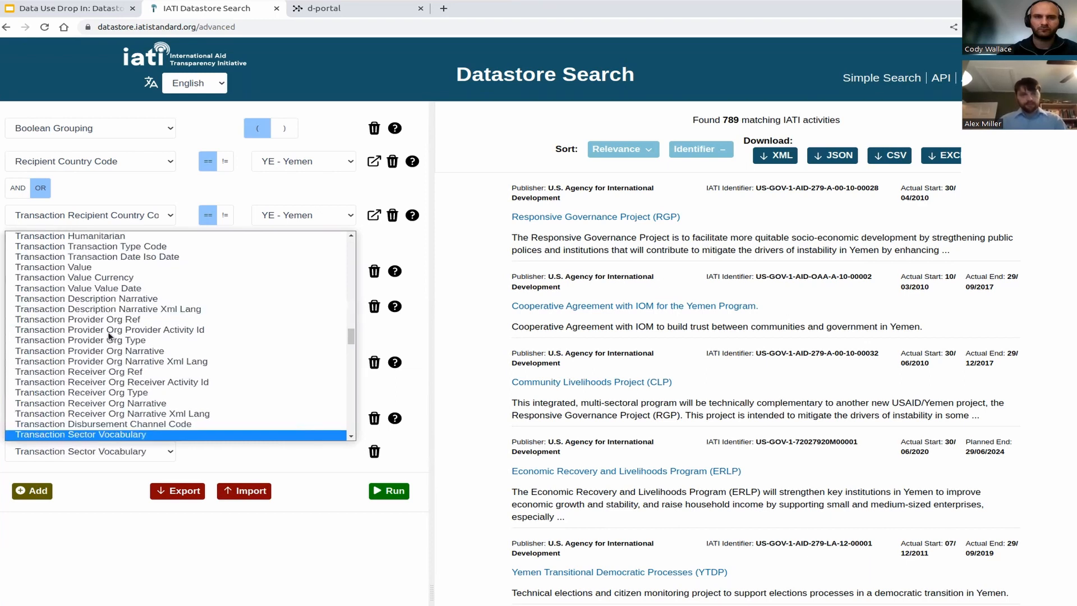
scroll(123, 359, down, 2)
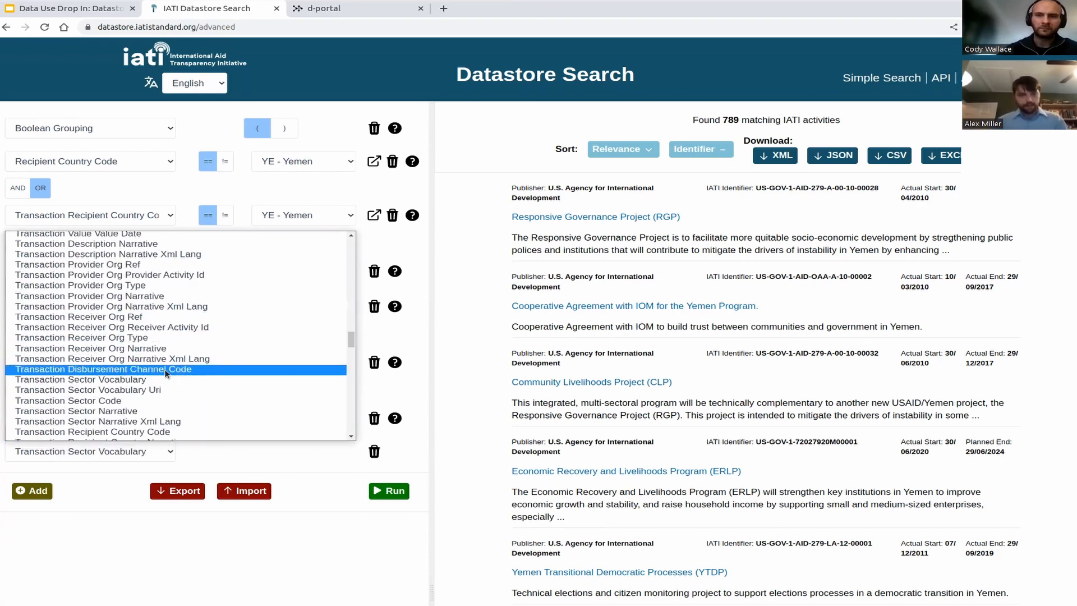
click(157, 401)
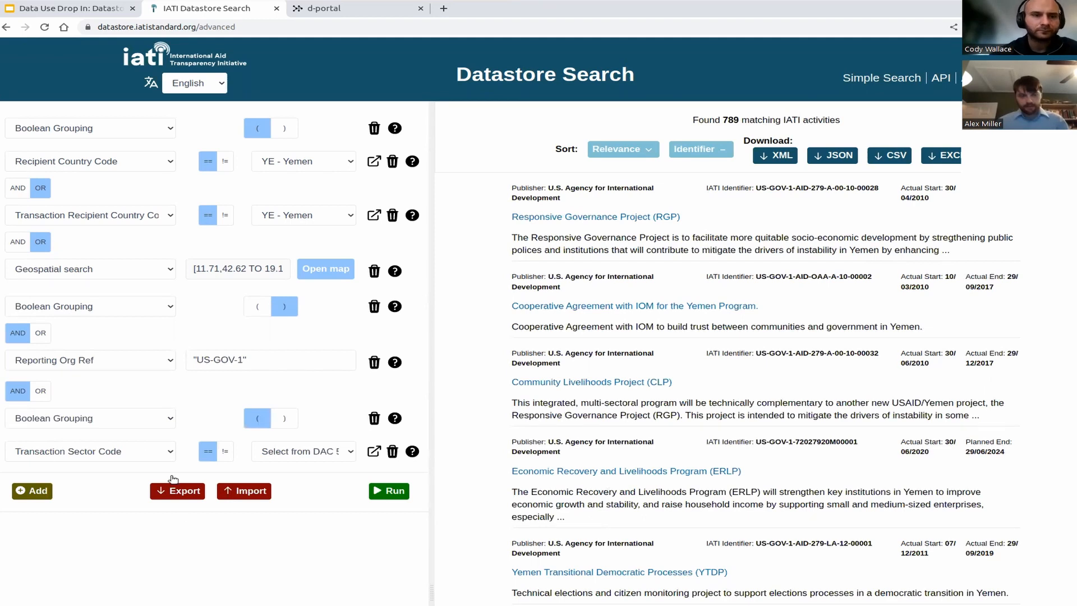
Set the Transaction Sector Code filter in the second bracket to 31163 - Livestock.
click(312, 452)
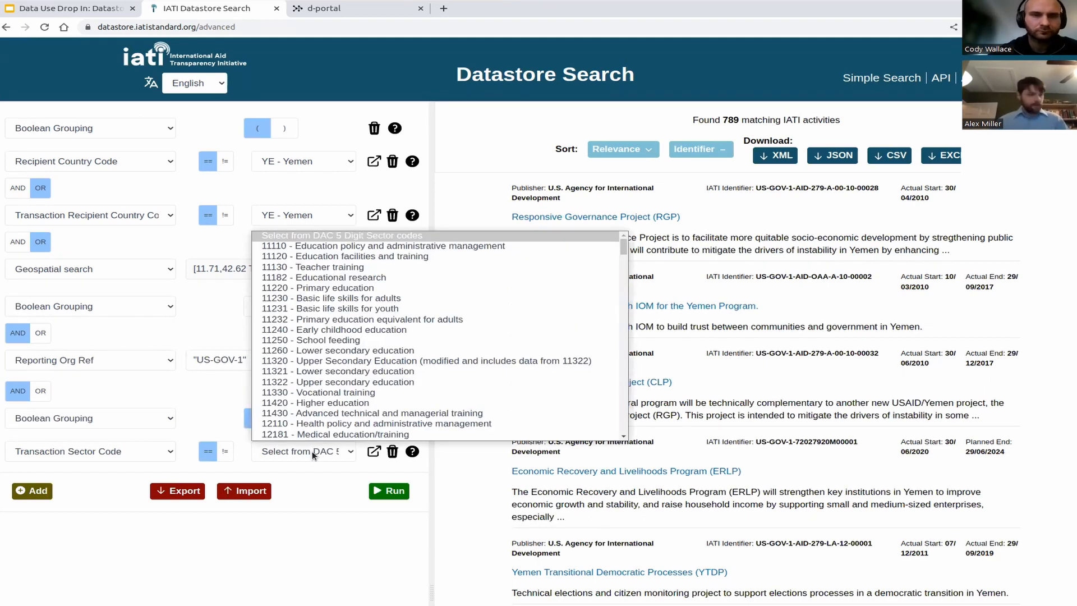
key(3)
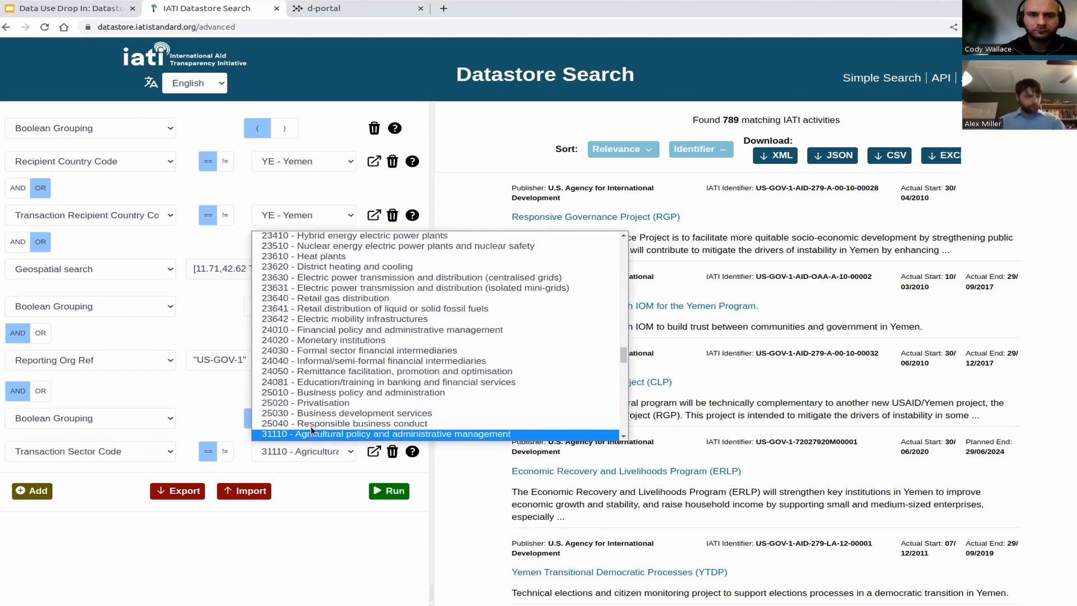
key(6)
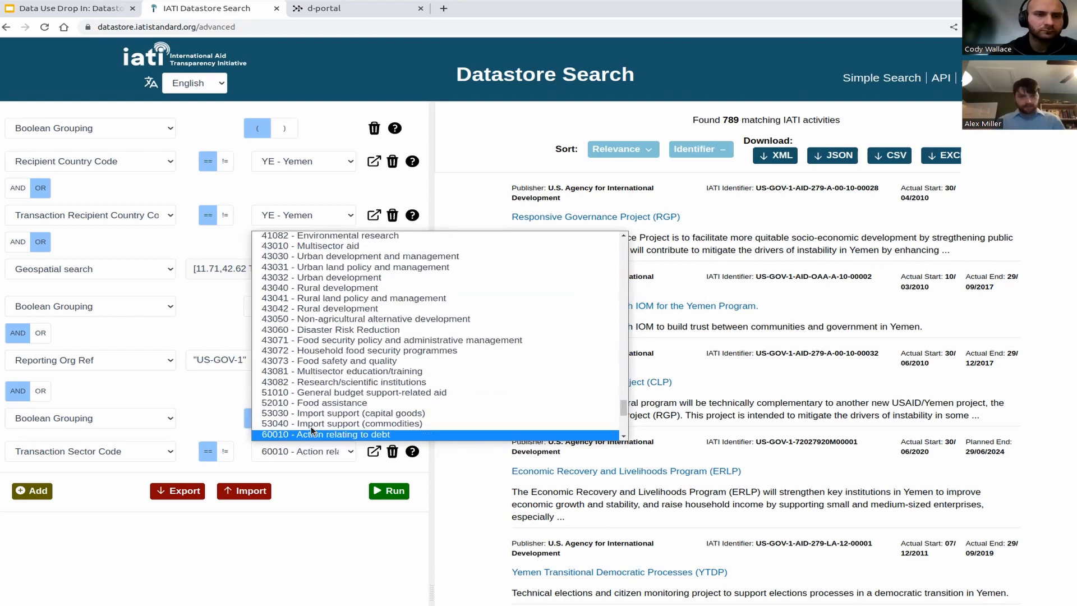
scroll(346, 343, up, 4)
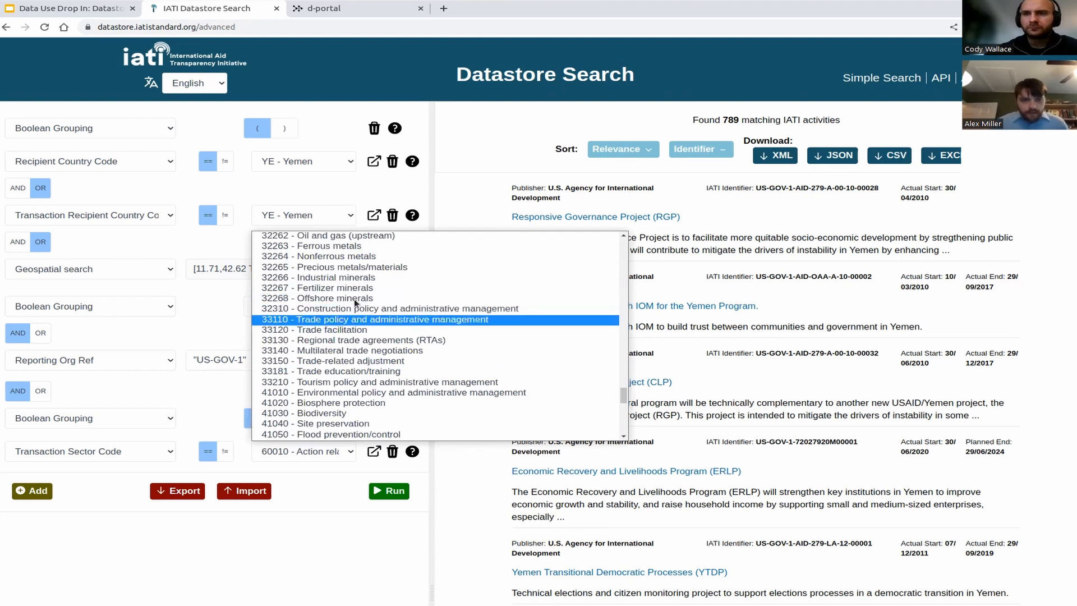
scroll(348, 315, up, 4)
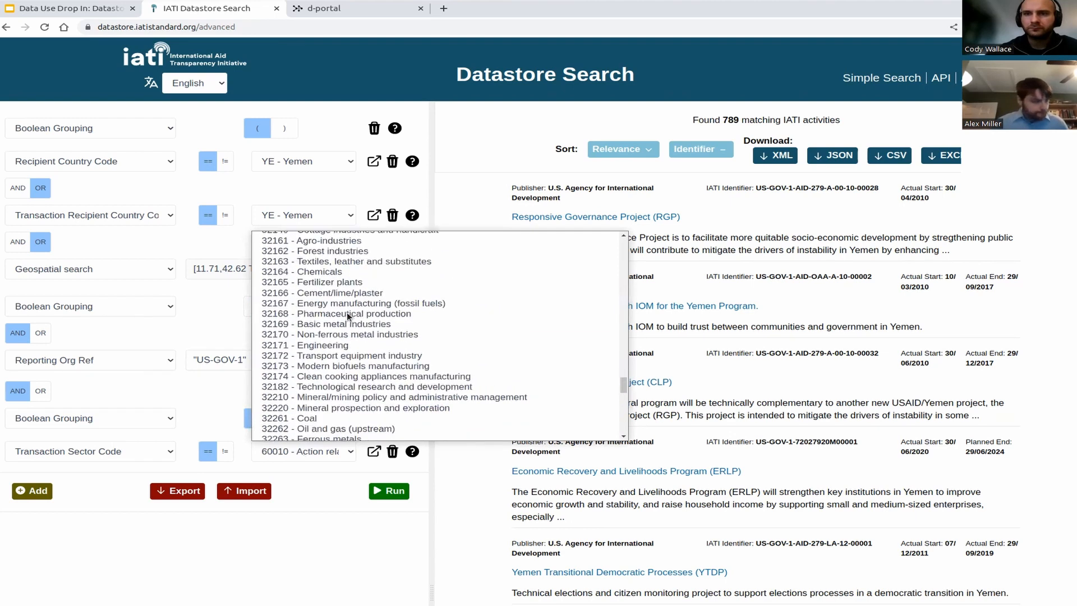
scroll(347, 314, up, 3)
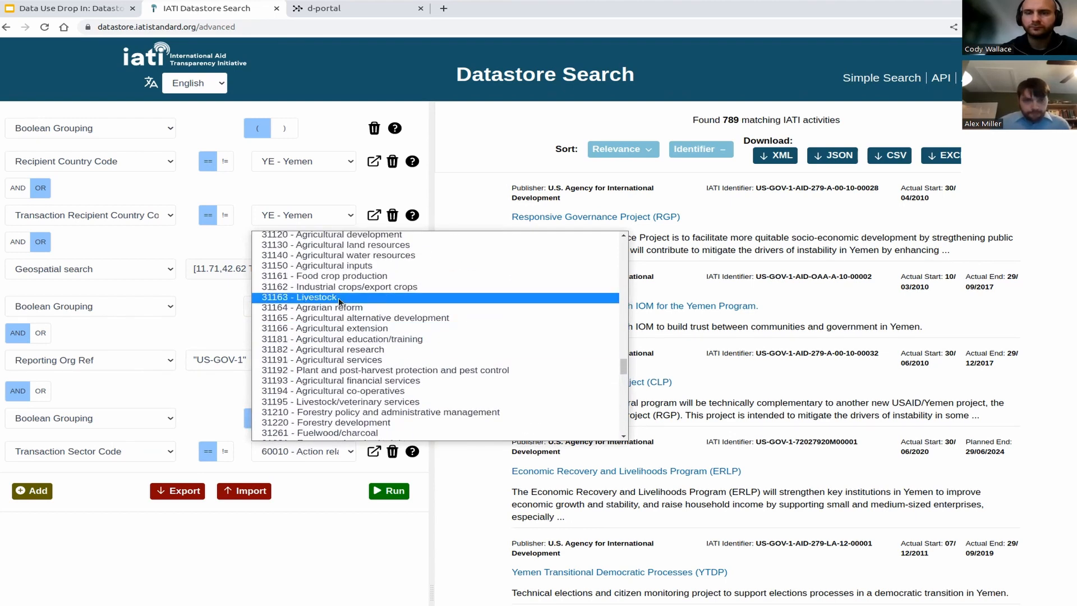
click(348, 298)
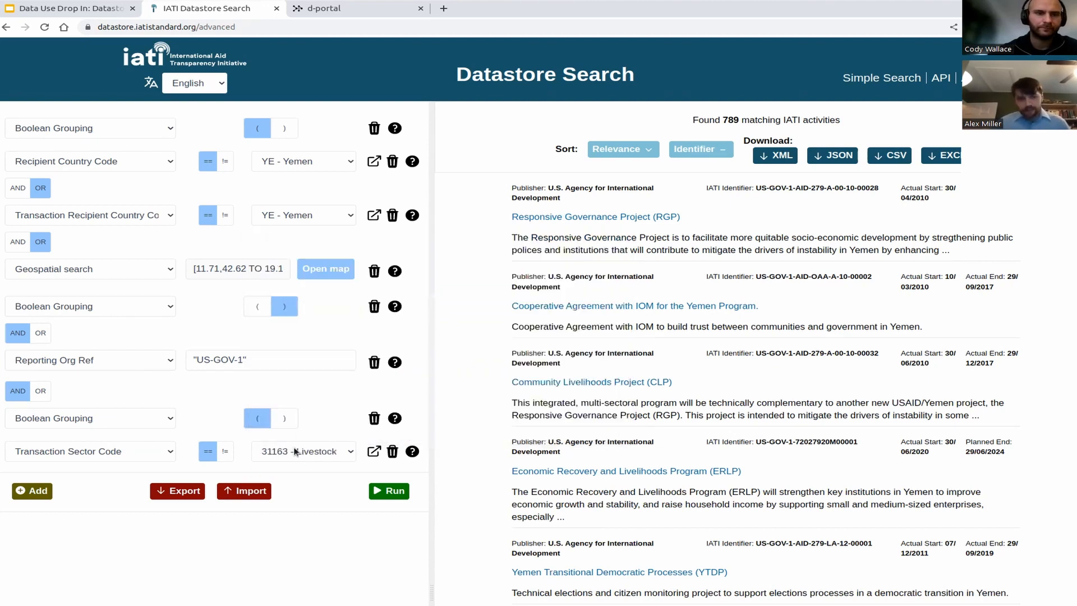
Add another Transaction Sector Code filter after the 31163 - Livestock filter.
click(46, 489)
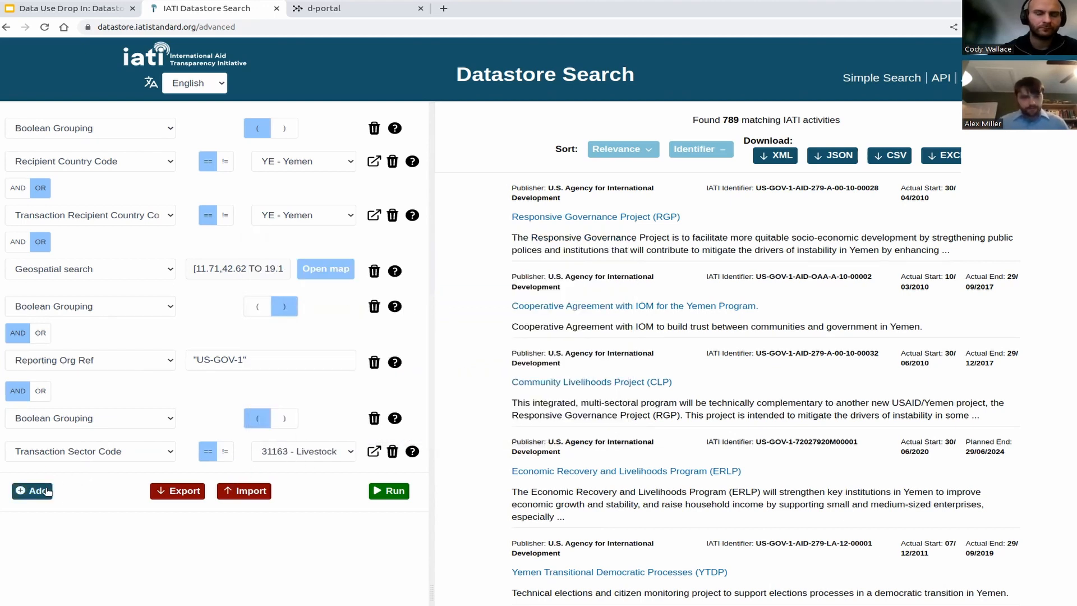
click(99, 502)
scroll(106, 484, down, 10)
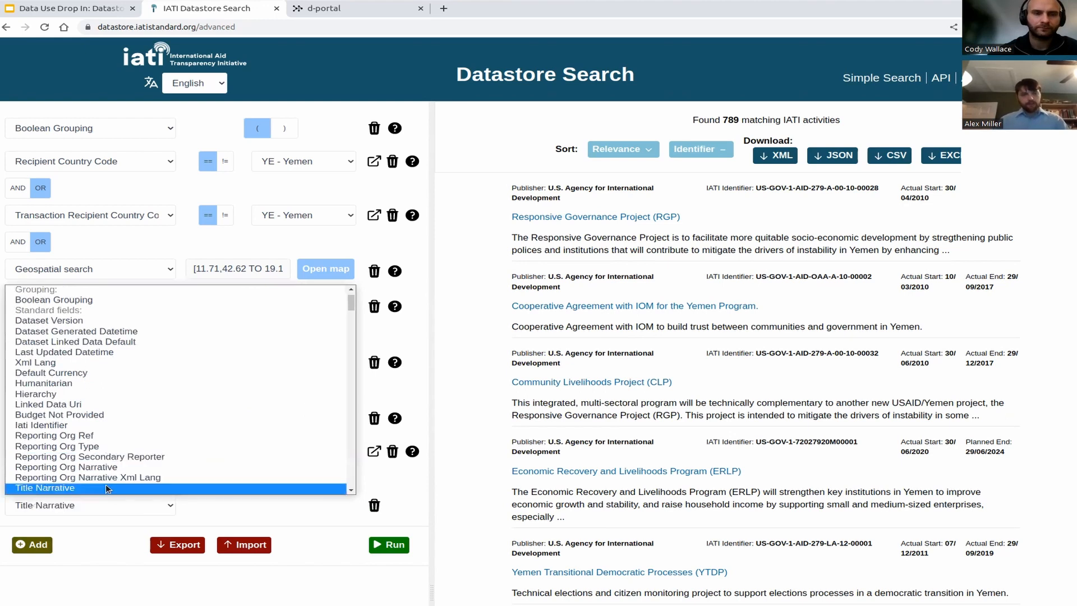
scroll(106, 483, down, 5)
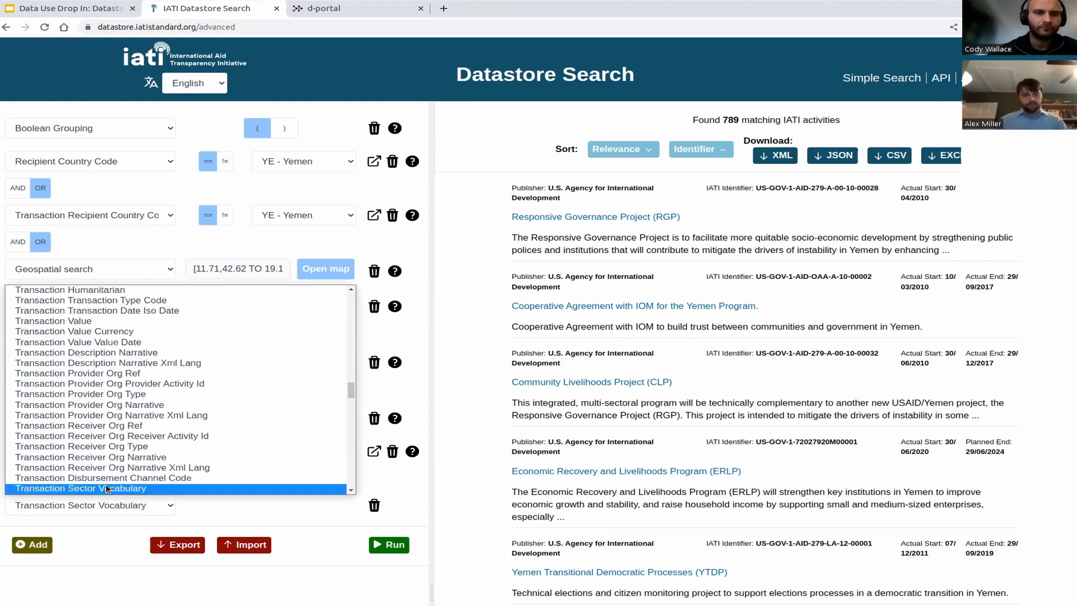
scroll(95, 479, down, 3)
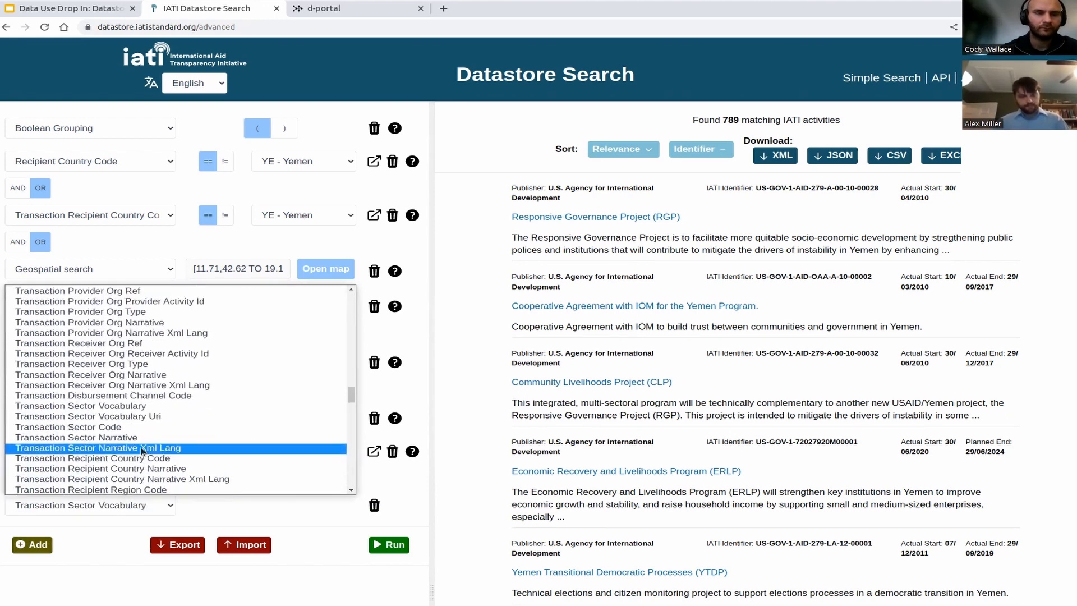
click(95, 428)
Set the second Transaction Sector Code filter to 31195 - Livestock/veterinary services.
click(322, 503)
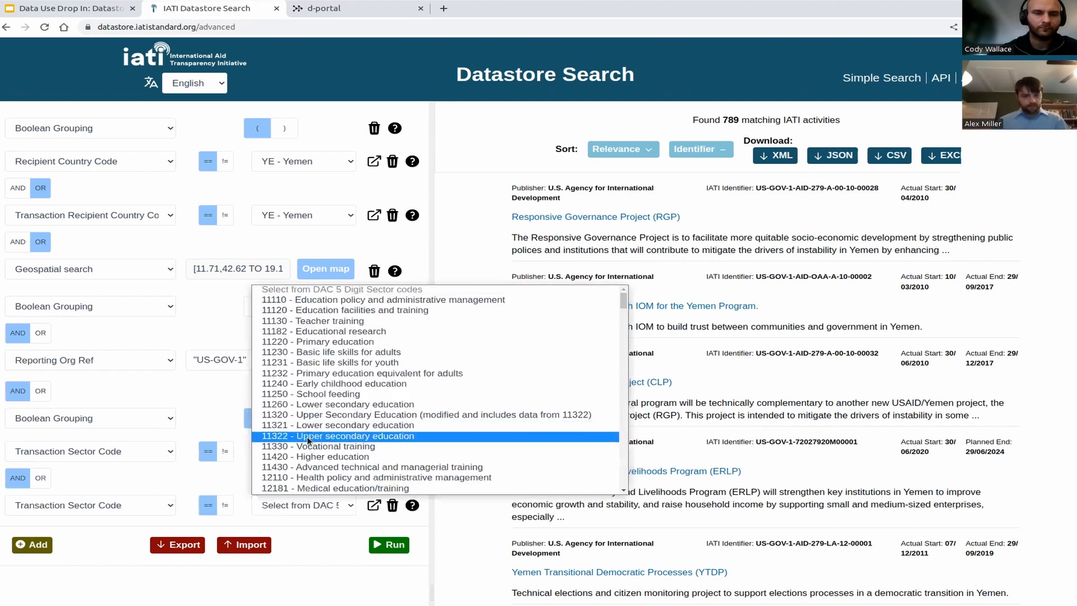
key(3)
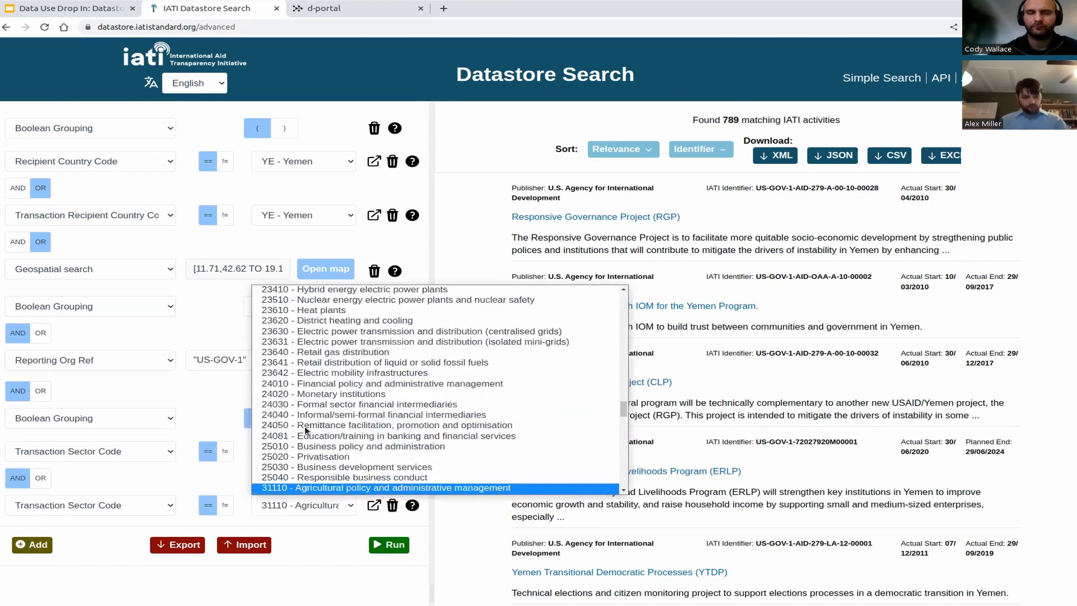
key(Down)
key(Down)
key(Down)
key(Down)
key(Down)
key(Down)
key(Down)
key(Down)
key(Down)
key(Down)
key(Down)
key(Down)
key(Down)
key(Down)
key(Down)
key(Down)
key(Down)
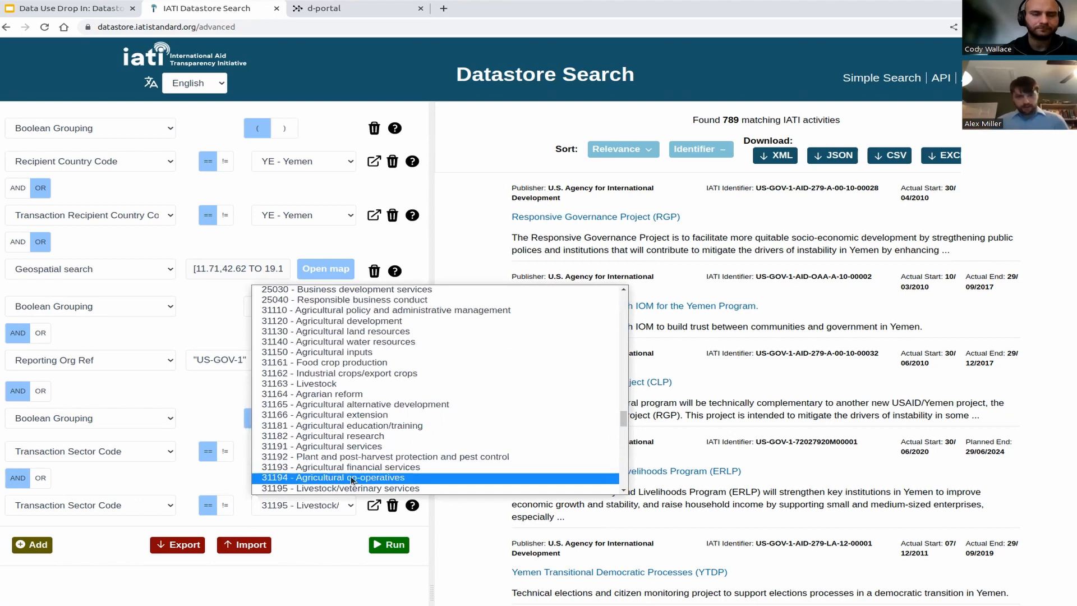
key(Return)
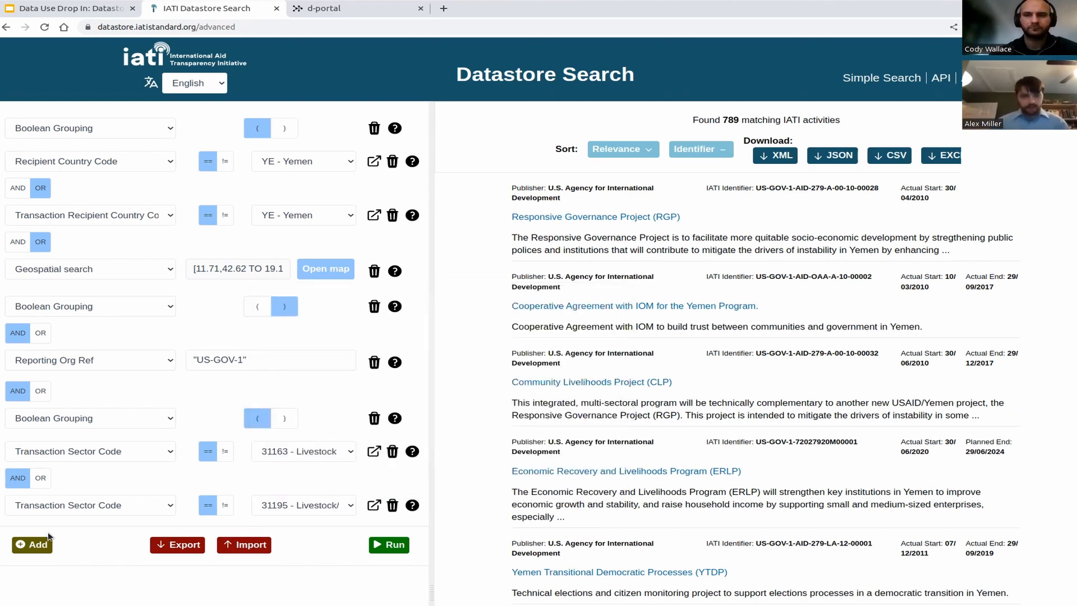
Add a Boolean Grouping closing bracket after the two sector filters and run the search.
click(39, 545)
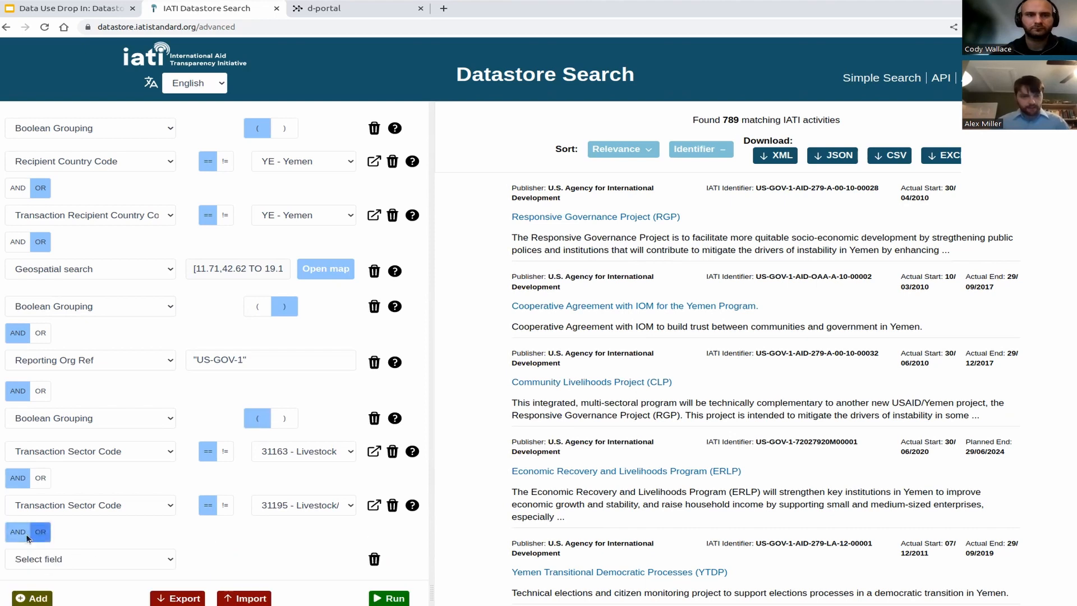
click(65, 560)
click(113, 389)
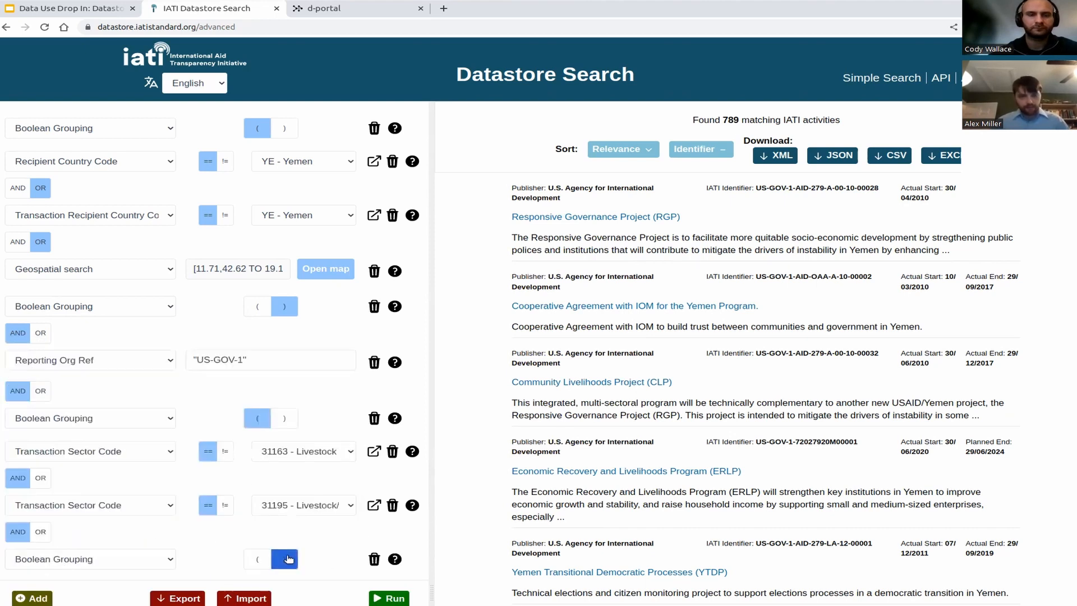
click(287, 558)
click(391, 578)
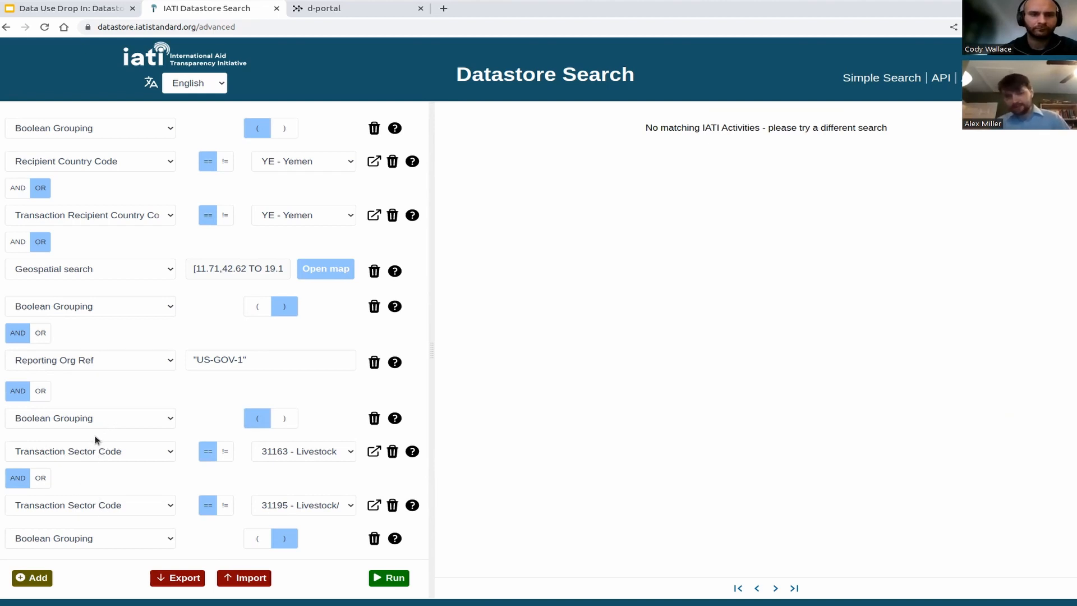
Join the two Transaction Sector Code filters with OR and run the search again.
click(43, 478)
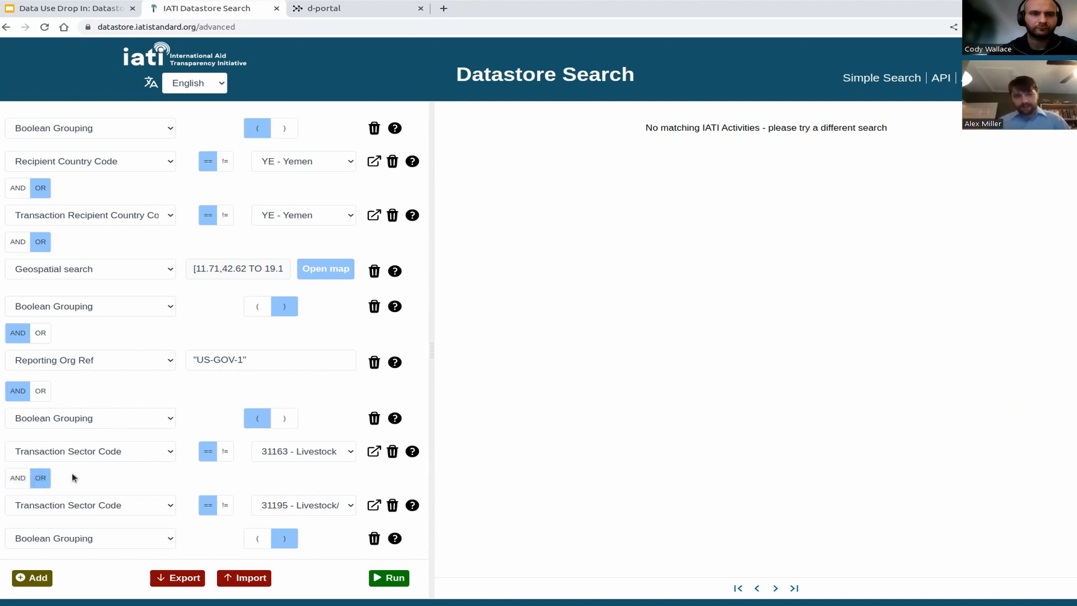
click(393, 581)
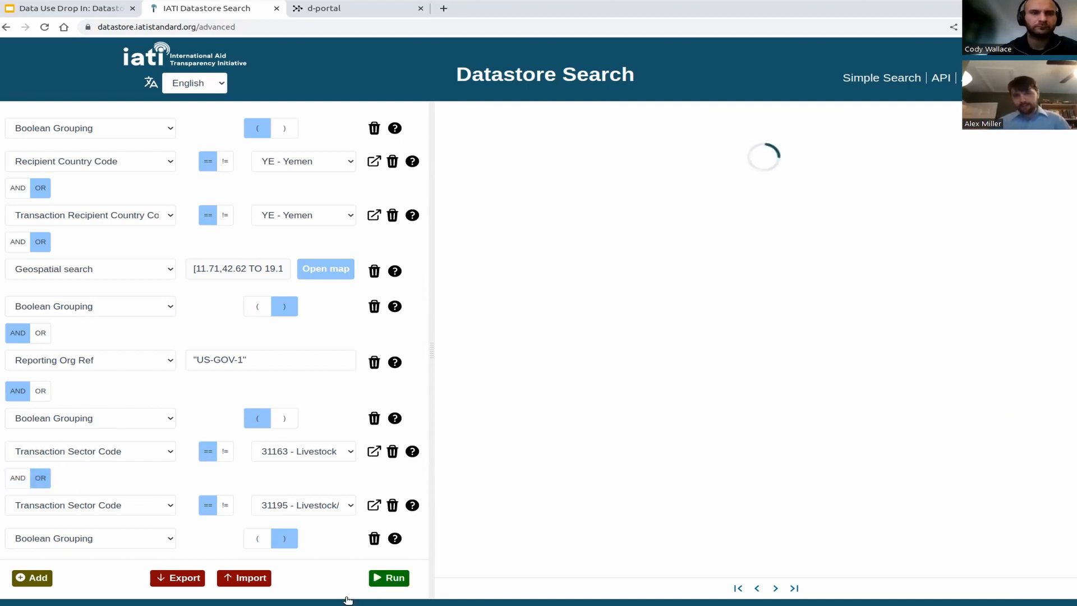
click(392, 578)
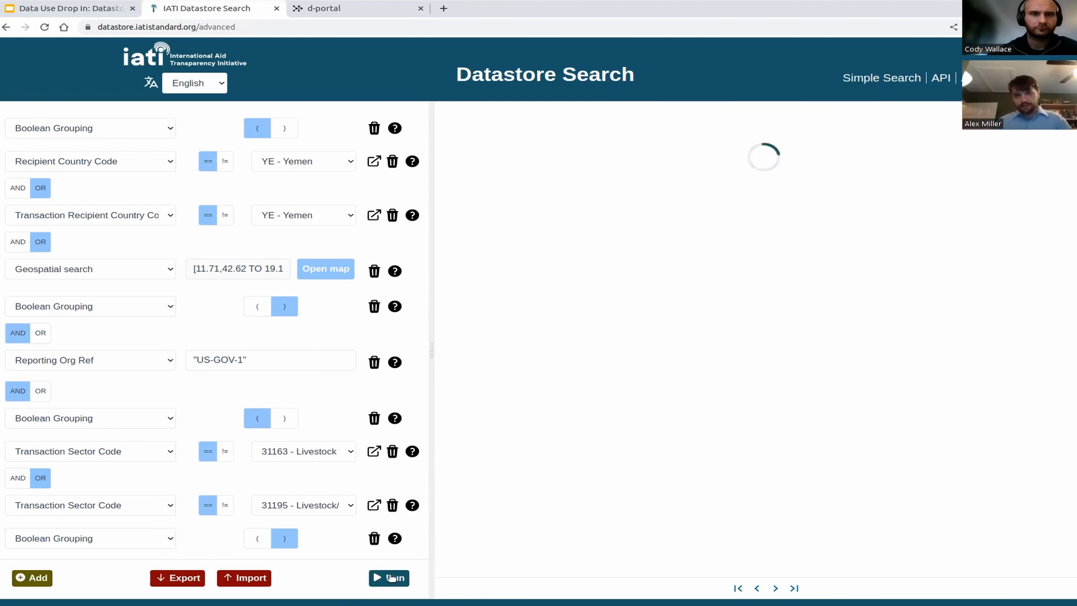
scroll(283, 414, down, 1)
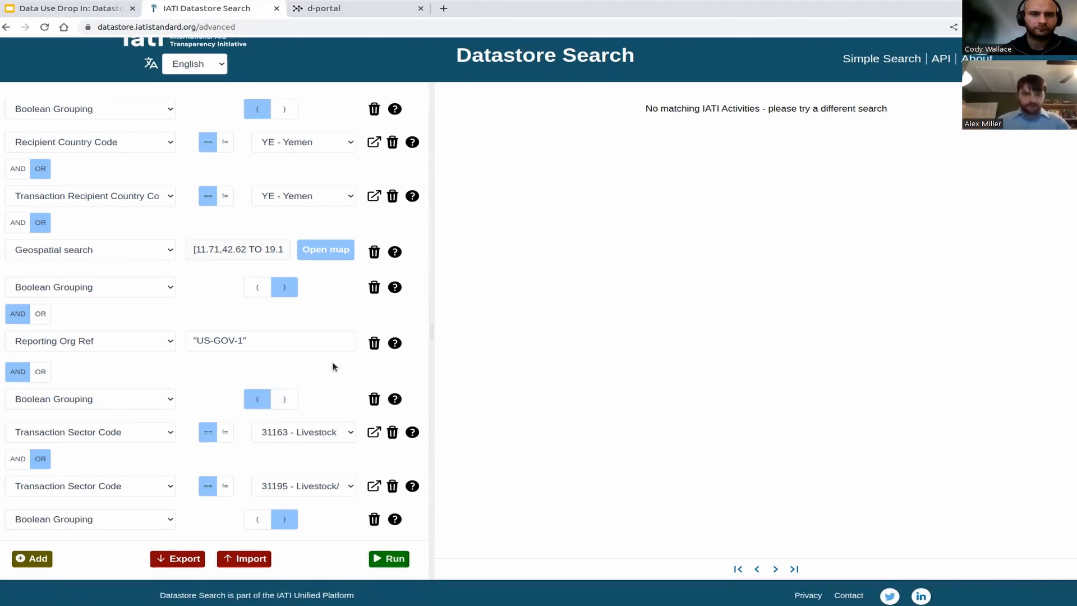
Remove the two livestock Transaction Sector Code filters with their surrounding Boolean groupings and rerun the search.
click(375, 400)
click(394, 418)
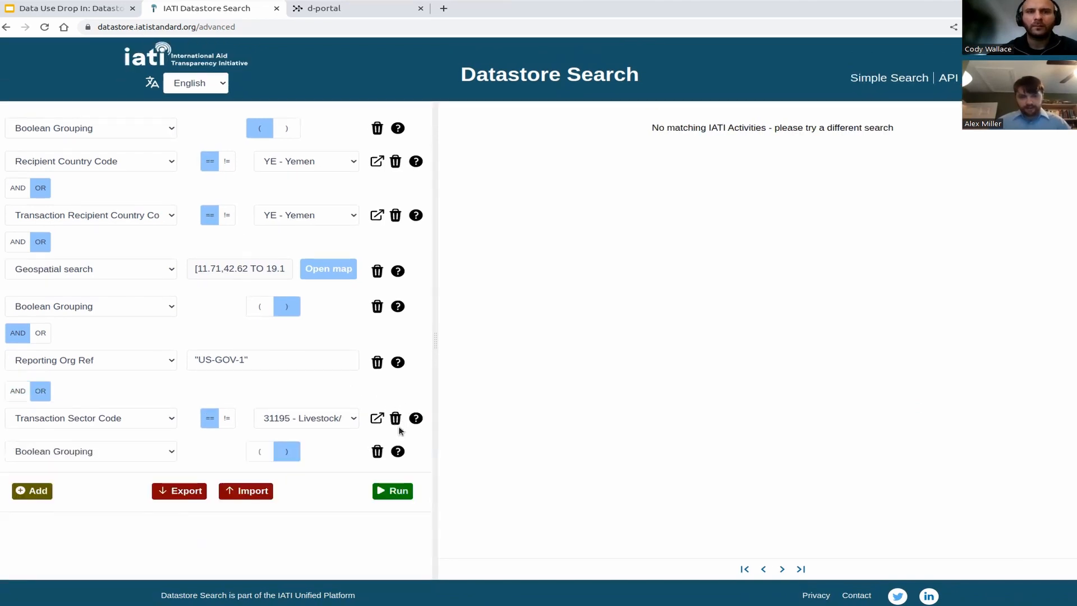
click(395, 420)
click(375, 397)
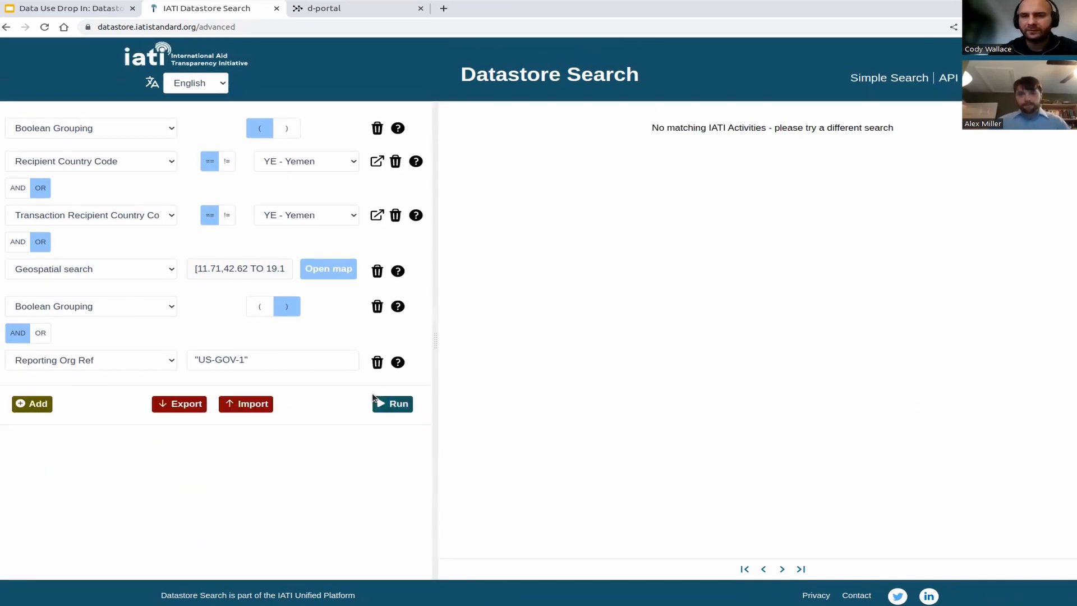
click(393, 407)
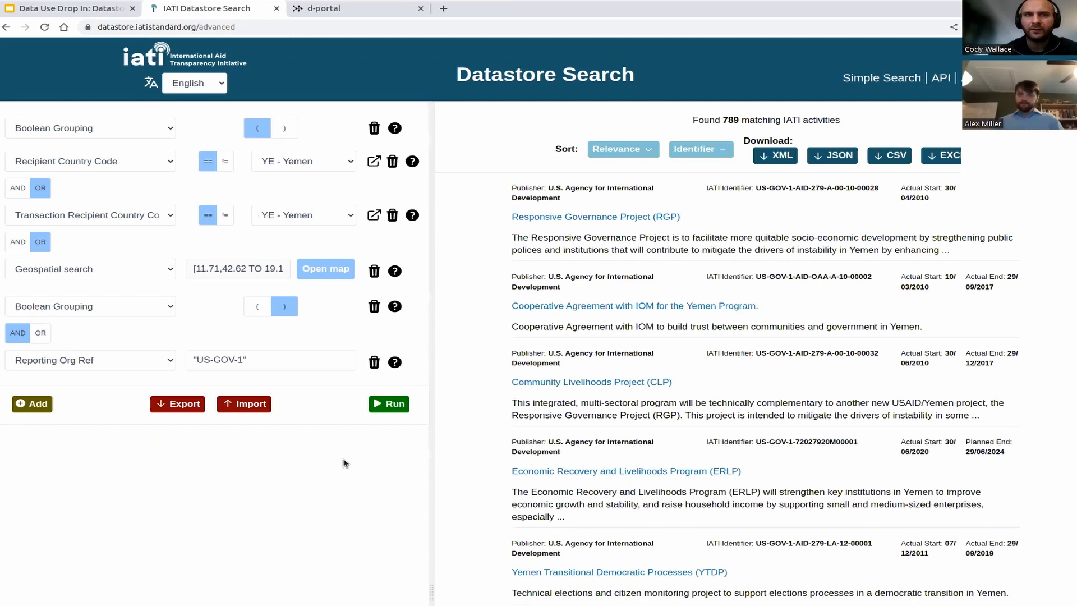
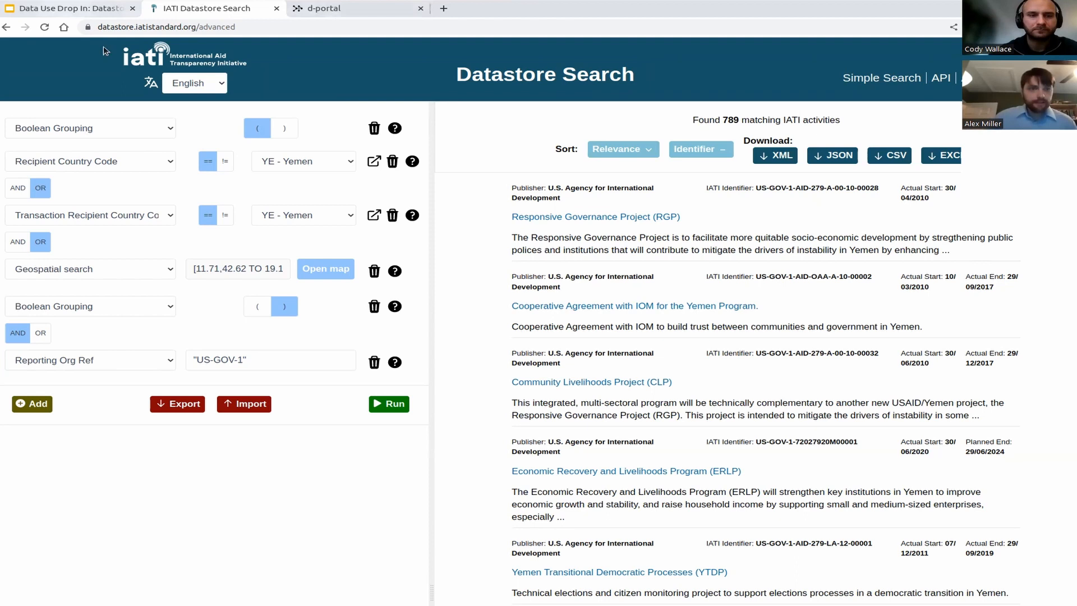
Reload the page to clear the query and add a Location Administrative Vocabulary filter set to G1 - Geonames.
click(45, 27)
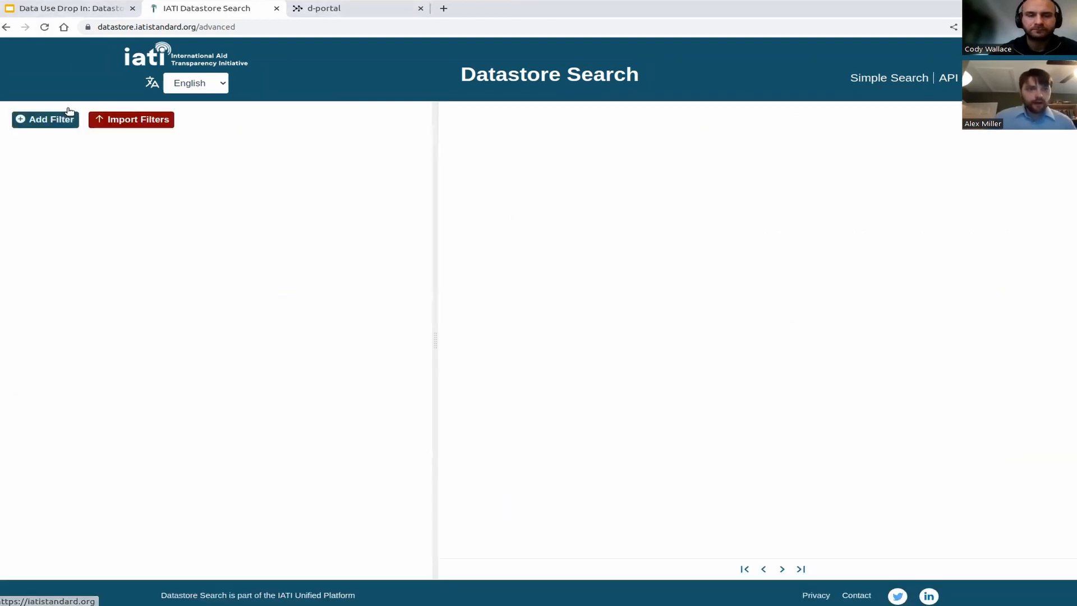
click(68, 112)
click(124, 127)
text(lo)
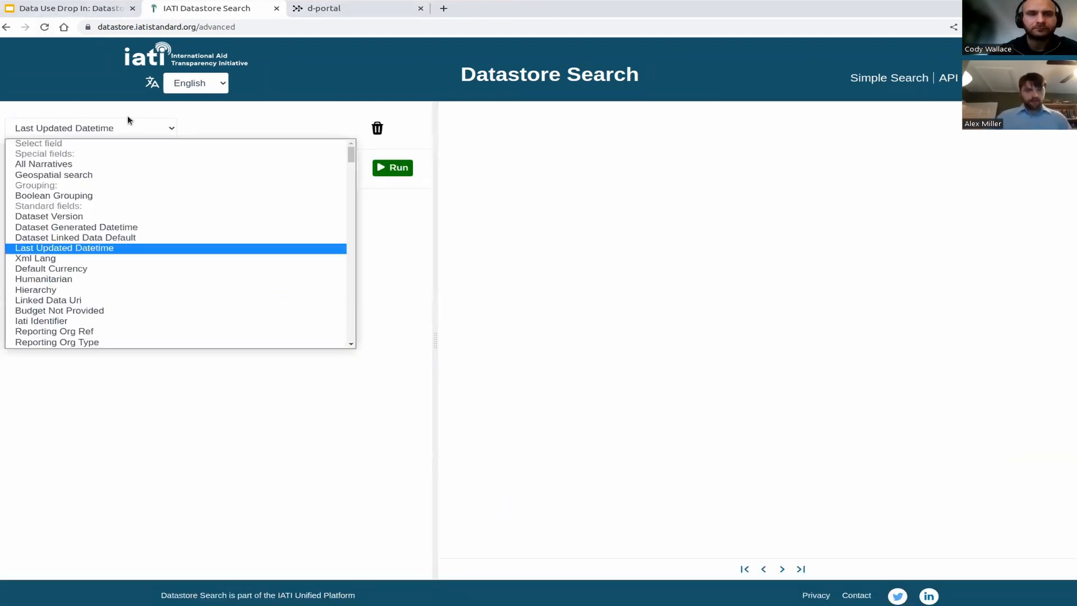
scroll(158, 168, down, 4)
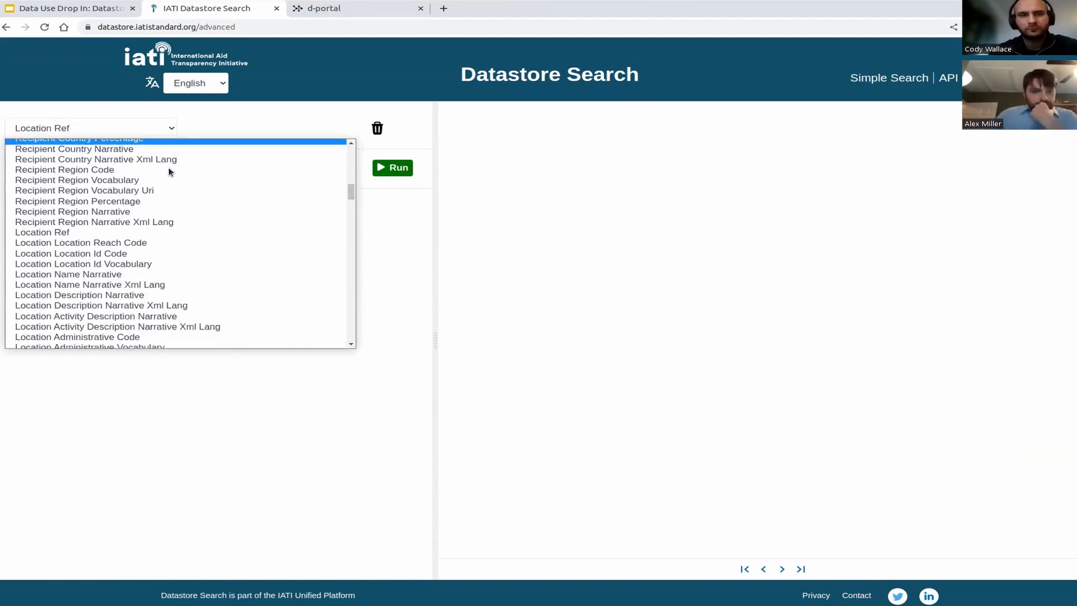
scroll(199, 188, down, 2)
scroll(202, 191, down, 3)
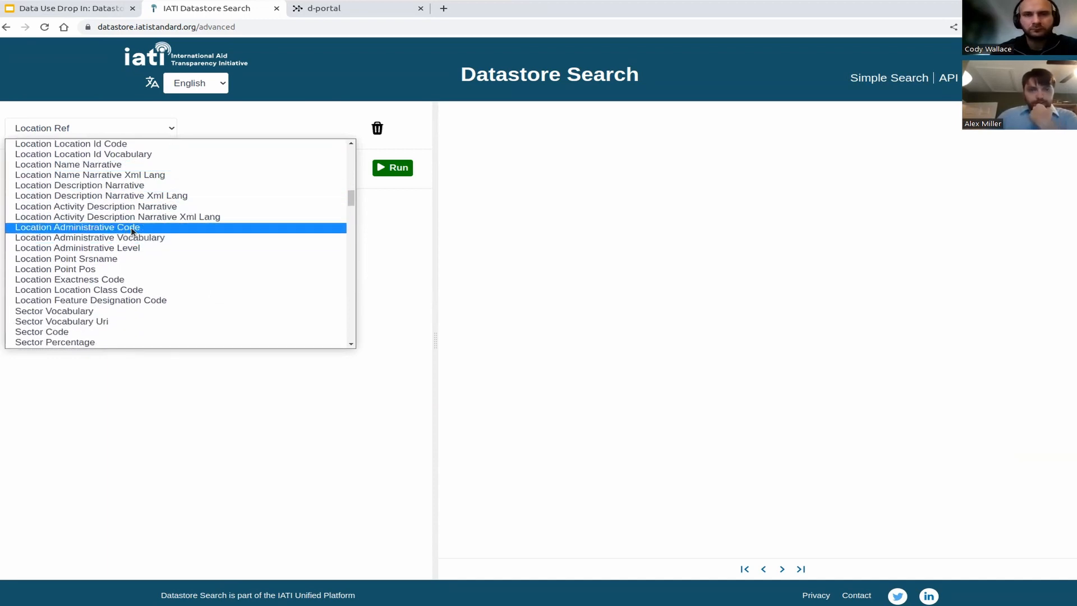
click(157, 238)
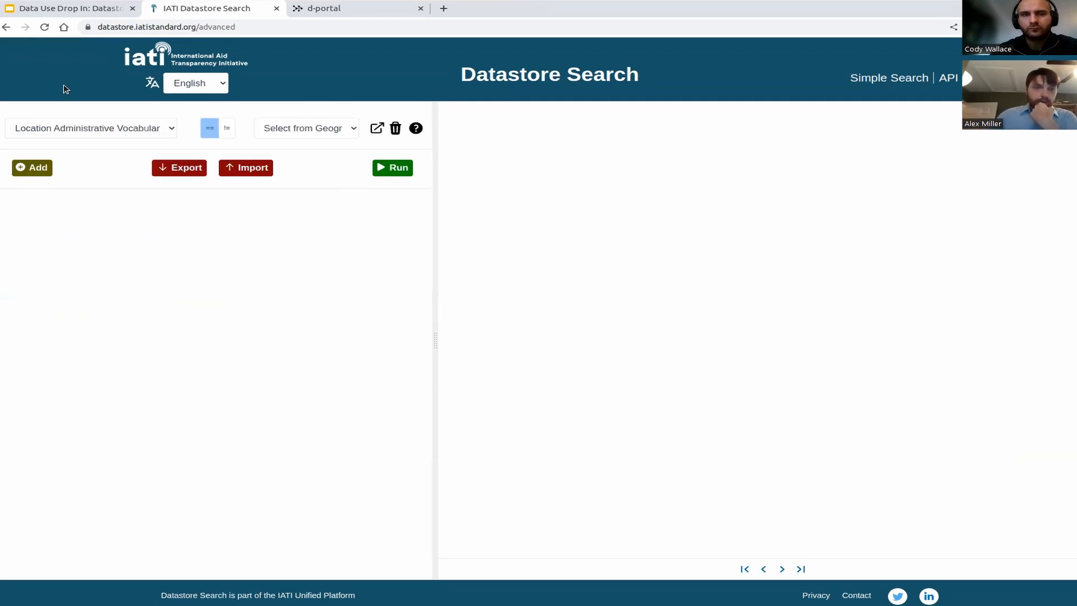
click(338, 133)
click(328, 197)
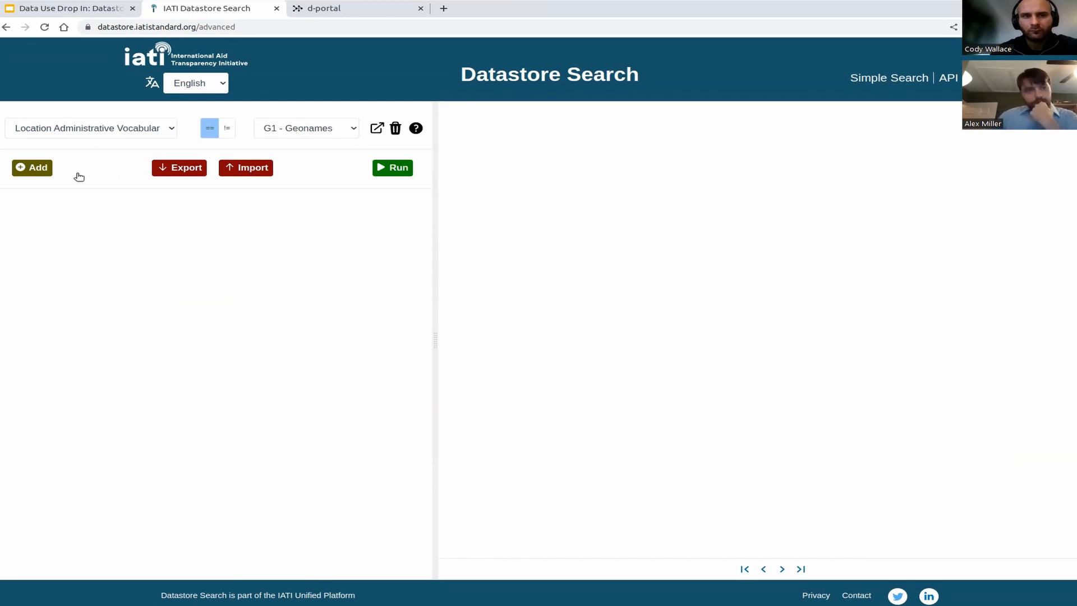
Add a second filter on Location Administrative Code with the value YE - Yemen, combined with AND.
click(32, 167)
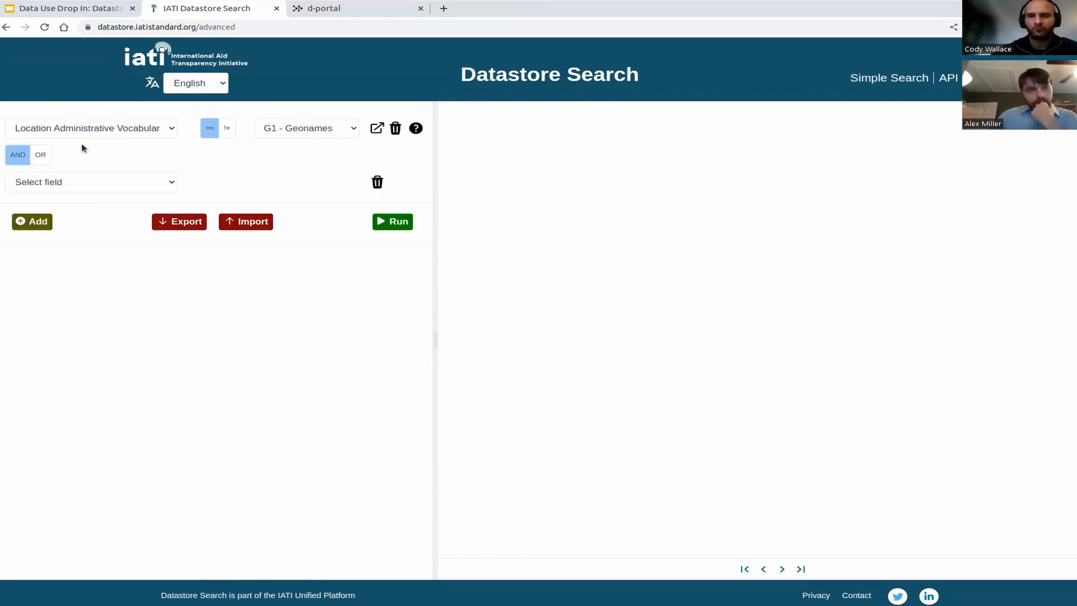
click(62, 182)
text(lo)
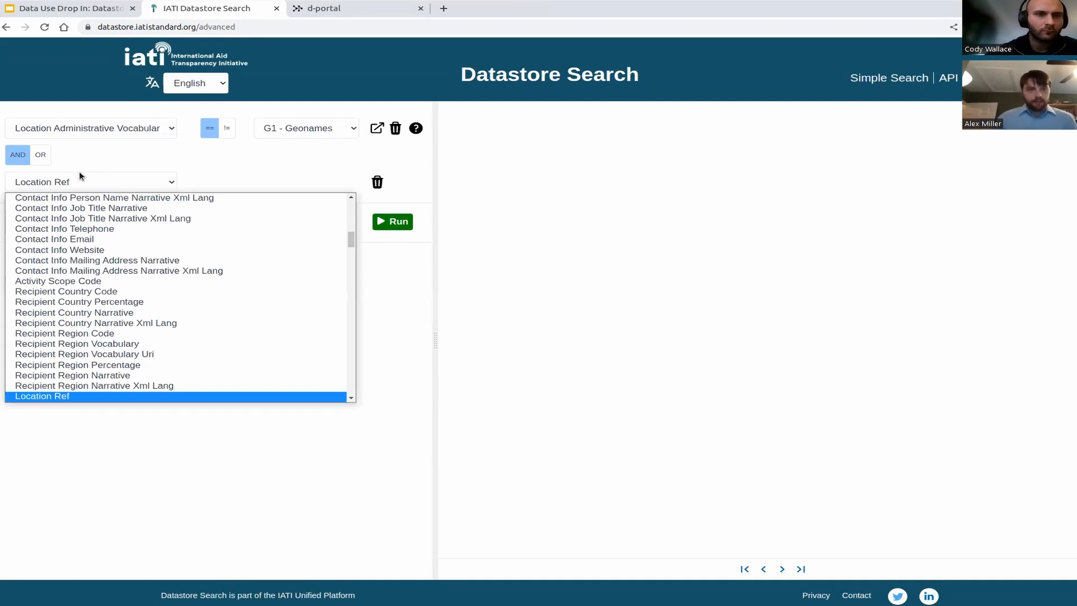
scroll(122, 264, down, 4)
scroll(140, 255, down, 3)
scroll(144, 256, up, 1)
scroll(145, 255, up, 3)
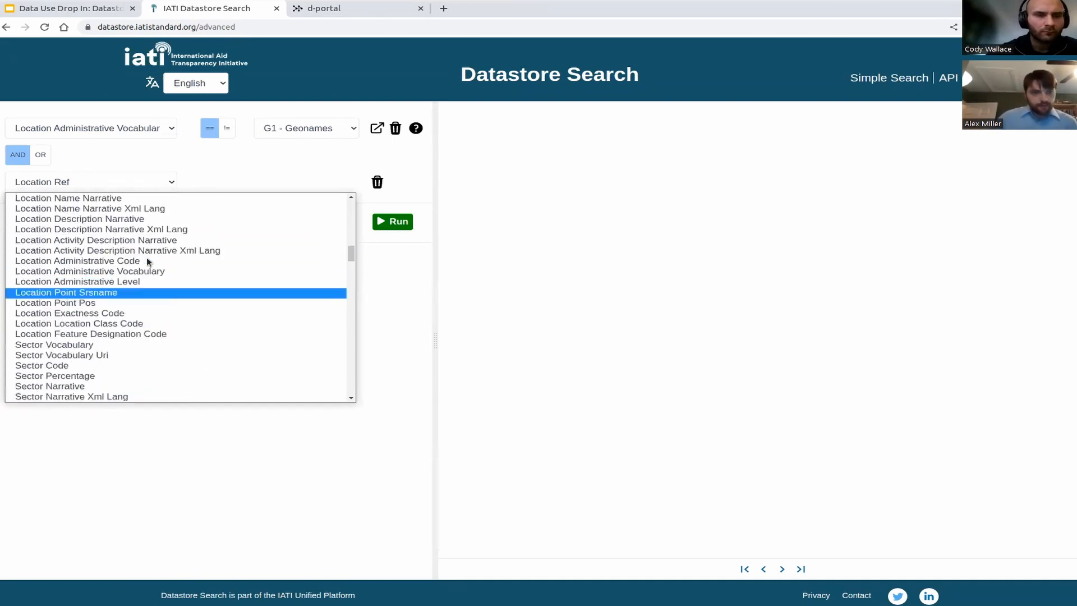
click(144, 308)
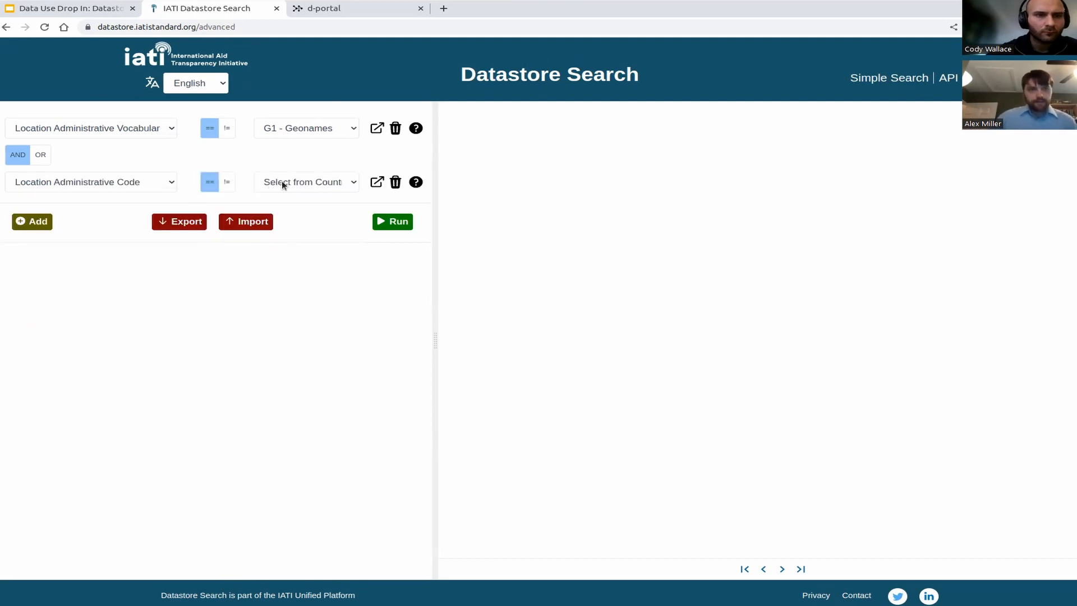
click(282, 182)
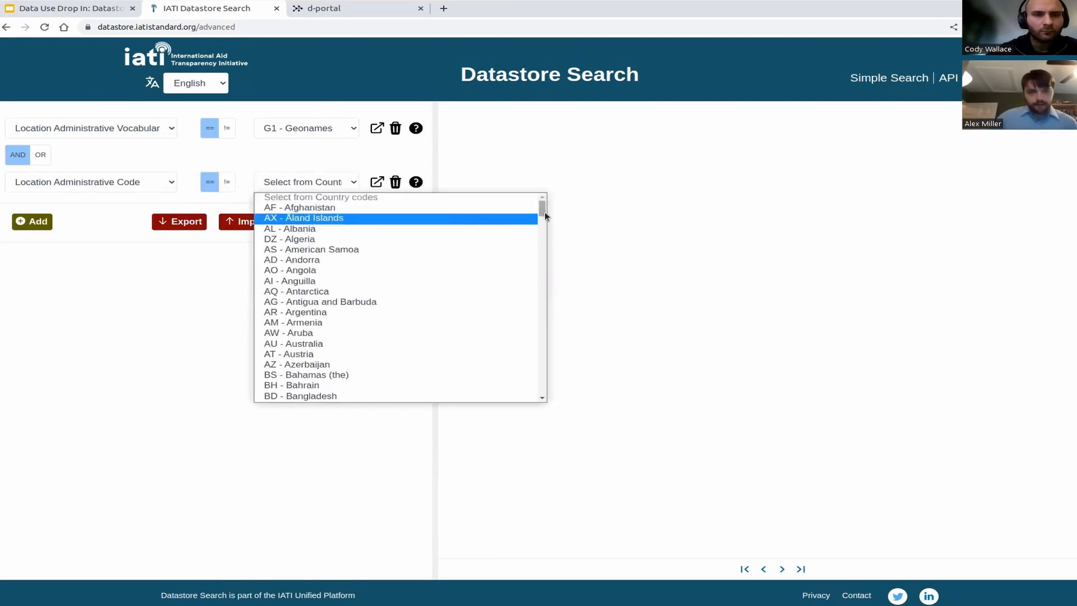
text(ye)
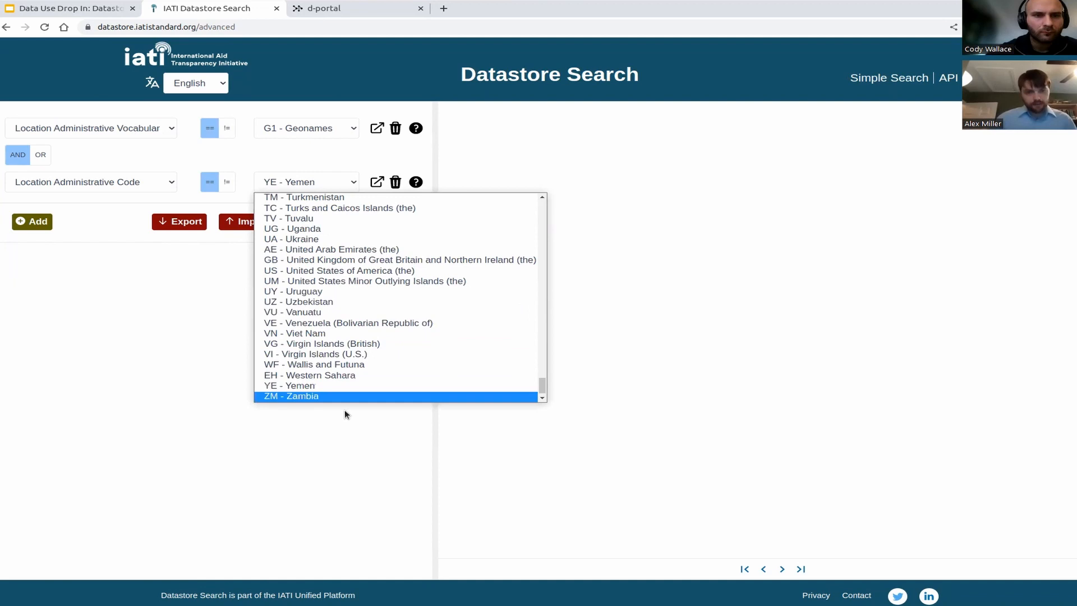
click(331, 384)
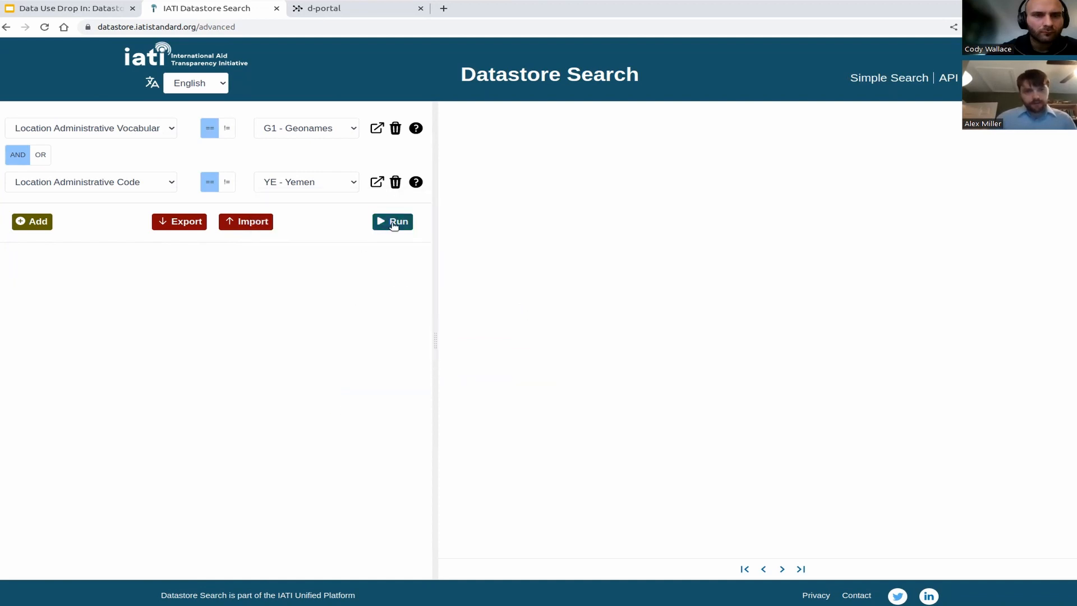
Check the country code options of the Location Administrative Code filter and open its codelist reference.
click(290, 184)
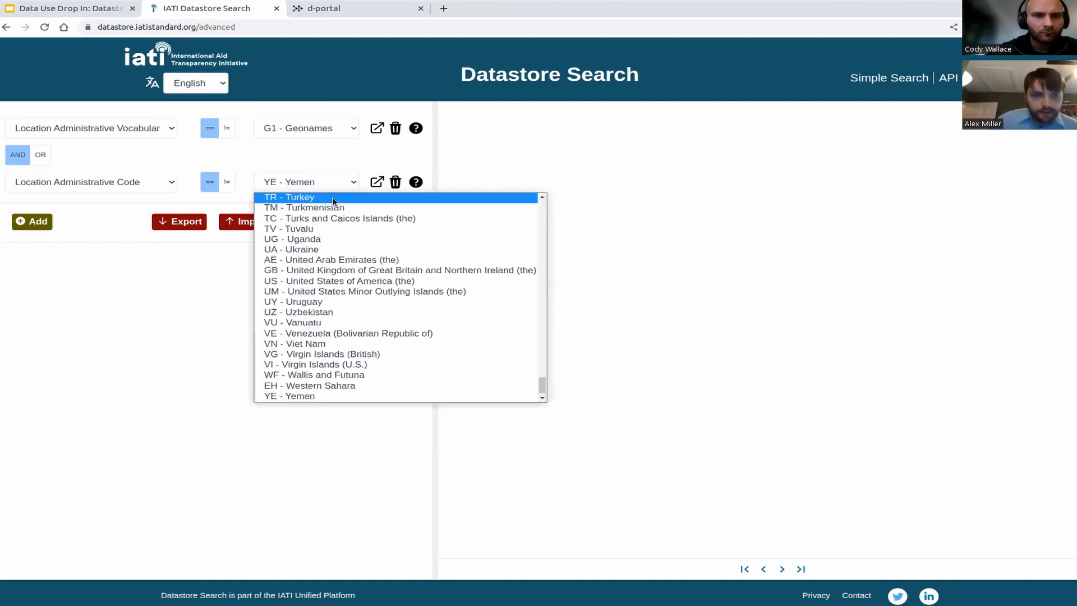
click(281, 153)
click(378, 183)
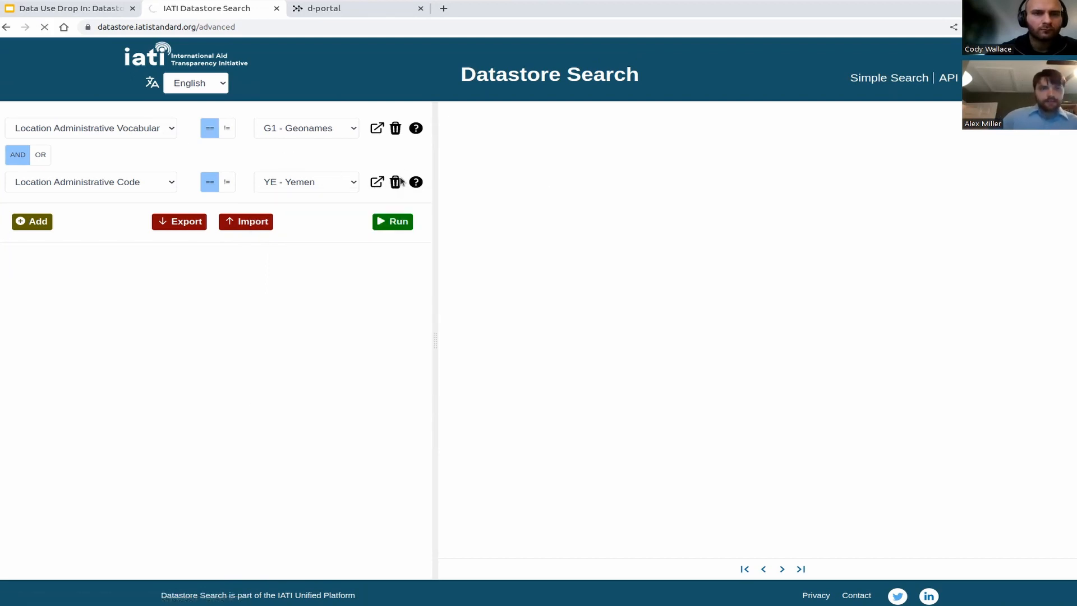
Change the second filter's field to Location Ref and clear its search term.
click(146, 183)
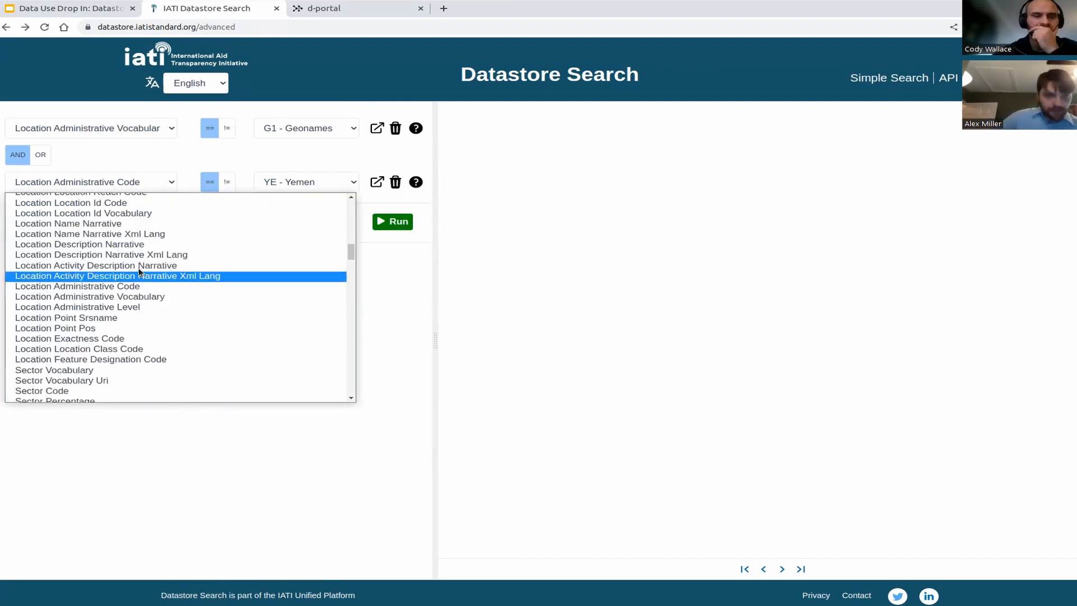
scroll(143, 264, up, 2)
click(112, 291)
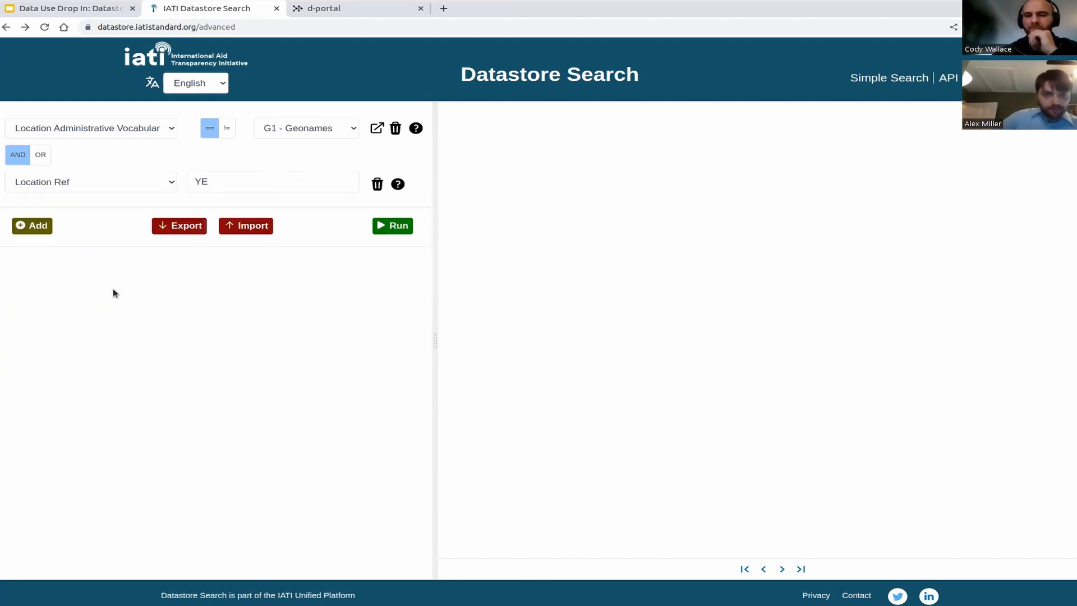
drag(230, 180, 142, 170)
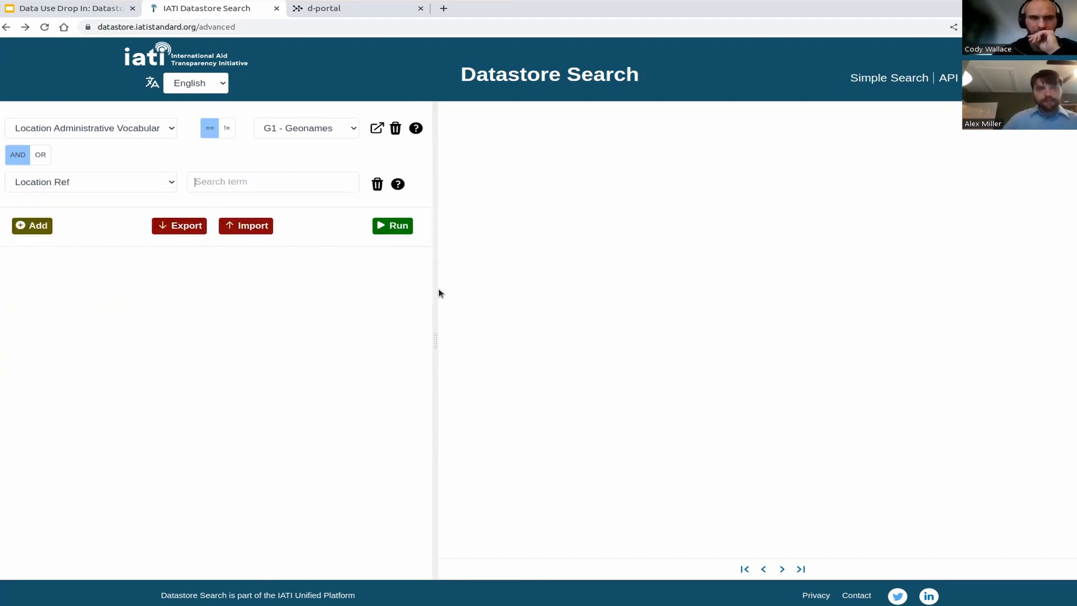
Search the web for geonames in a new browser tab and open the GeoNames website.
click(443, 8)
text(geo)
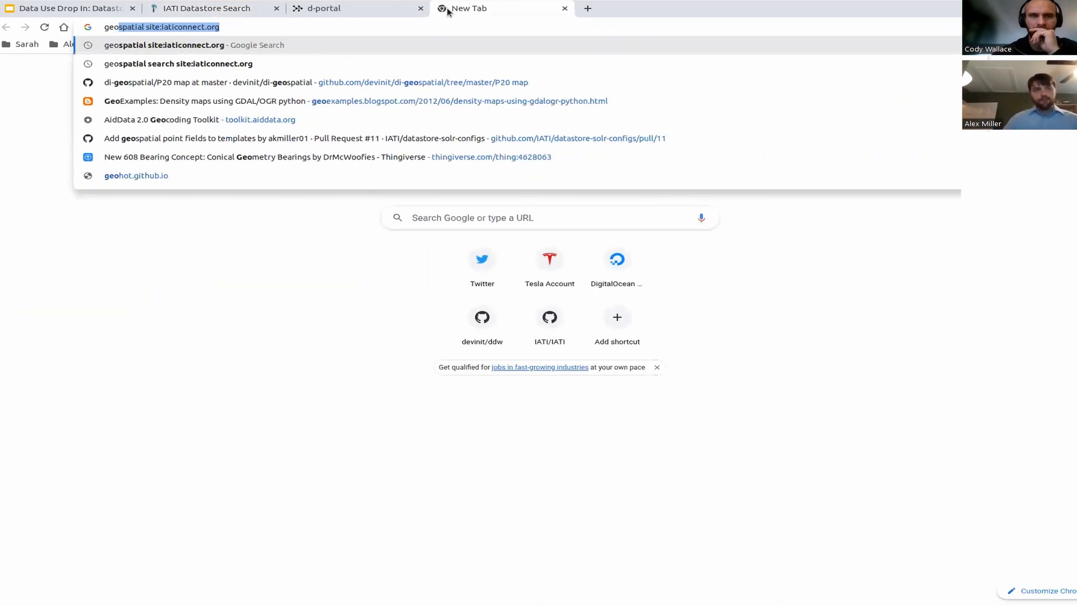
text(names)
key(Return)
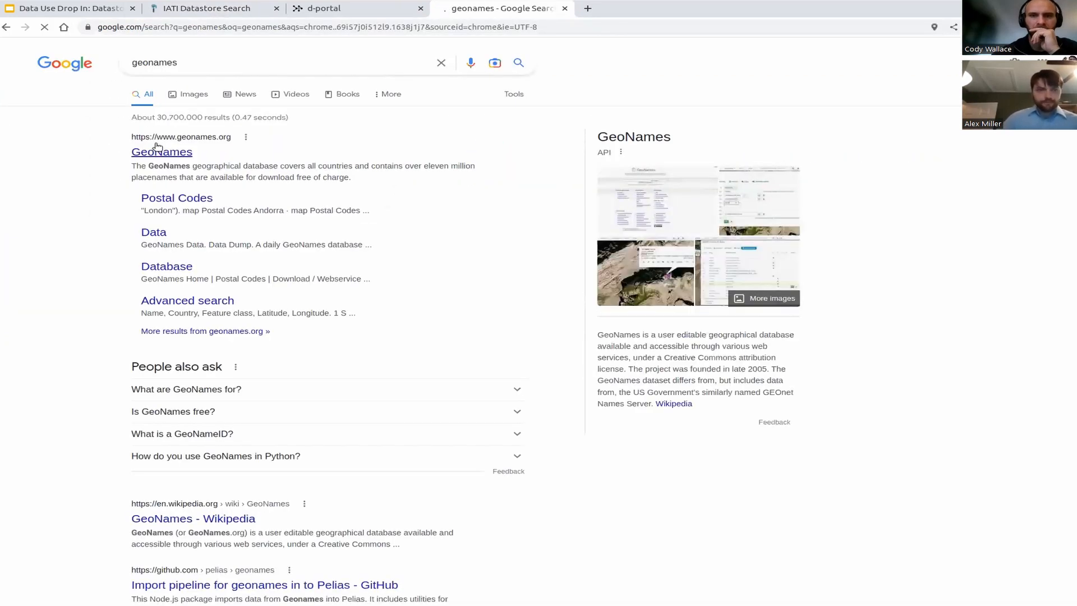
click(159, 151)
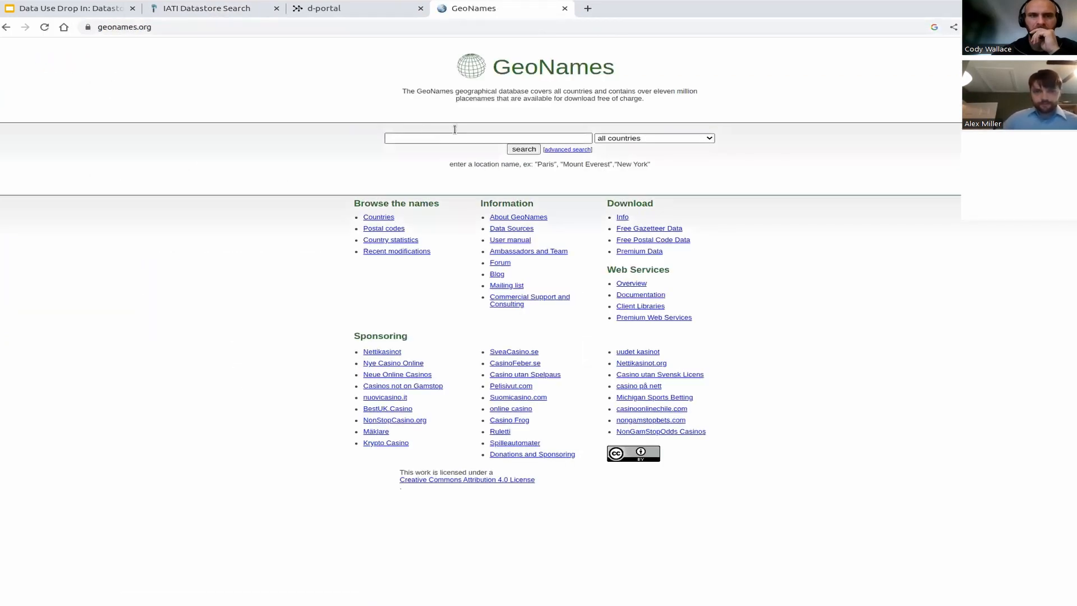
Search GeoNames for yemen, open the country's record and copy its ID 69543 from the page address.
click(462, 138)
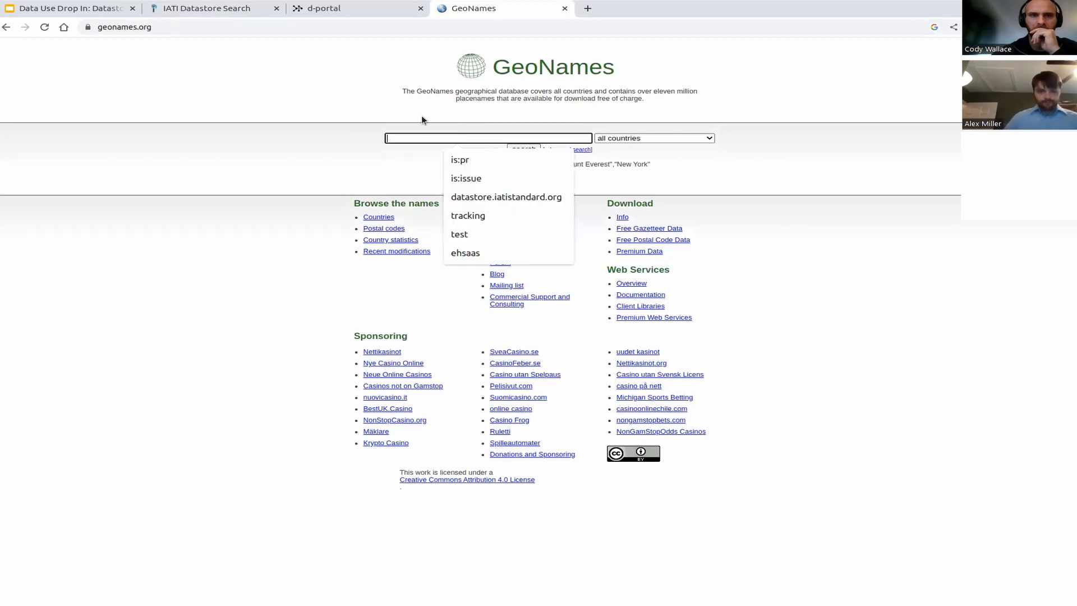
text(yemen)
key(Return)
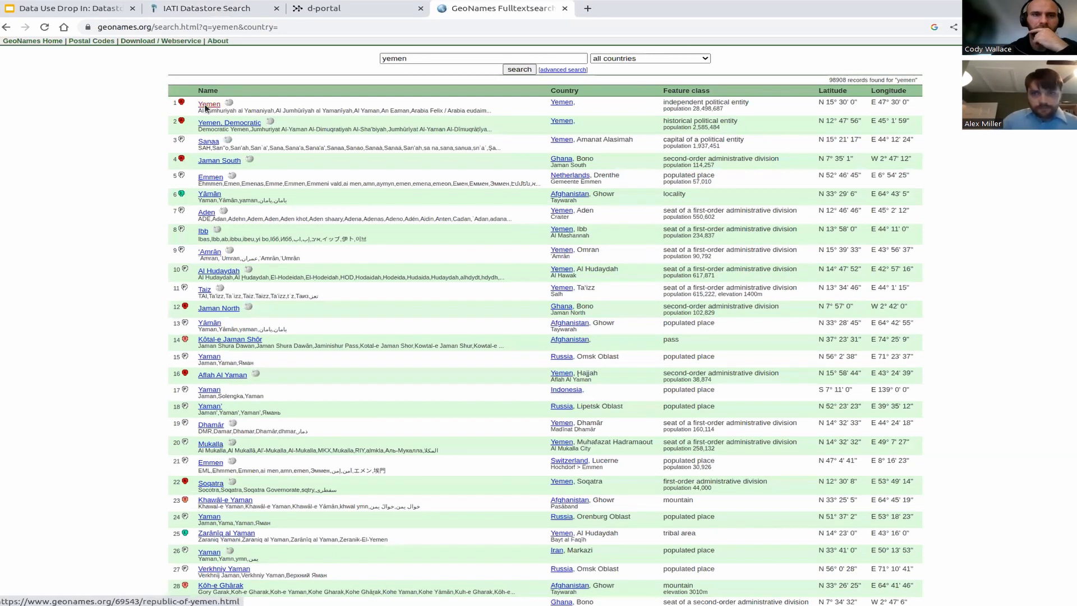
click(204, 104)
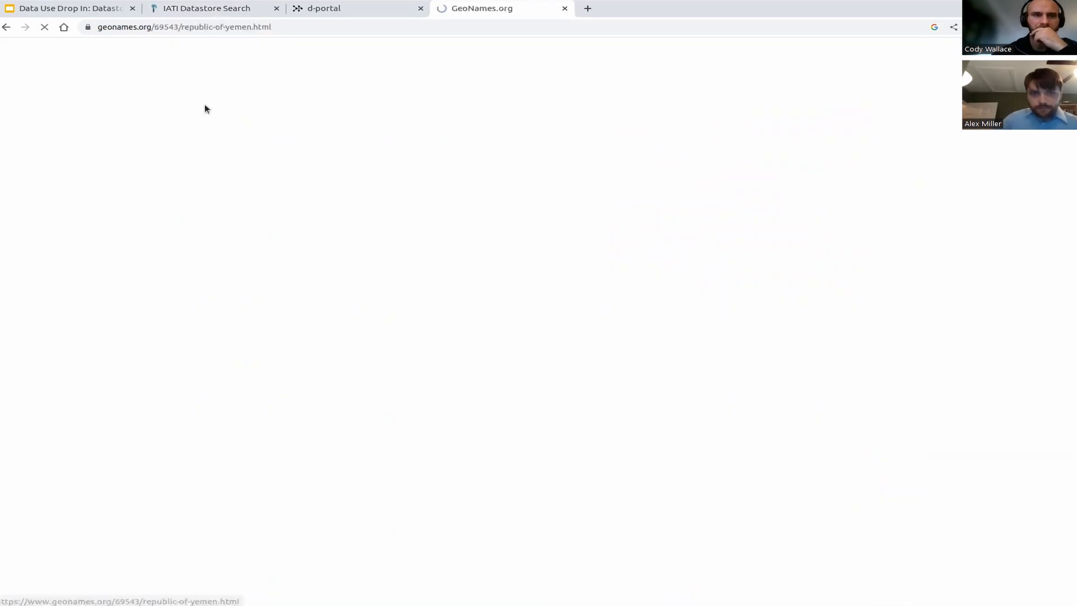
double_click(167, 26)
right_click(222, 29)
click(268, 88)
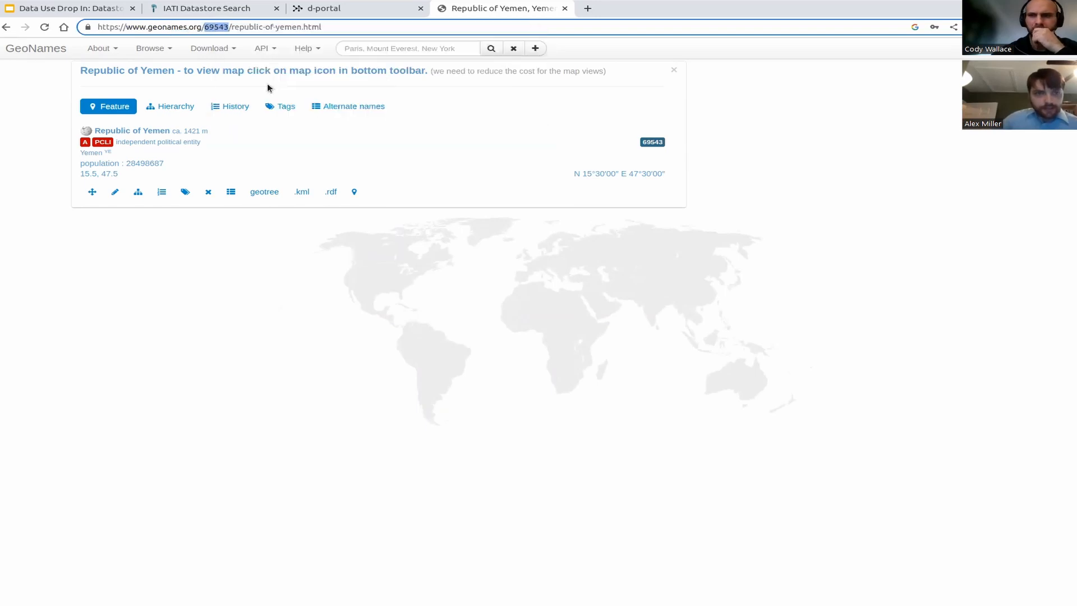
Back in the IATI Datastore Search, delete the Location Administrative Vocabulary filter and run the search with Location Ref 69543.
click(219, 8)
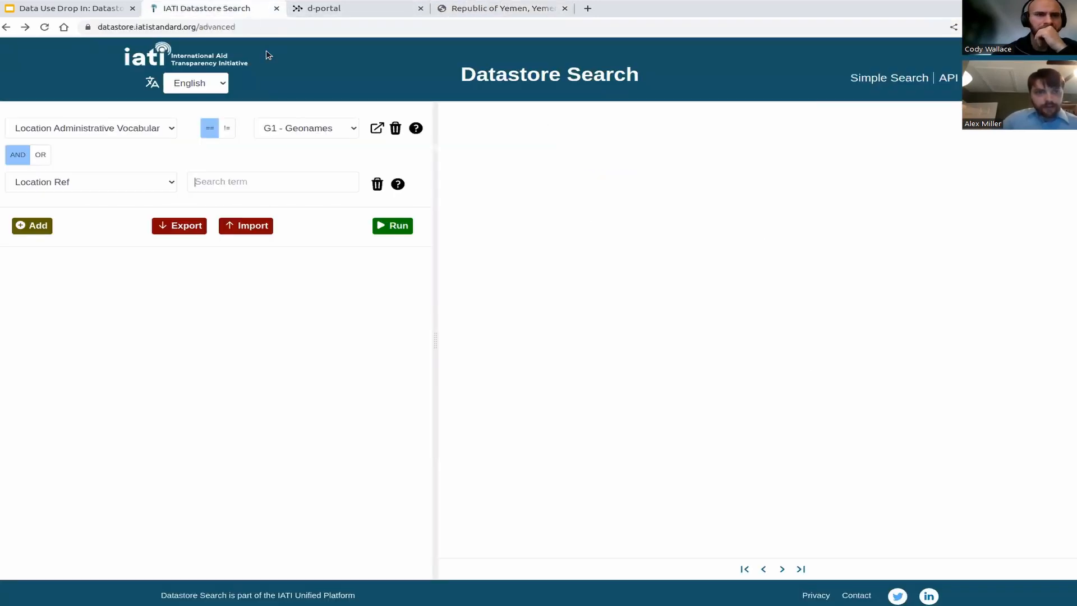
click(397, 128)
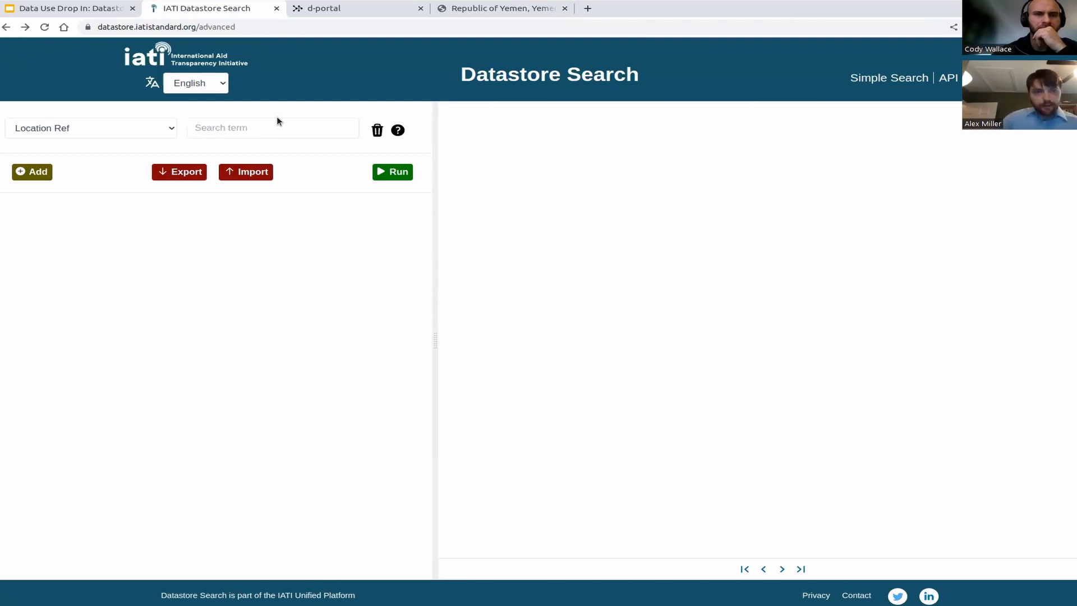
click(408, 178)
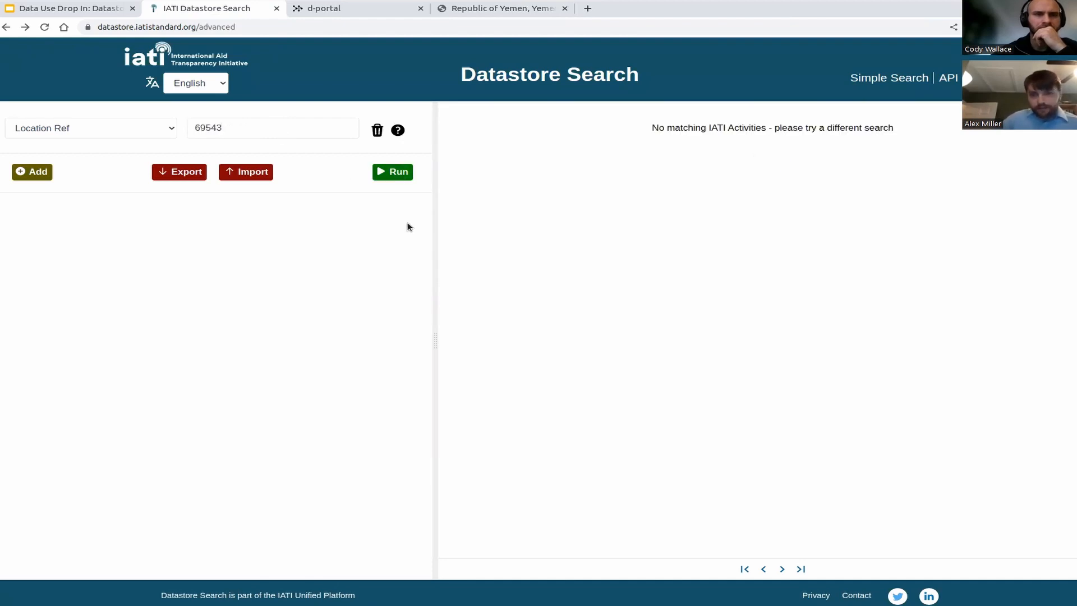
Change the remaining filter's field to Location Administrative Code.
click(164, 128)
scroll(202, 168, down, 3)
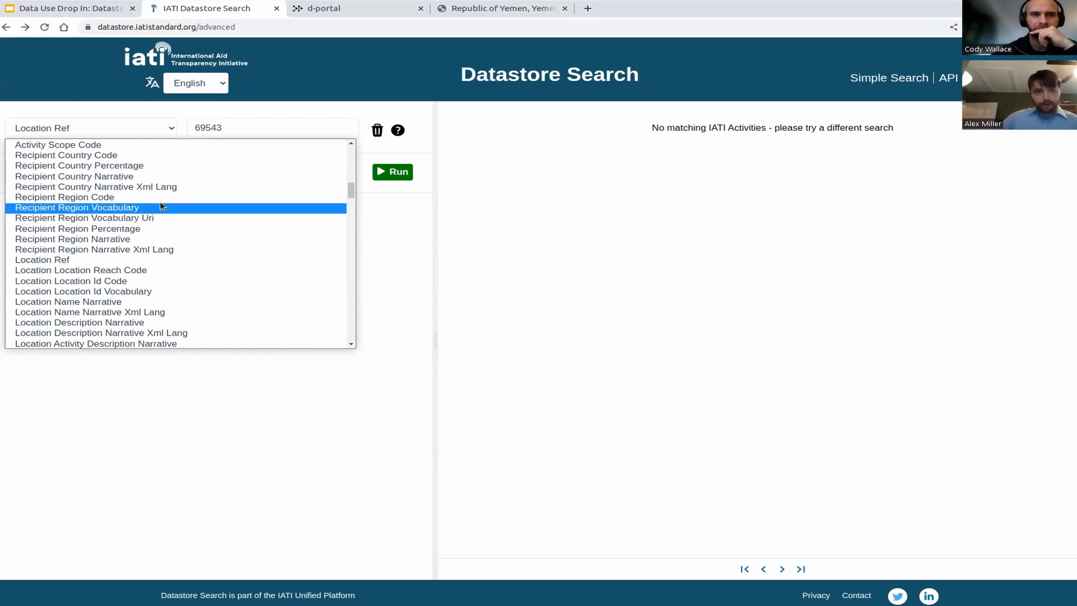
scroll(162, 208, up, 2)
scroll(168, 216, down, 5)
scroll(175, 219, up, 3)
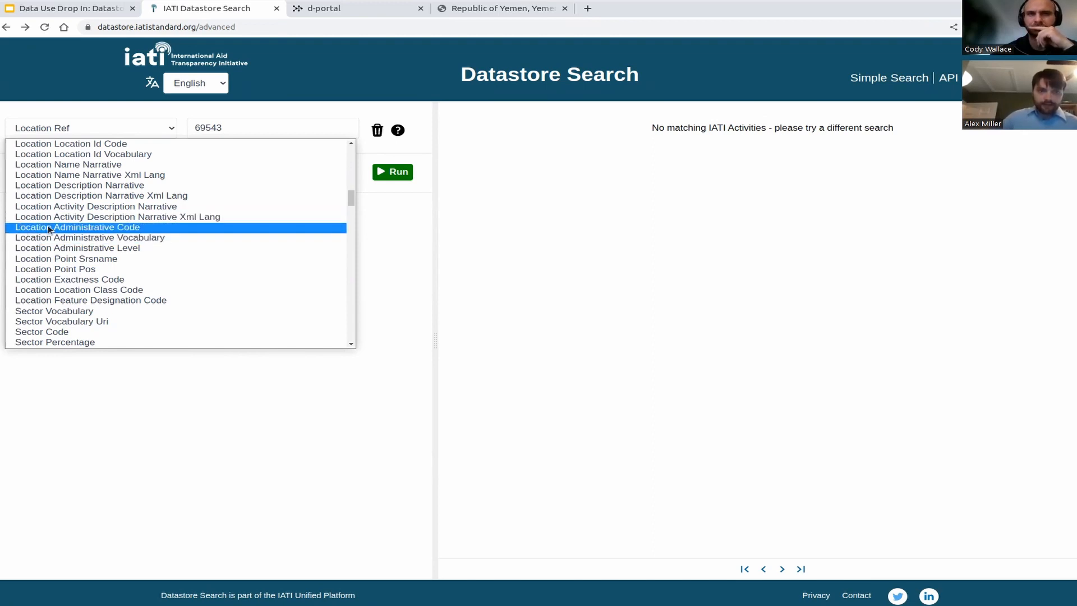
click(80, 227)
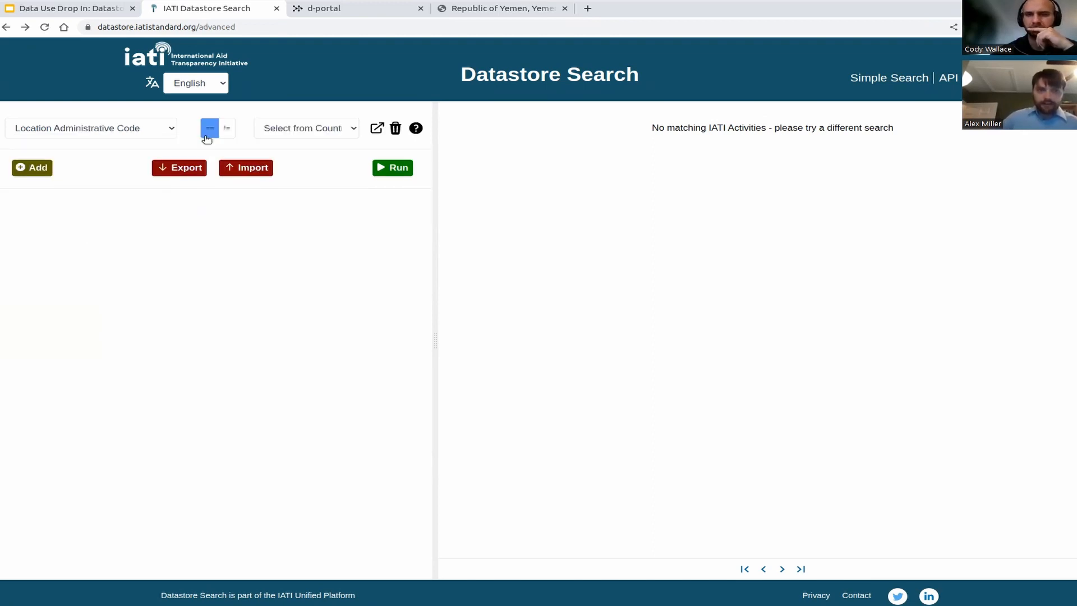
click(304, 134)
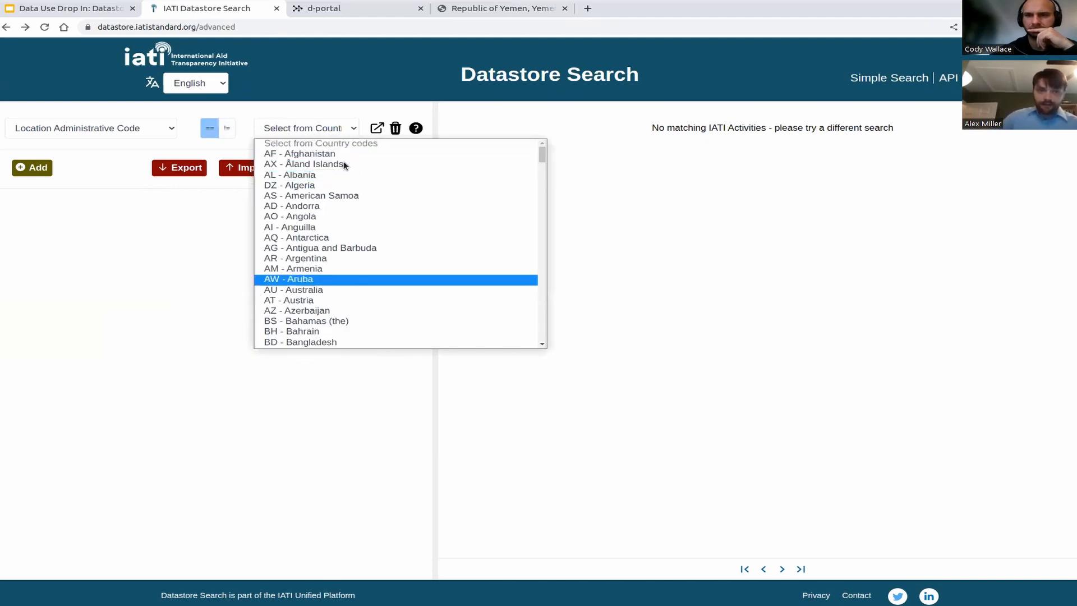
scroll(355, 201, down, 4)
scroll(357, 203, up, 4)
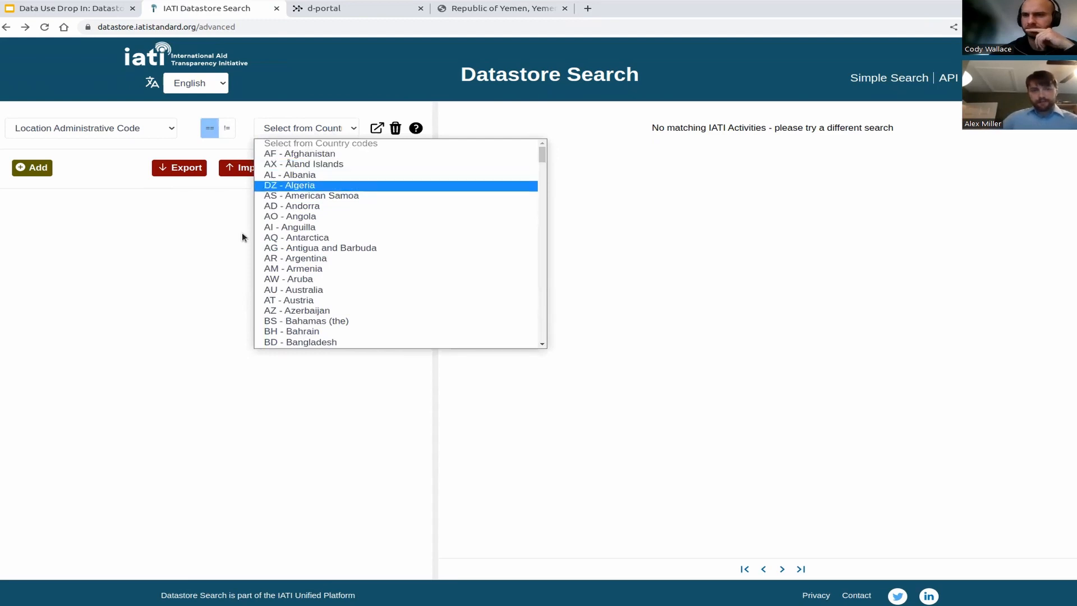
click(196, 247)
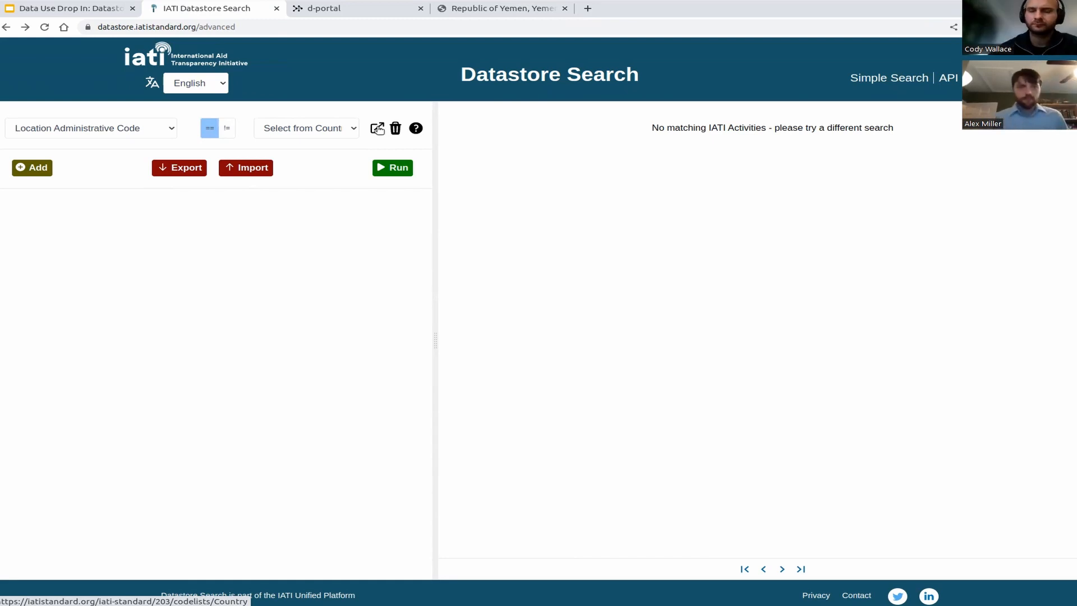
Reload the page to clear the search and add a Reporting Org Ref filter with the term "US-GOV-1".
click(44, 27)
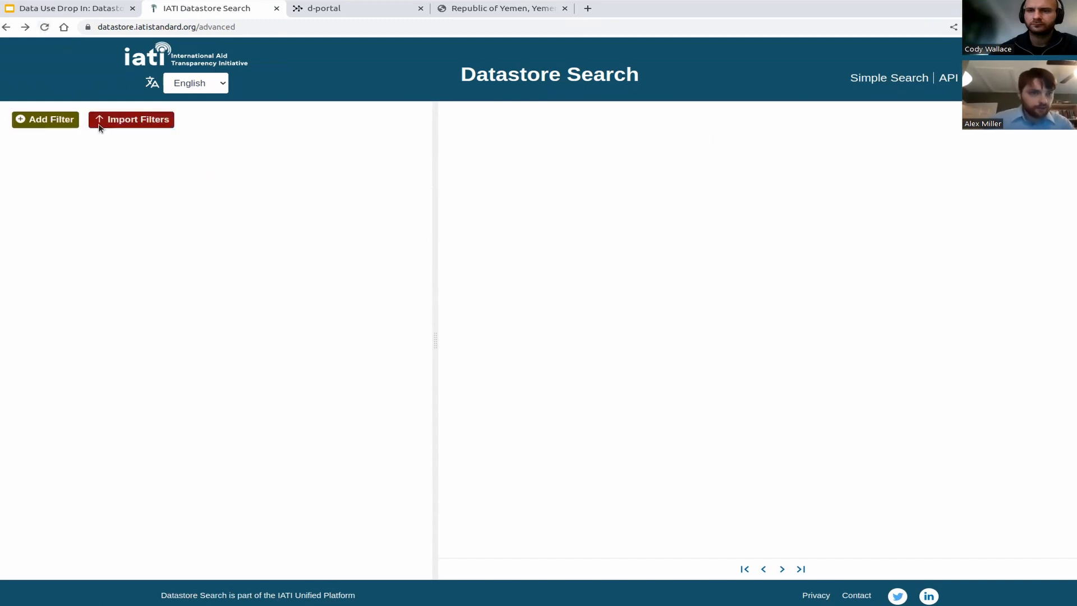
click(88, 127)
scroll(98, 241, down, 5)
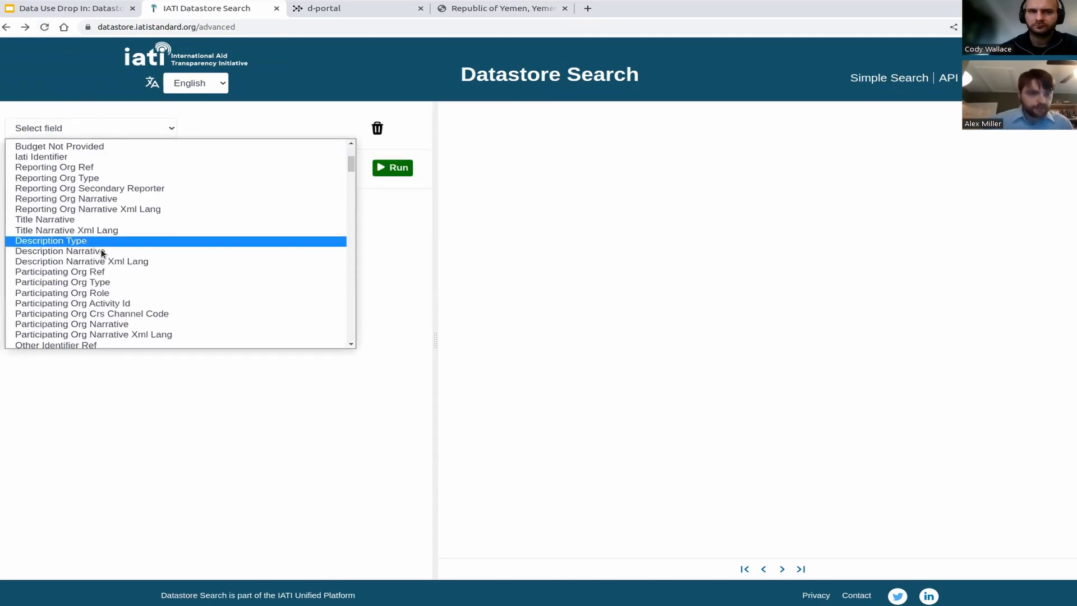
click(98, 167)
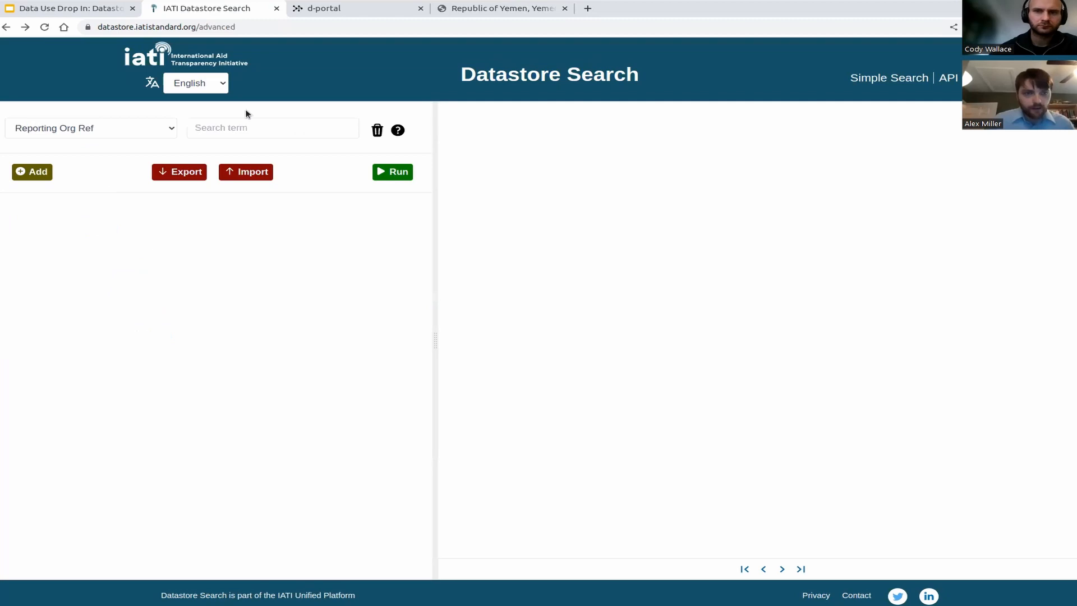
text("US-GOV-1)
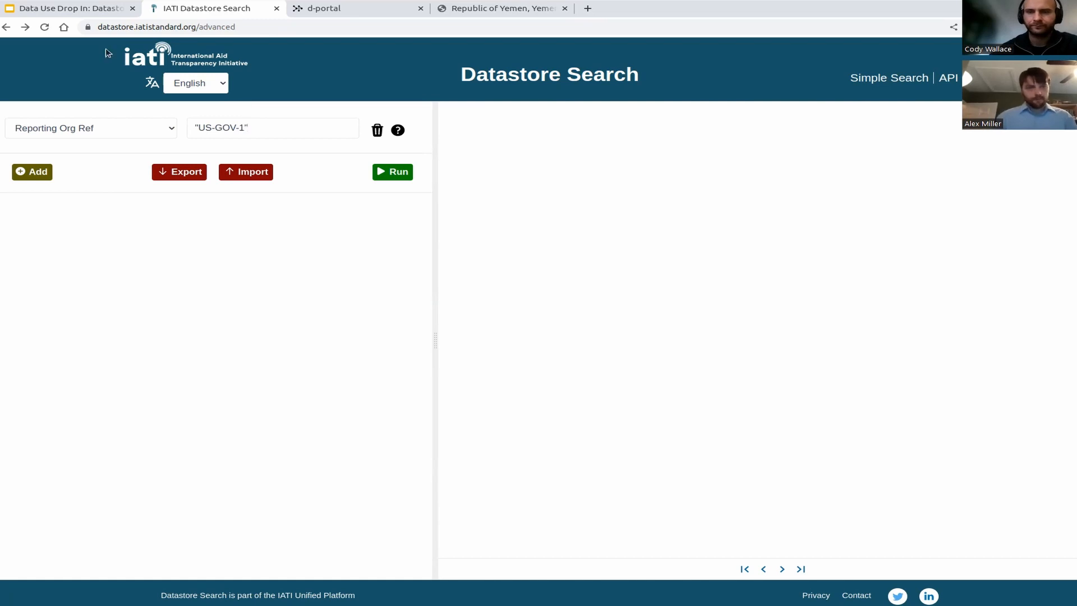
Add a Boolean Grouping row with an opening bracket, joined by AND to the Reporting Org Ref filter.
click(35, 171)
click(113, 185)
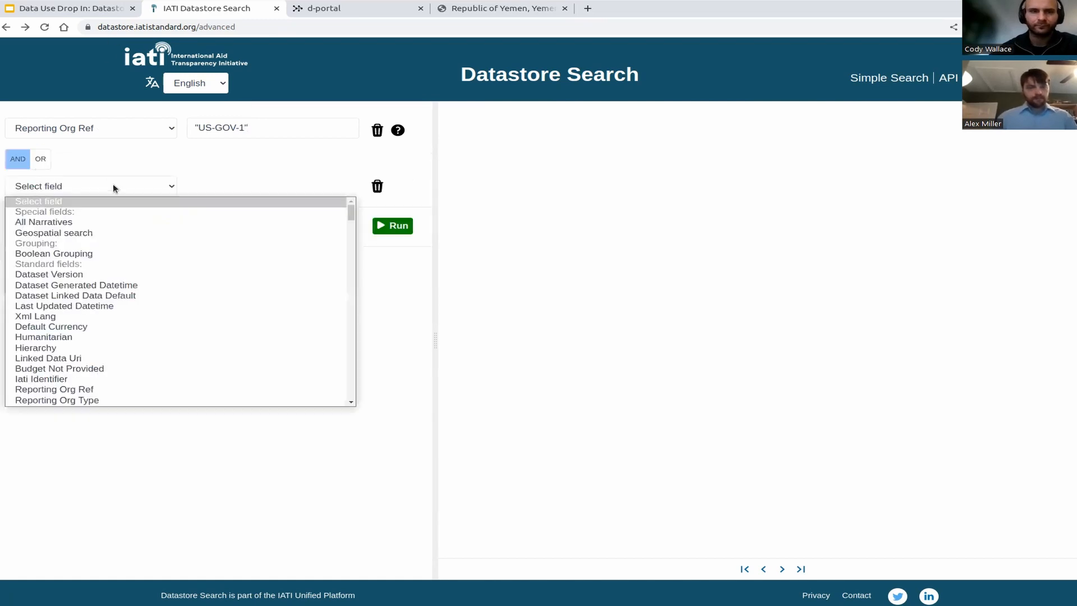
click(107, 254)
click(260, 186)
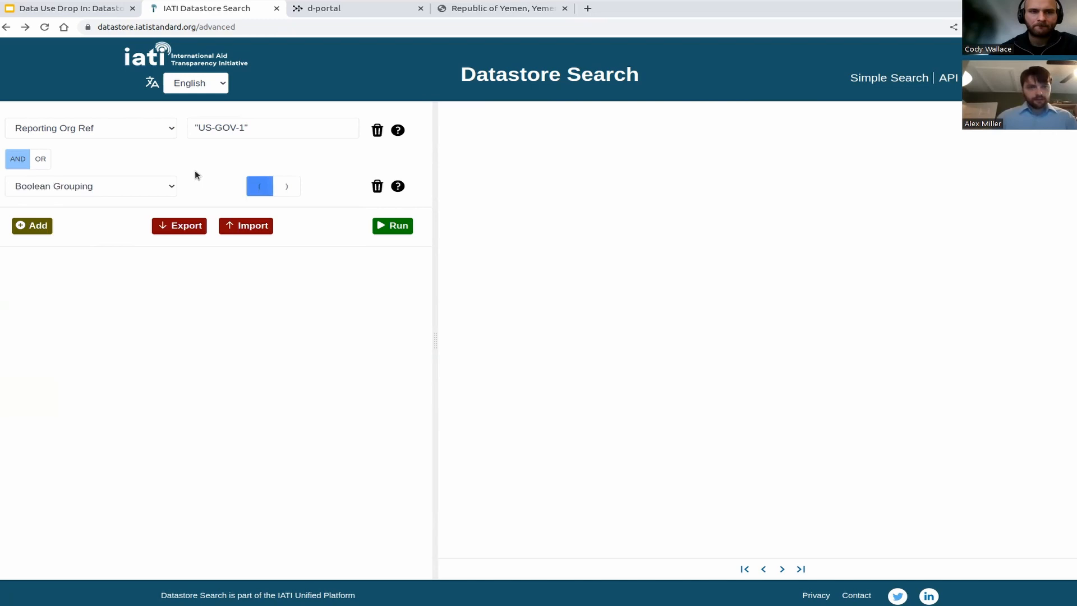
Inside the group, add a Recipient Country Code filter equal to YE - Yemen.
click(32, 225)
click(66, 219)
text(rec)
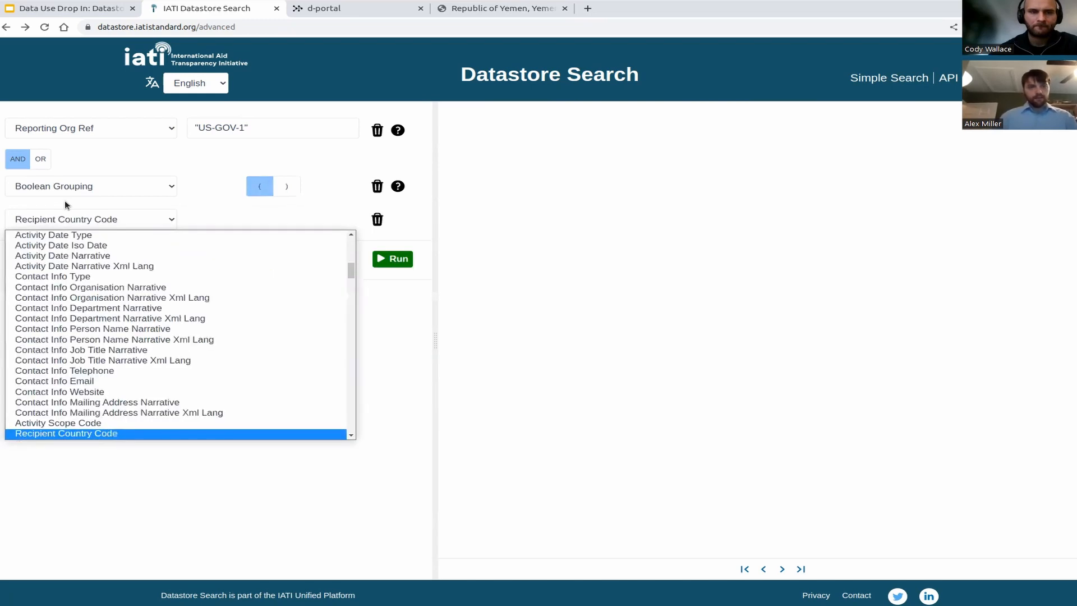
scroll(112, 287, down, 2)
click(127, 378)
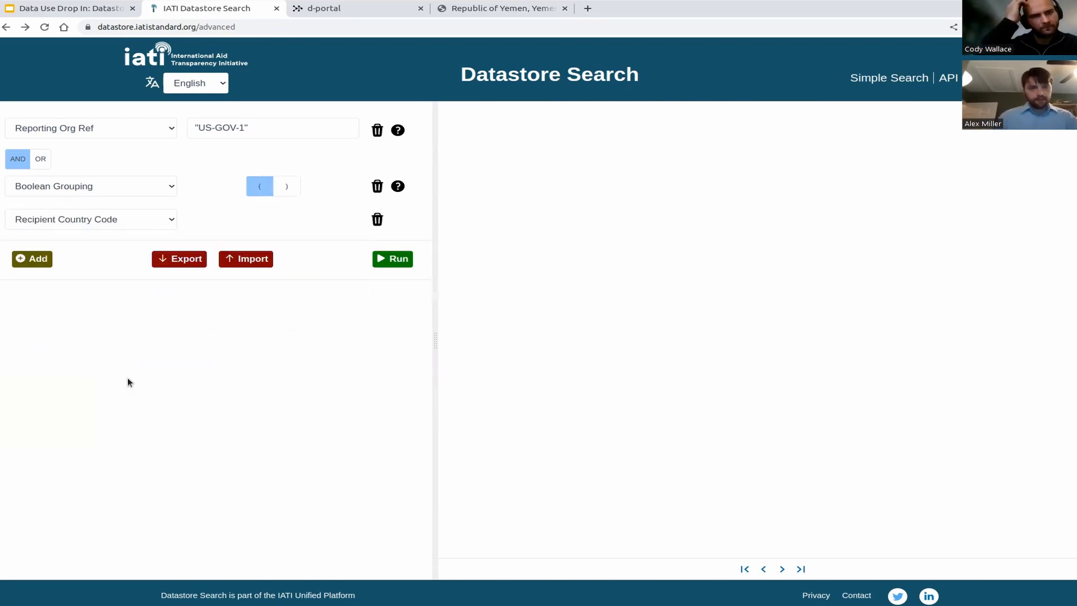
click(297, 223)
text(ye)
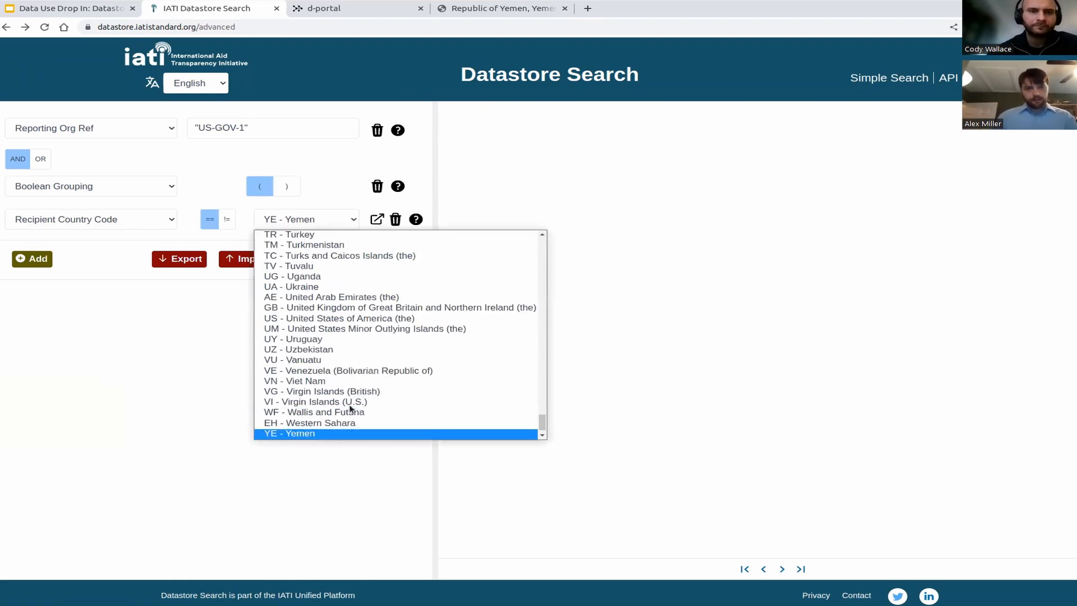
click(338, 434)
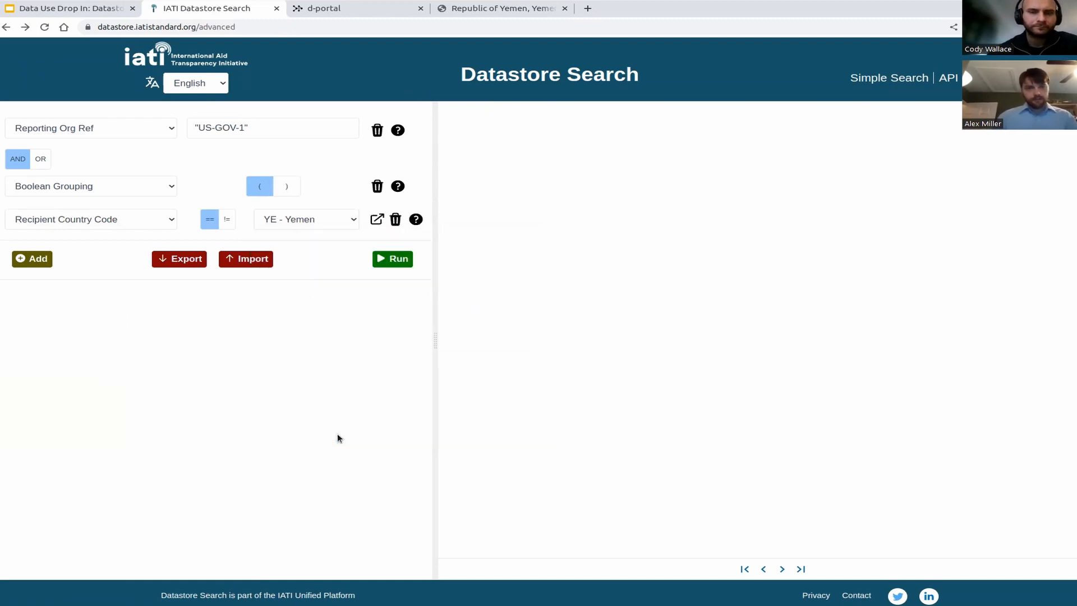
Add a Transaction Recipient Country Code filter equal to YE - Yemen, joined with OR to the Recipient Country Code filter.
click(39, 264)
click(44, 247)
click(83, 272)
text(transaction reci)
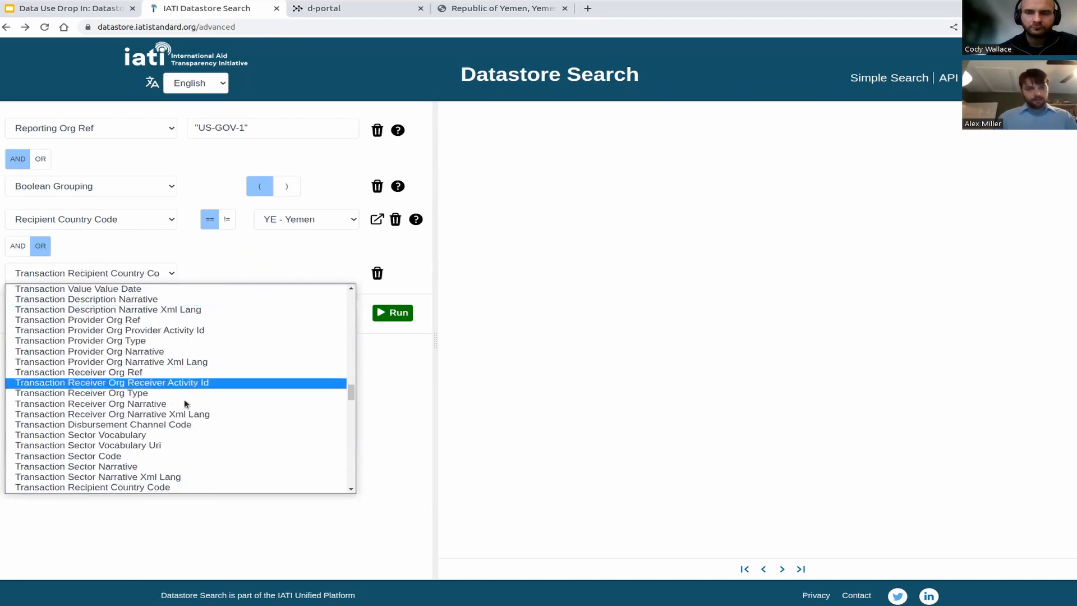
click(150, 487)
click(329, 273)
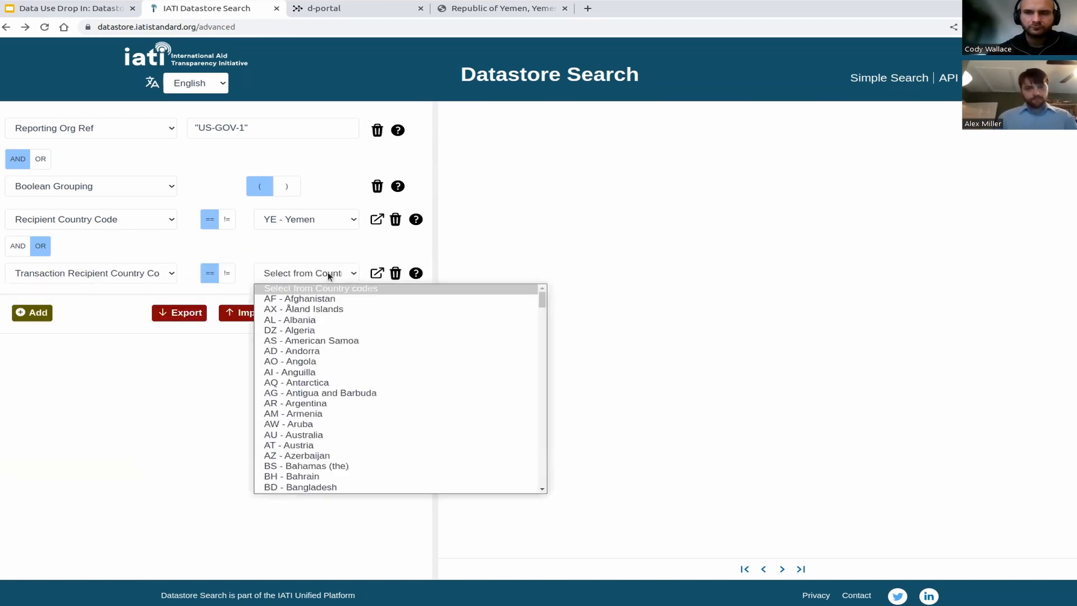
text(ye)
click(339, 486)
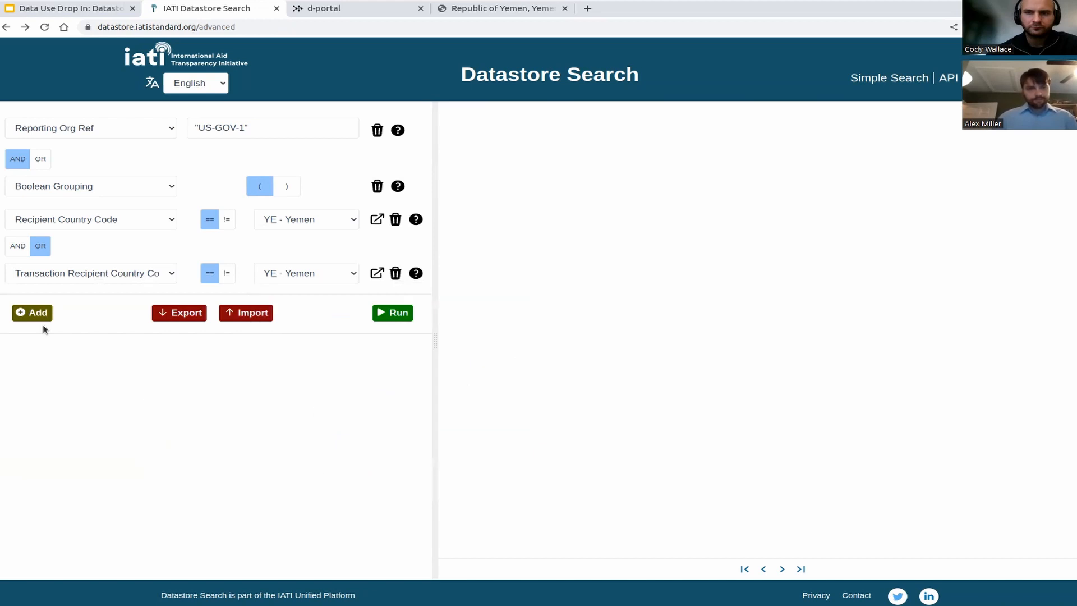
Close the group with a closing-bracket Boolean Grouping row and run the search.
click(47, 317)
click(96, 326)
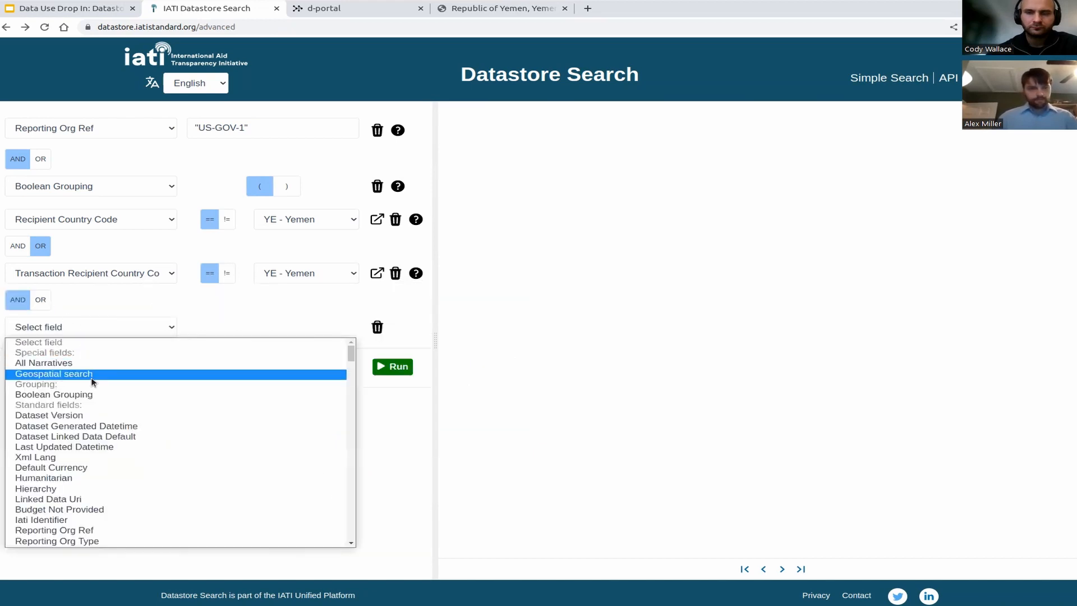
click(89, 393)
click(296, 323)
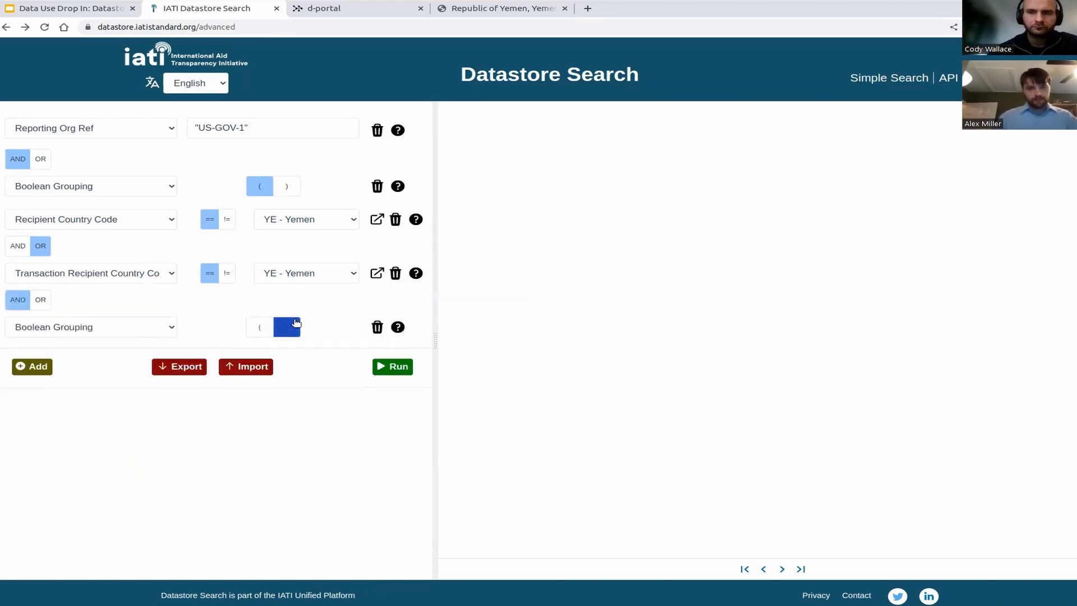
click(400, 346)
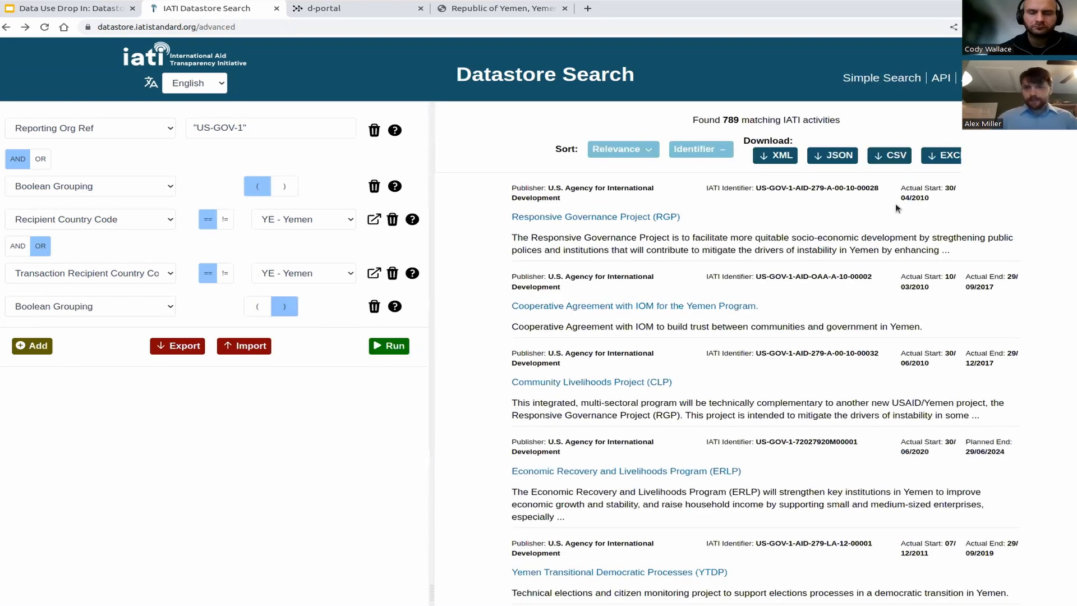
Download the results from the Transaction core as Excel-optimised CSV into Downloads and open the file in LibreOffice Calc with comma separation.
click(950, 159)
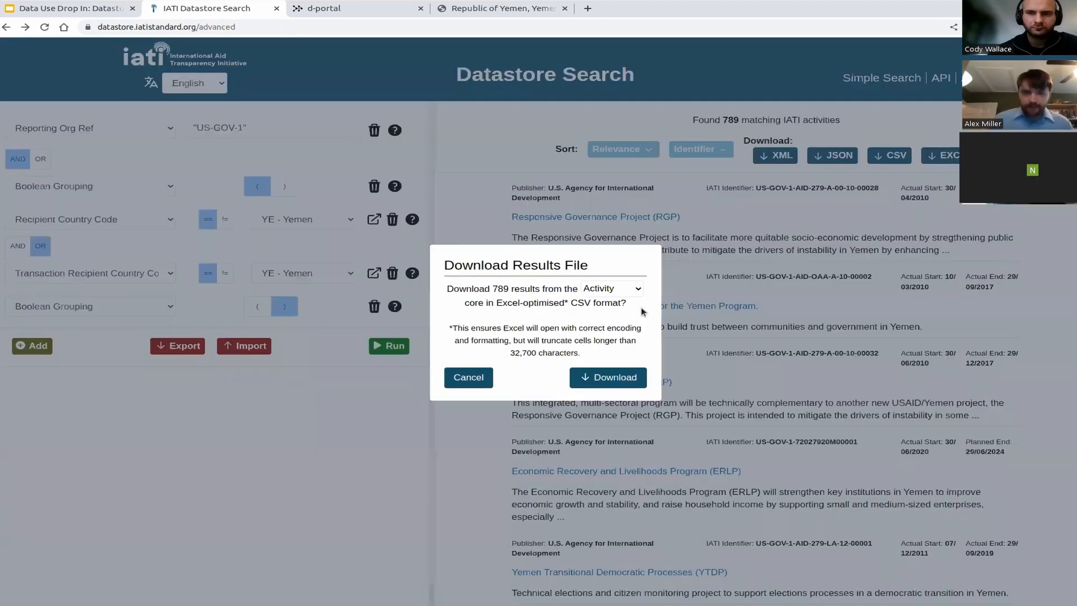
click(639, 289)
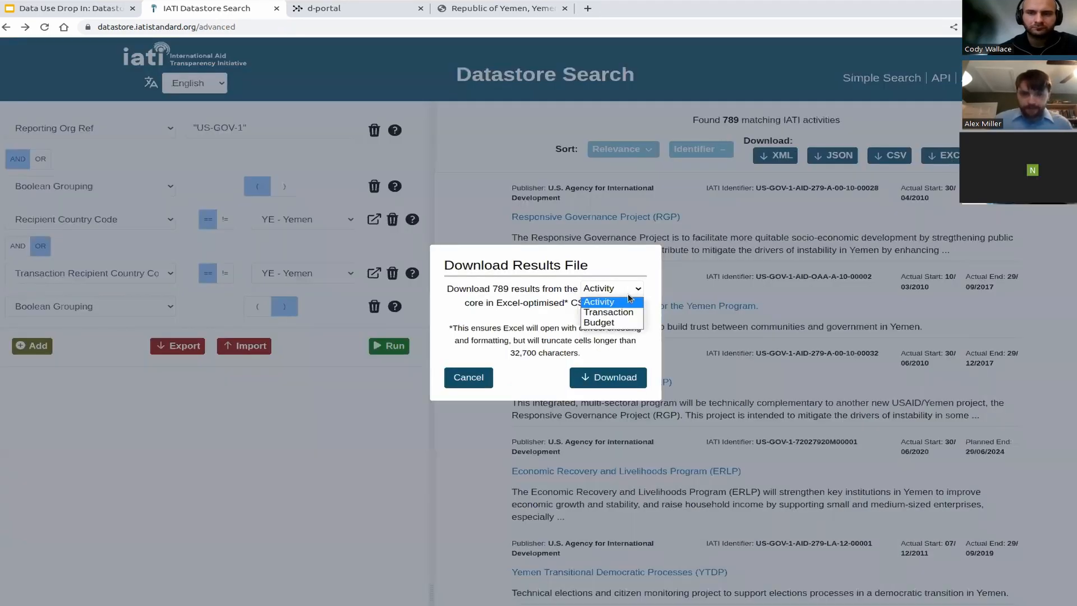
click(619, 310)
click(616, 377)
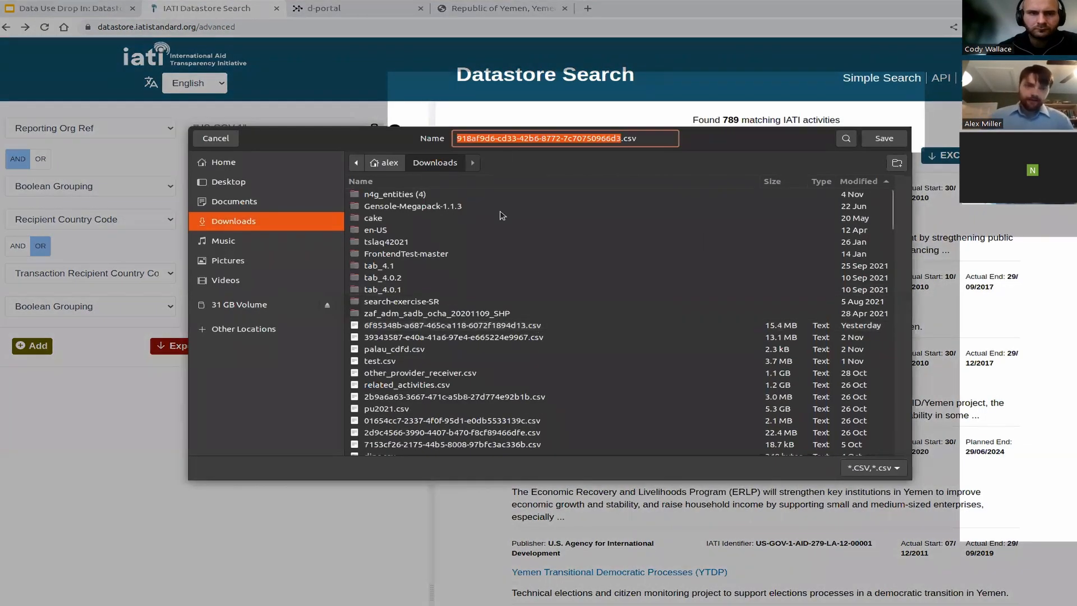
click(889, 142)
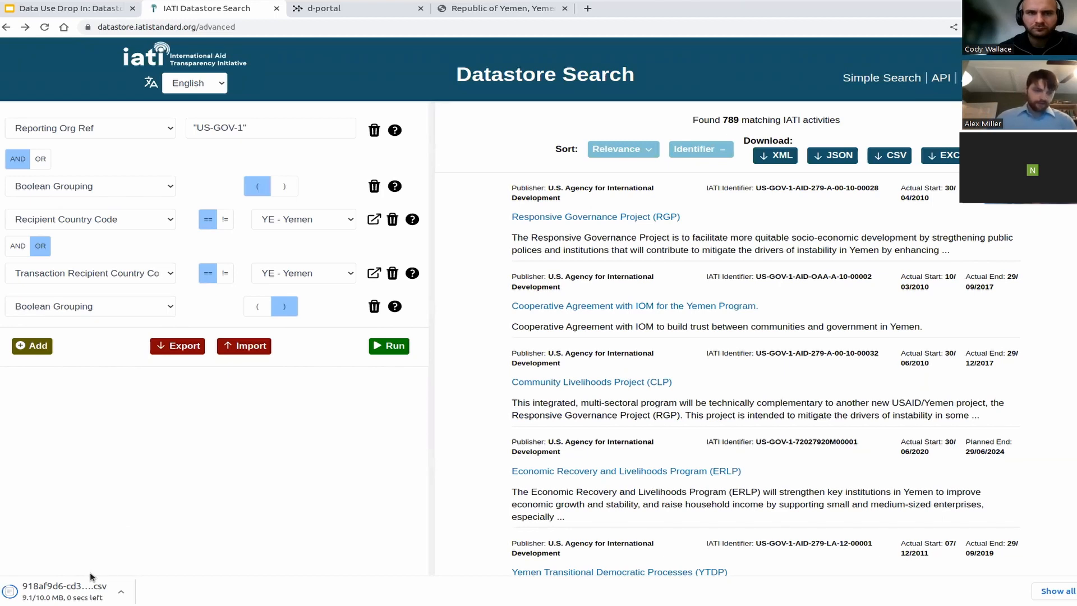
click(62, 589)
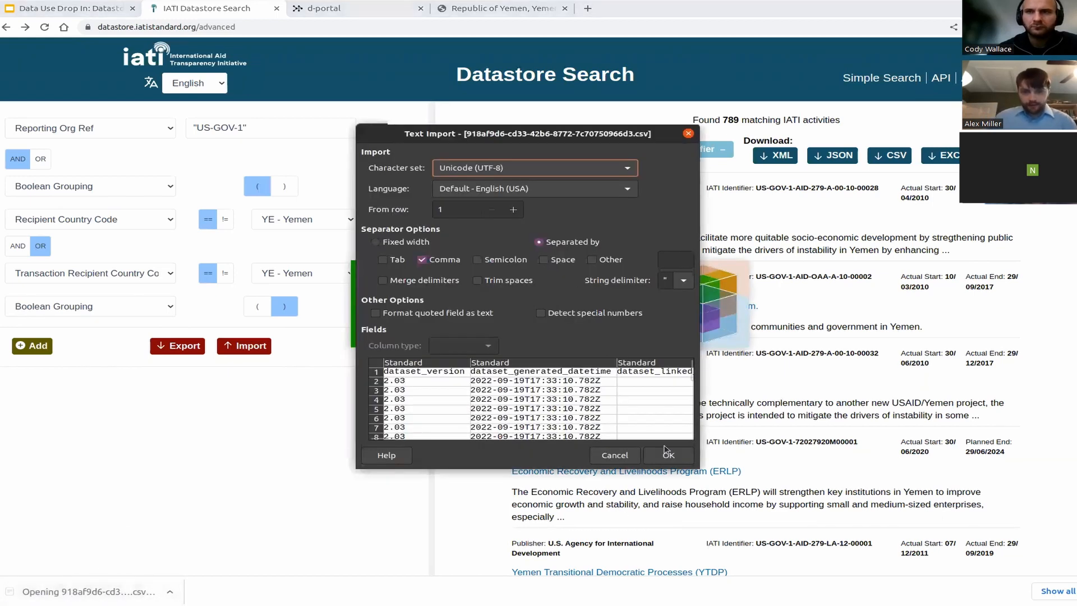
click(670, 456)
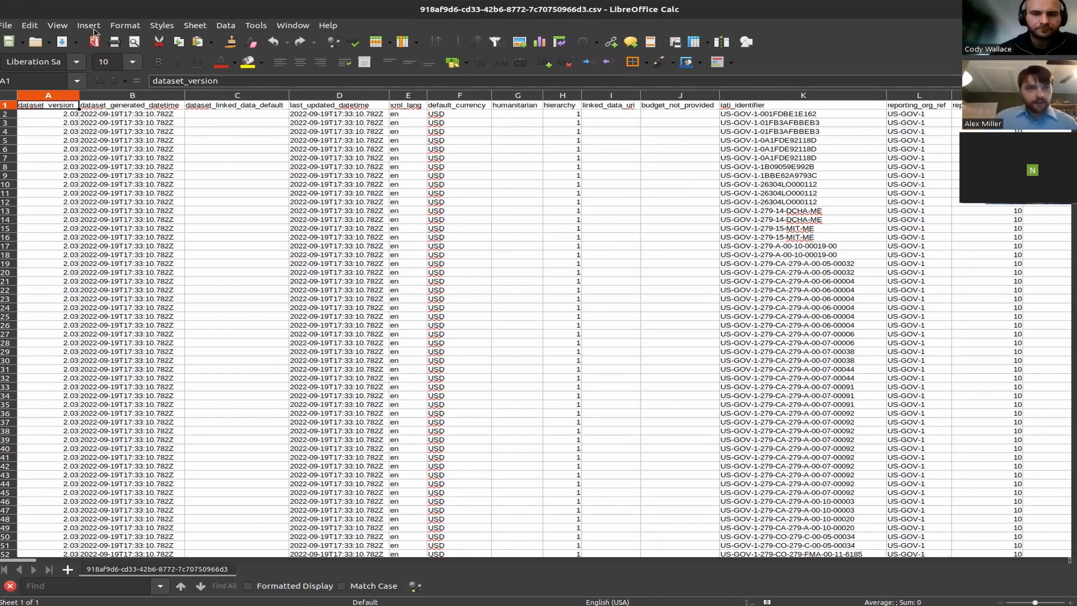
Start a pivot table from the current selection and add transaction_sector_code as a row field.
click(88, 26)
click(112, 64)
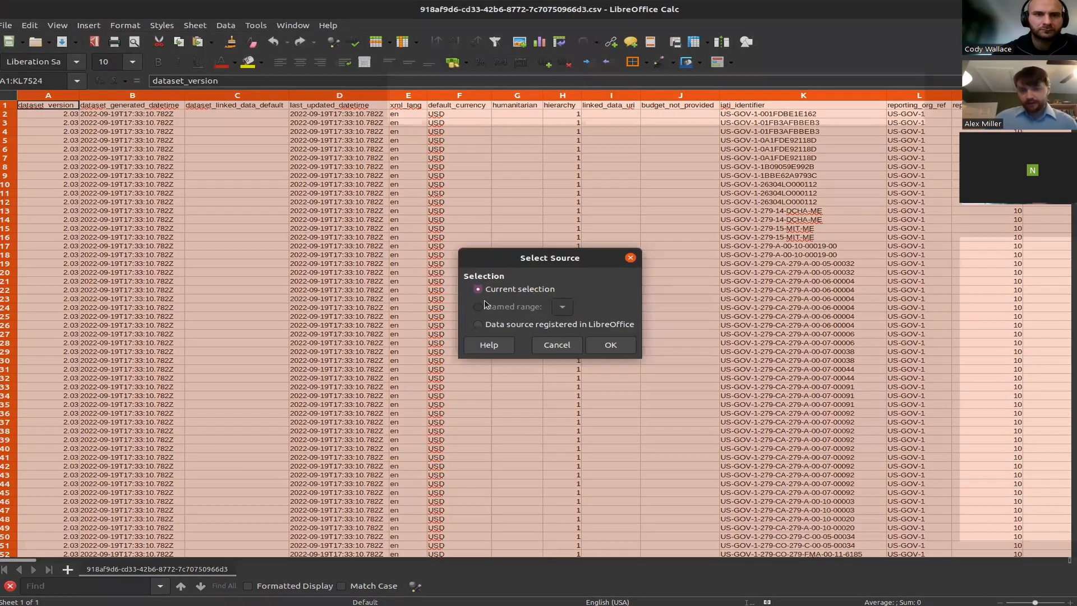
click(611, 344)
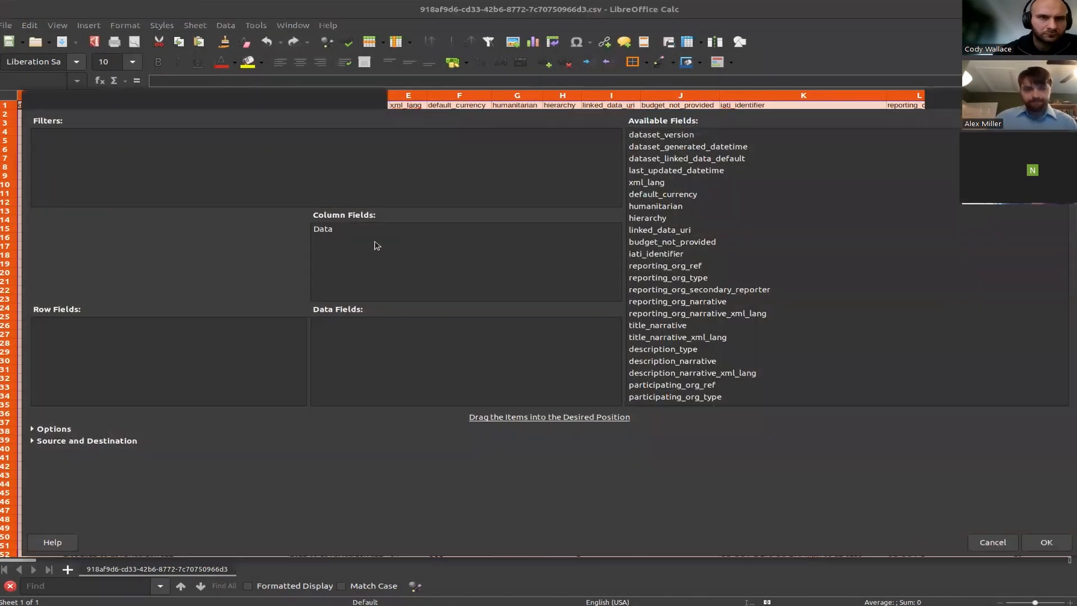
scroll(815, 175, down, 15)
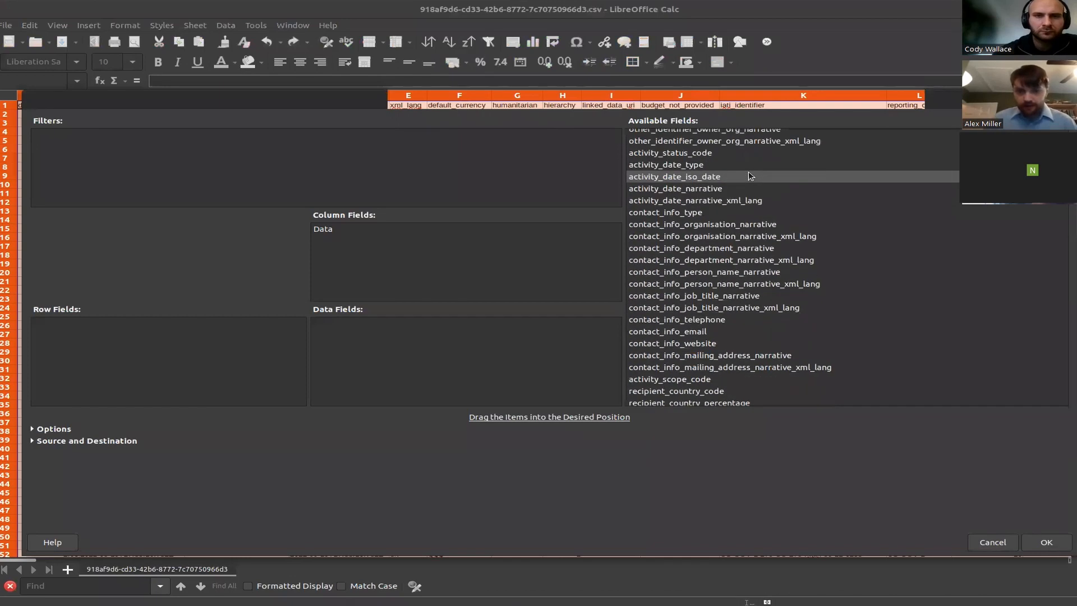
scroll(751, 176, down, 20)
scroll(750, 176, up, 3)
scroll(749, 178, down, 7)
scroll(748, 179, down, 12)
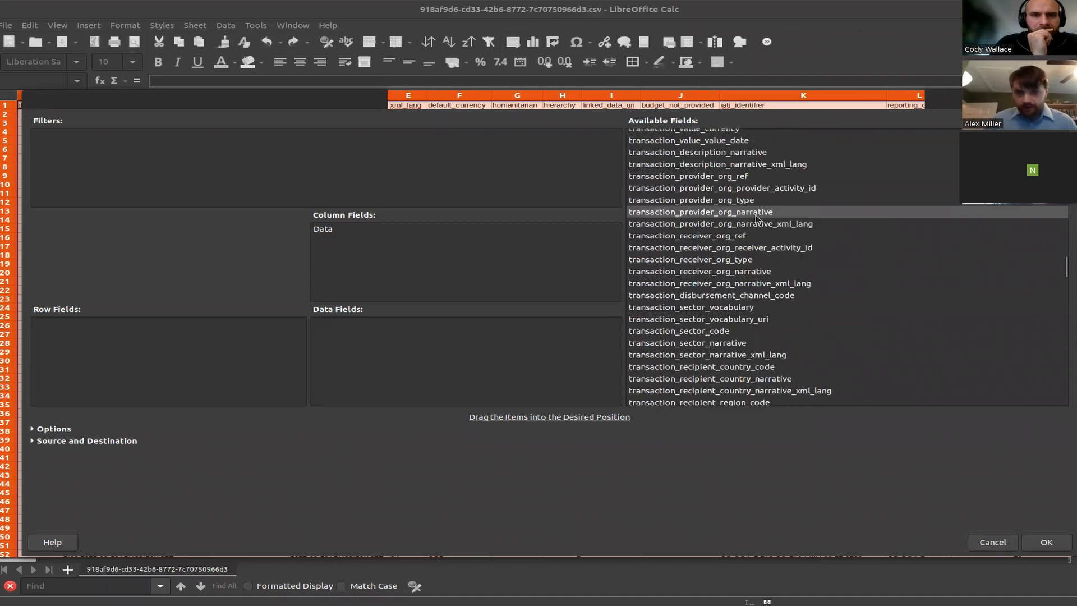
drag(726, 263, 142, 377)
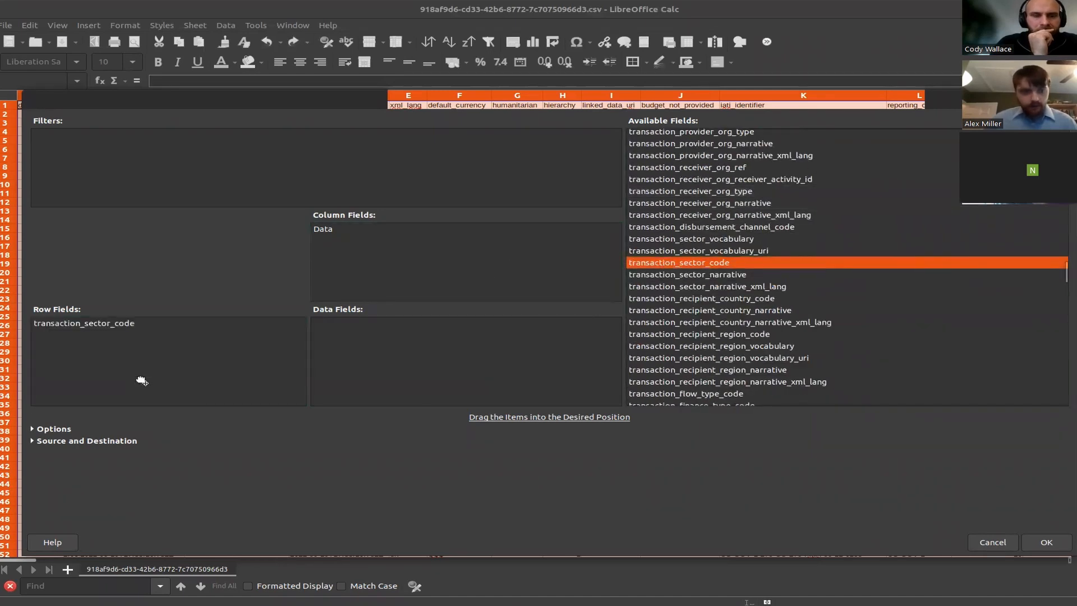
Sum transaction_value as the data field, add transaction_transaction_type_code as a column field, and create the pivot table.
scroll(757, 265, up, 3)
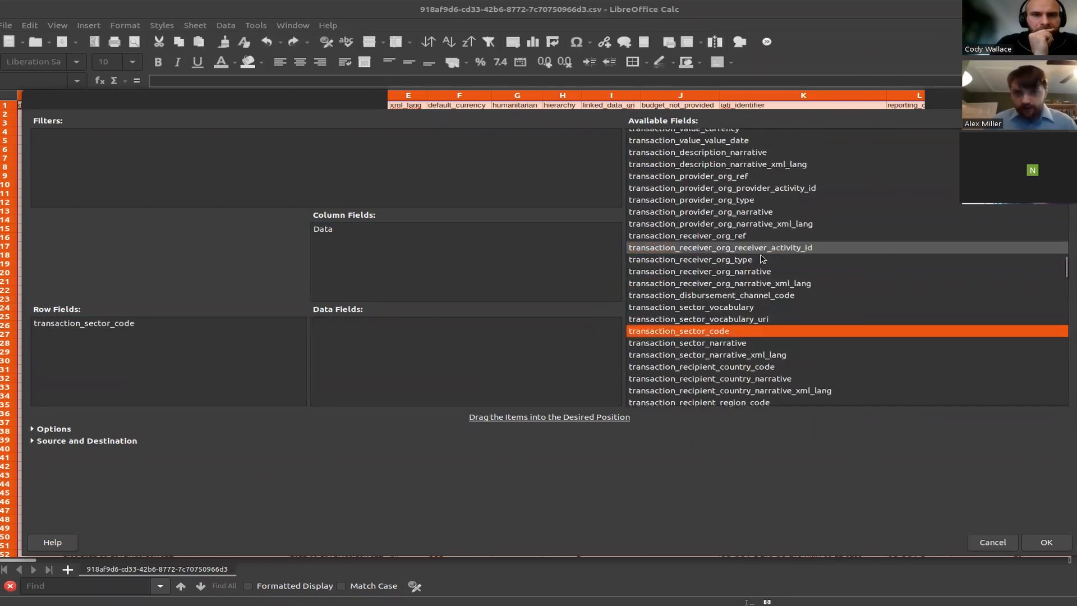
drag(673, 150, 476, 356)
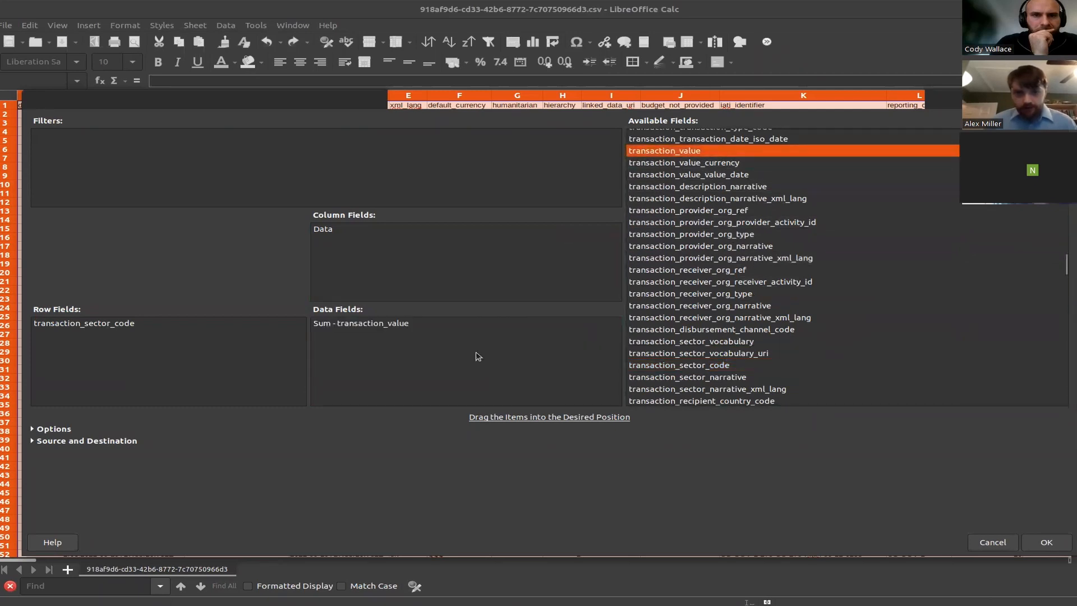
scroll(745, 208, up, 1)
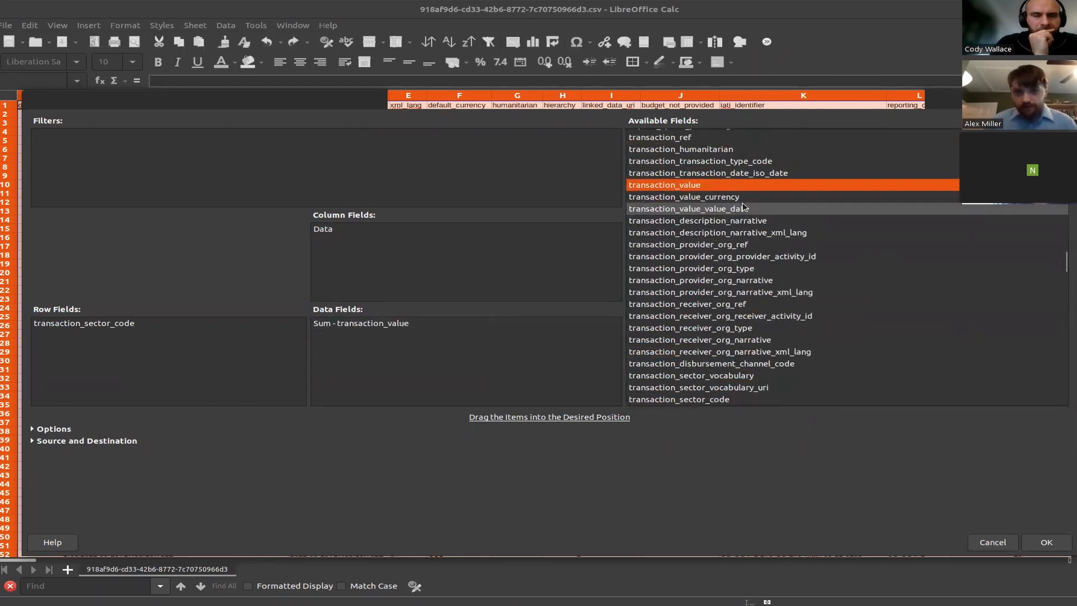
scroll(789, 204, up, 2)
drag(783, 231, 392, 266)
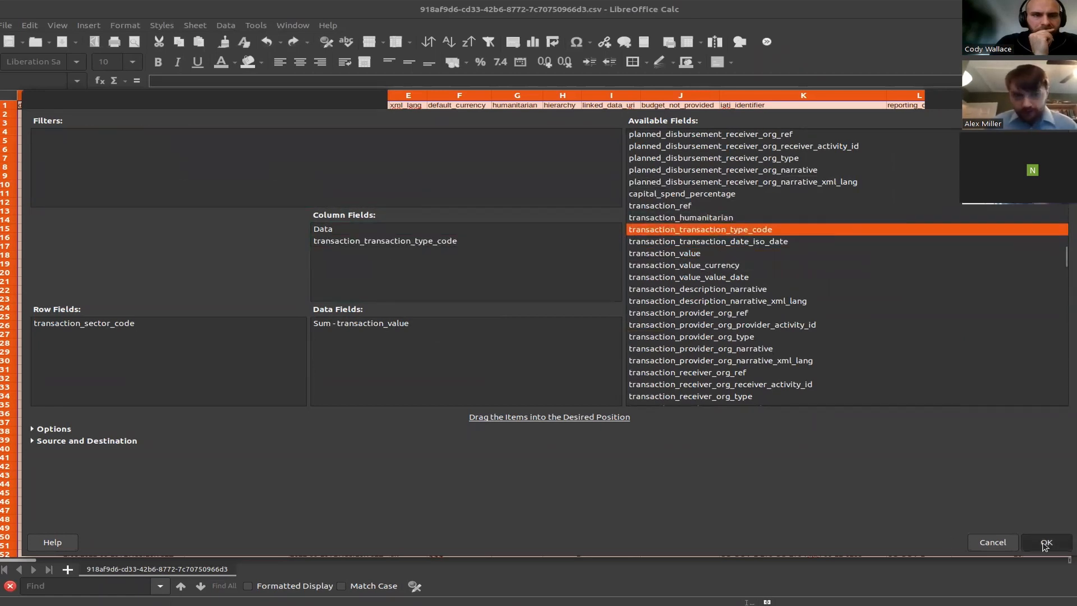
click(1044, 543)
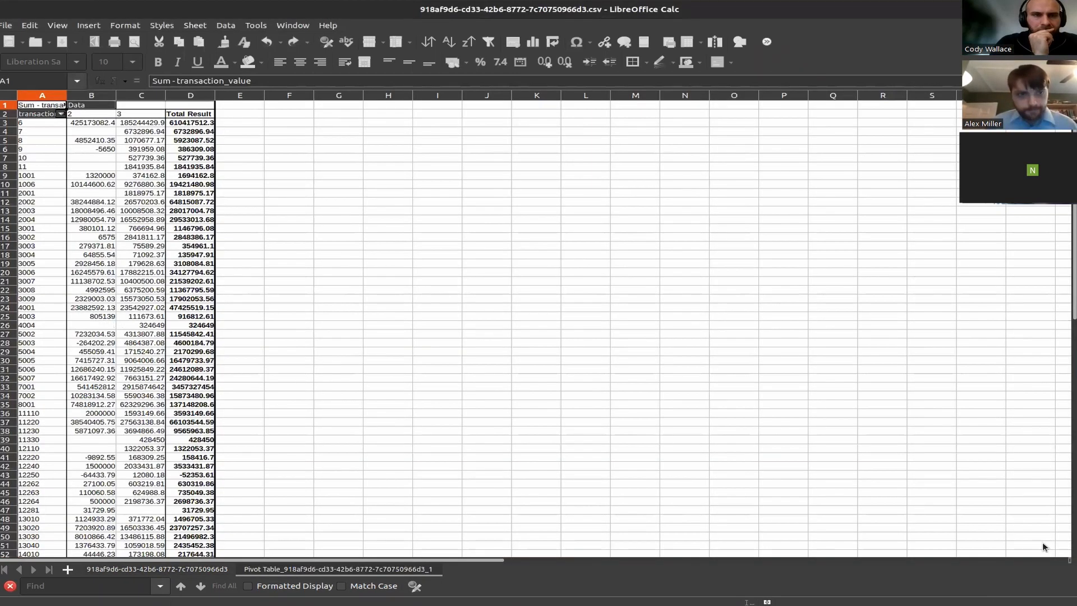
Widen column A and add transaction_sector_vocabulary to the pivot table as a filter field.
click(62, 98)
drag(67, 99, 109, 99)
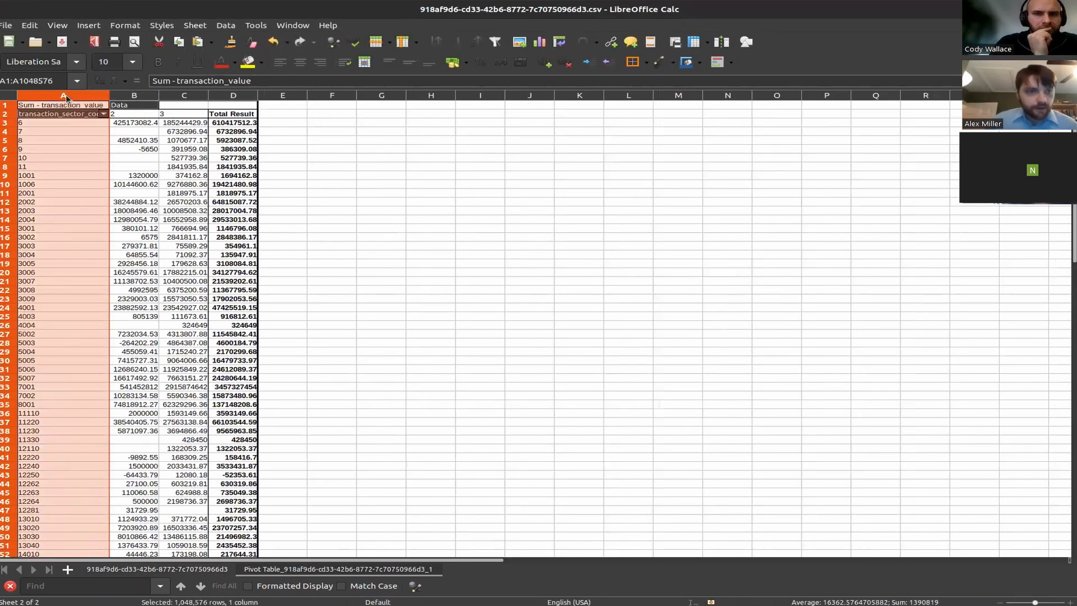
click(104, 148)
right_click(96, 148)
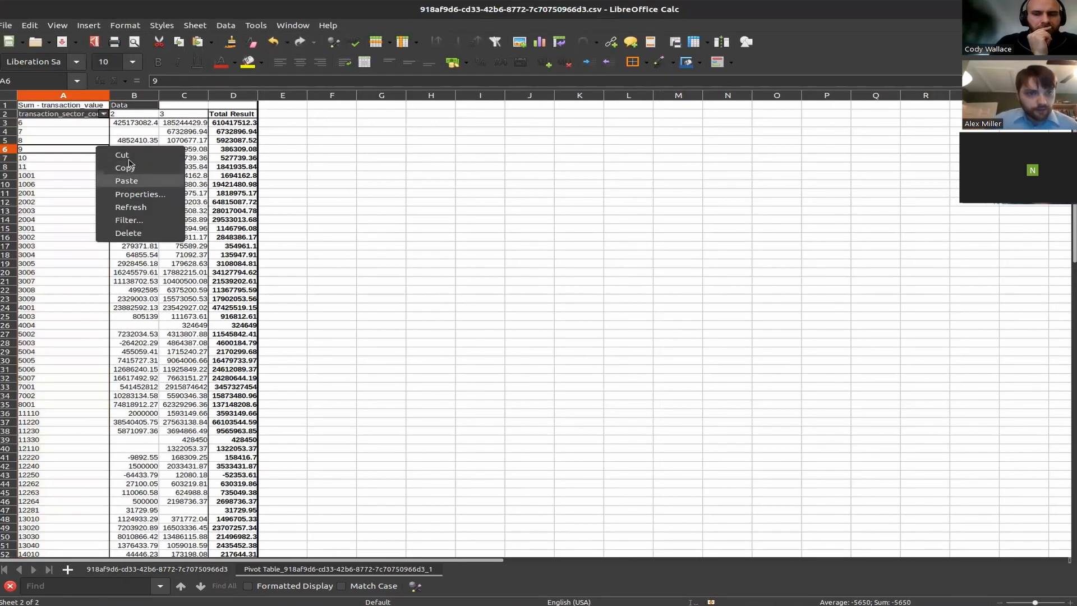
click(156, 194)
scroll(712, 223, down, 8)
scroll(711, 223, down, 20)
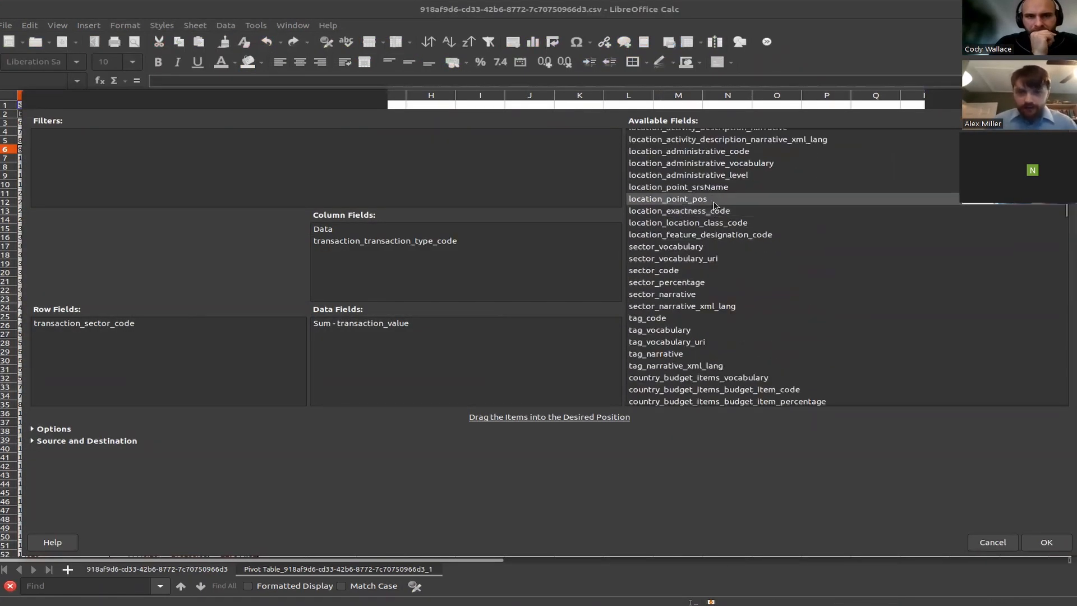
scroll(715, 206, up, 3)
scroll(720, 213, down, 20)
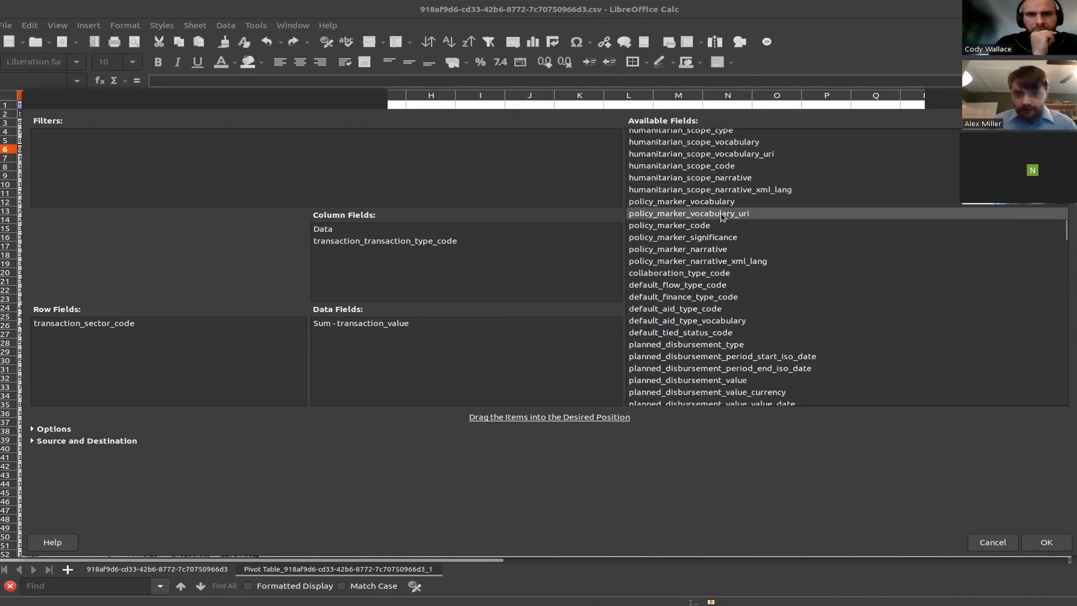
scroll(722, 215, down, 8)
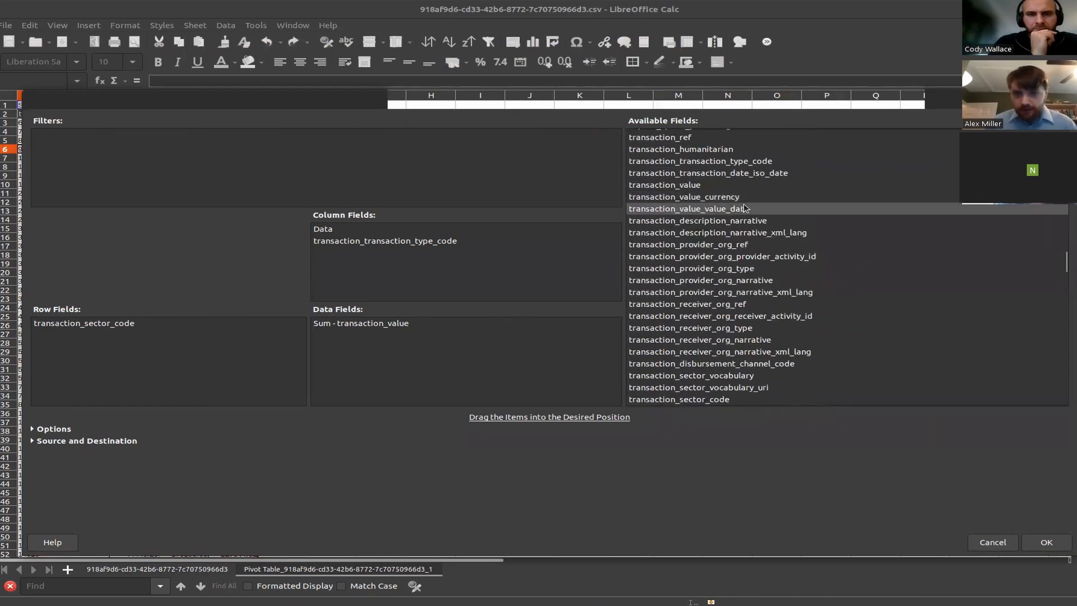
scroll(762, 224, down, 1)
scroll(763, 225, down, 4)
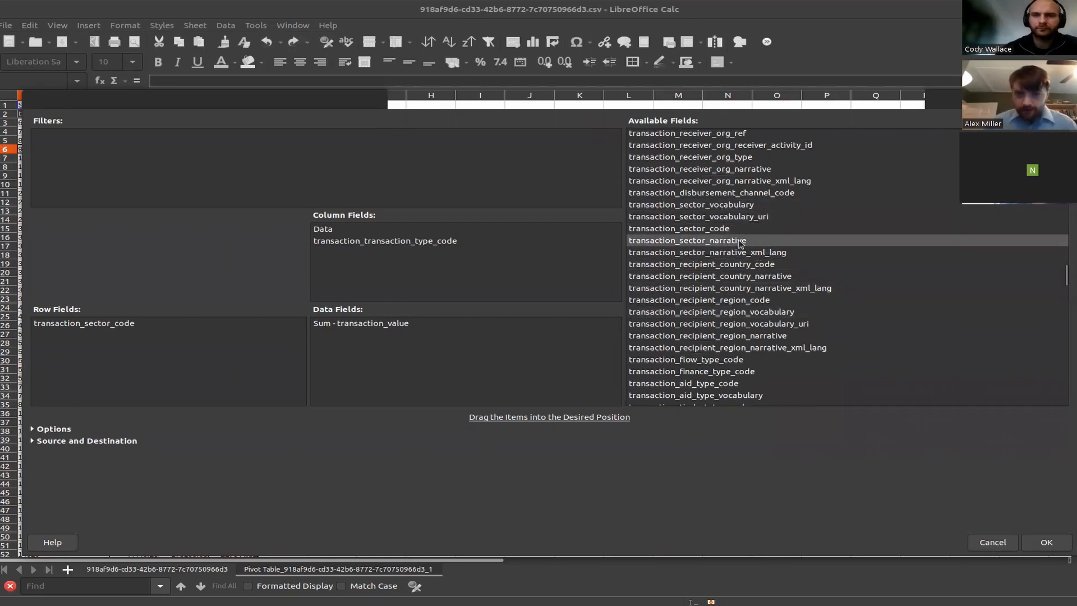
drag(729, 205, 420, 188)
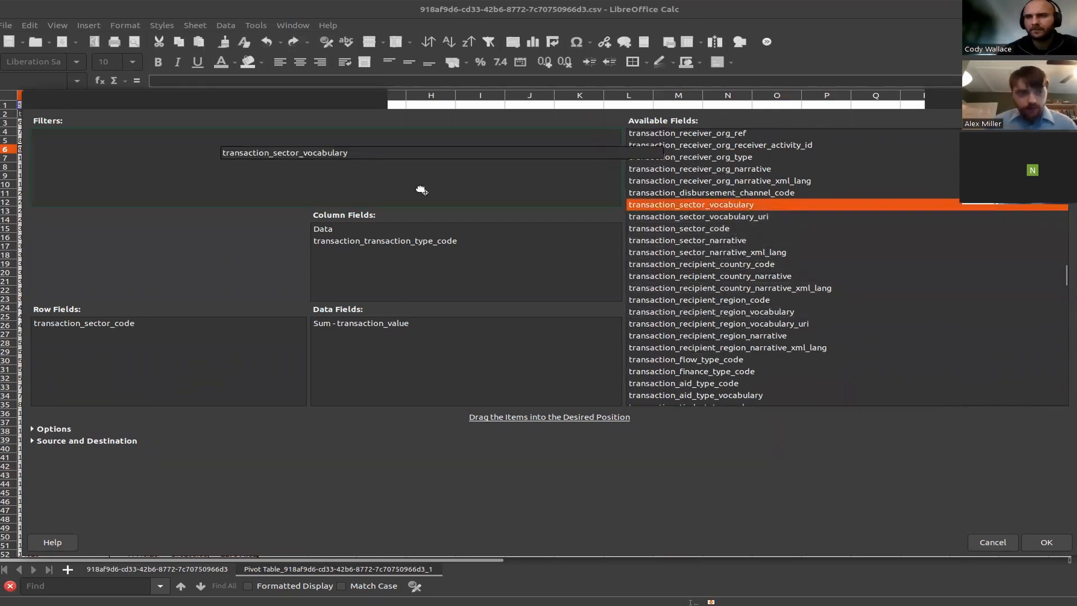
key(Return)
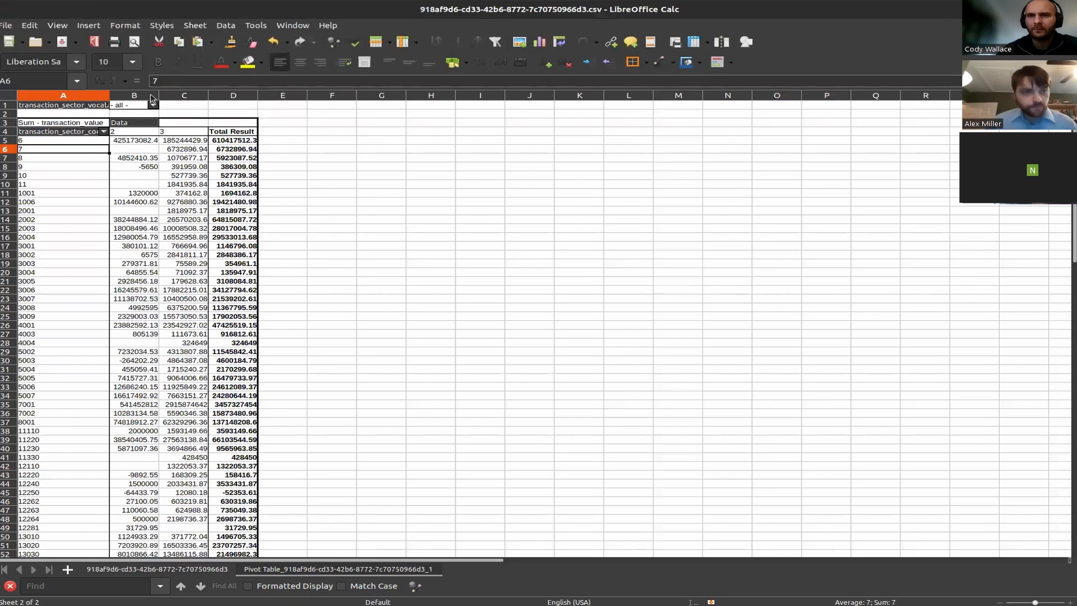
Filter the pivot table to sector vocabulary 1 and widen column A until its field names show in full.
click(153, 105)
click(125, 169)
click(124, 180)
click(140, 268)
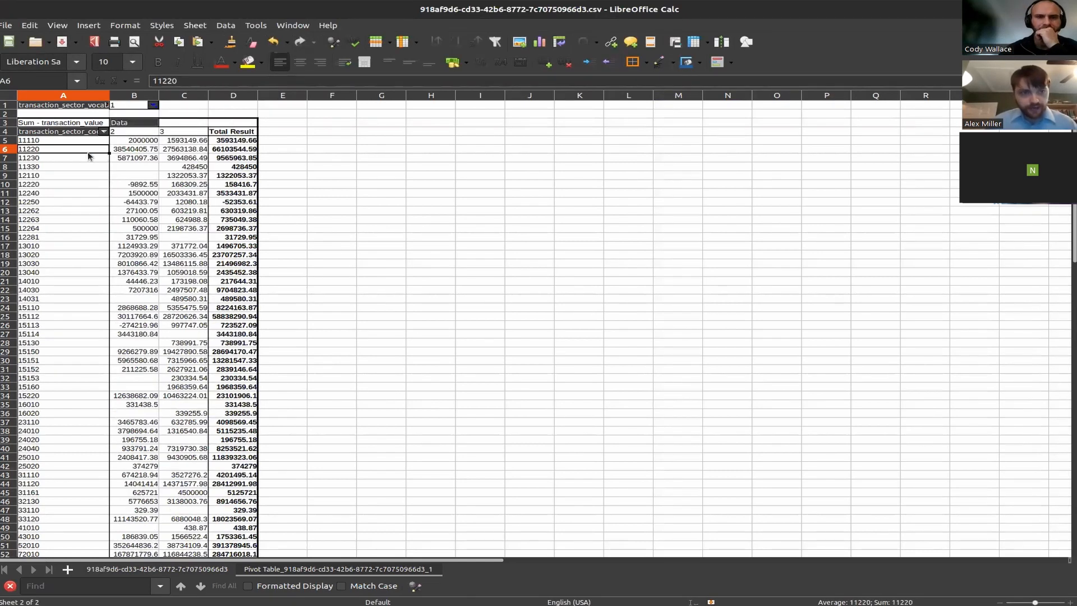
drag(110, 96, 364, 95)
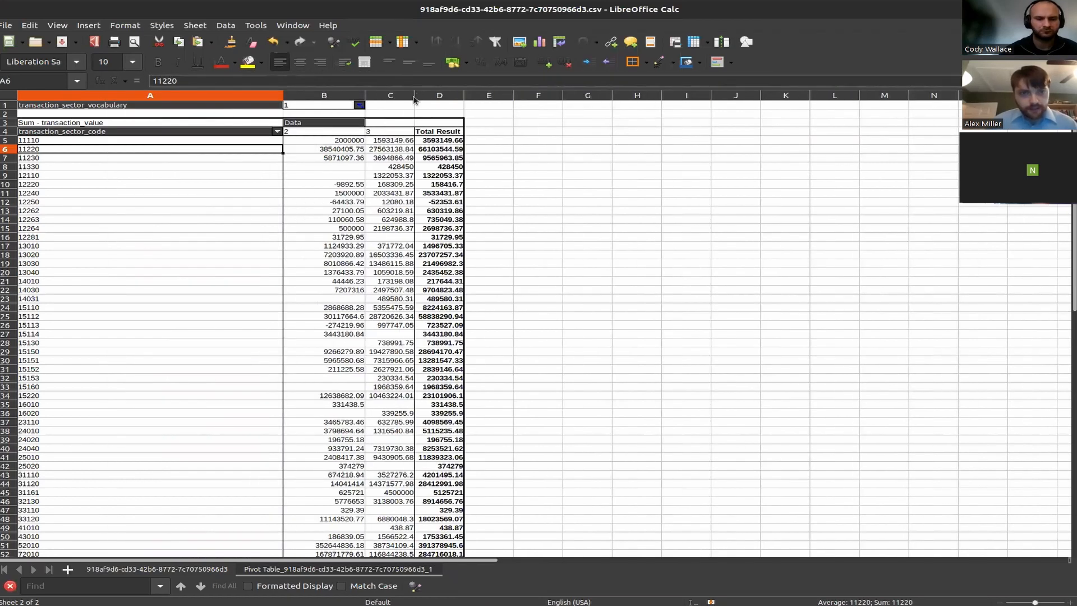
Format the pivot table's values in B5:D57, including the totals, as currency.
click(407, 94)
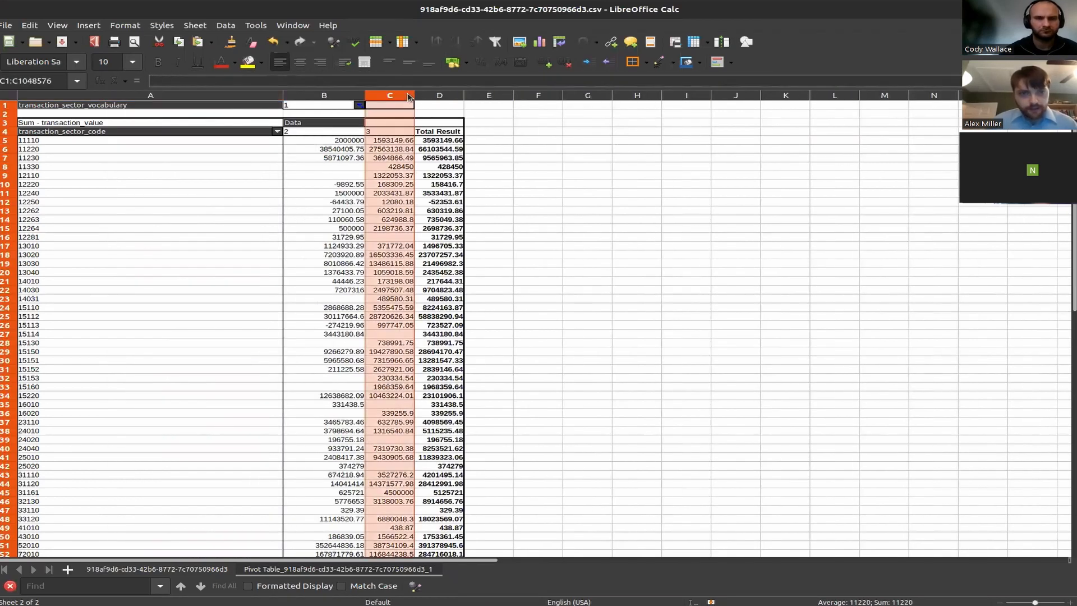
click(328, 133)
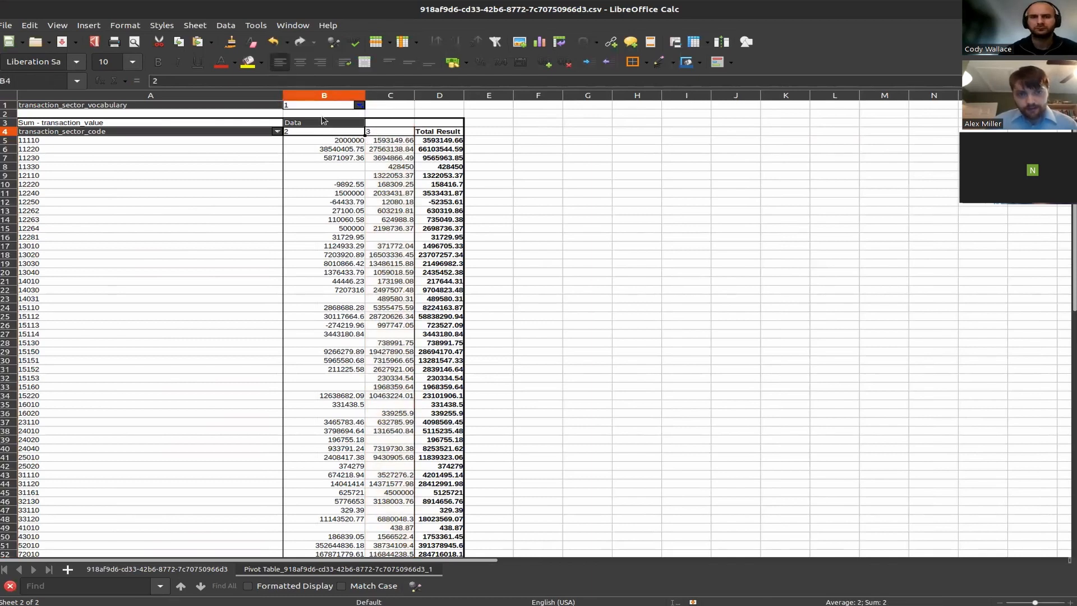
click(411, 94)
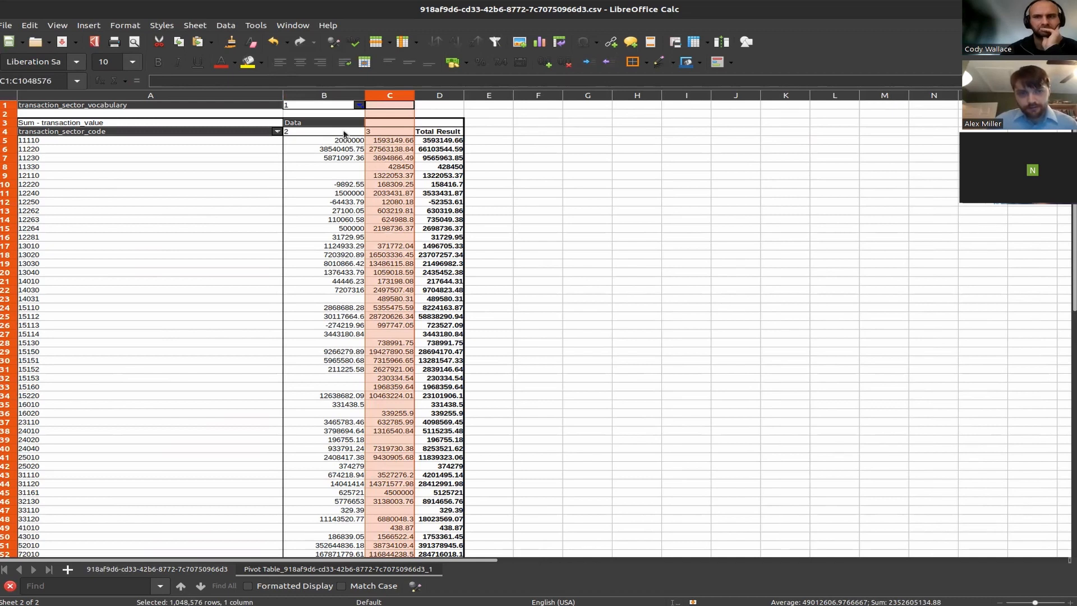
click(392, 134)
drag(342, 140, 453, 389)
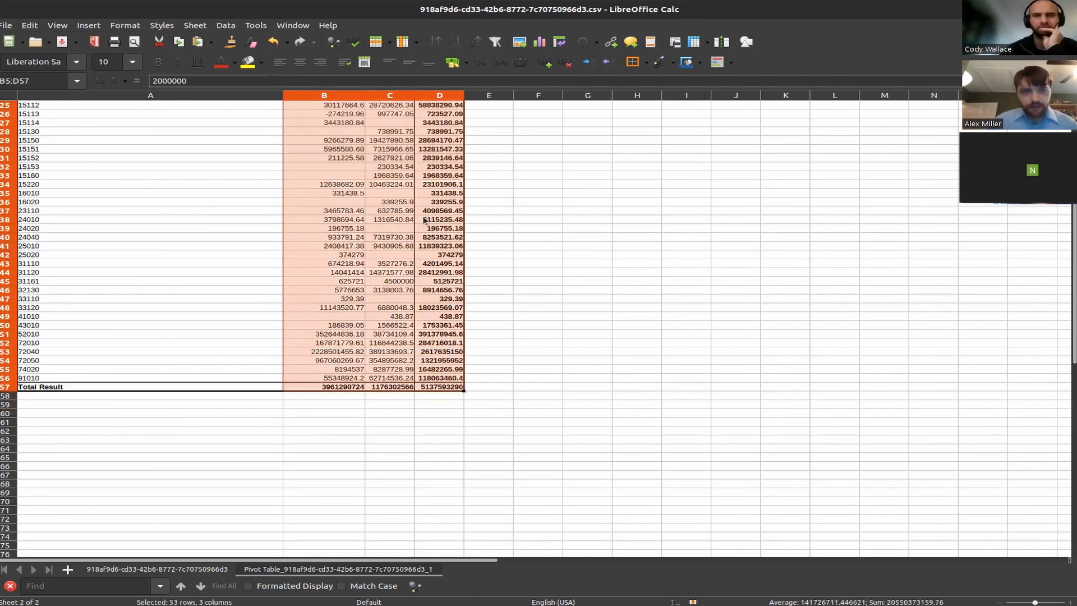
click(452, 61)
scroll(516, 207, up, 6)
scroll(516, 207, up, 2)
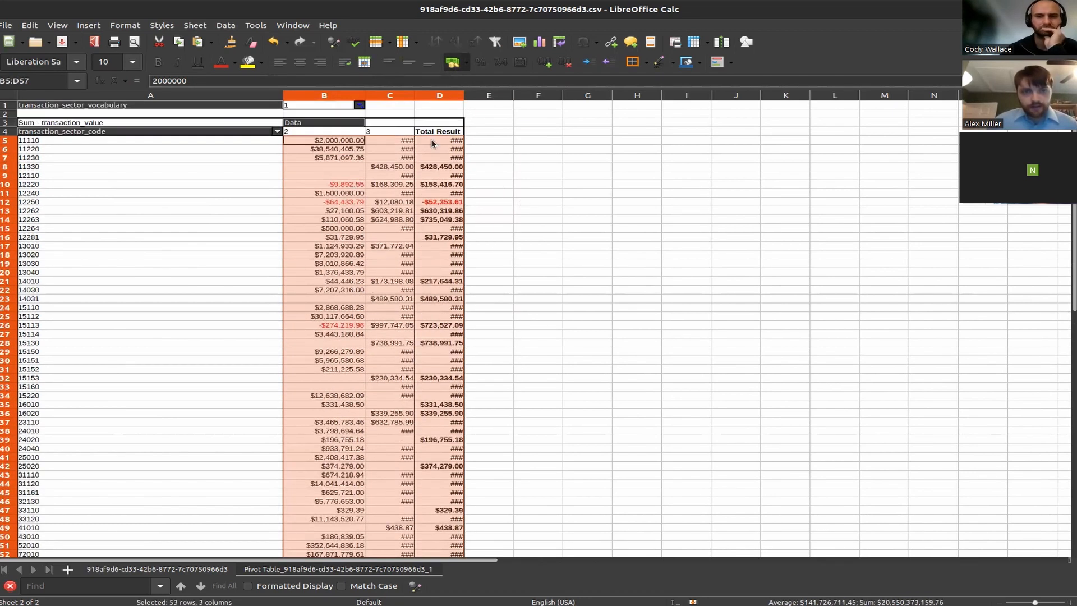
Fit the widths of columns B, C and D to their currency values.
click(410, 96)
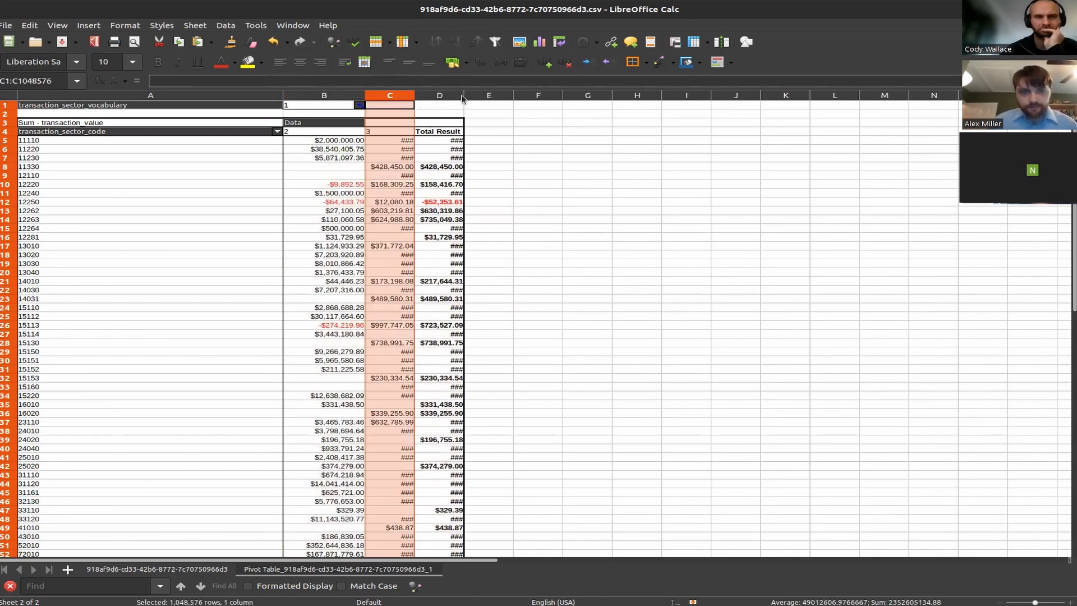
click(449, 168)
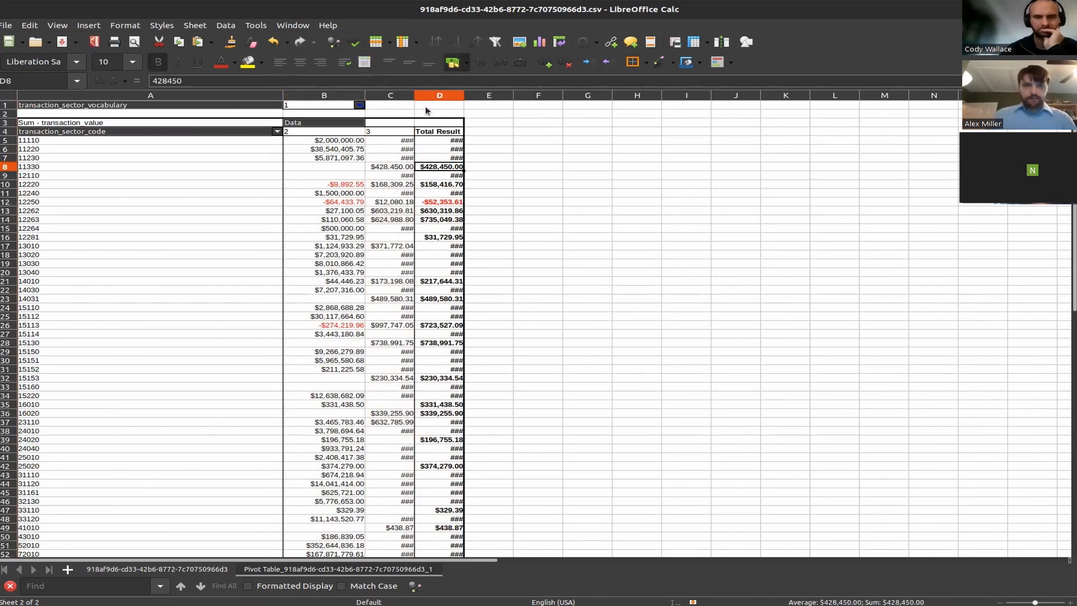
click(399, 95)
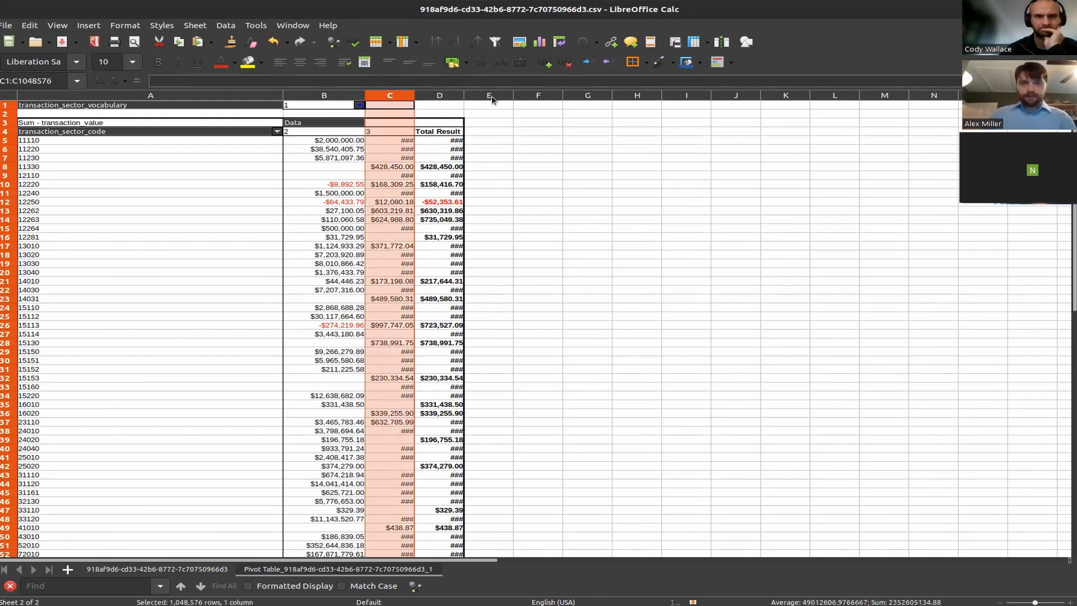
click(422, 96)
click(415, 116)
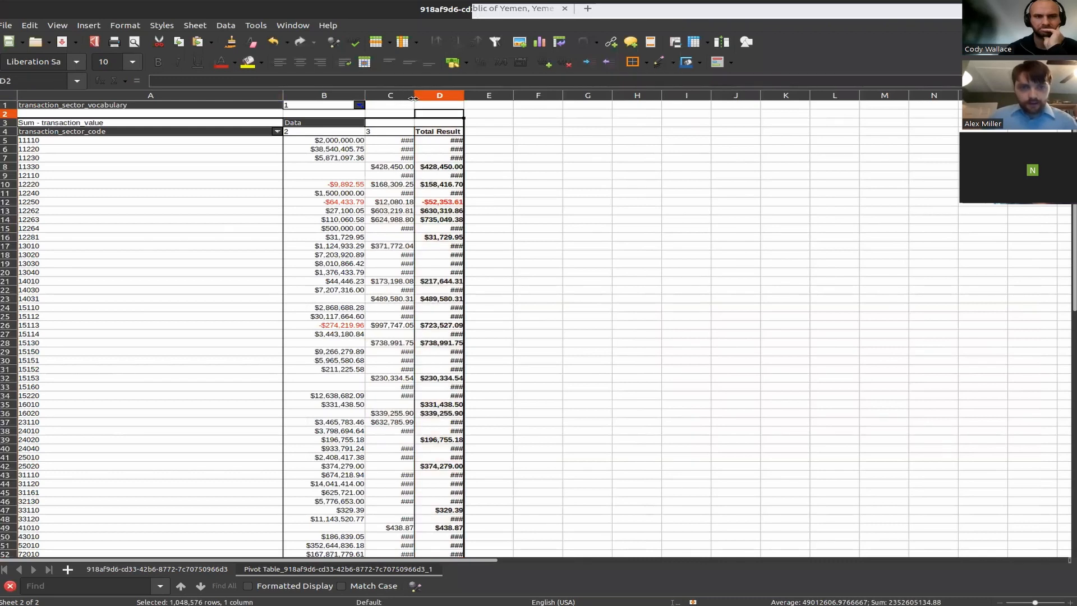
double_click(415, 95)
double_click(451, 95)
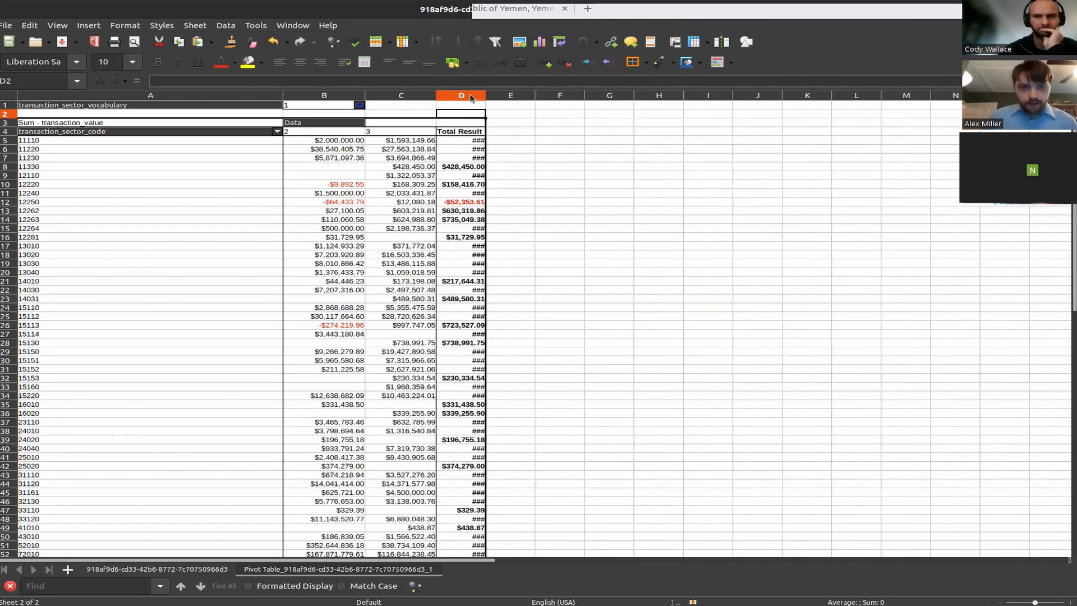
double_click(485, 95)
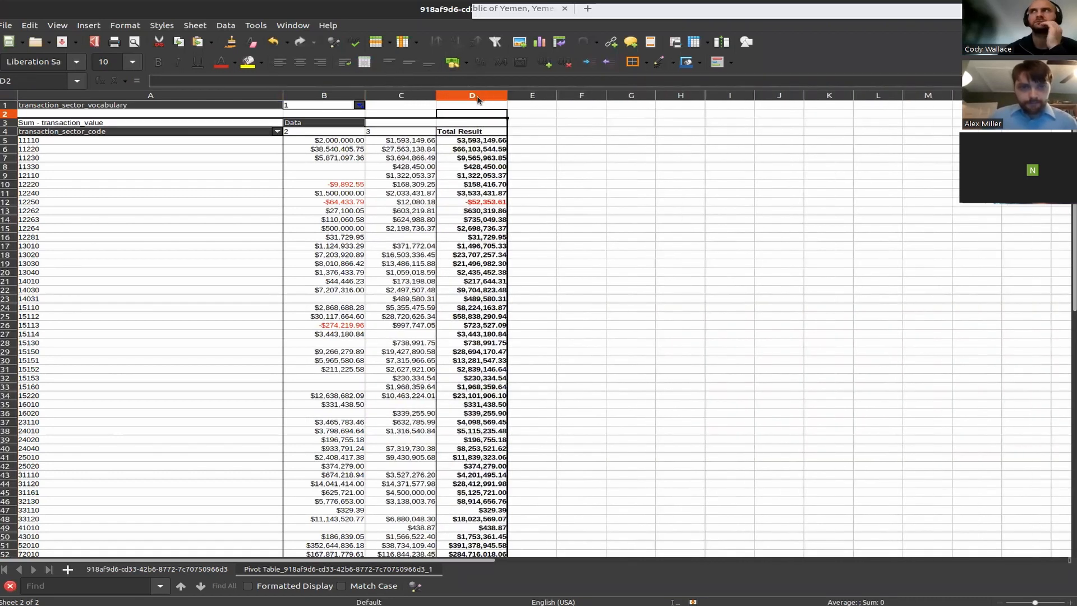
double_click(365, 95)
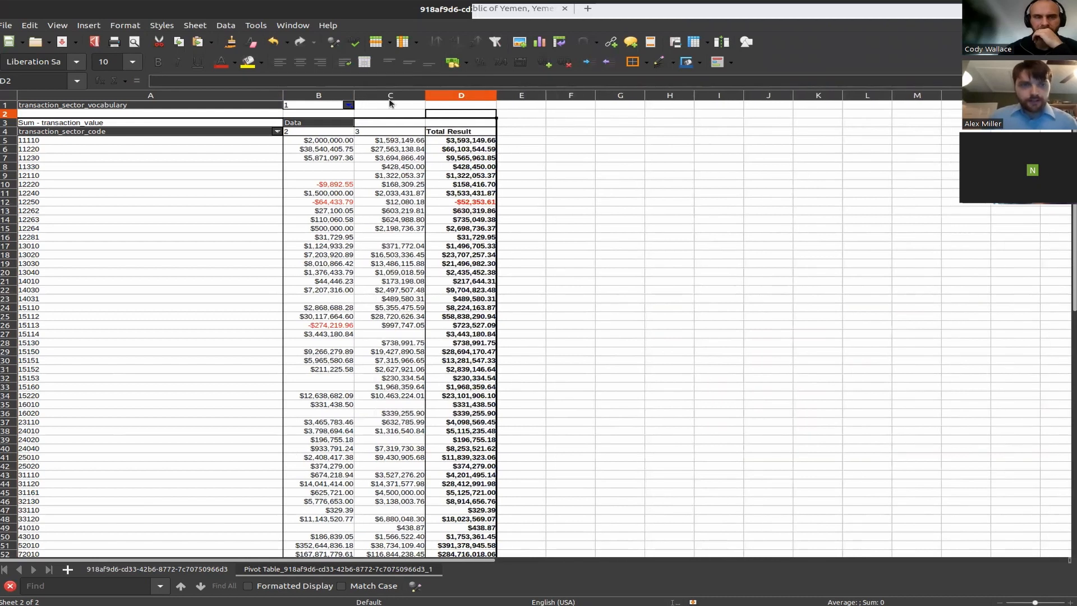
Examine the sector codes with their amounts by transaction type, including the rows for codes 31110 to 31161.
click(113, 140)
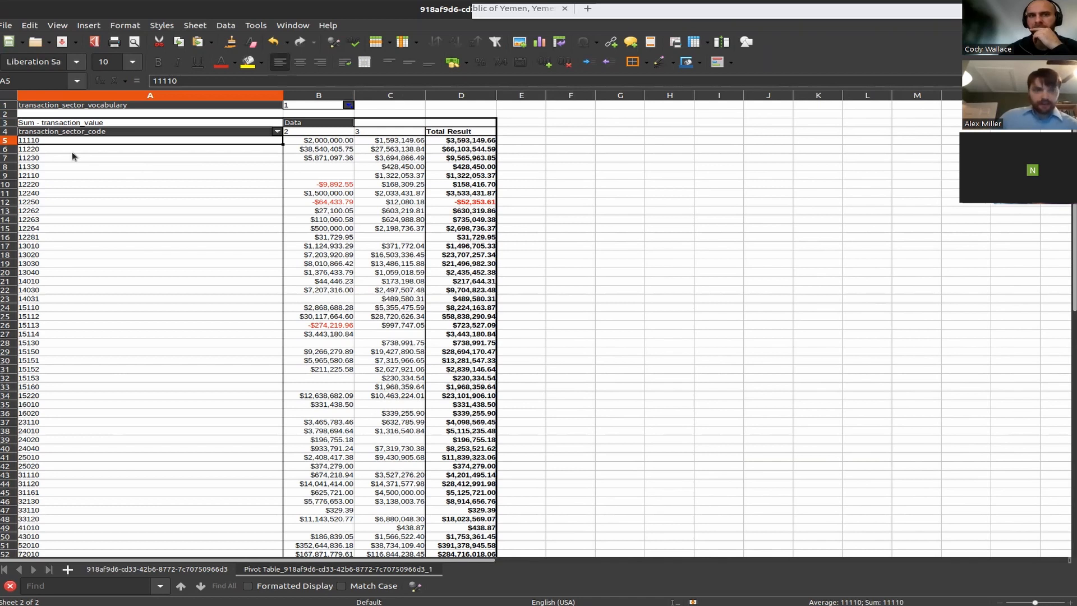
drag(58, 139, 130, 291)
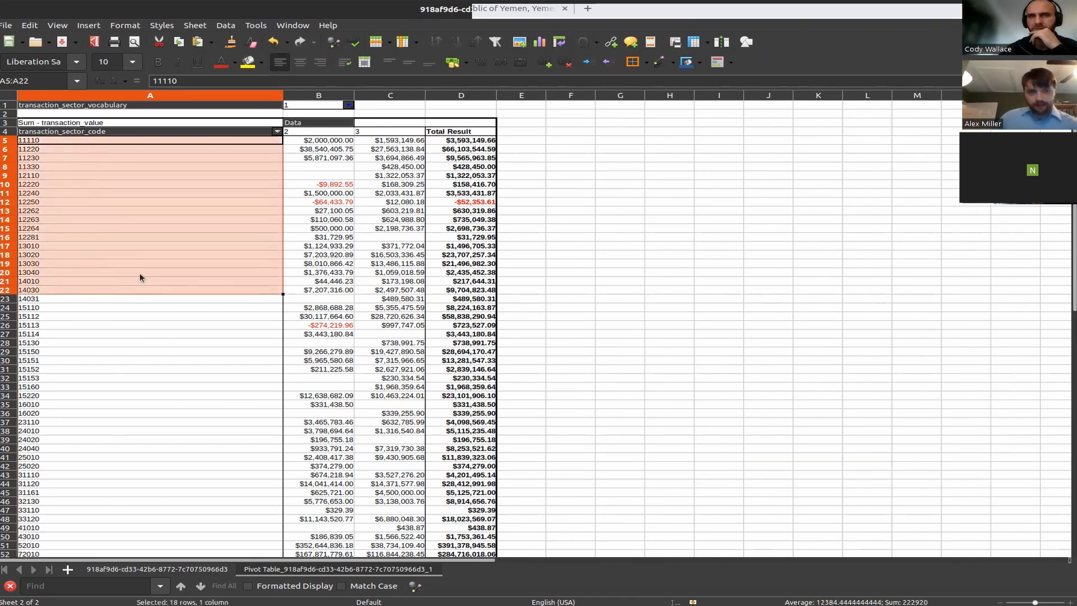
click(481, 143)
click(307, 143)
key(Right)
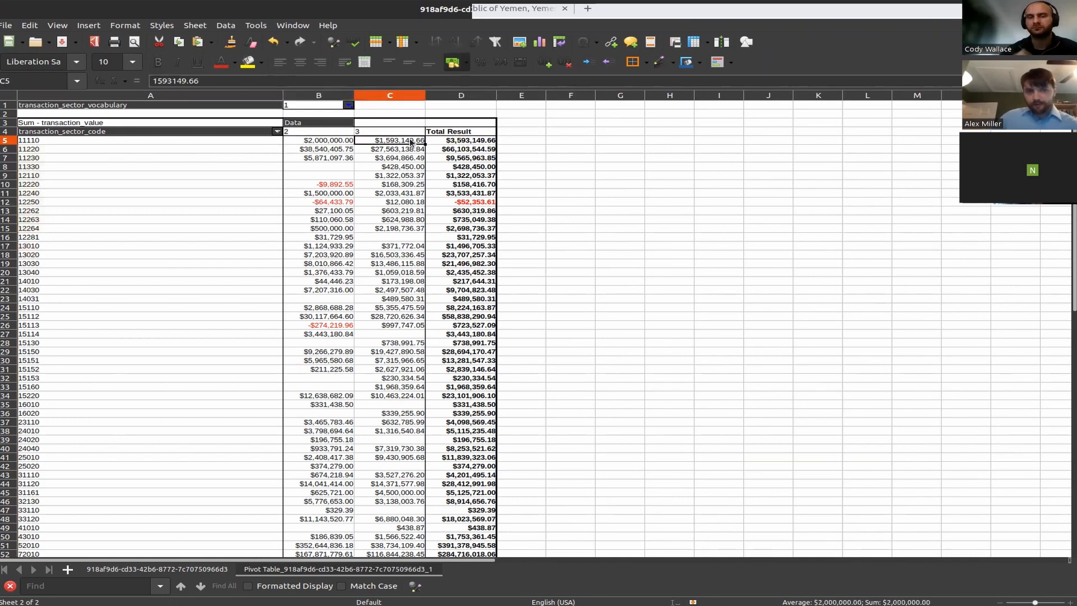
scroll(311, 168, down, 2)
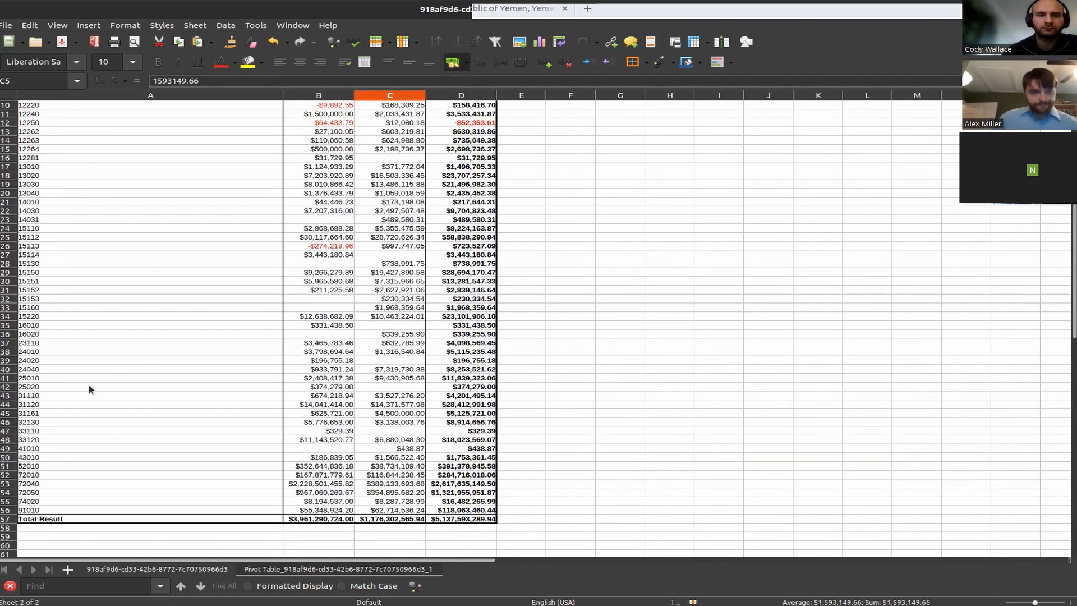
mouse_move(9, 395)
mouse_down()
mouse_move(11, 429)
mouse_move(10, 416)
mouse_up()
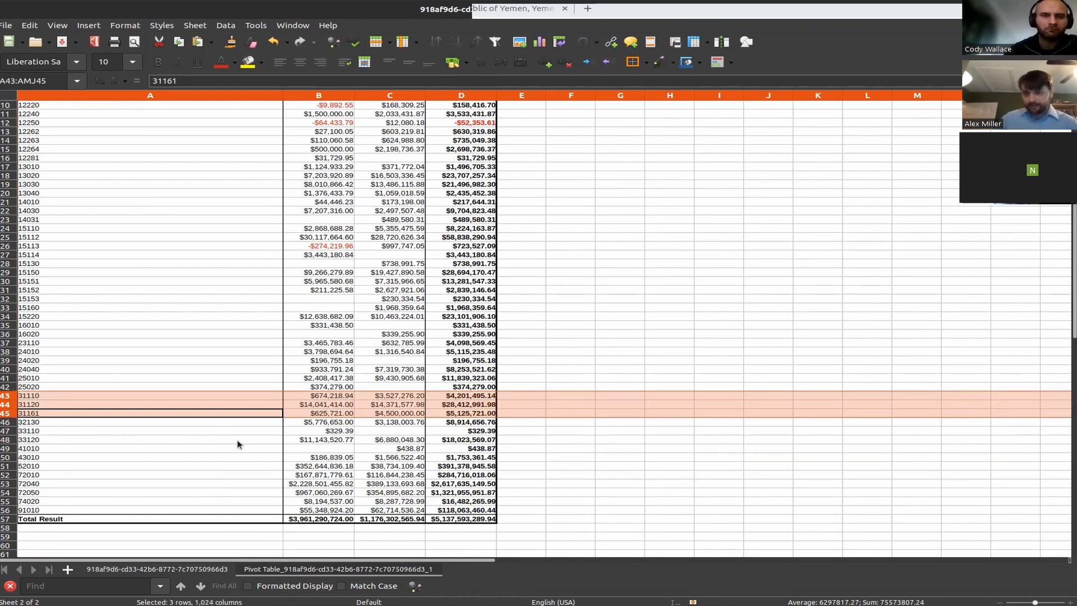
scroll(223, 401, up, 3)
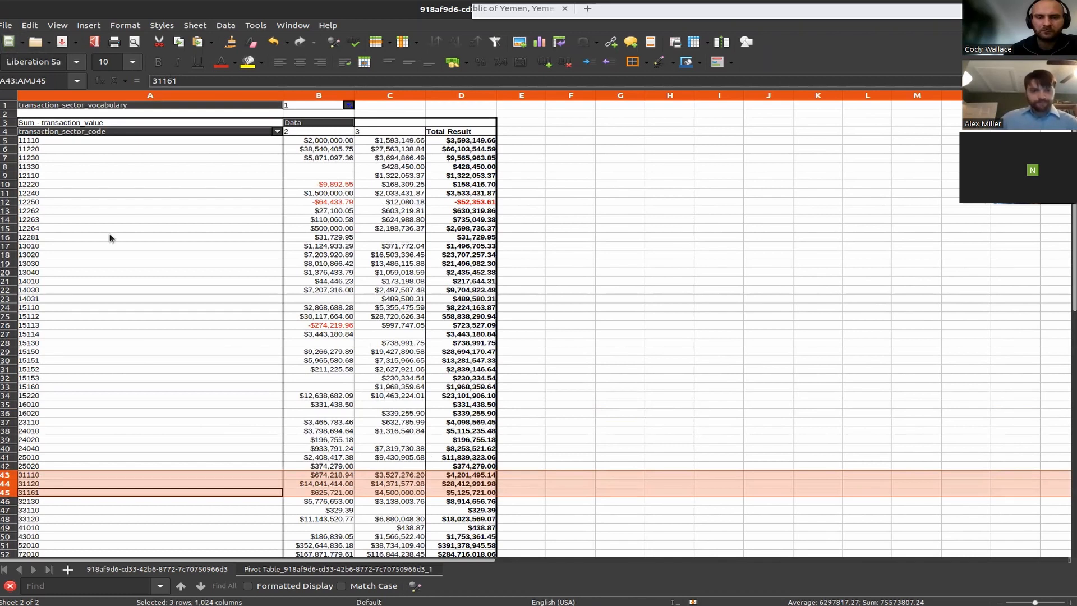
Look across the columns of the source CSV sheet, then return to the pivot table sheet and look through its rows.
click(193, 568)
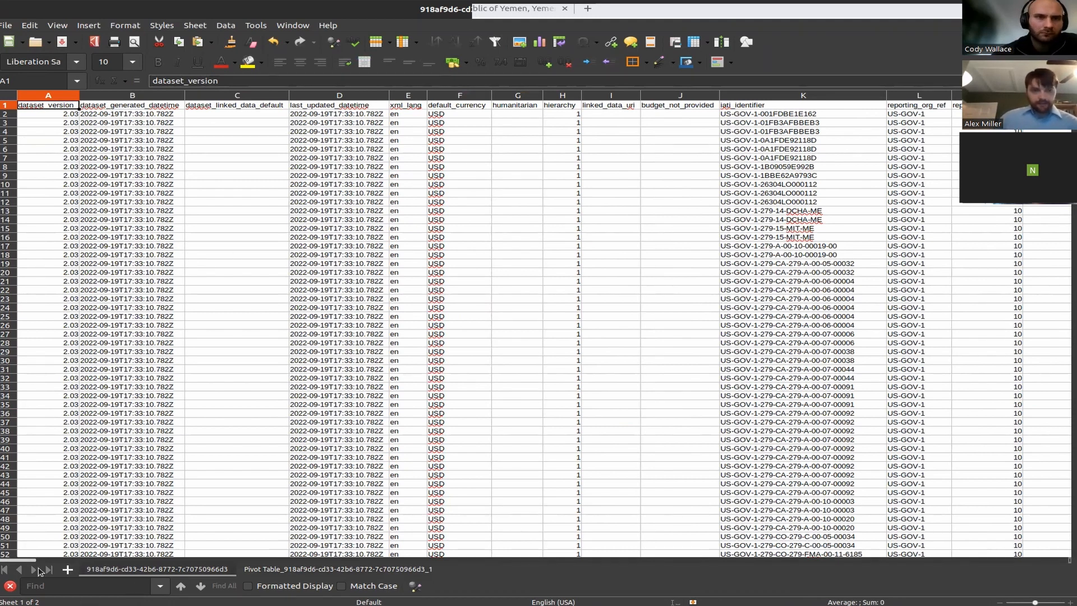
drag(24, 558, 168, 559)
drag(303, 561, 45, 560)
click(315, 570)
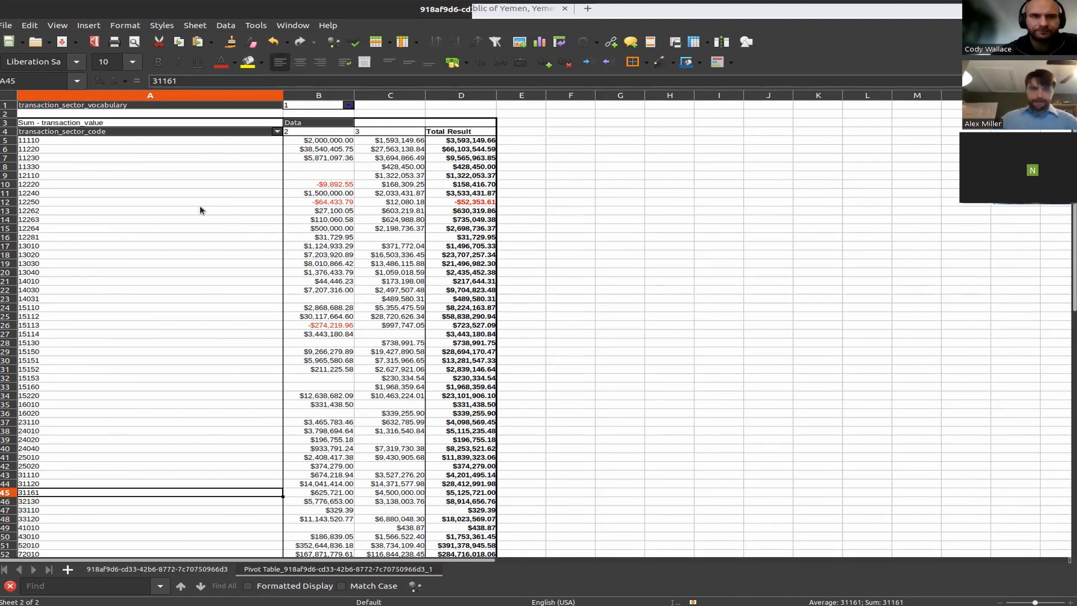
scroll(250, 300, down, 10)
scroll(250, 312, up, 10)
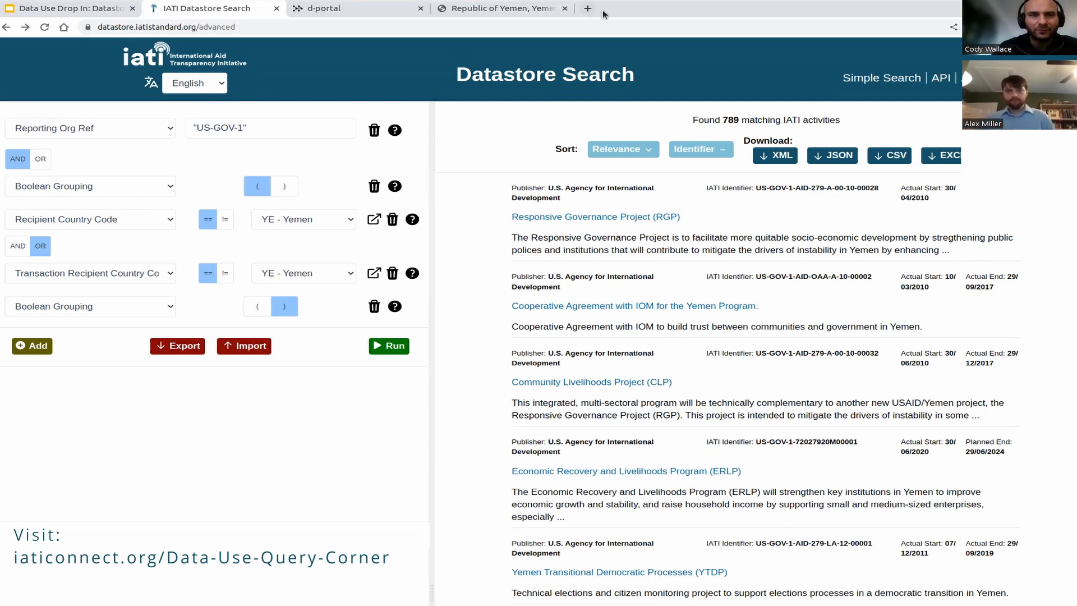
Return to the source CSV sheet in LibreOffice Calc and find the column header containing "tied".
click(4, 124)
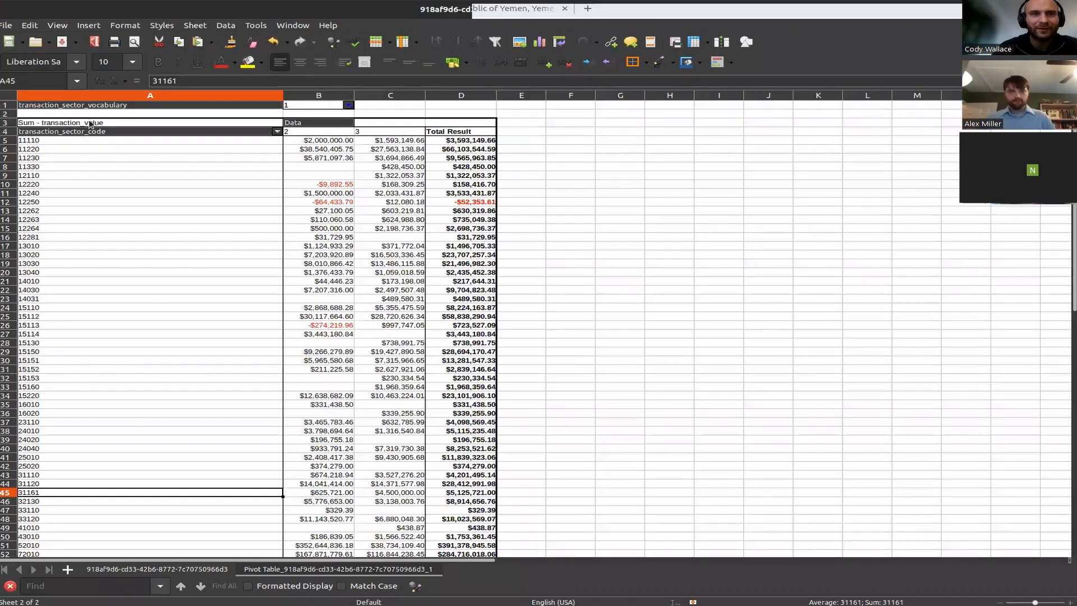
click(196, 569)
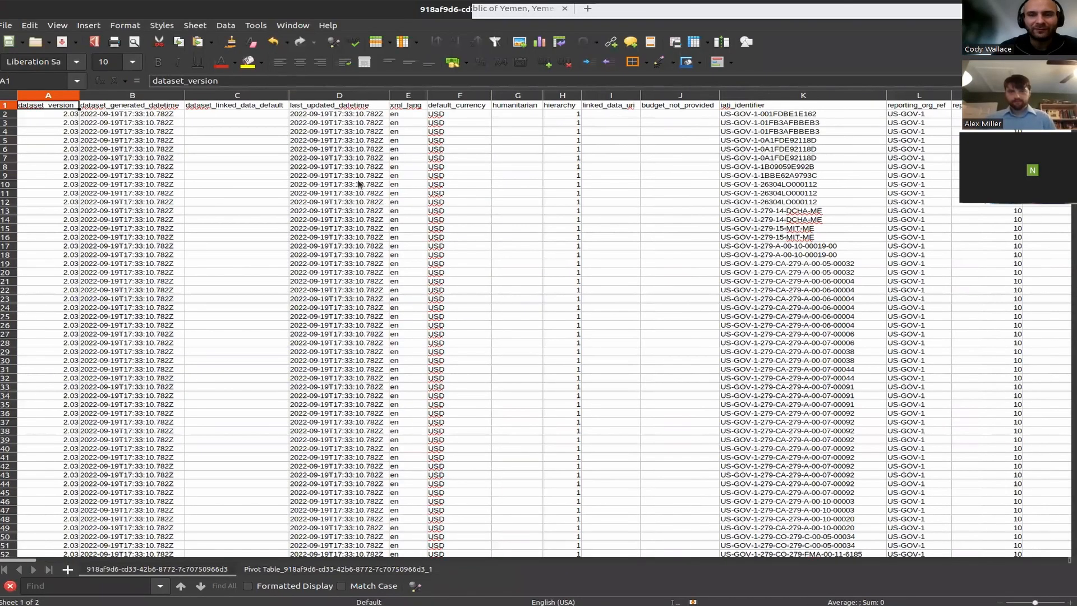
click(792, 112)
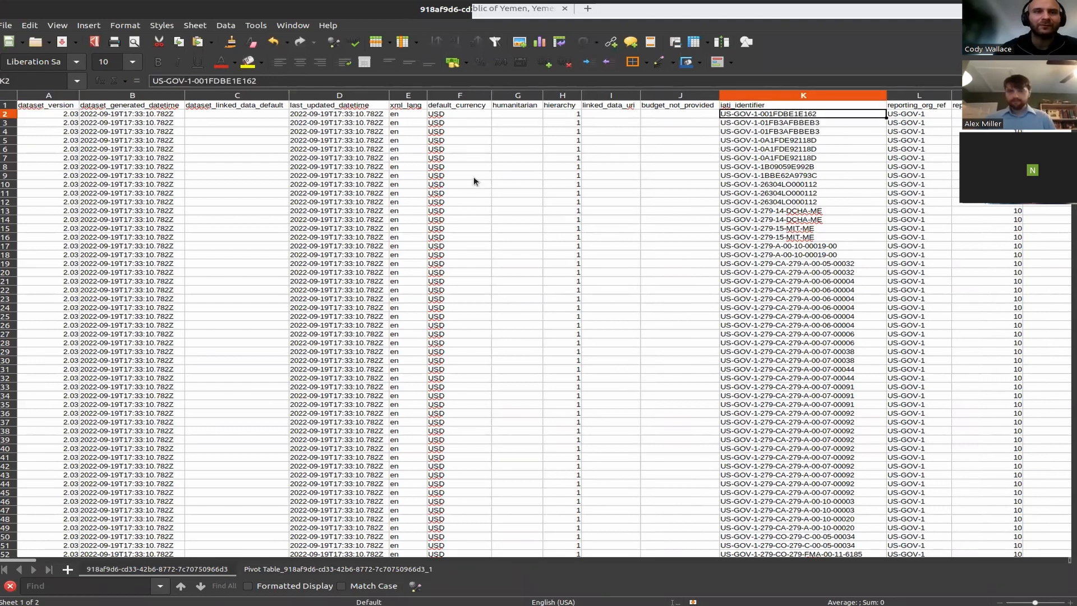
key(Right)
key(Right)
key(Right)
key(Right)
key(Up)
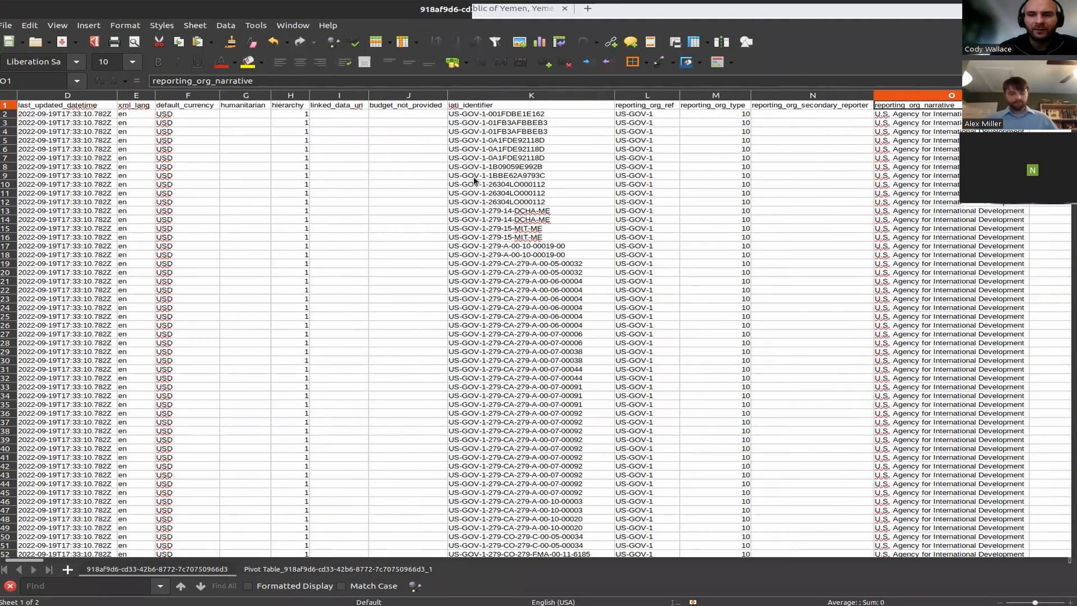
key(ctrl+f)
text(tied)
key(Return)
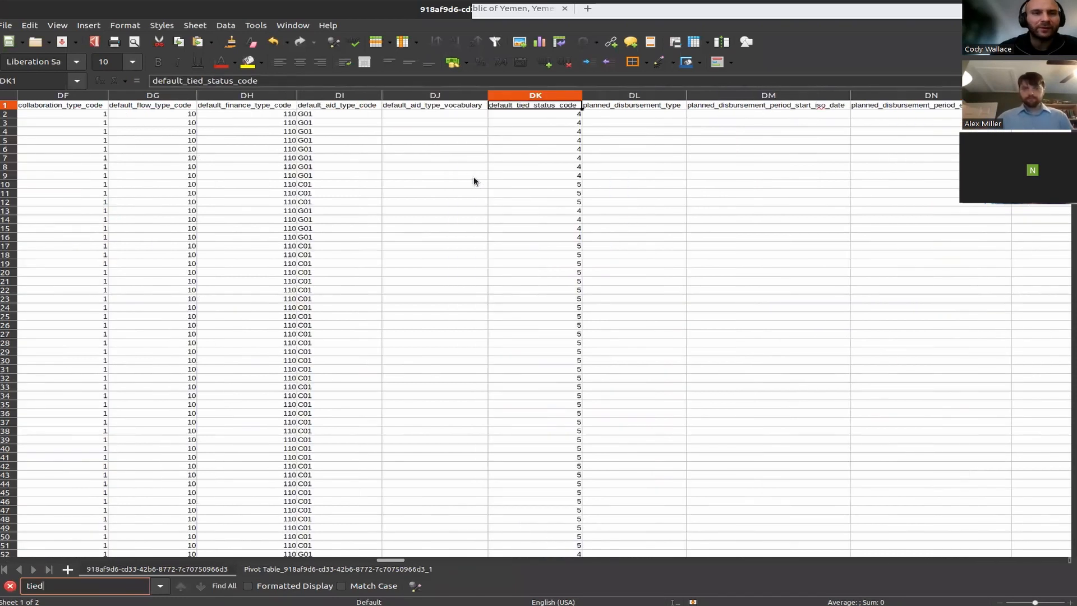
Add AutoFilters to the header row and show only rows whose default_tied_status_code is 5.
click(495, 42)
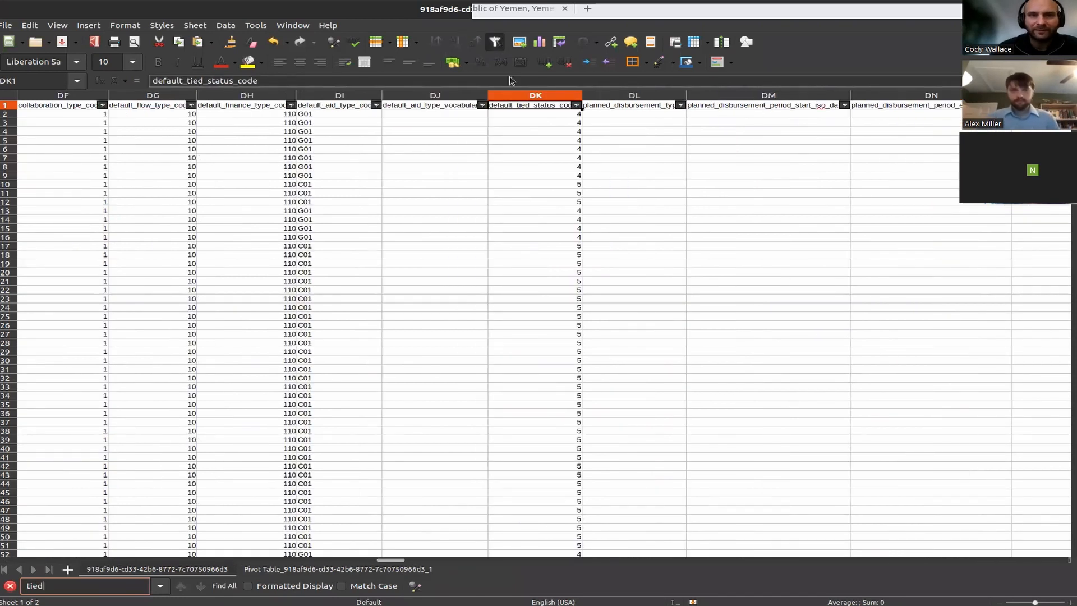
click(577, 106)
click(503, 236)
click(534, 322)
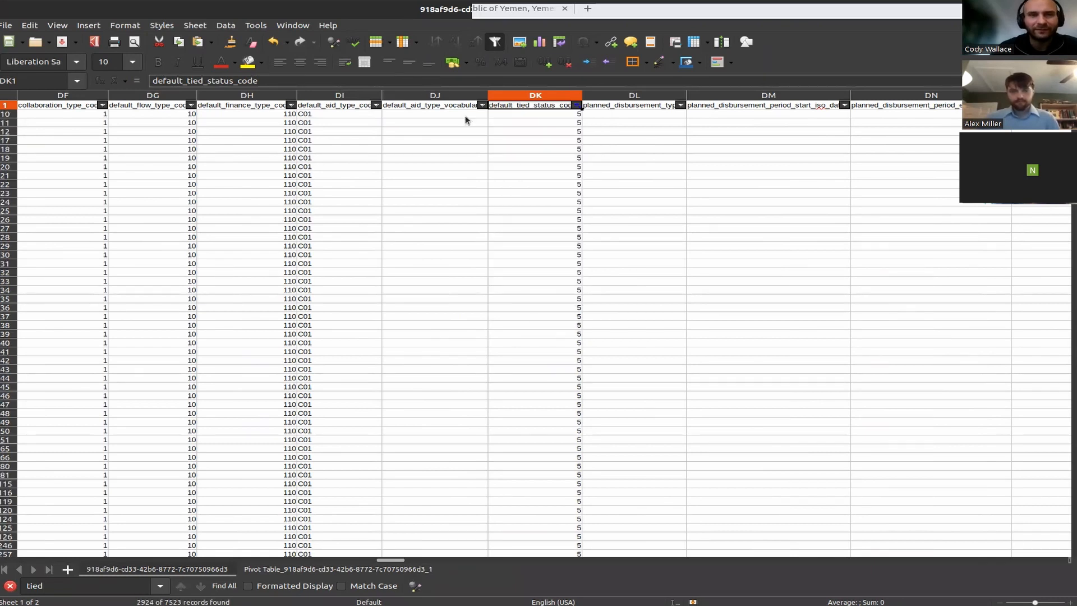
Look back across the filtered rows from the tied status column to the dataset_version column.
click(406, 115)
key(Left)
key(Left)
key(Left)
key(Left)
key(Left)
key(Left)
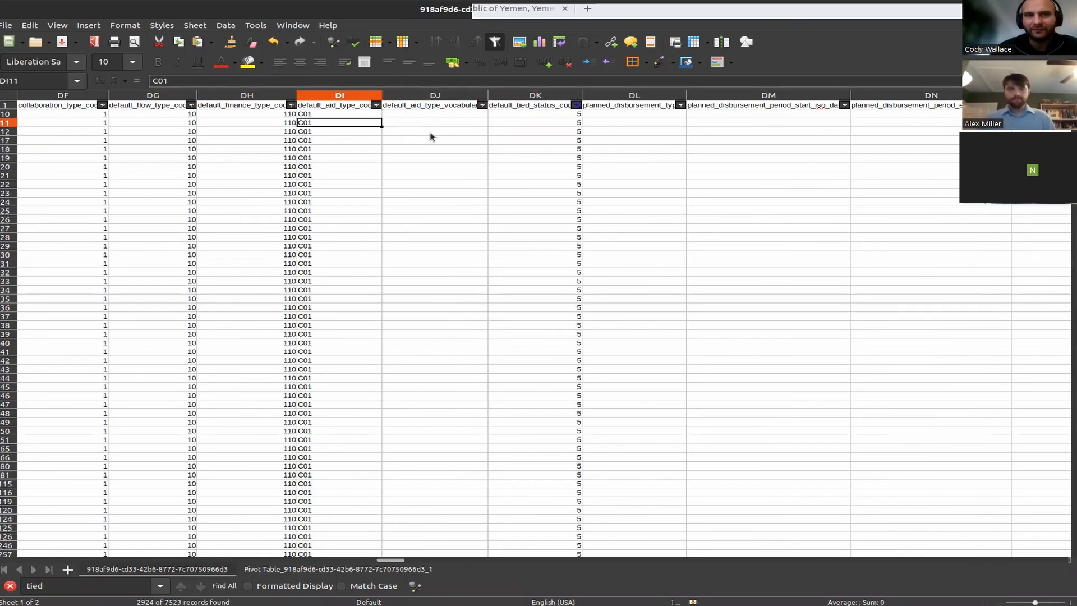
key(Left)
key(Left)
key(Left)
key(Left)
key(Left)
key(Left)
key(Left)
key(Left)
key(Left)
key(Left)
key(Left)
key(Left)
key(Left)
key(Left)
key(Left)
key(Left)
key(Left)
key(Left)
key(Left)
key(Left)
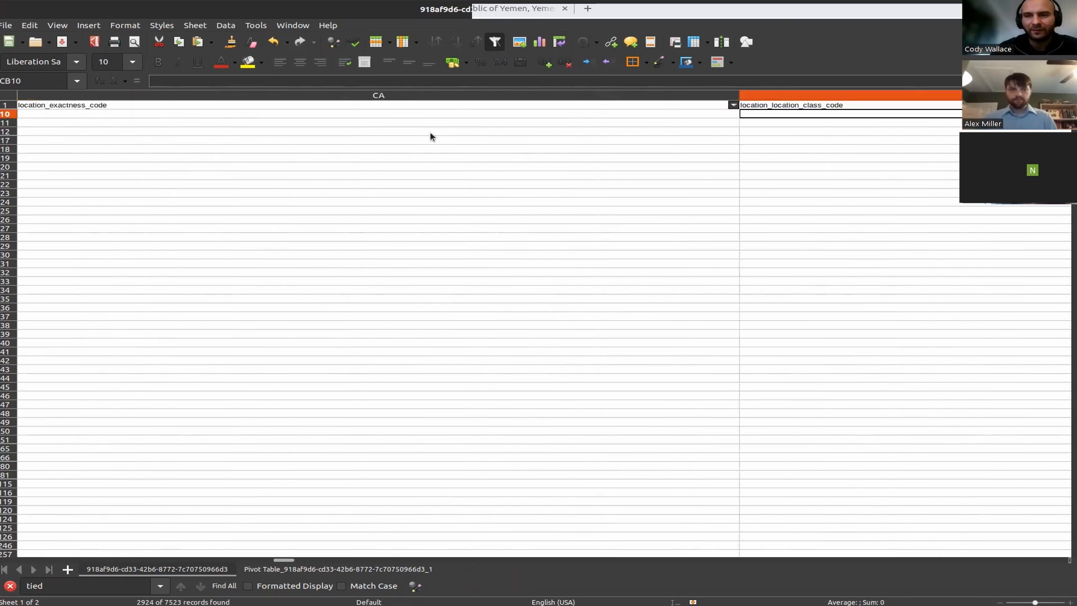
key(Left)
key(Left)
key(Left)
key(Left)
key(Left)
key(Left)
key(Left)
key(Left)
key(Left)
key(Left)
key(Left)
key(Left)
key(Left)
key(Left)
key(Left)
key(Left)
key(Left)
key(Left)
key(Left)
key(Left)
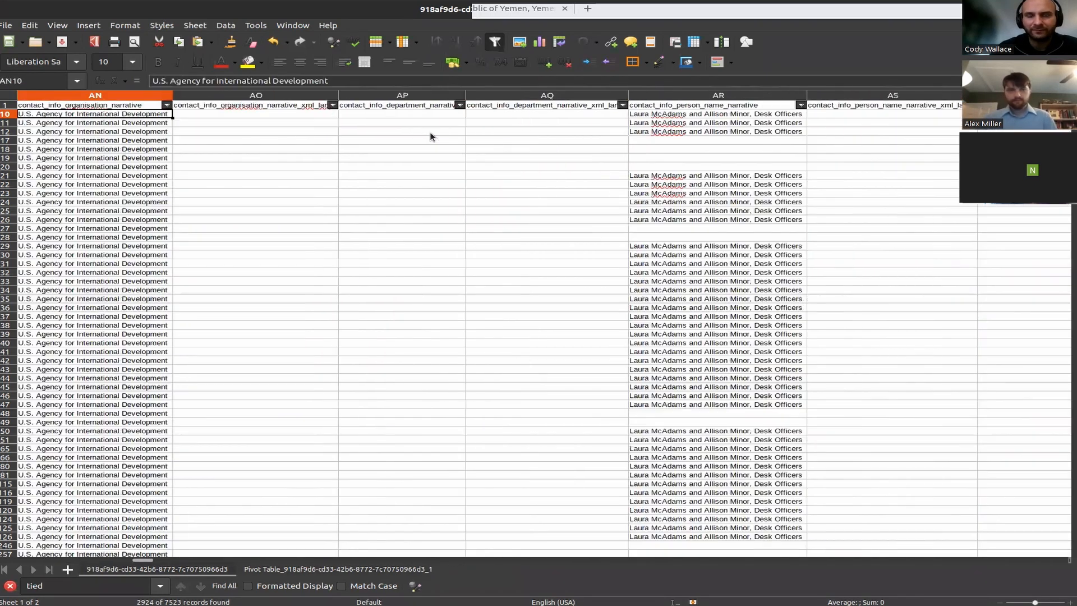
key(Left)
key(Left)
key(Left)
key(Left)
key(Left)
key(Left)
key(Left)
key(Left)
key(Left)
key(Left)
key(Left)
key(Left)
key(Left)
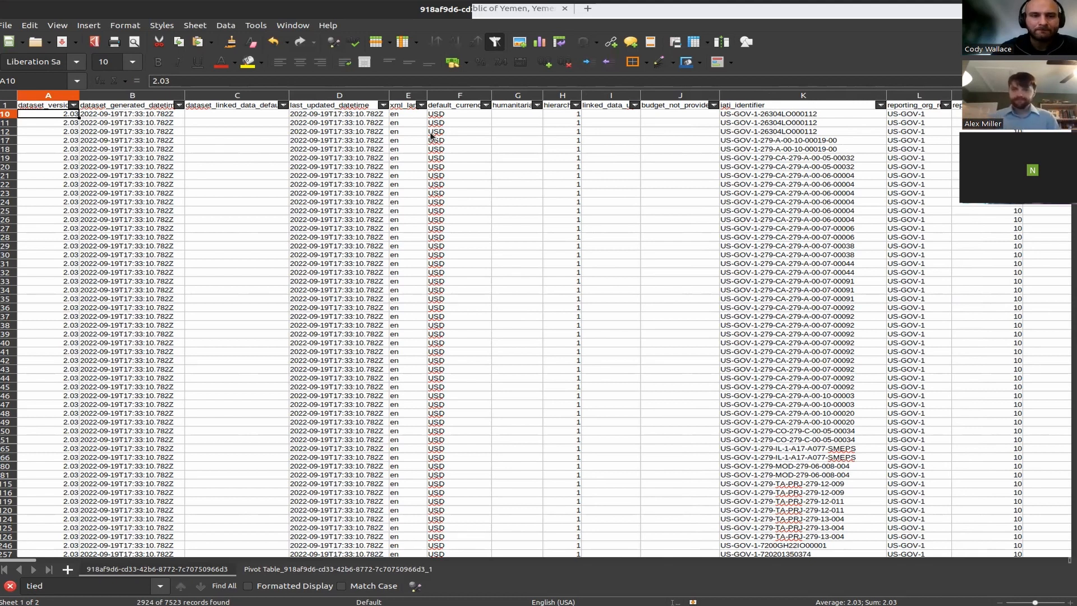
click(118, 105)
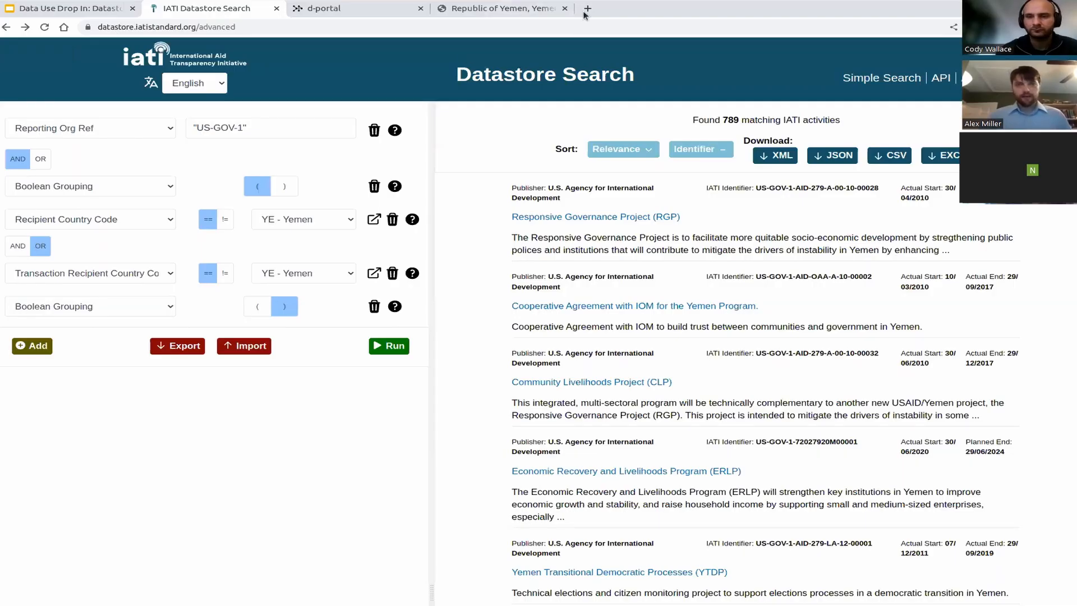
In a new browser tab, search for "iati standard tied codelist" and look up the meaning of code 5 on the Tied Status page.
click(588, 9)
text(iati stand)
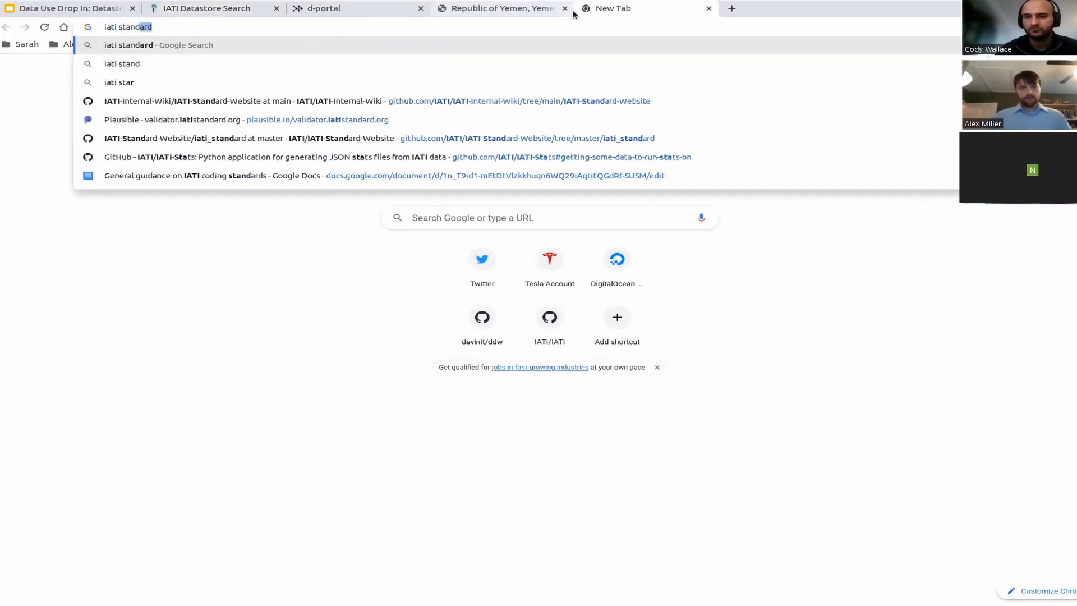
text(ard defau)
key(BackSpace)
key(BackSpace)
key(BackSpace)
key(BackSpace)
key(BackSpace)
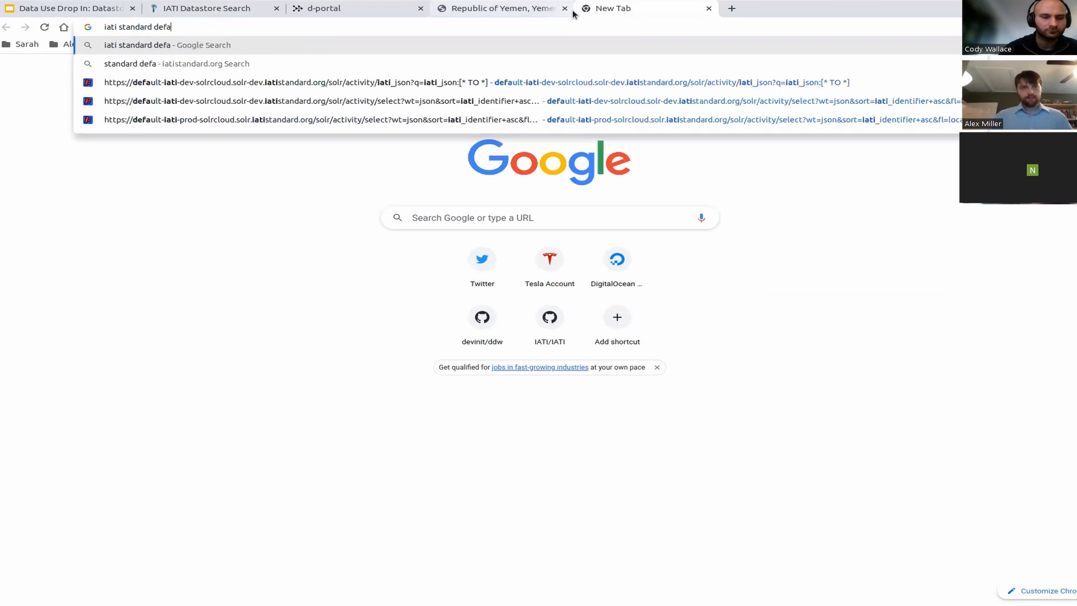
text(tt)
key(BackSpace)
text(ied codelist)
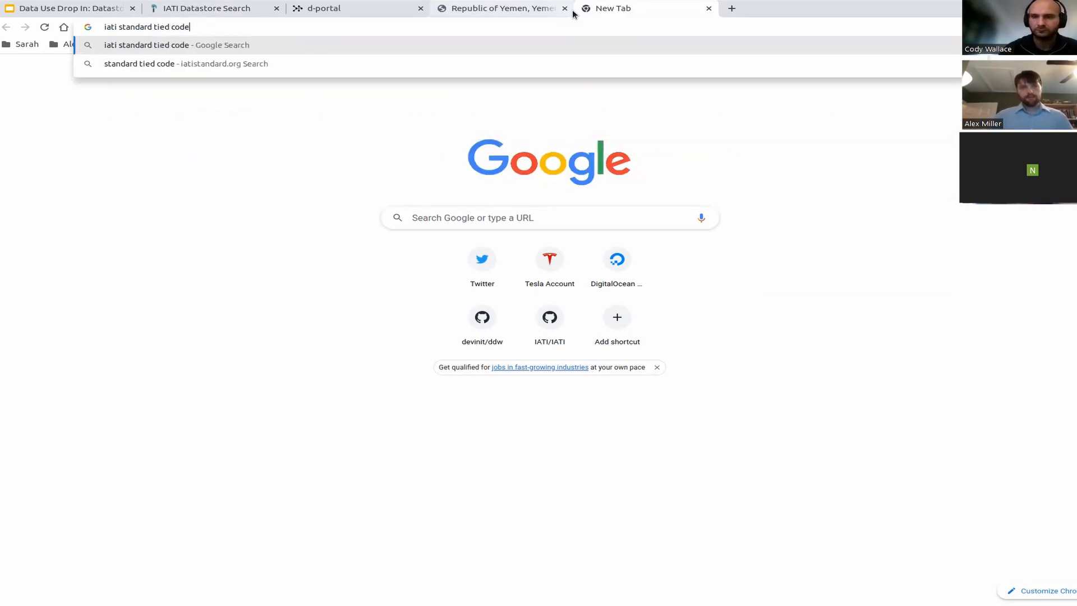
key(Return)
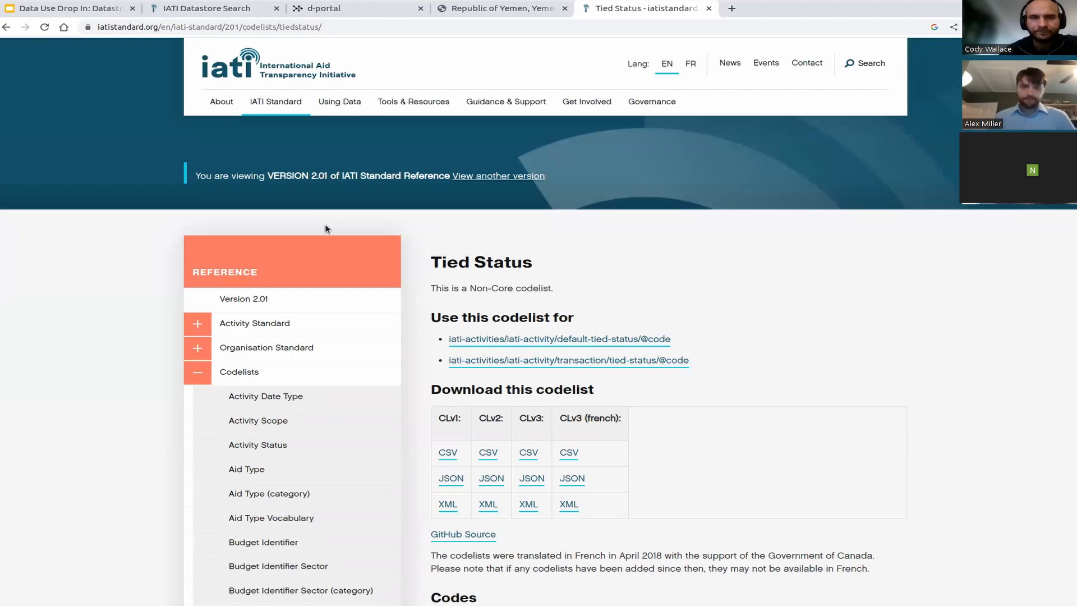
scroll(687, 246, down, 6)
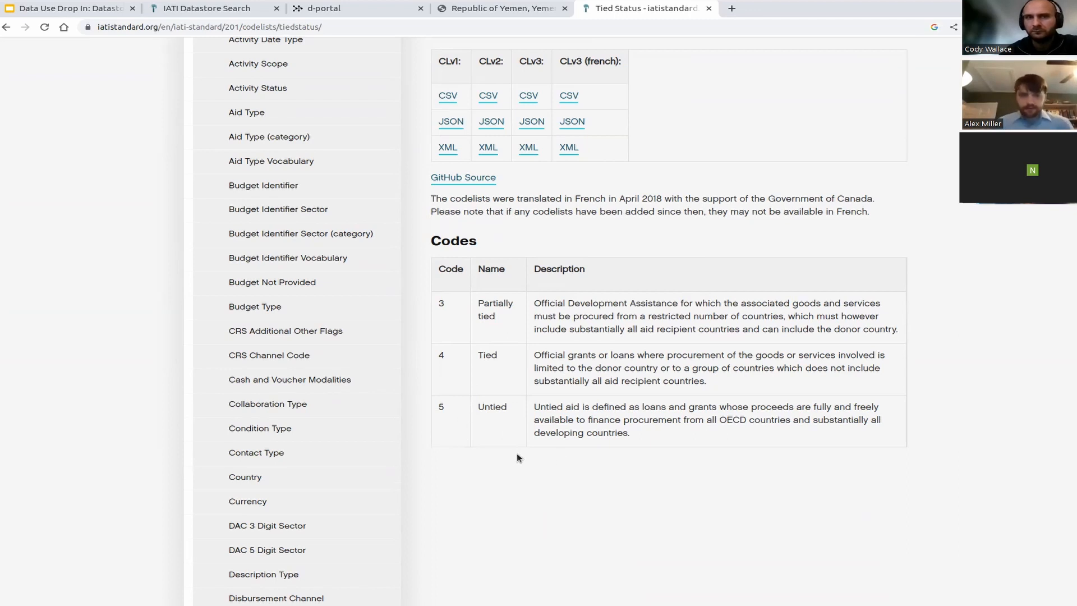
drag(473, 410, 508, 409)
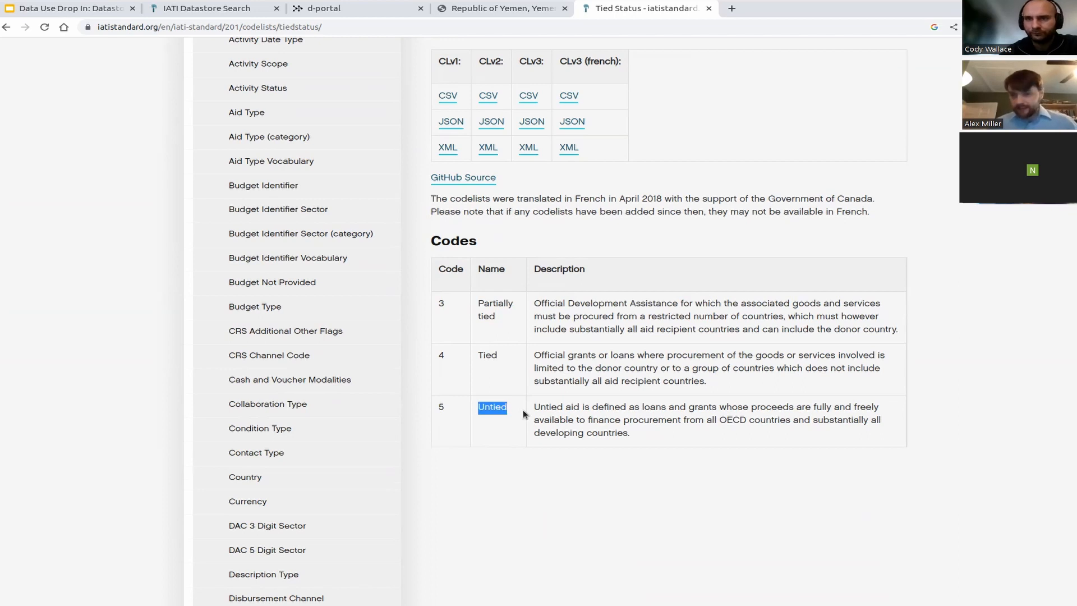
Open the Country Development Finance Data site, countrydata.iatistandard.org, in a new browser tab.
click(730, 7)
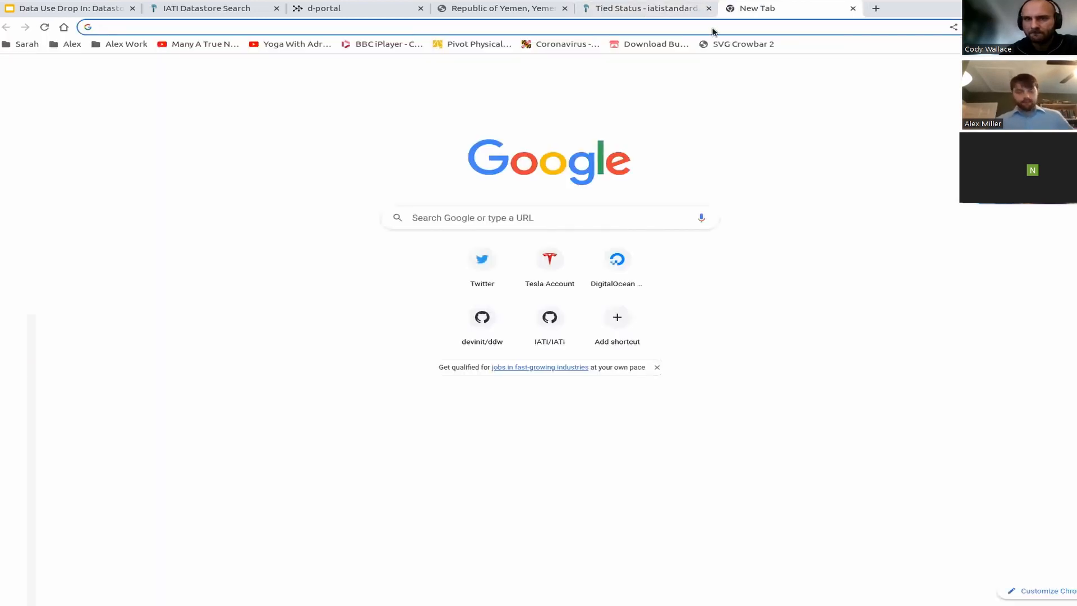
text(coun)
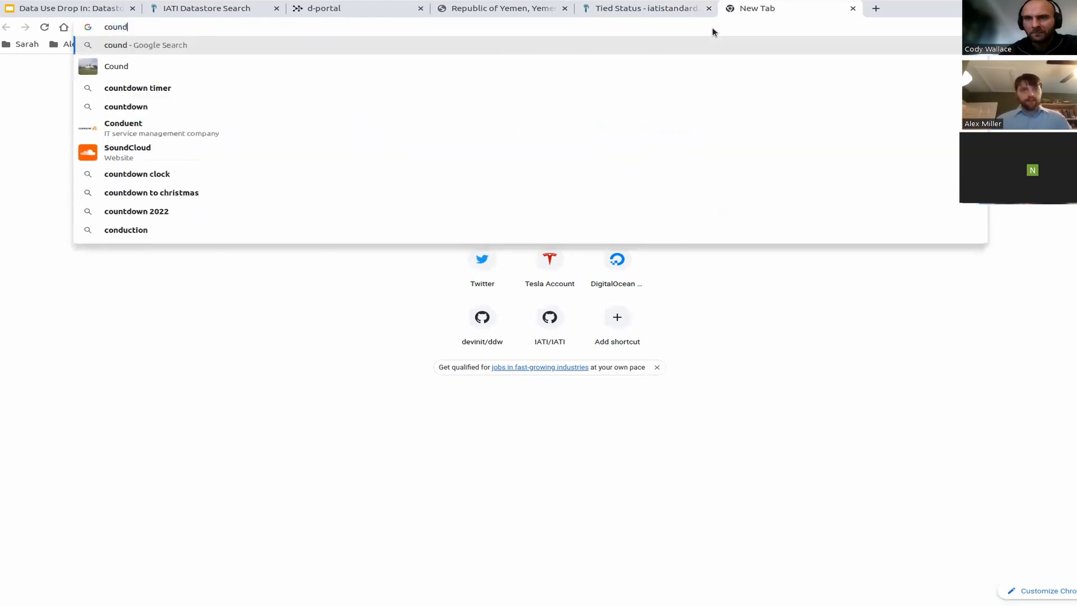
text(tr)
key(Return)
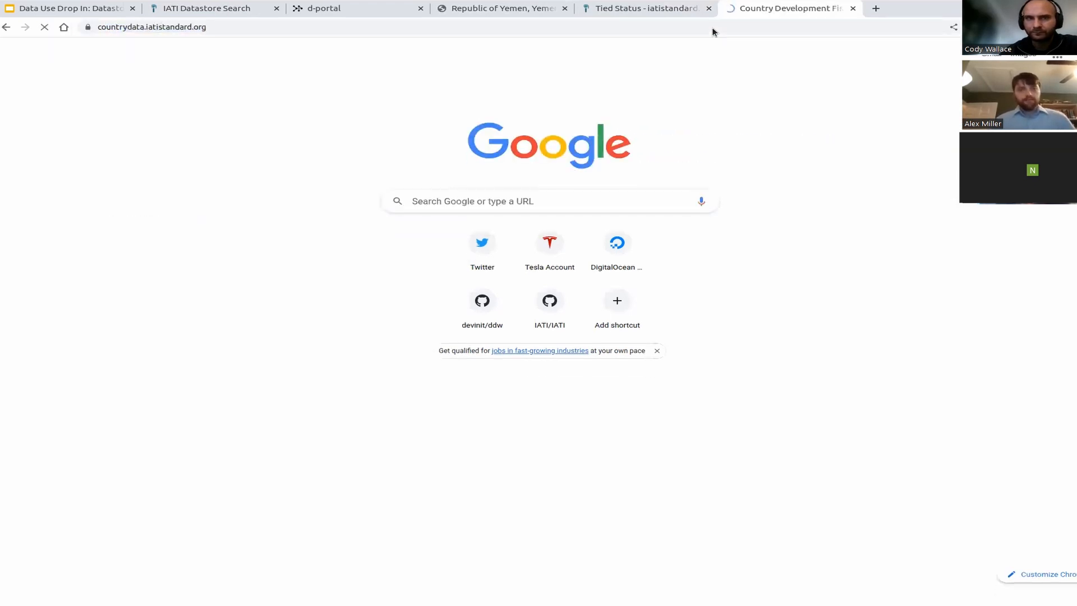
Download the data file for Yemen to the Downloads folder as YE.xlsx and open it.
click(525, 332)
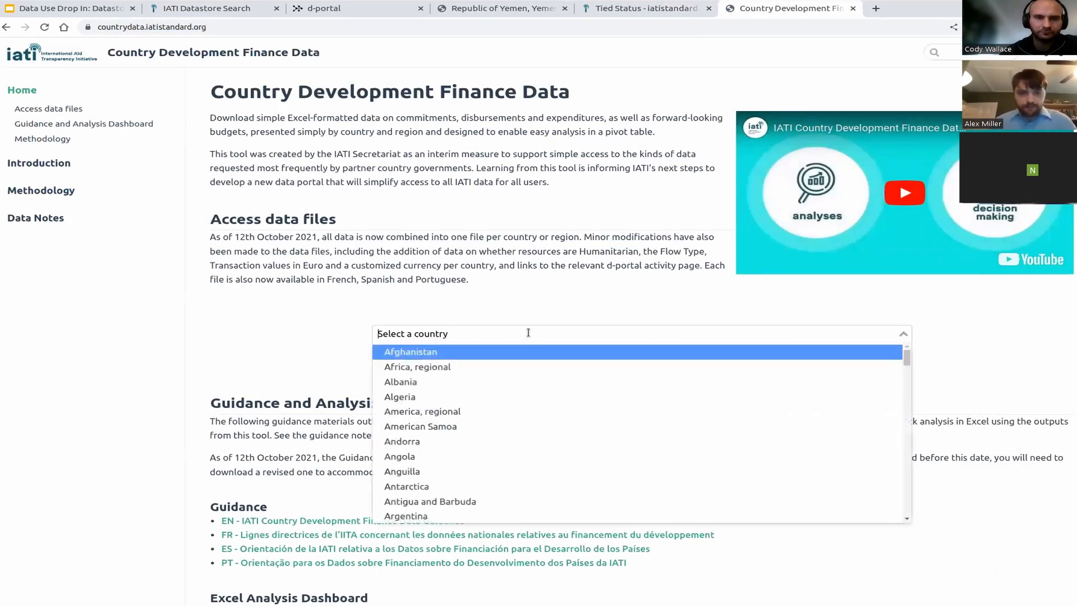
text(ye)
click(493, 367)
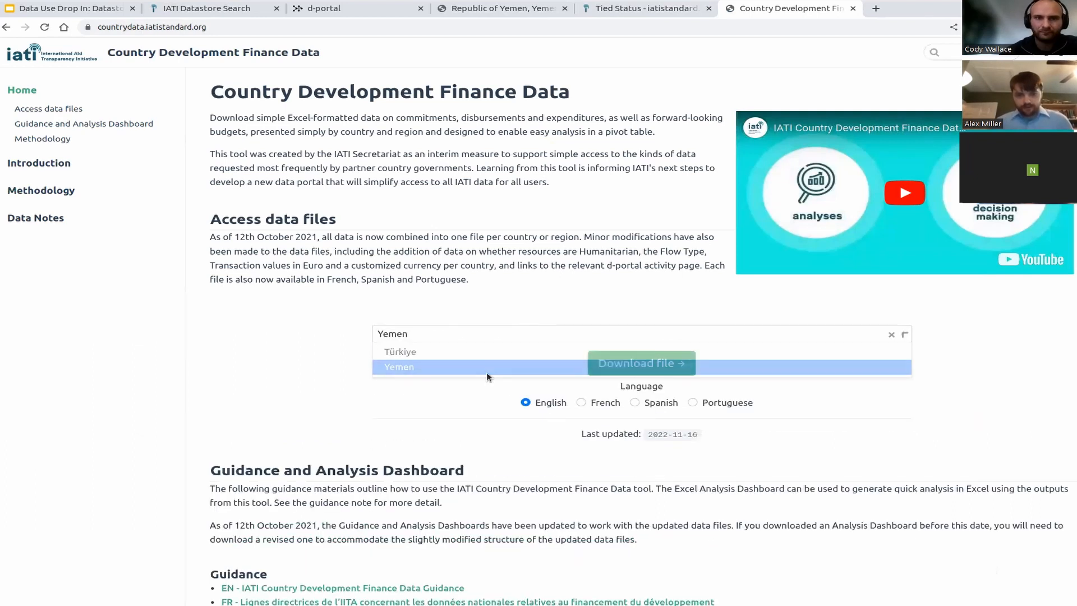
click(664, 365)
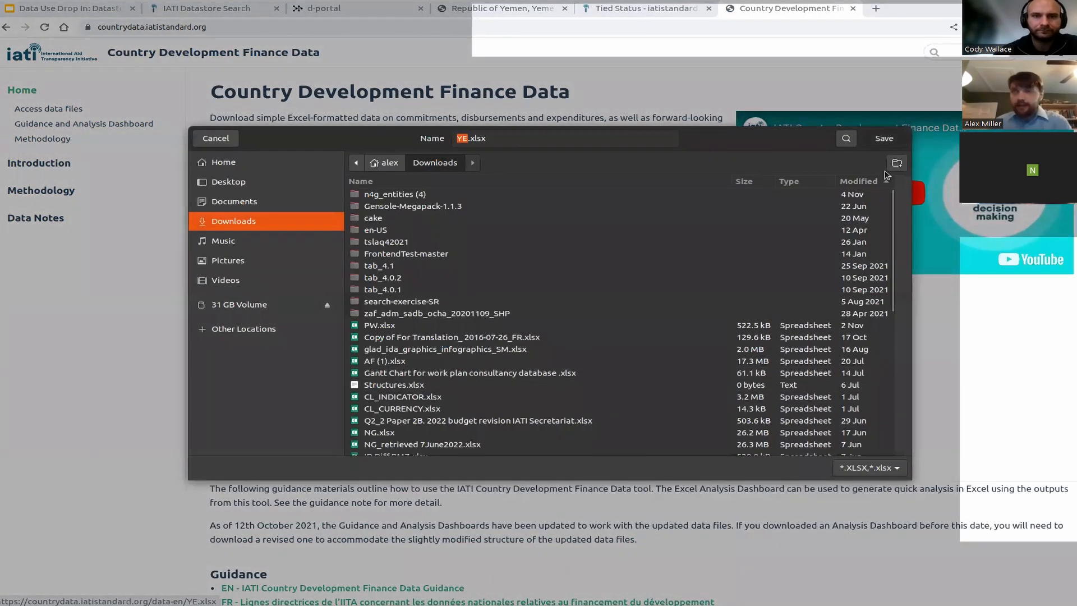
click(884, 138)
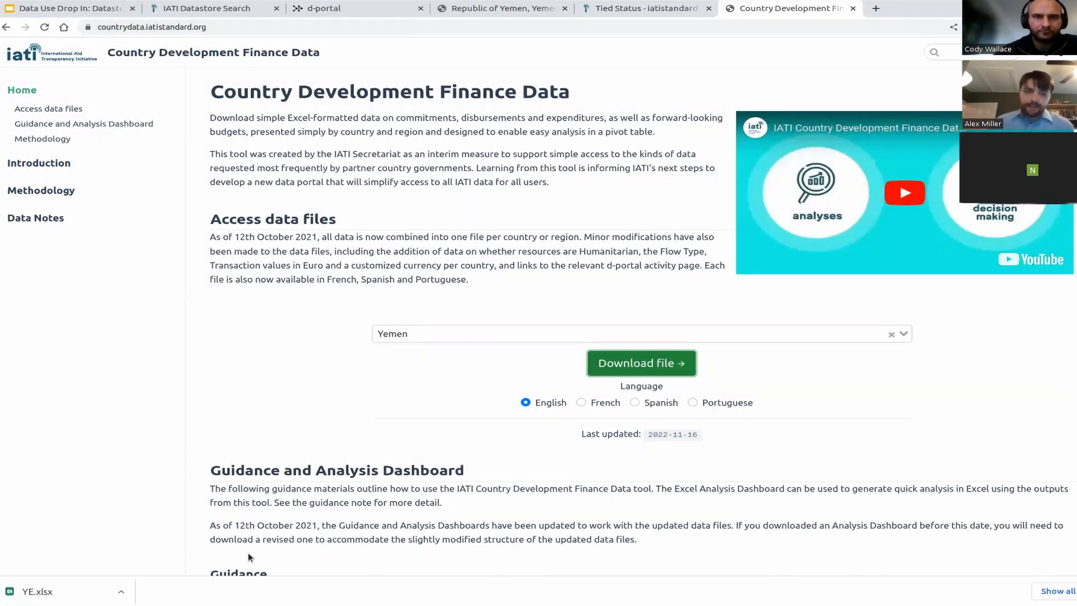
click(72, 593)
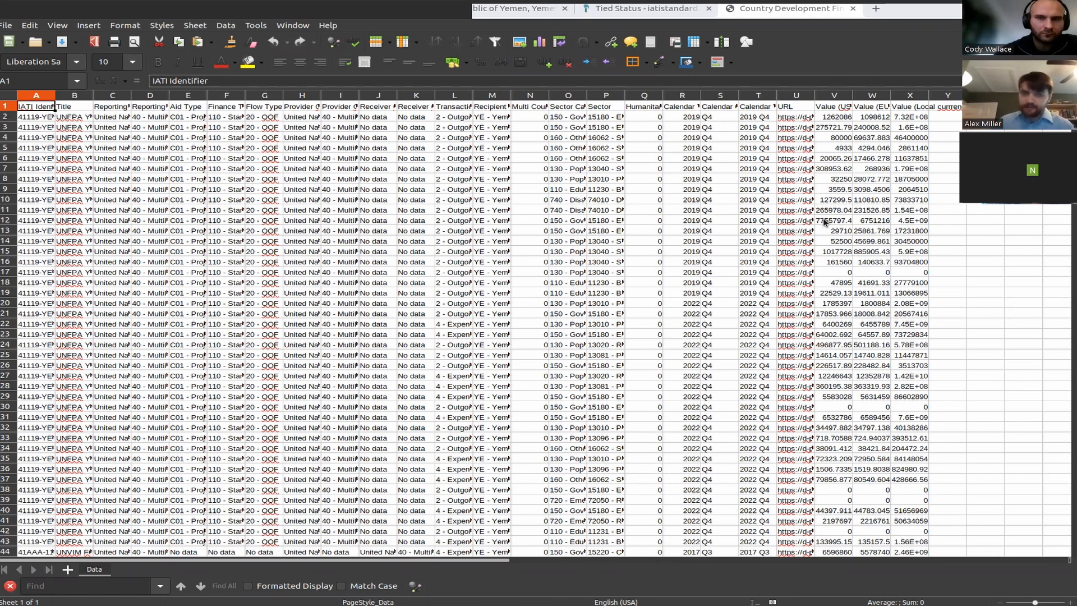
Widen the IATI Identifier column of the Data sheet.
click(81, 109)
click(121, 110)
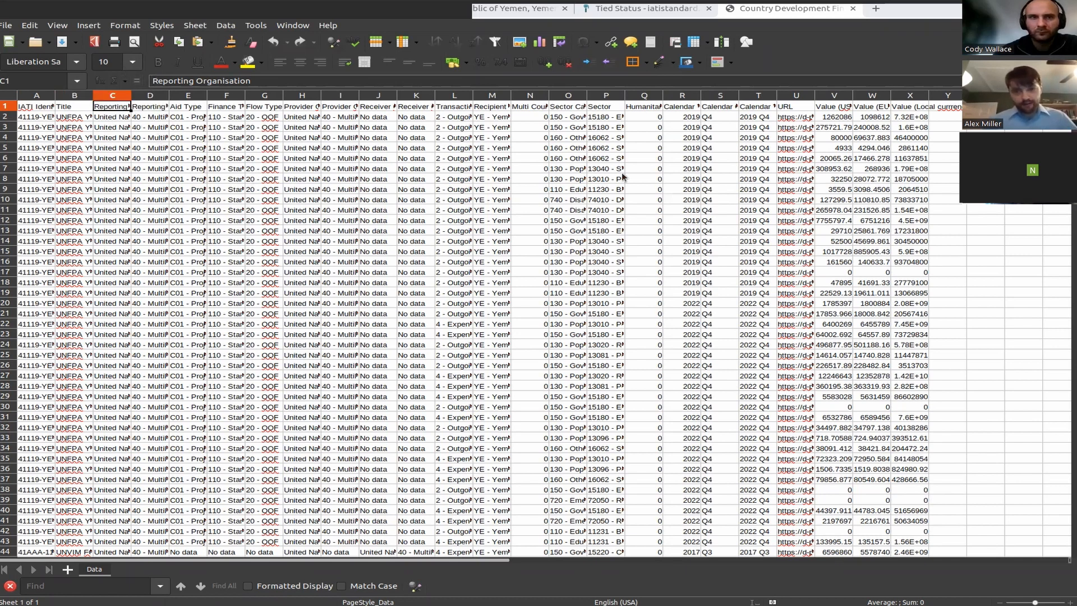
click(56, 96)
double_click(56, 95)
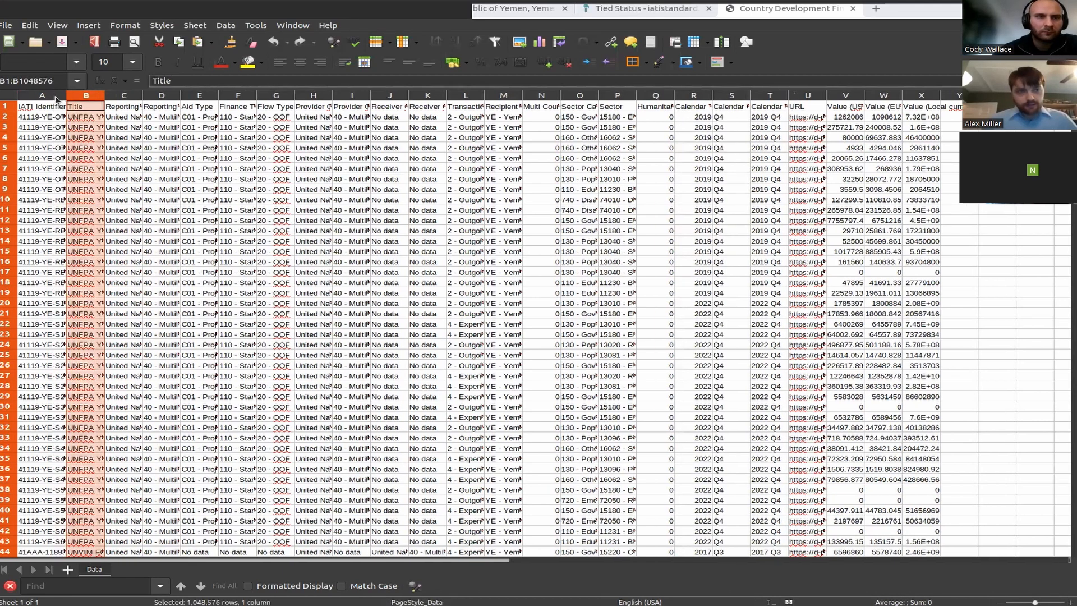
click(53, 118)
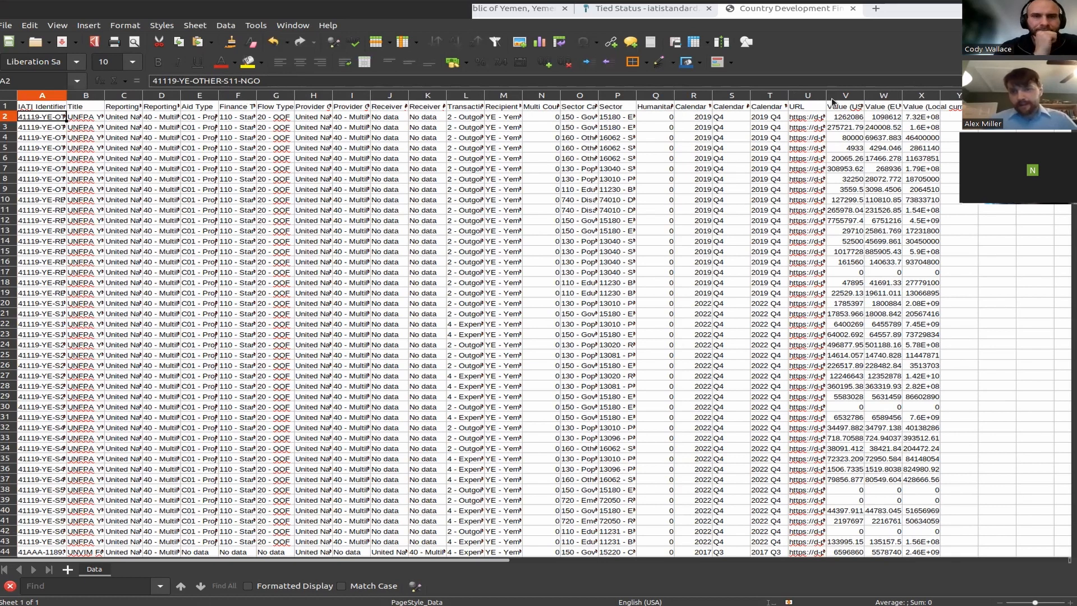
Examine the USD and EUR value columns and the descriptive columns from IATI Identifier through URL.
click(847, 108)
click(861, 118)
key(Right)
click(860, 116)
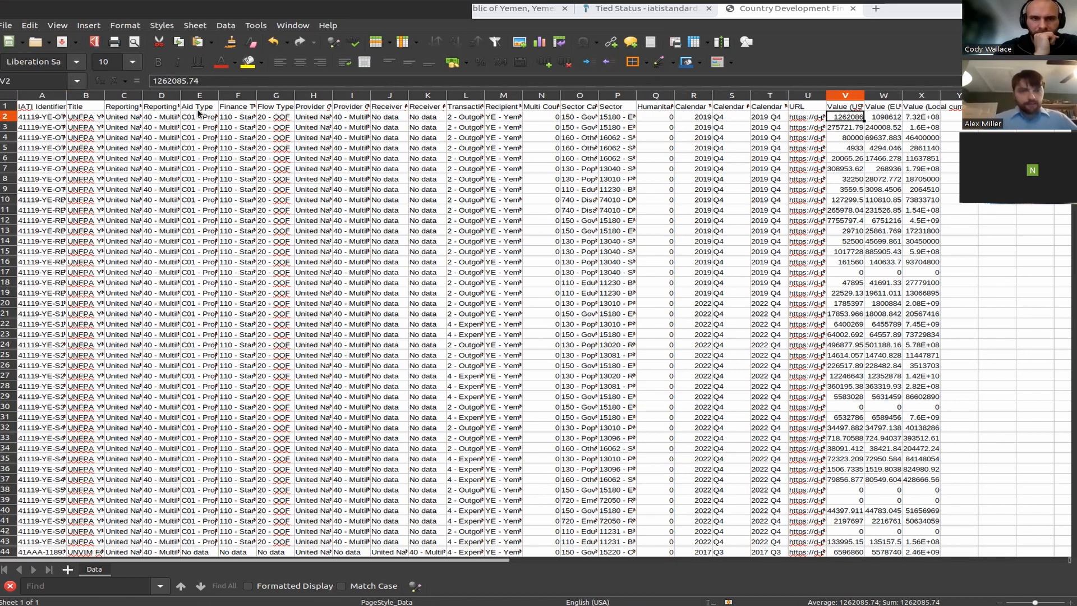
drag(65, 109, 804, 215)
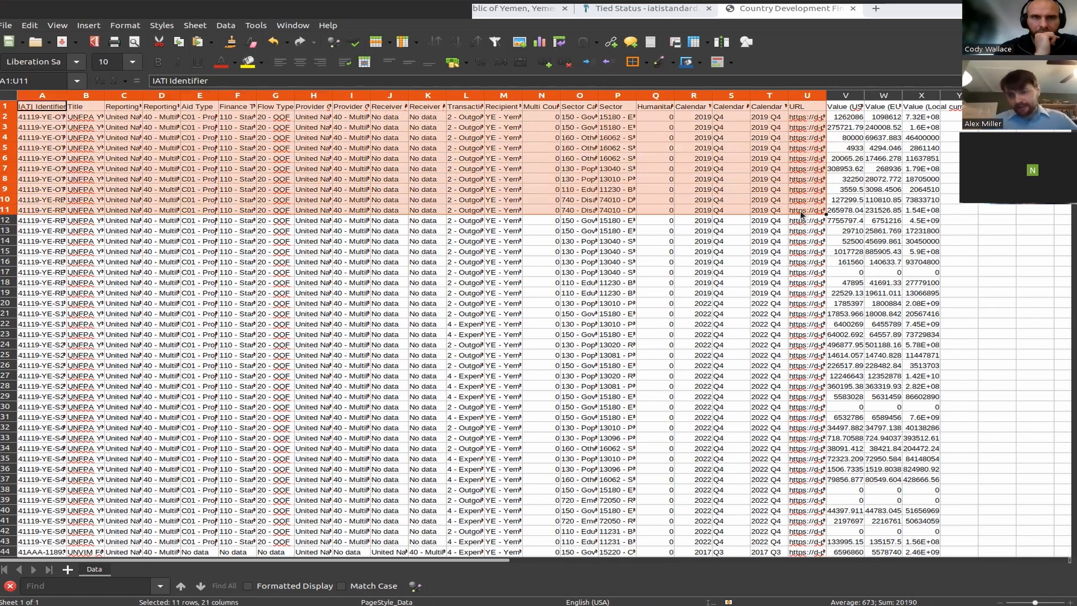
Switch back to the filtered CSV workbook and find the "default_tied" column from the start of the sheet.
click(1, 123)
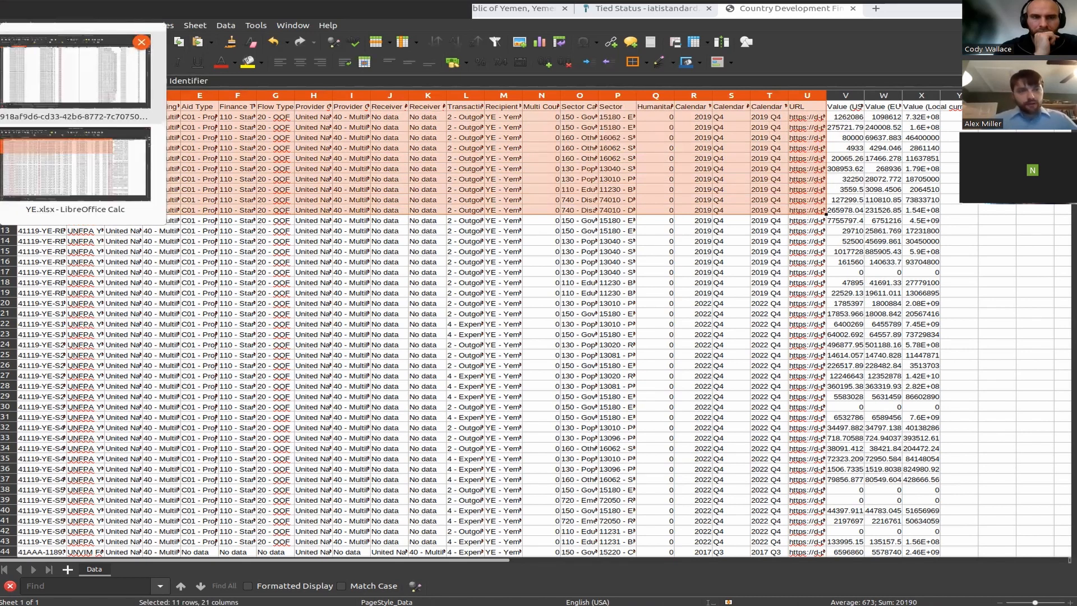
click(71, 84)
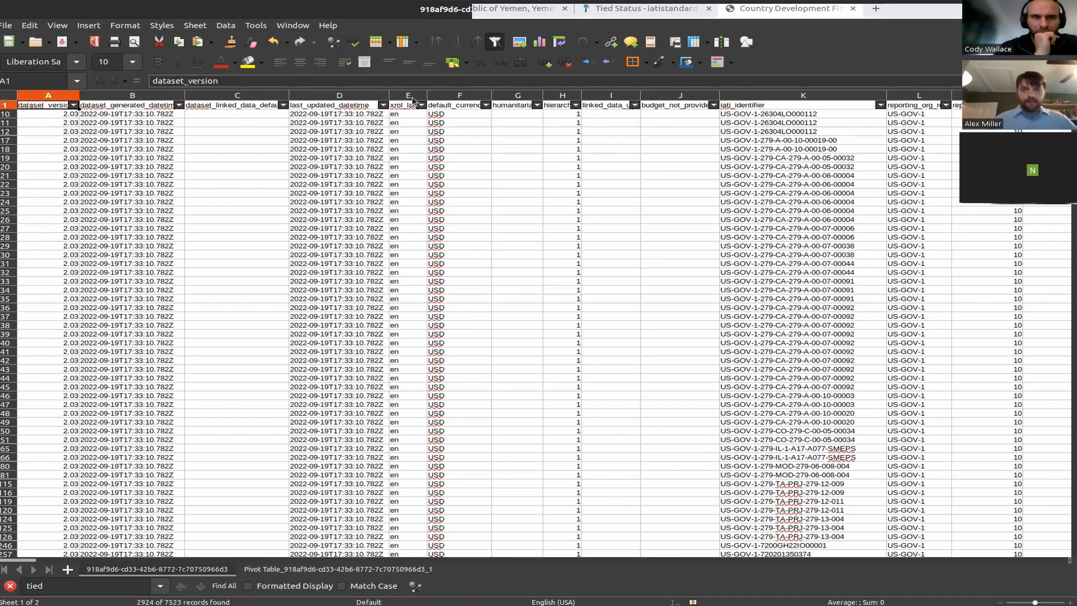
key(ctrl+Home)
key(ctrl+f)
text(de)
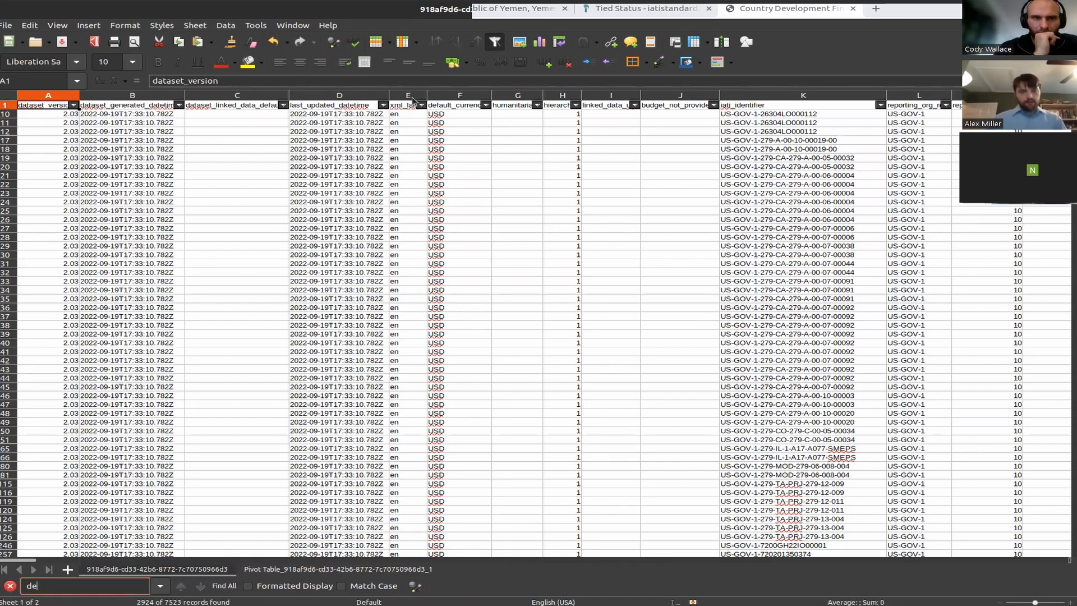
text(fault_tied)
key(Return)
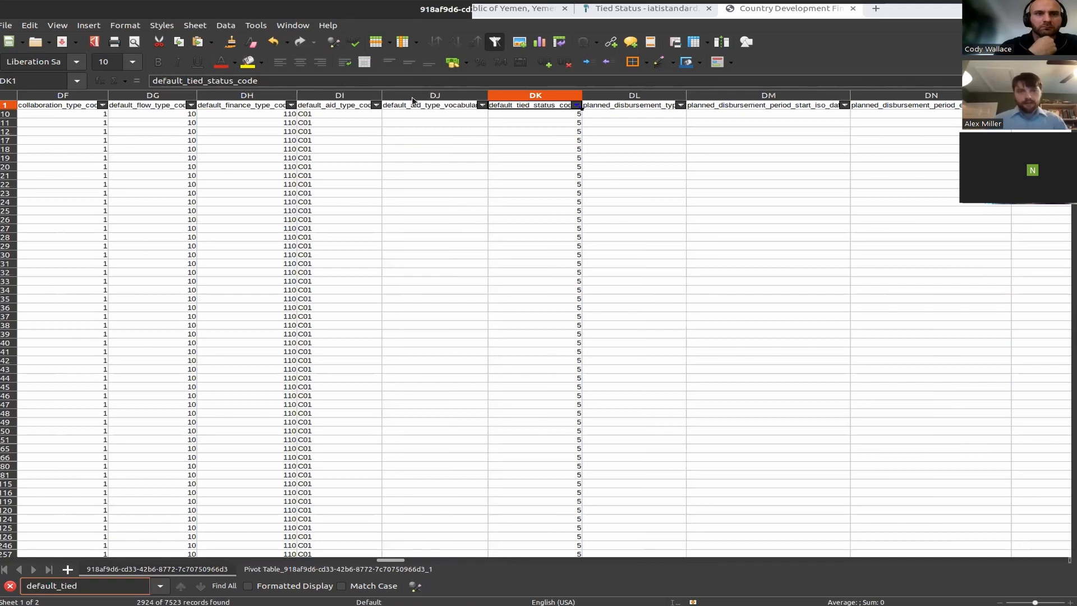
Copy the iati_identifier value from the first filtered data row, row 10.
click(549, 114)
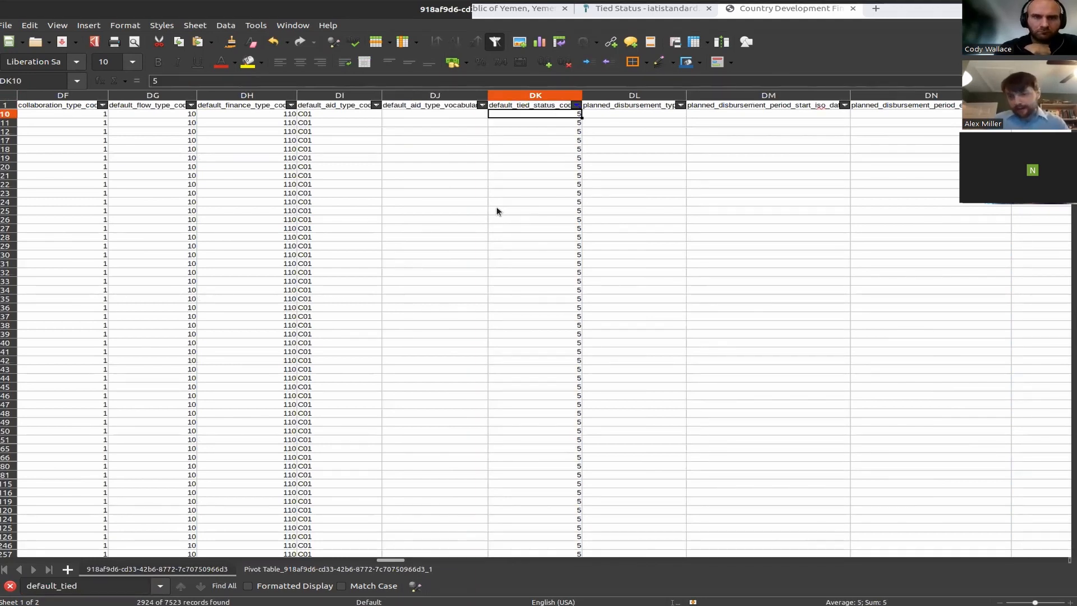
key(Left)
key(Left)
key(Left)
key(Left)
key(Left)
key(Left)
key(Left)
key(Left)
key(Left)
key(Left)
key(Left)
key(Left)
key(Left)
key(Left)
key(Left)
key(Left)
key(Left)
key(Left)
key(Left)
key(Left)
key(Left)
key(Left)
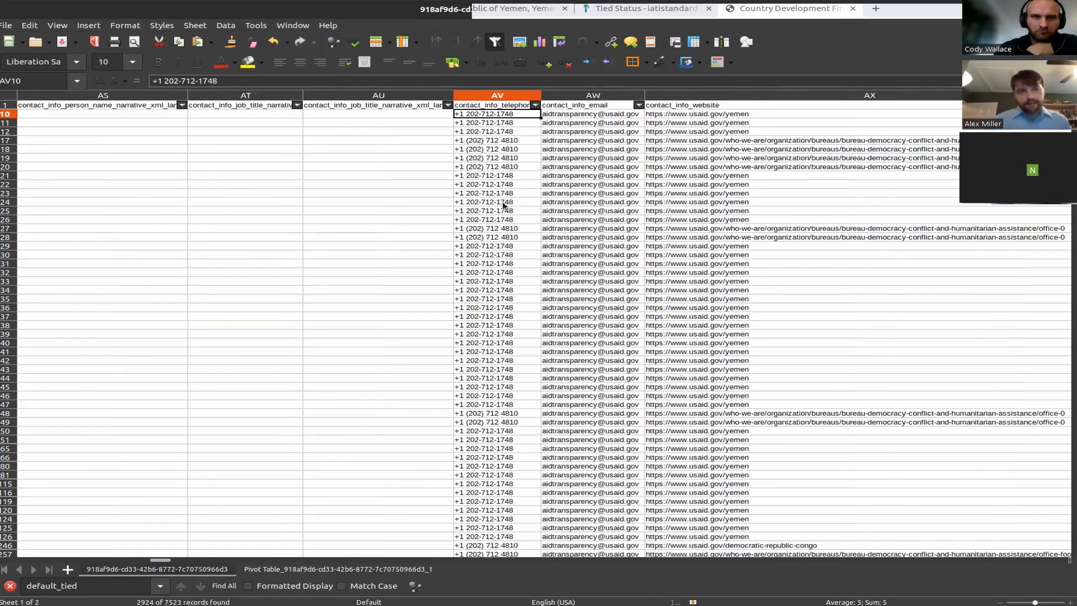
key(Left)
key(Left)
key(Left)
key(Left)
key(Left)
key(Left)
key(Left)
key(Left)
key(Left)
key(Left)
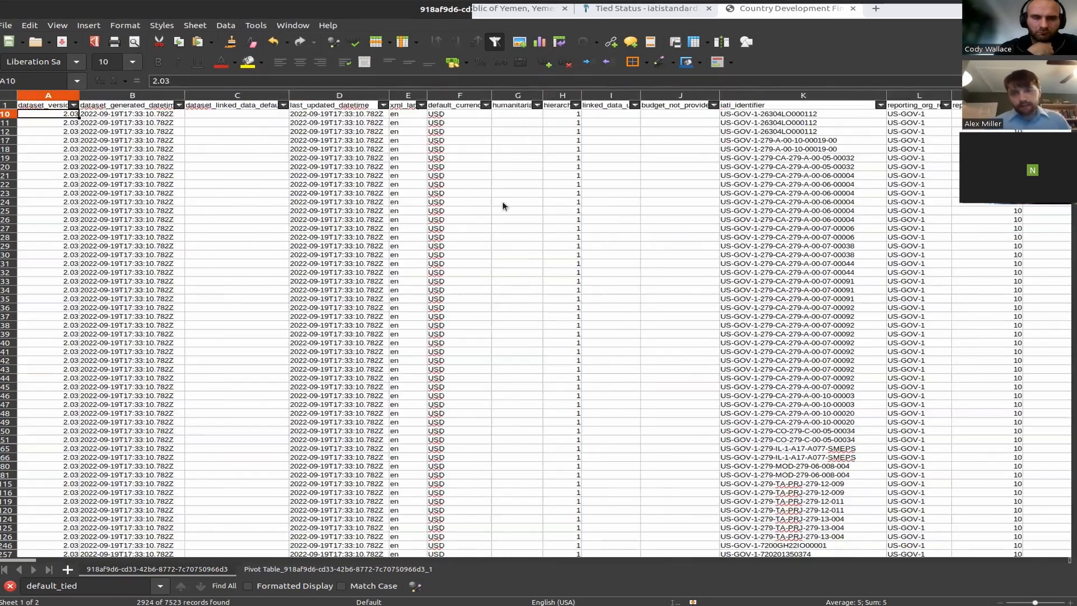
key(Right)
key(Right)
key(Right)
key(Right)
key(Right)
key(Right)
key(Right)
key(Right)
key(Right)
key(Right)
key(Right)
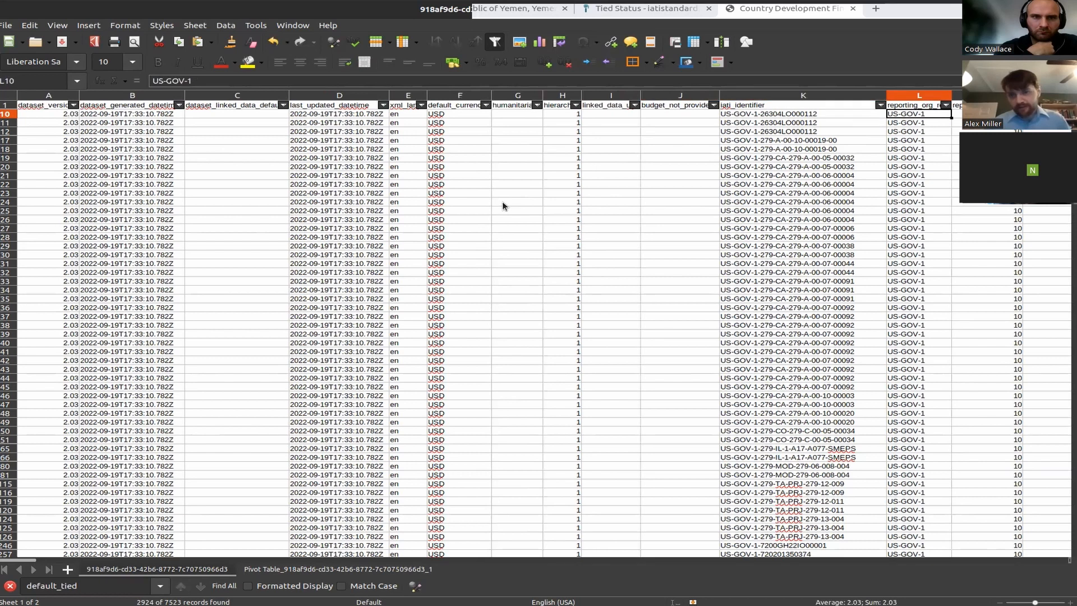
key(Left)
key(ctrl+c)
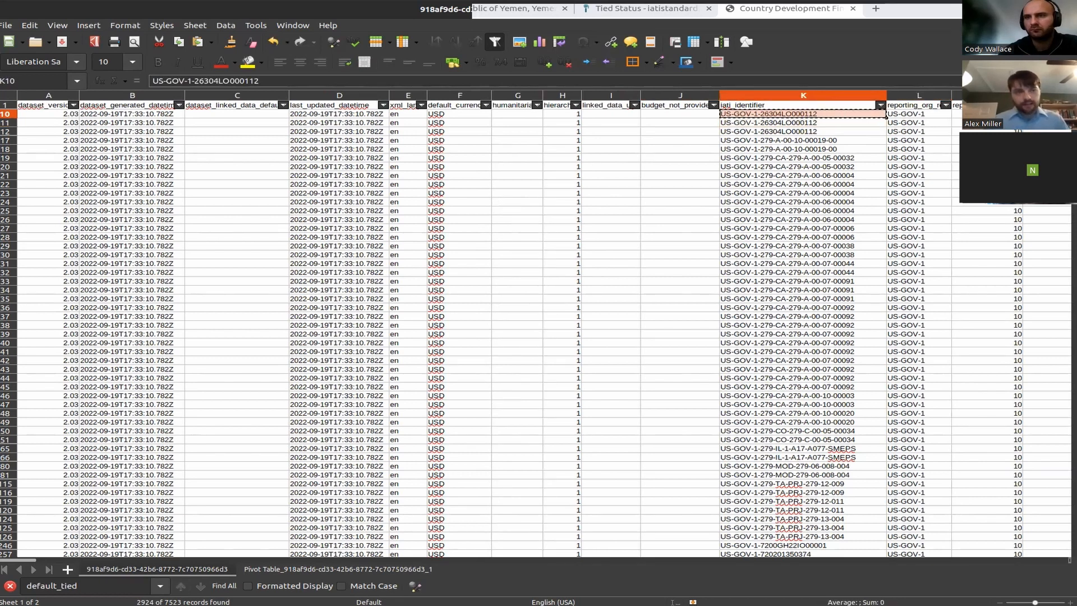
Switch to the Yemen data workbook and search the Data sheet for identifier US-GOV-1-26304LO000112.
click(1, 123)
click(78, 87)
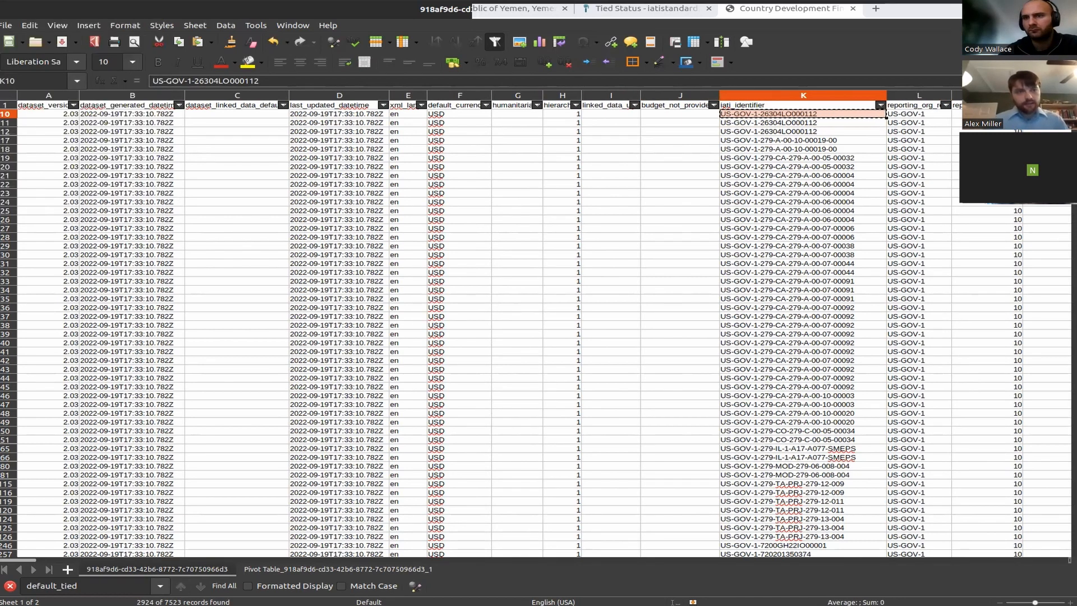
click(1, 123)
click(49, 150)
click(64, 150)
key(ctrl+f)
key(ctrl+v)
key(Return)
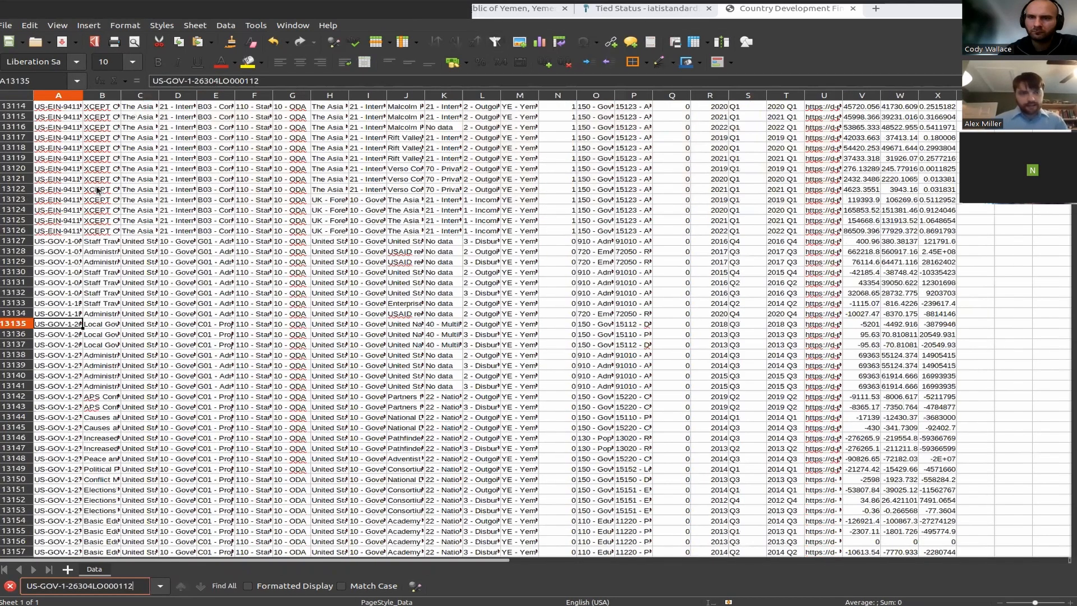
click(21, 324)
click(59, 324)
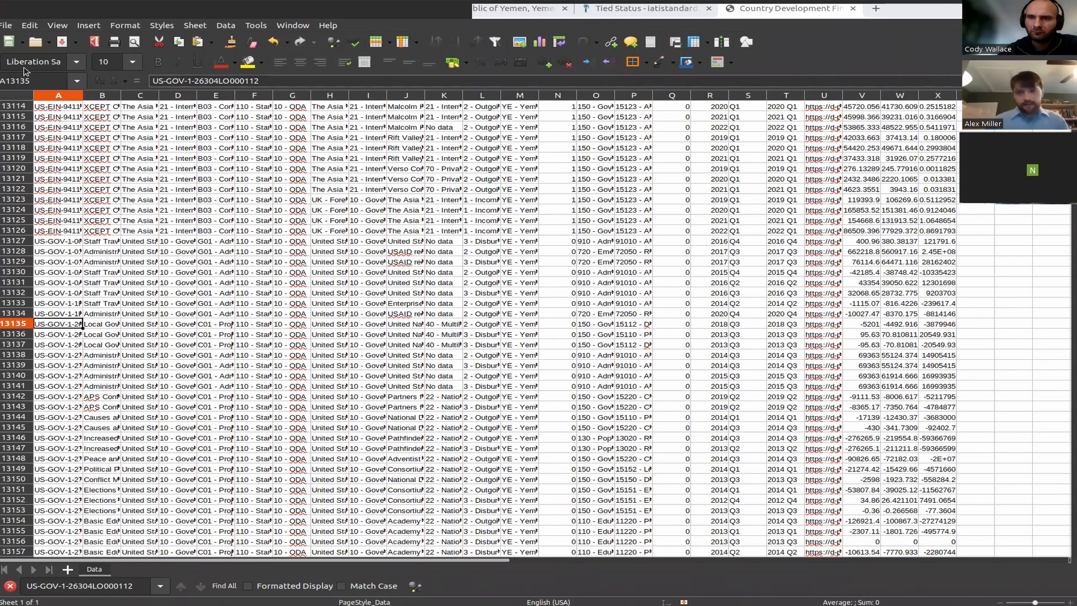
Turn on AutoFilter for the Data sheet and filter the IATI Identifier column to US-GOV-1-26304LO000112.
scroll(129, 265, up, 11)
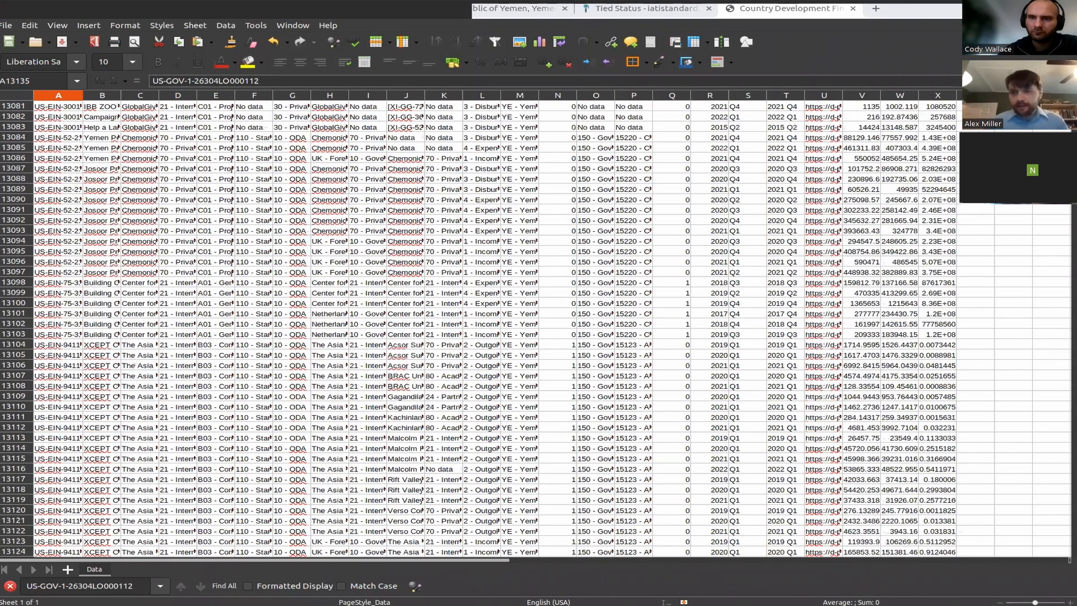
drag(1072, 505, 1072, 99)
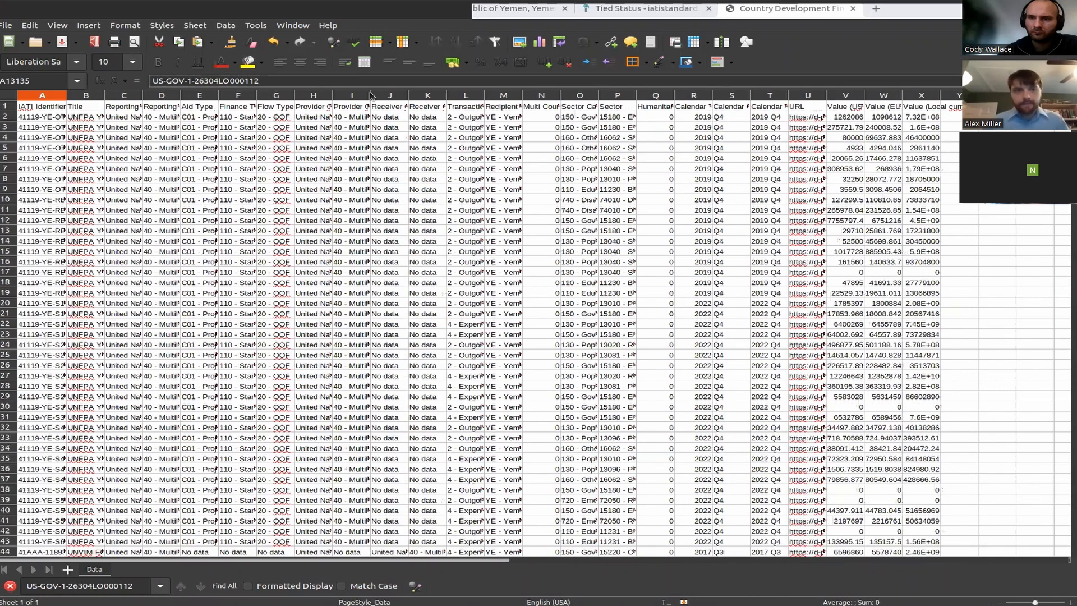
click(495, 42)
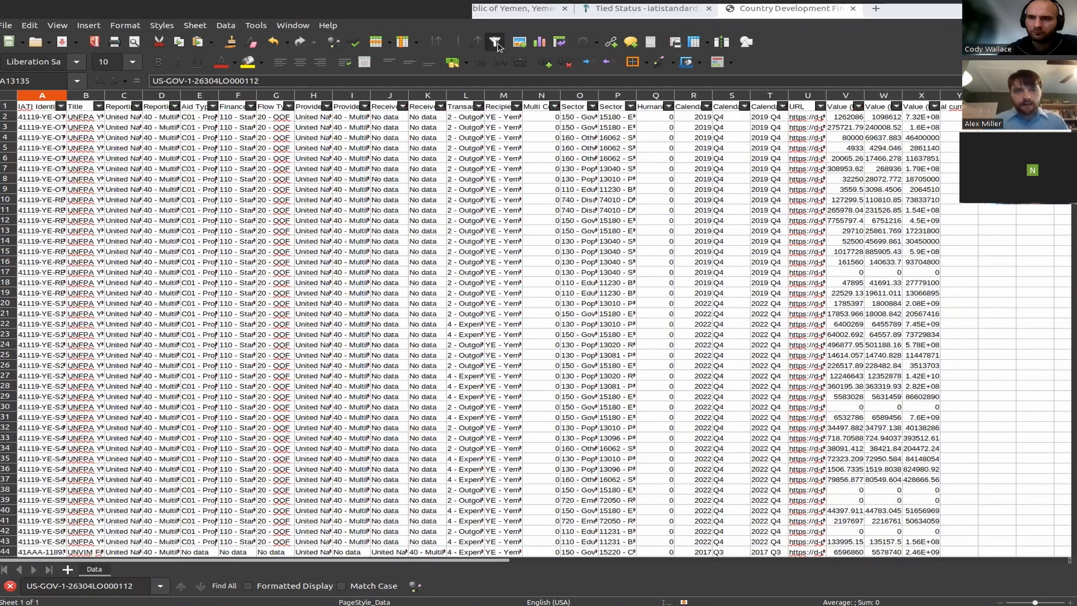
click(62, 108)
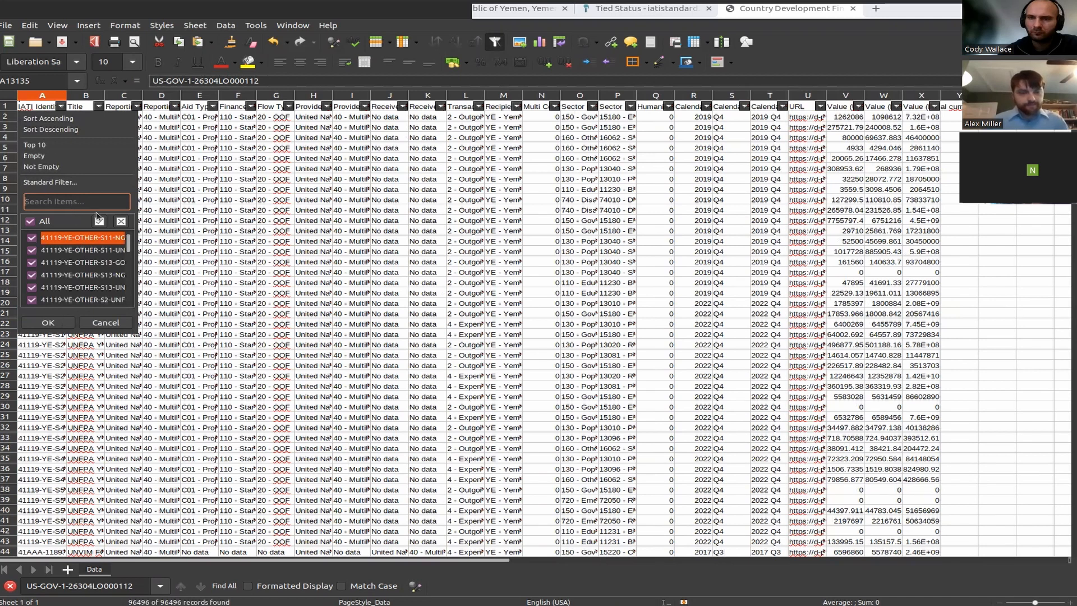
key(ctrl+v)
click(48, 323)
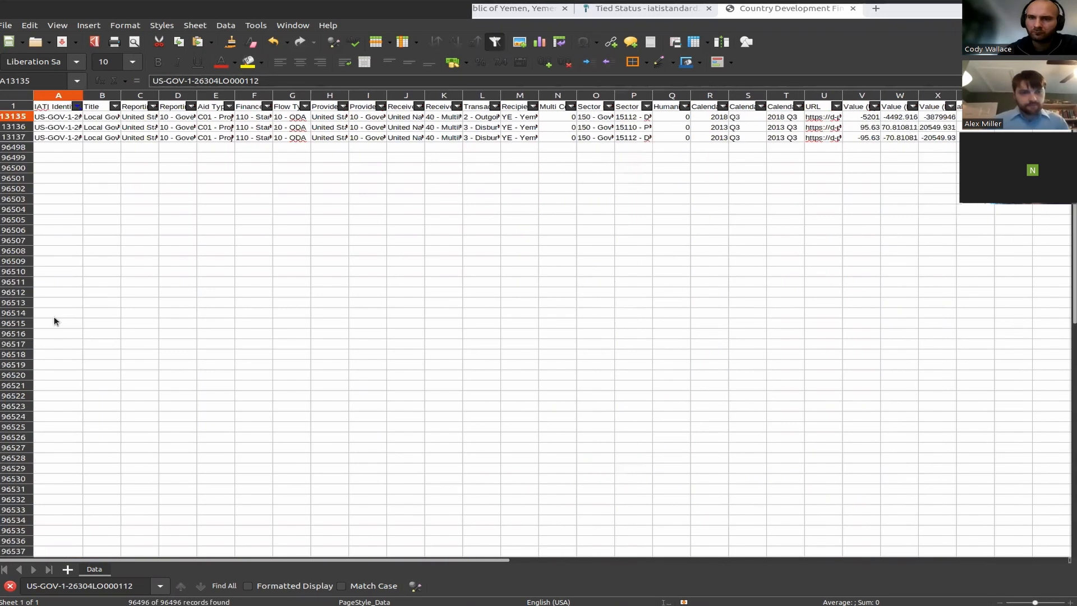
Examine the filtered transaction rows from their identifiers across to the USD value column.
drag(57, 118, 178, 135)
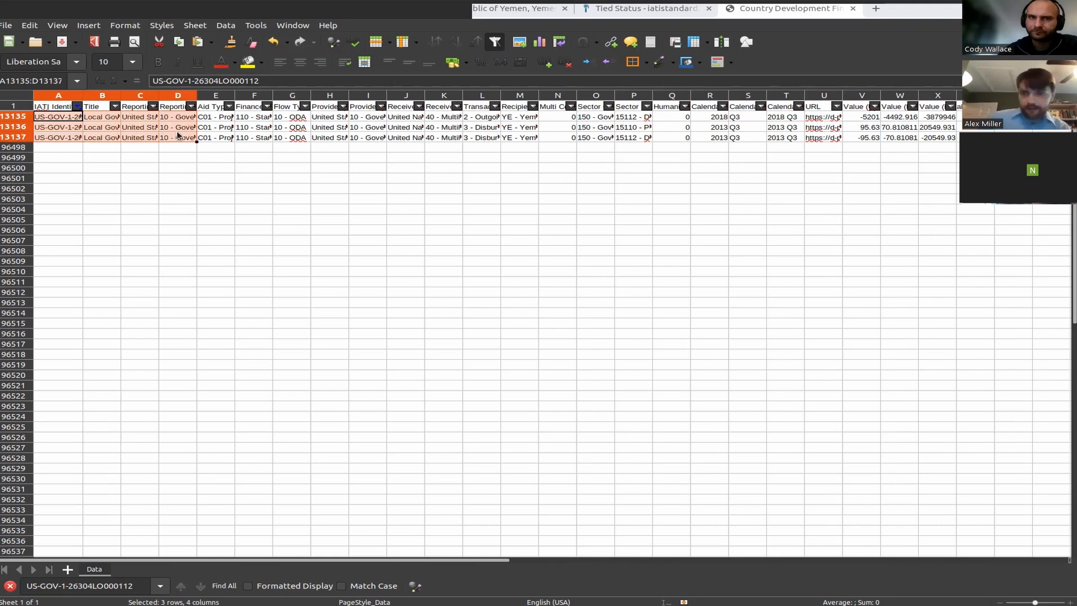
click(61, 118)
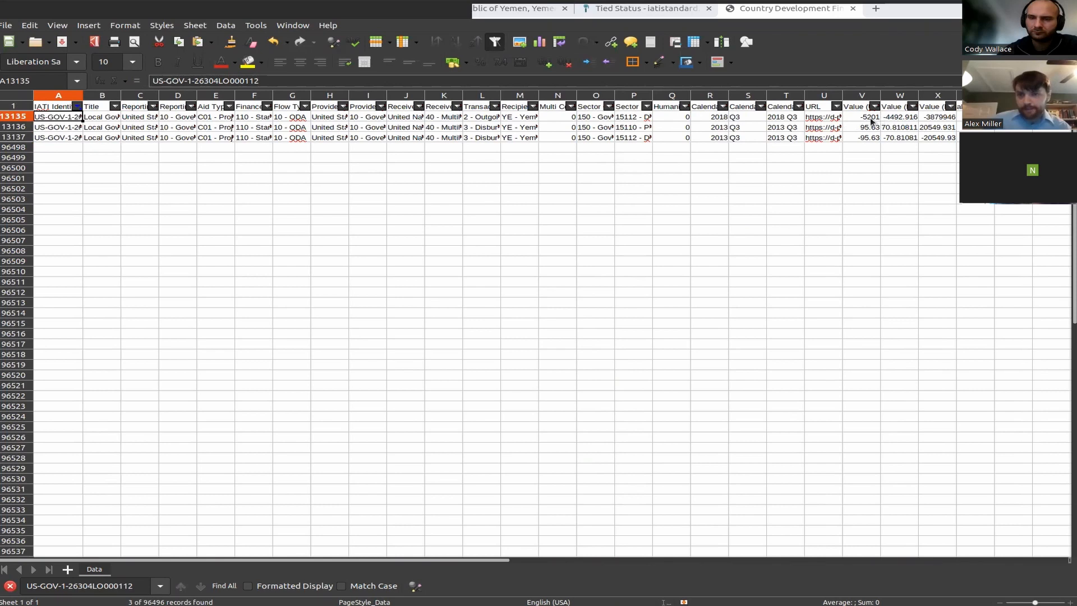
click(858, 107)
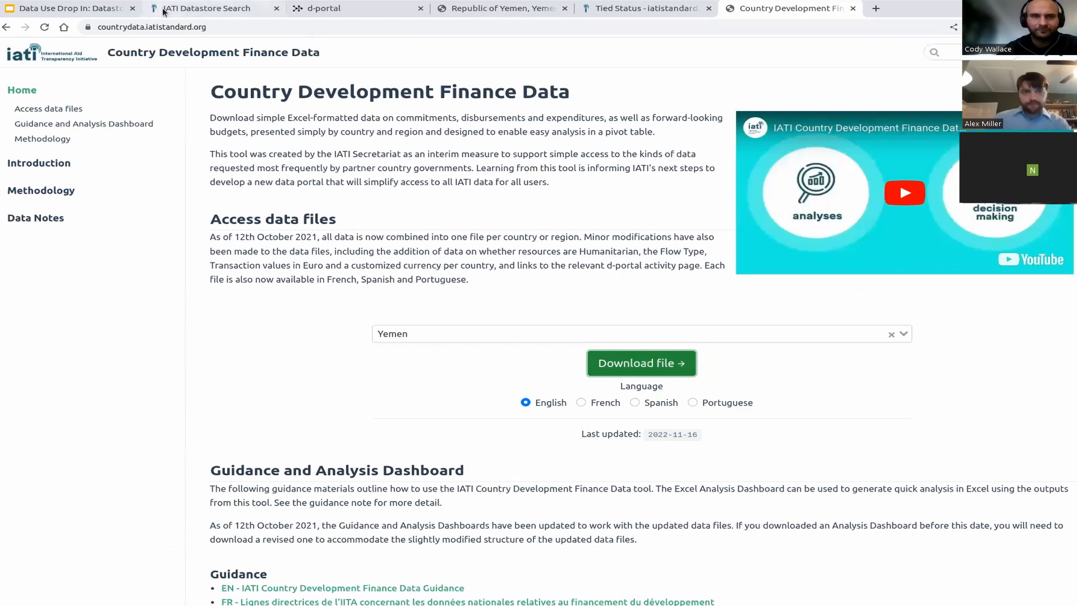
Switch to the IATI Datastore Search page in the browser and delete all existing query filters.
click(210, 12)
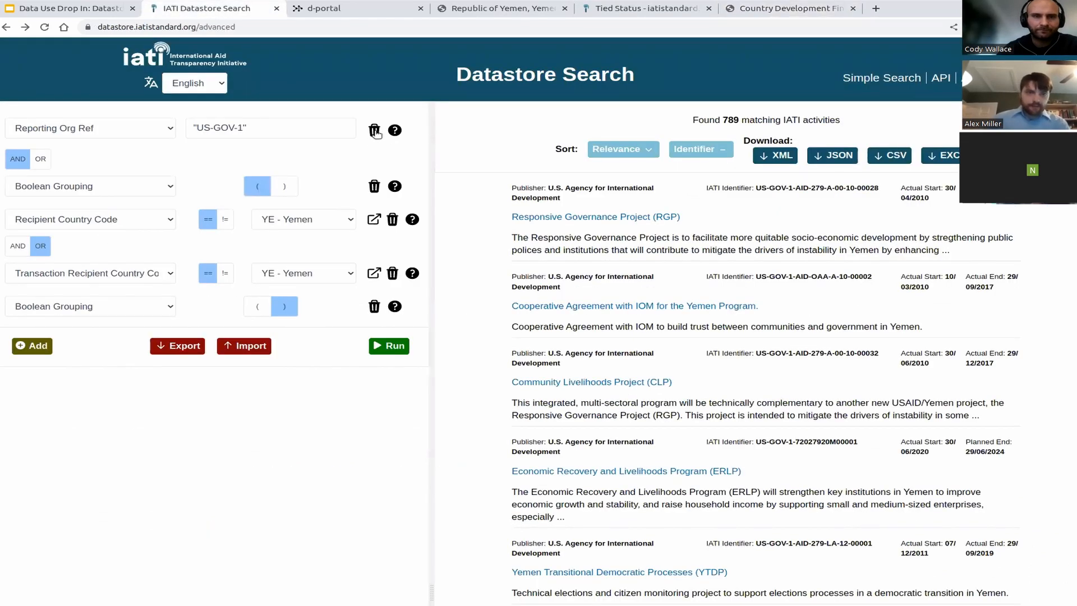
click(374, 131)
click(374, 130)
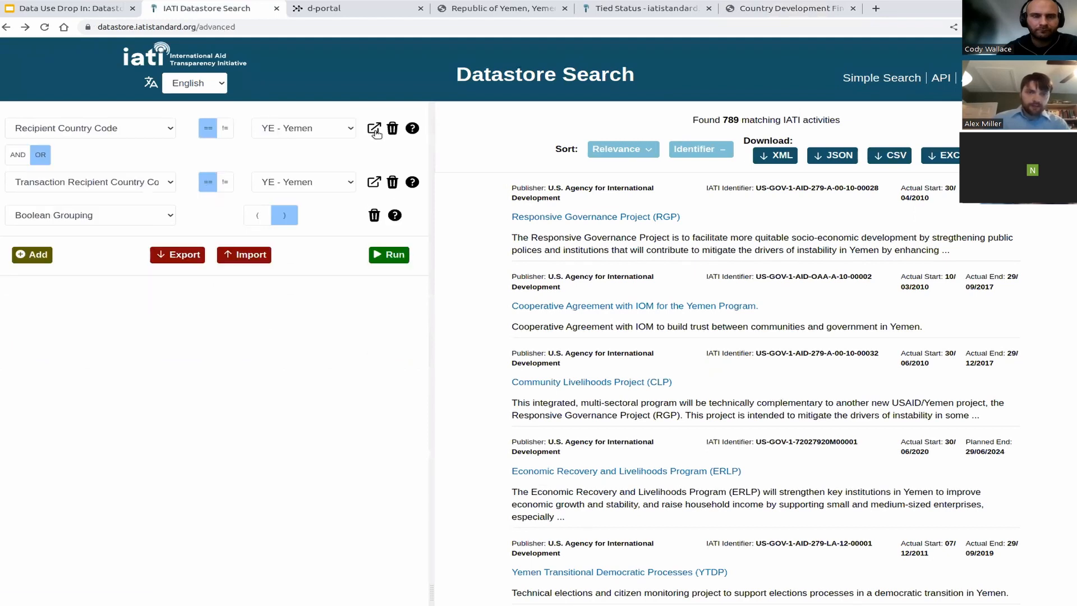
click(394, 130)
click(394, 130)
click(374, 130)
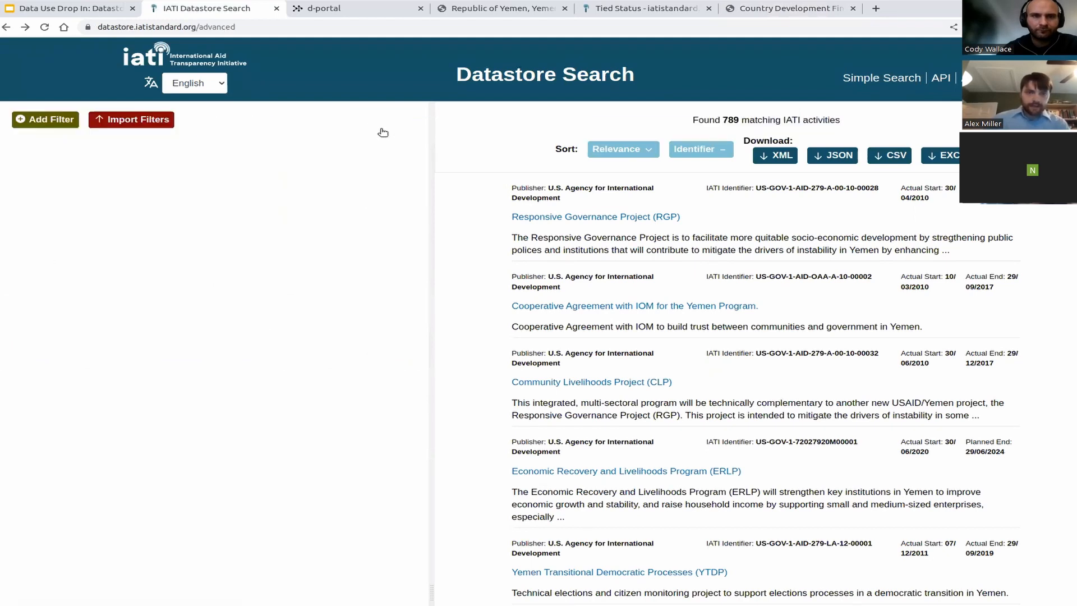
Add a Dataset Generated Datetime filter for dates greater than 2020-01-01 and run the query.
click(45, 119)
click(96, 129)
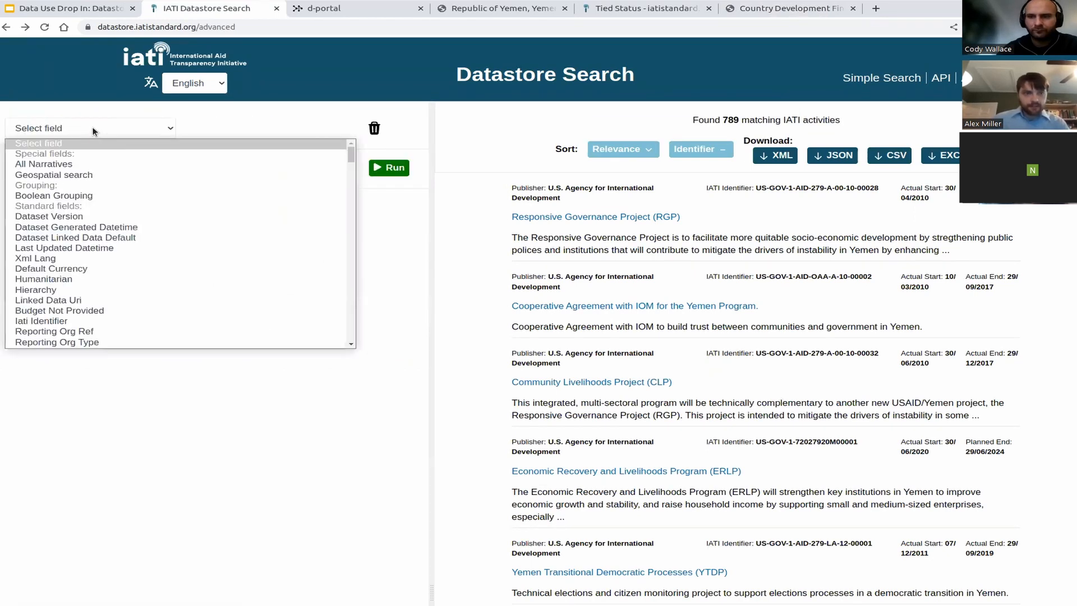
click(124, 227)
click(293, 124)
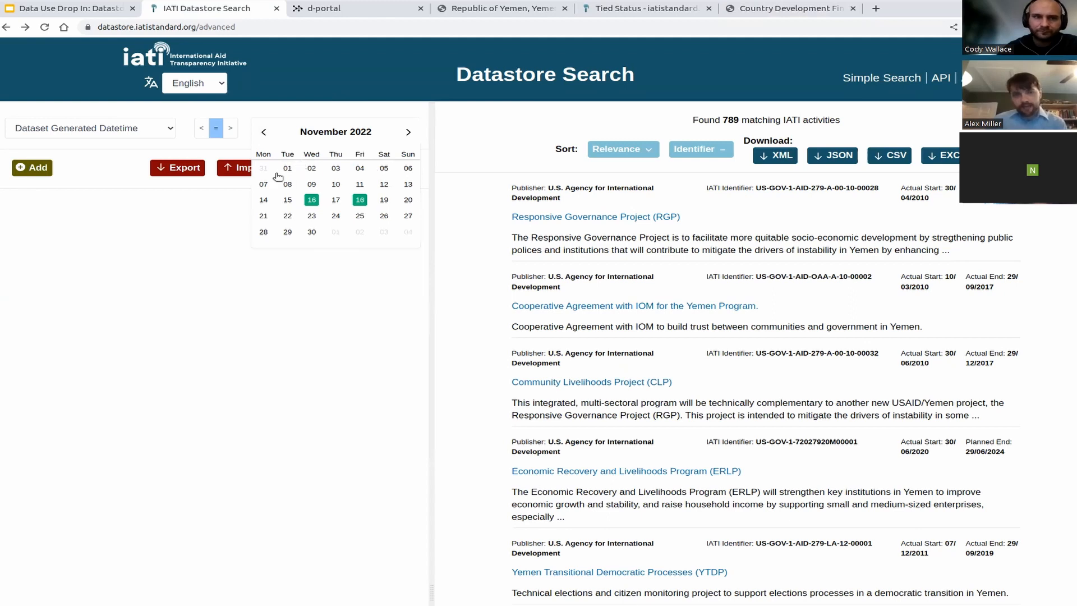
click(263, 134)
click(335, 131)
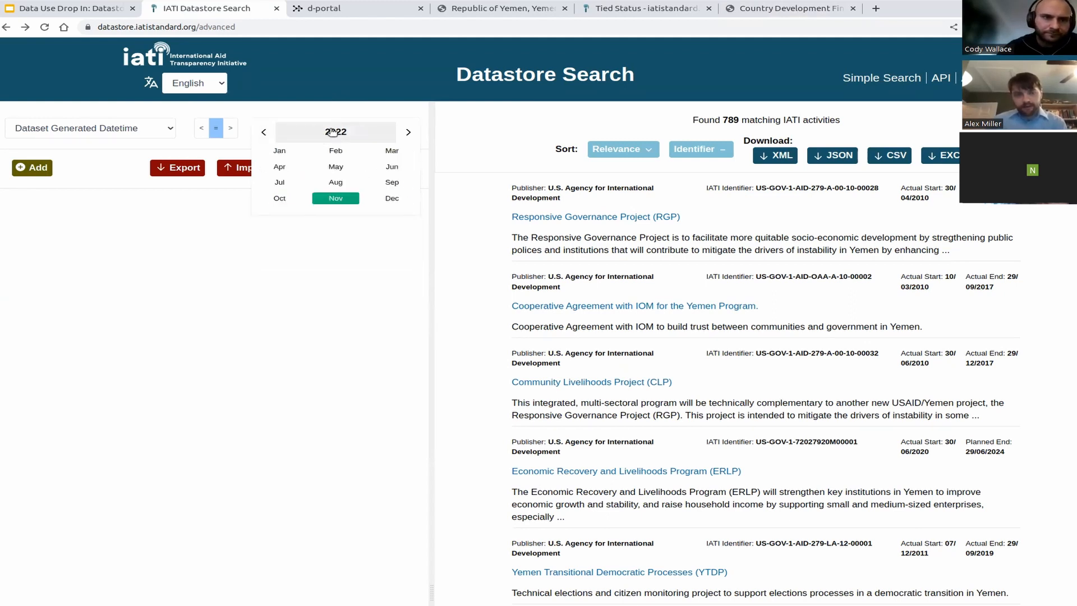
click(335, 131)
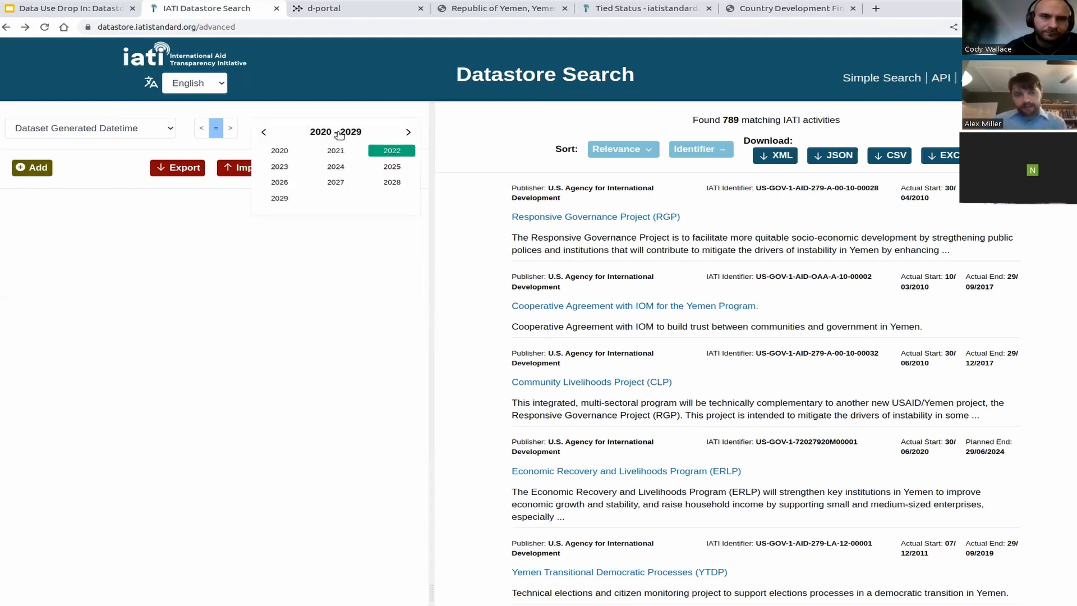
click(285, 151)
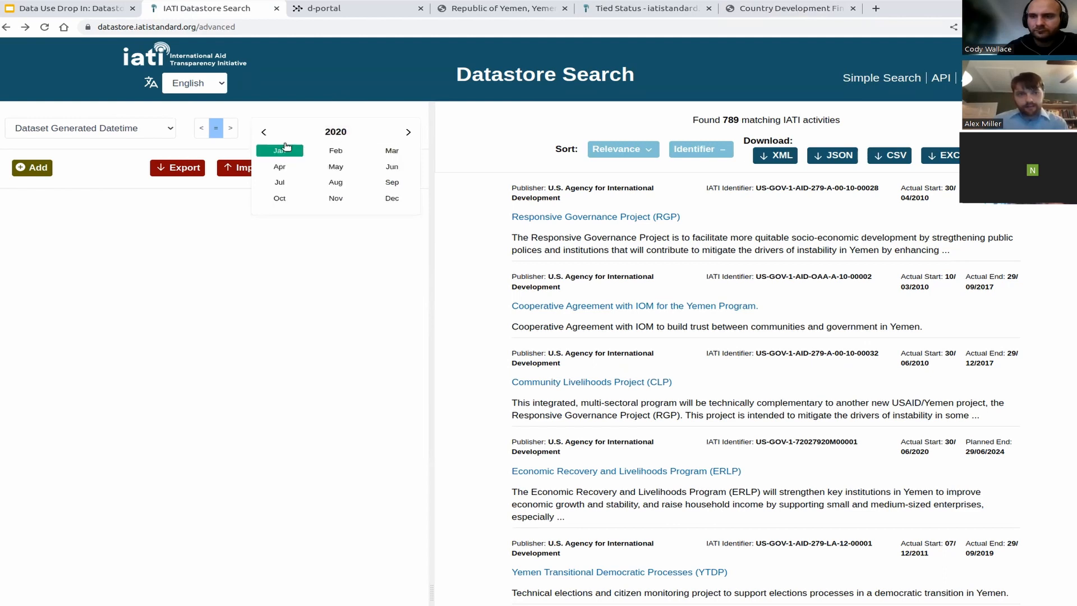
click(287, 146)
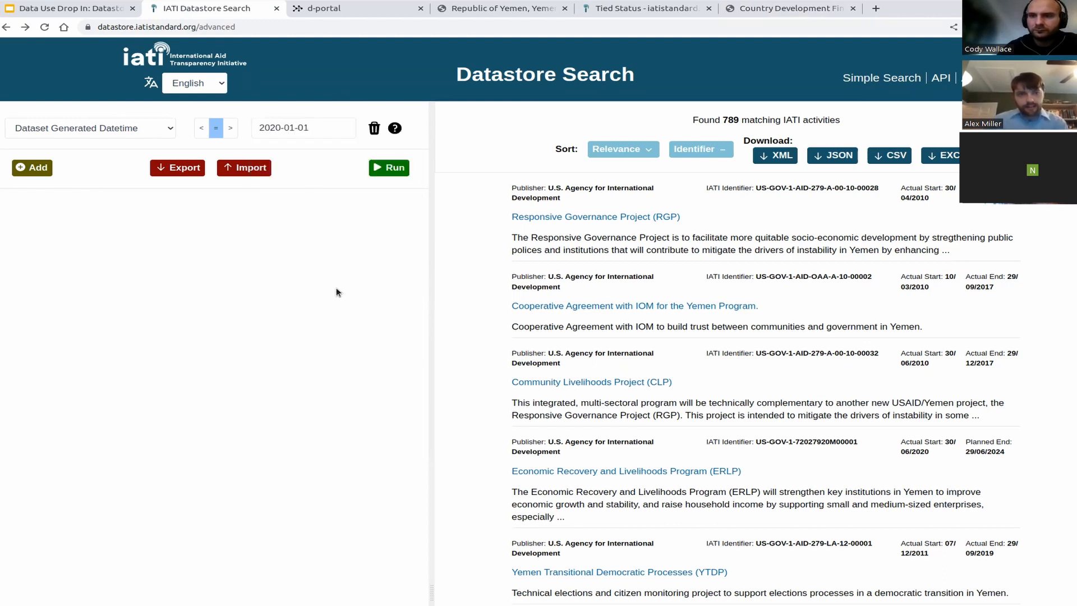
click(232, 132)
click(391, 168)
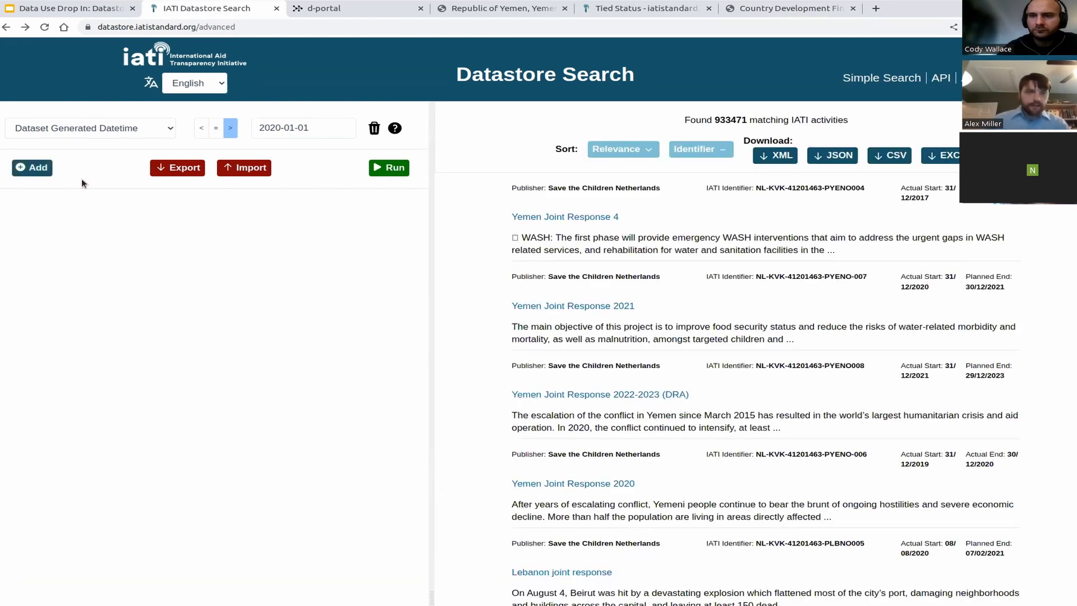
Add a second filter on Transaction Value with the greater-than comparison, joined by AND.
click(32, 167)
click(95, 189)
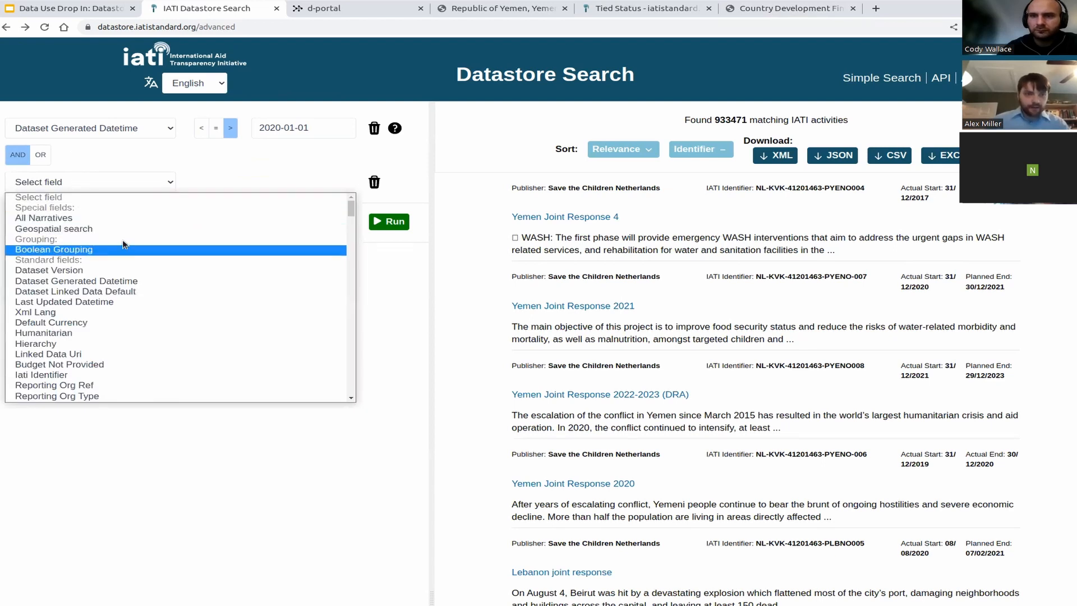
scroll(113, 252, down, 2)
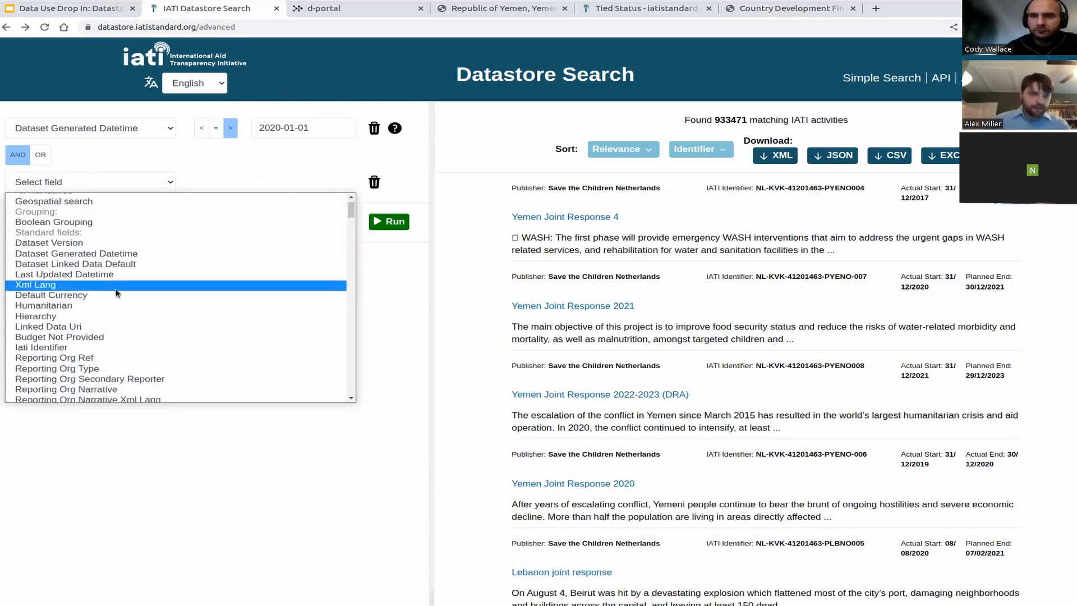
scroll(107, 267, down, 5)
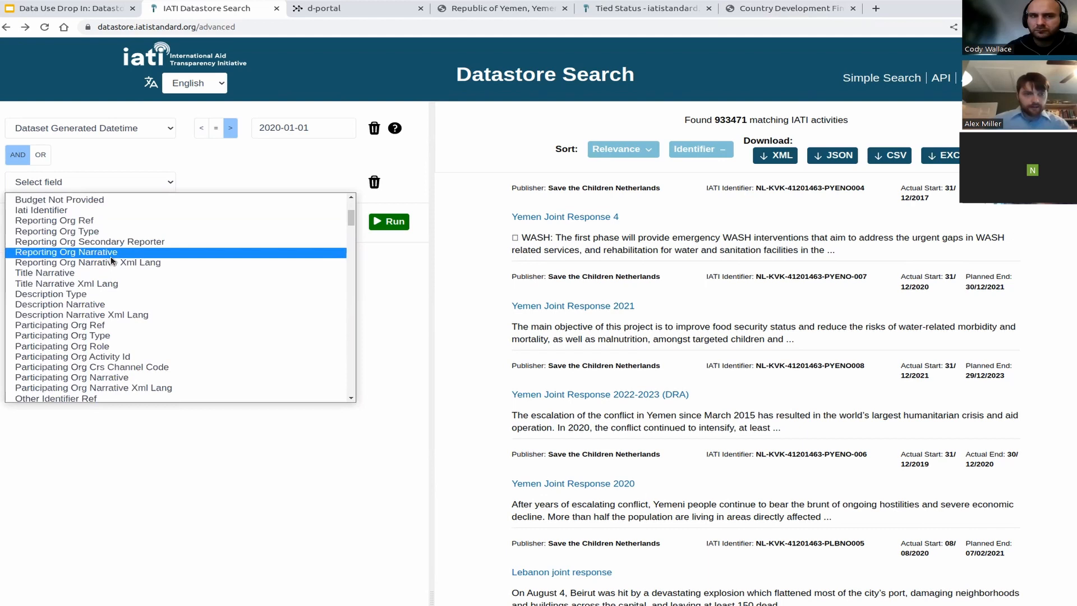
text(tr)
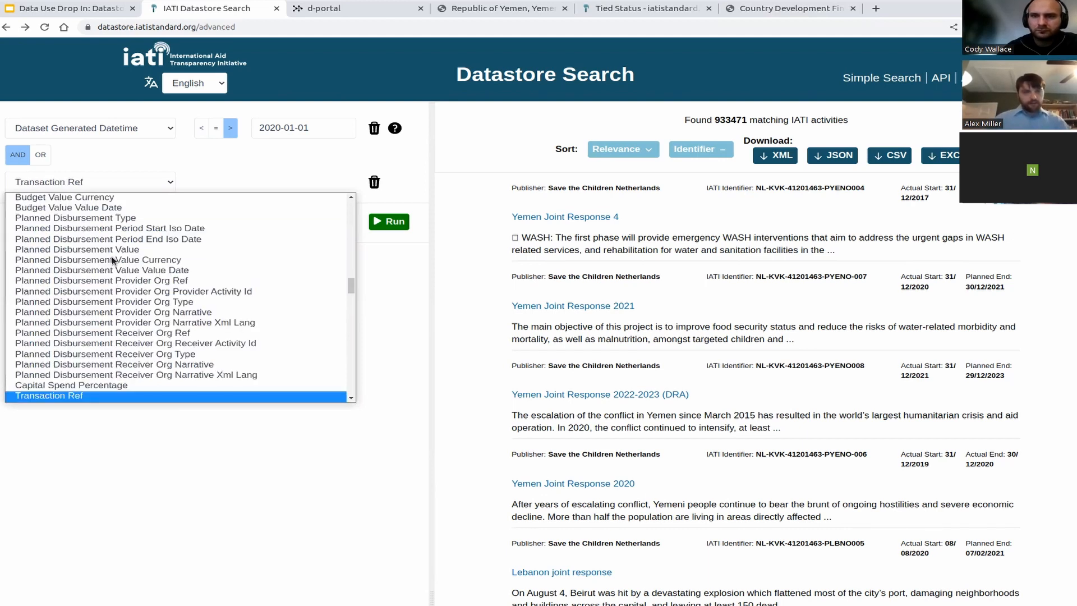
scroll(193, 298, down, 3)
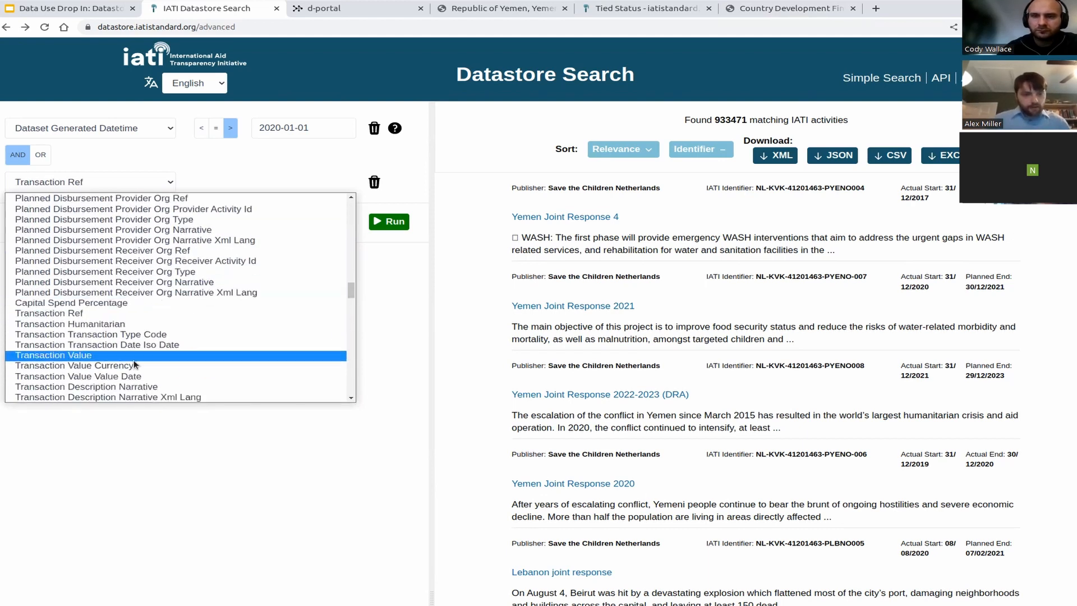
click(190, 359)
click(216, 184)
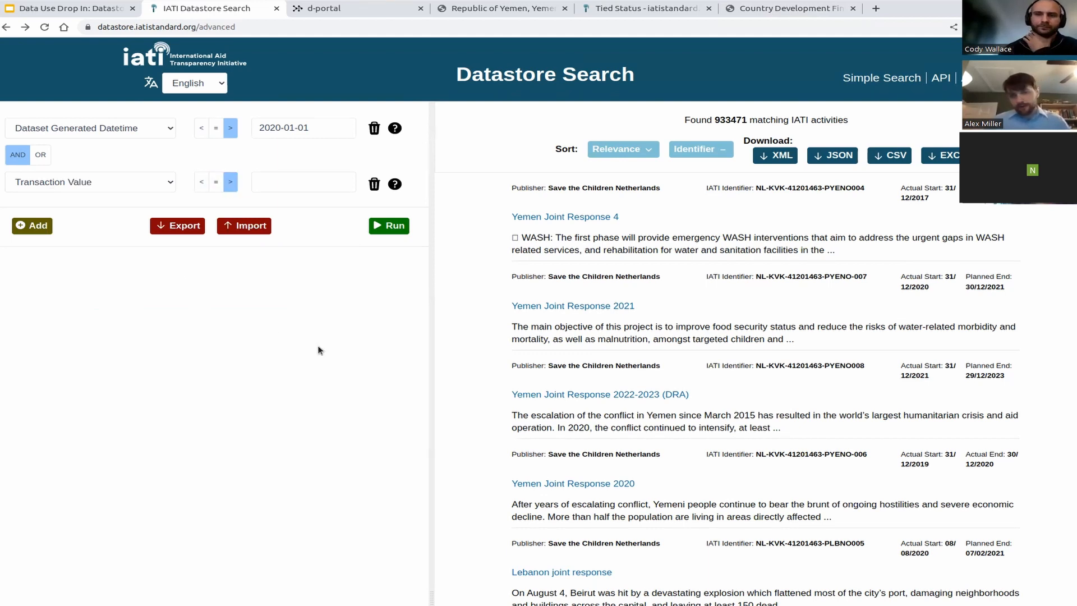
click(294, 177)
Delete the Dataset Generated Datetime filter and keep the Transaction Value comparison at greater than, ready for a value.
click(374, 128)
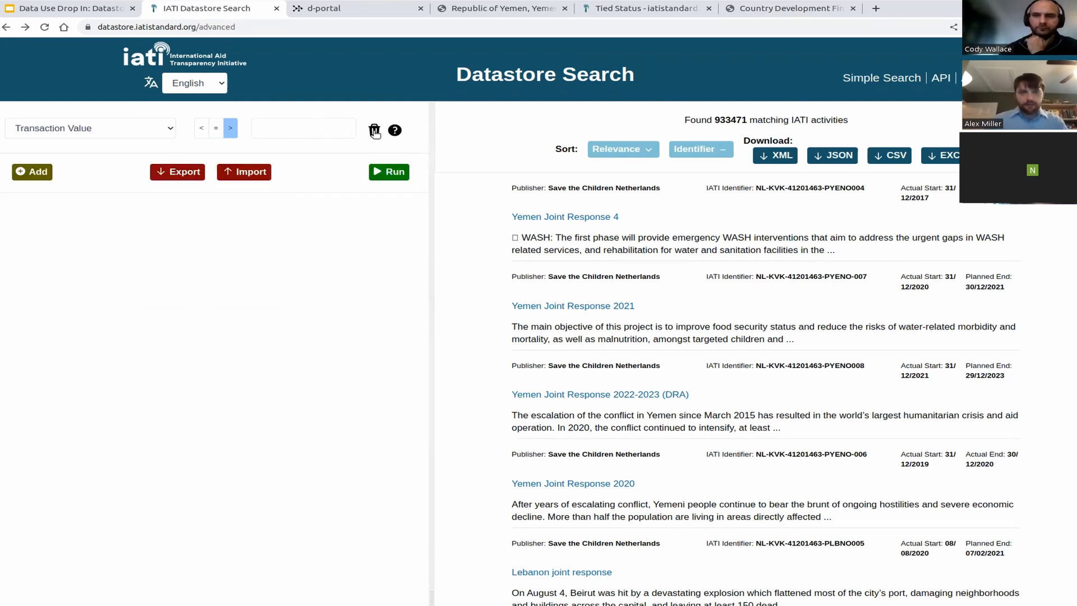
click(203, 129)
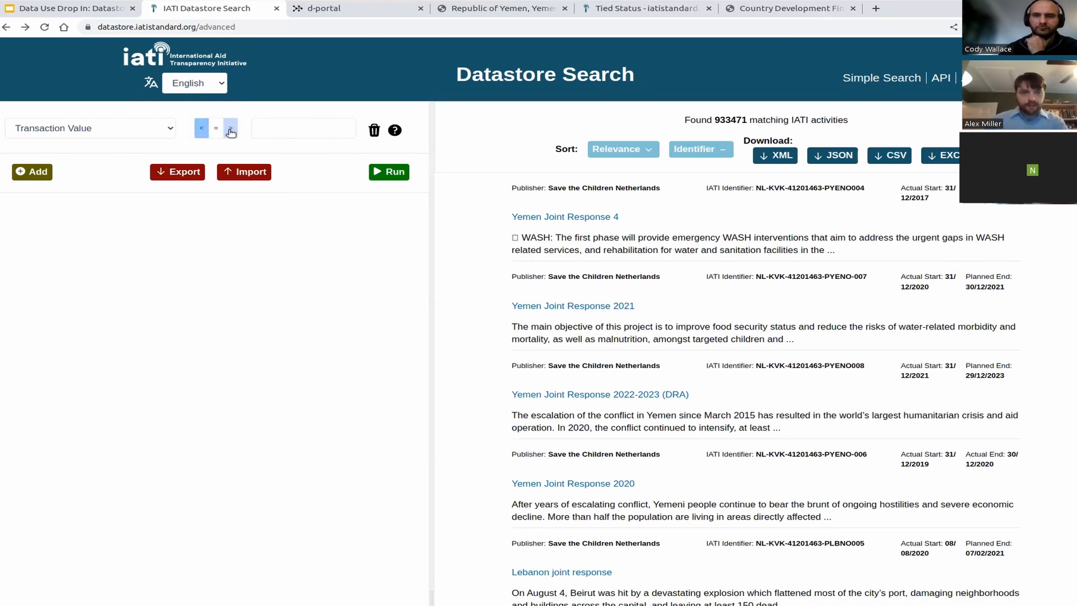
click(231, 129)
click(268, 130)
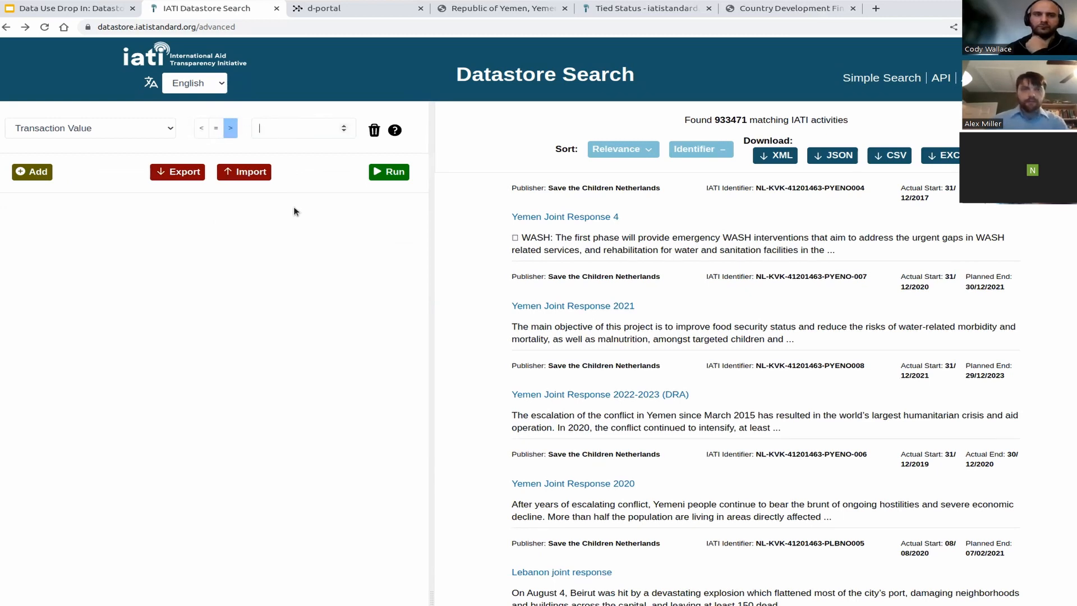
Run the Transaction Value greater-than query with a threshold of 100000, and again with 10000000.
text(100000)
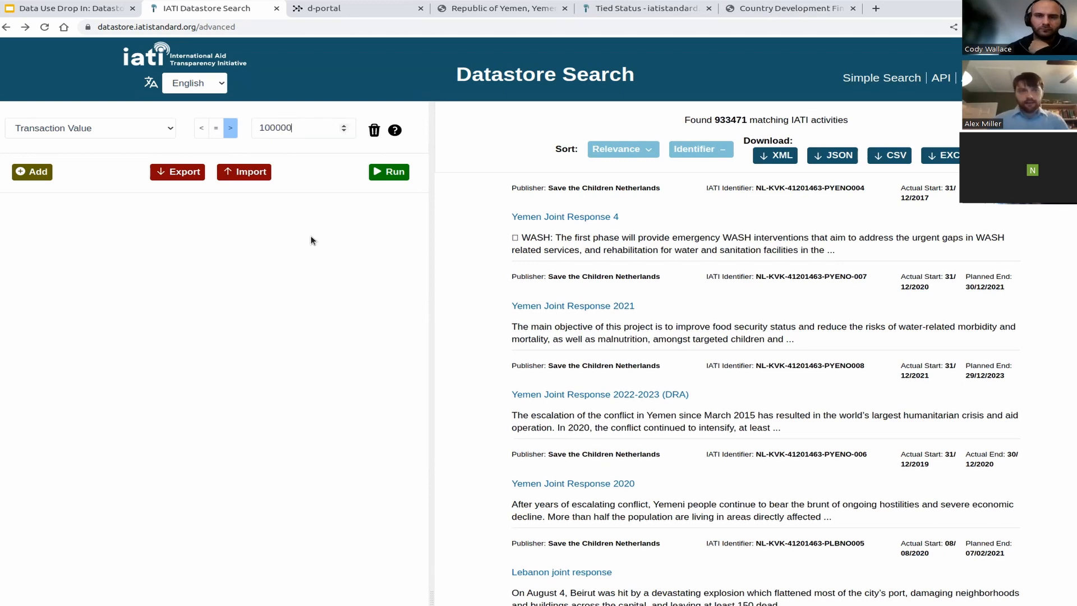
click(393, 172)
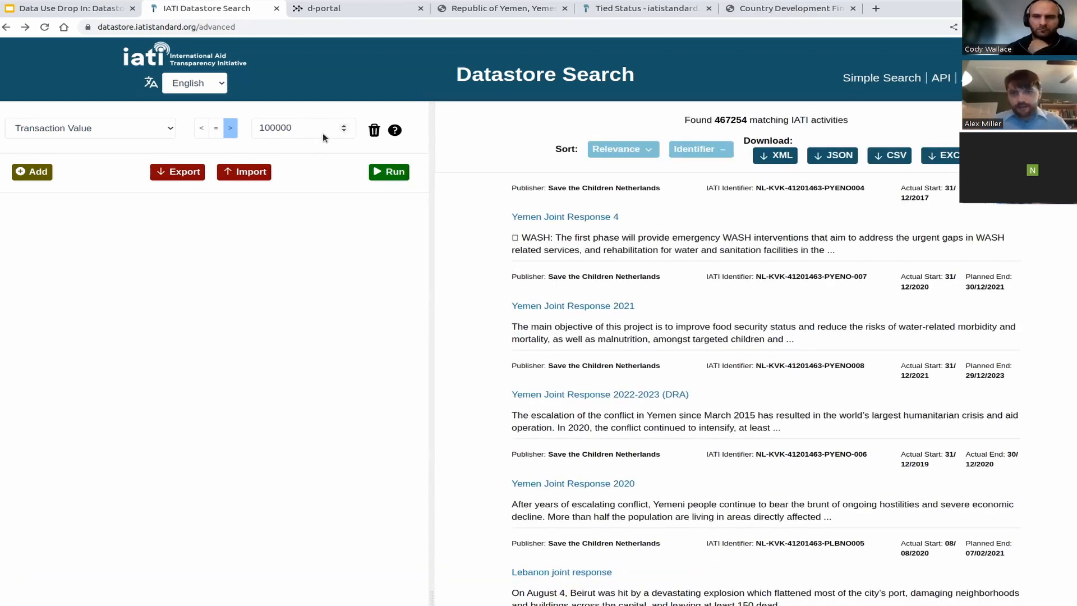
text(00)
click(385, 173)
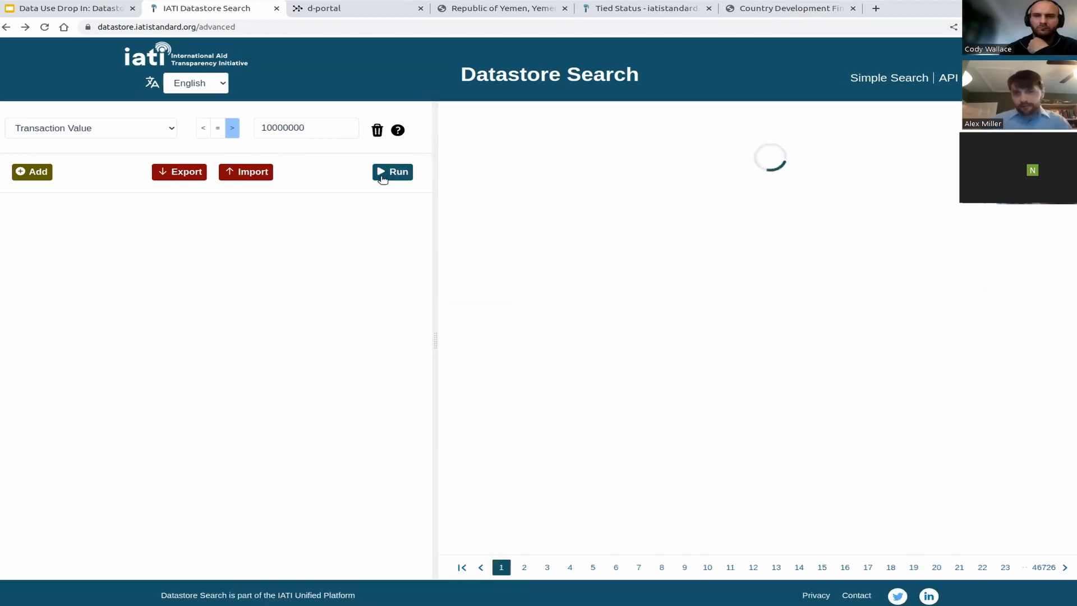
click(336, 135)
text(00)
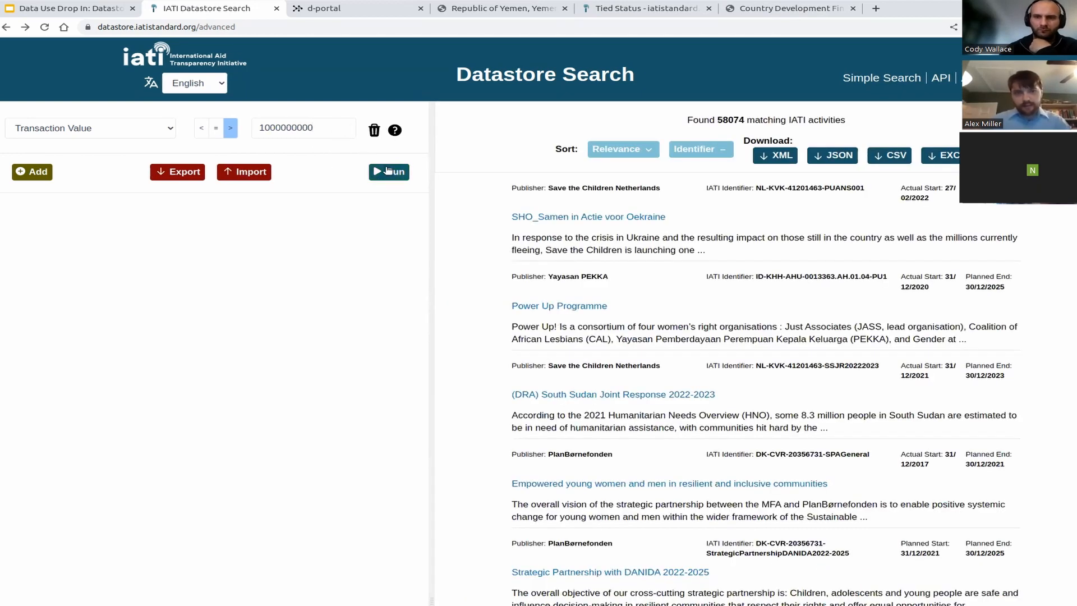
click(391, 173)
click(328, 134)
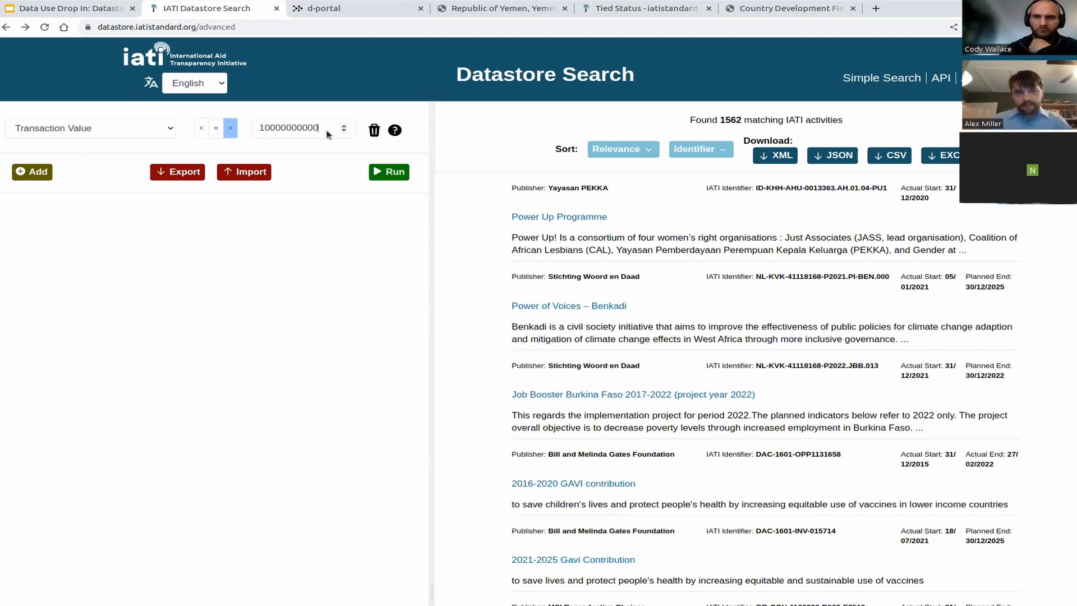
text(0)
click(391, 172)
click(328, 131)
text(0)
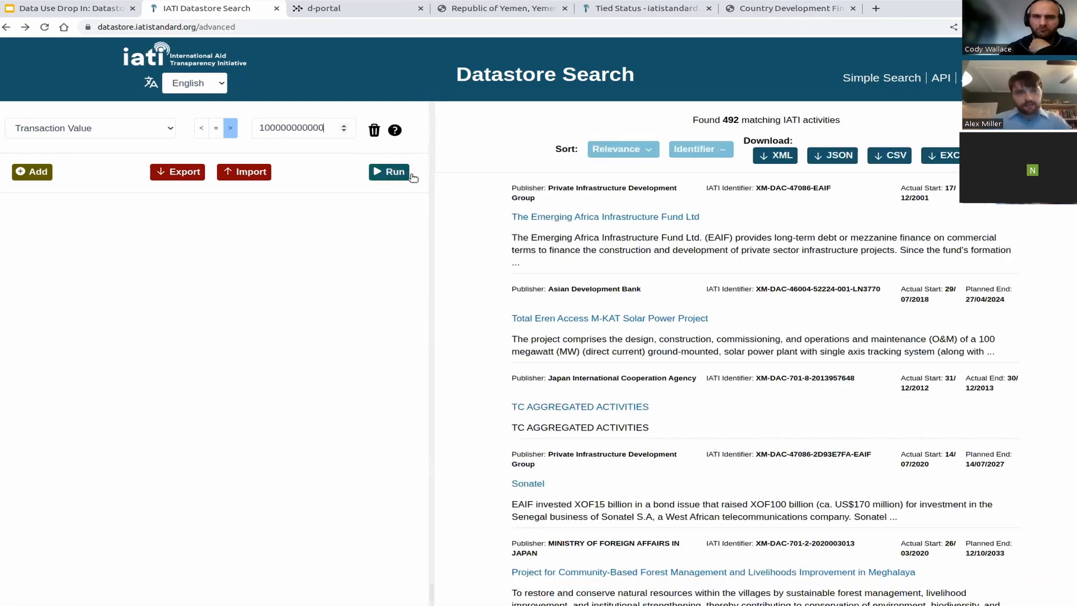
click(397, 174)
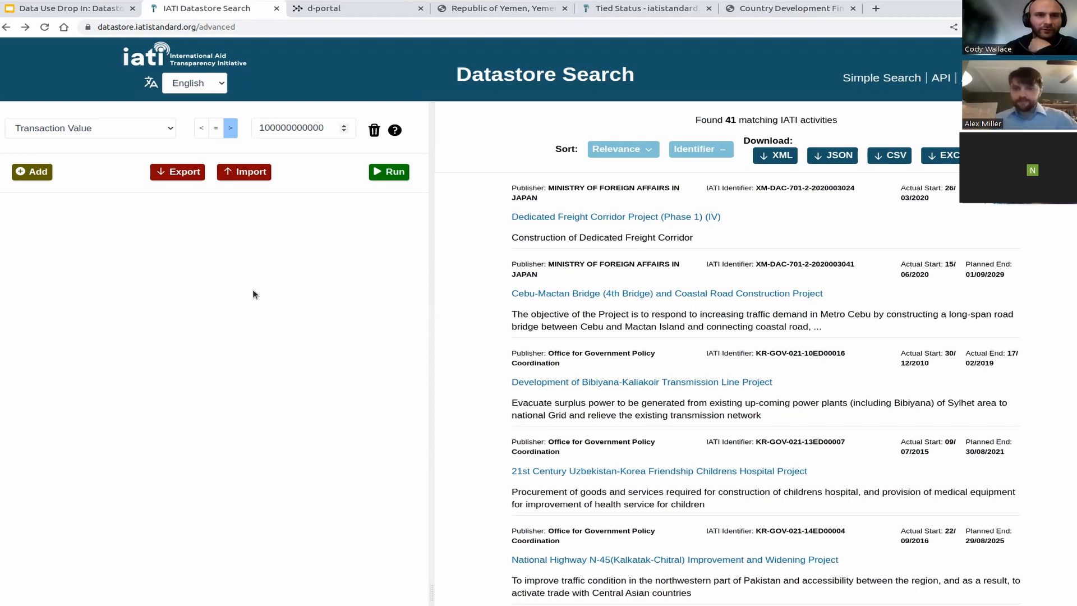
Delete the Transaction Value filter so that the query builder holds no filters.
click(374, 130)
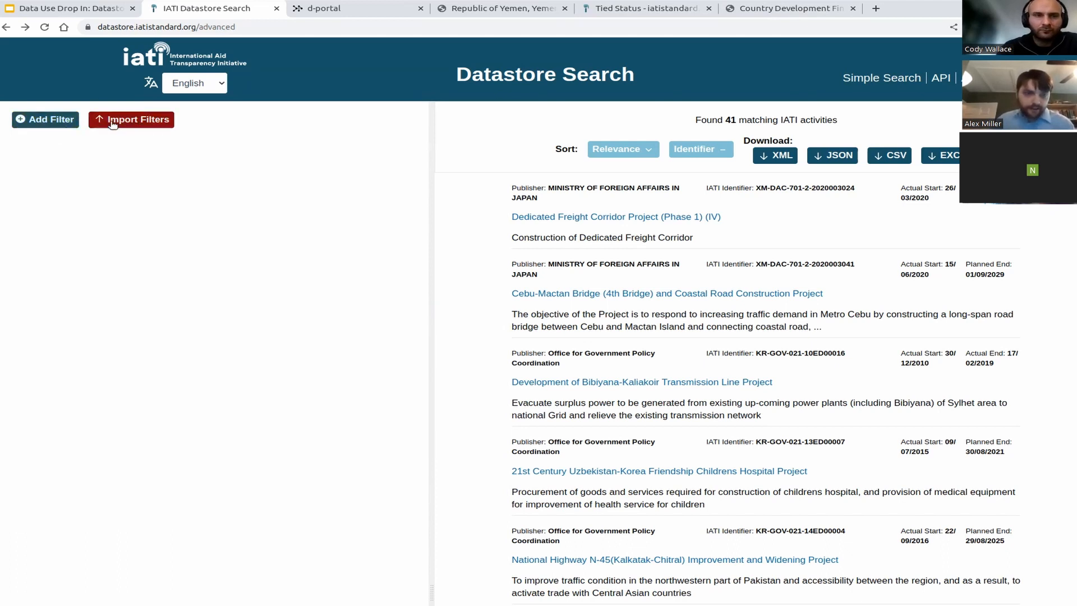
click(52, 121)
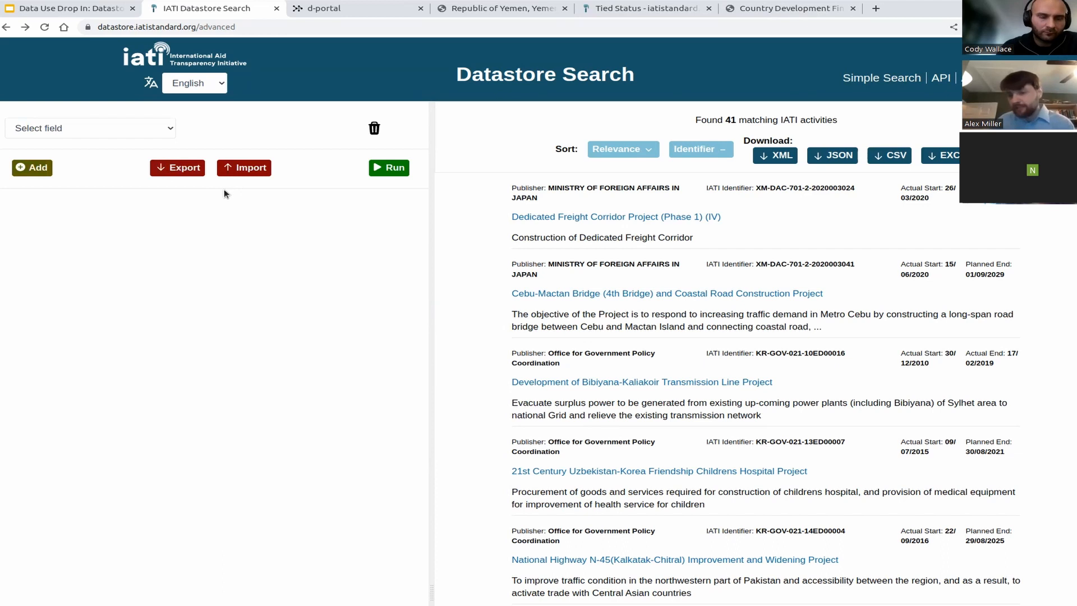
click(371, 128)
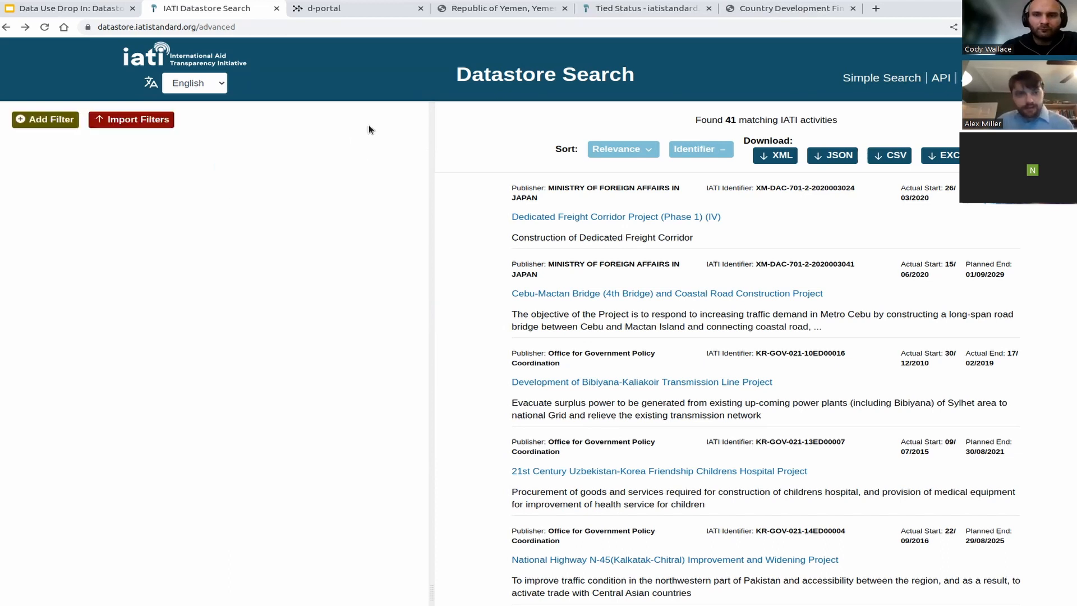
Import the saved filters from IATI_Datastore_Search_Filters_2022-11-14T15_40_27.224Z.json in the Downloads folder.
click(149, 128)
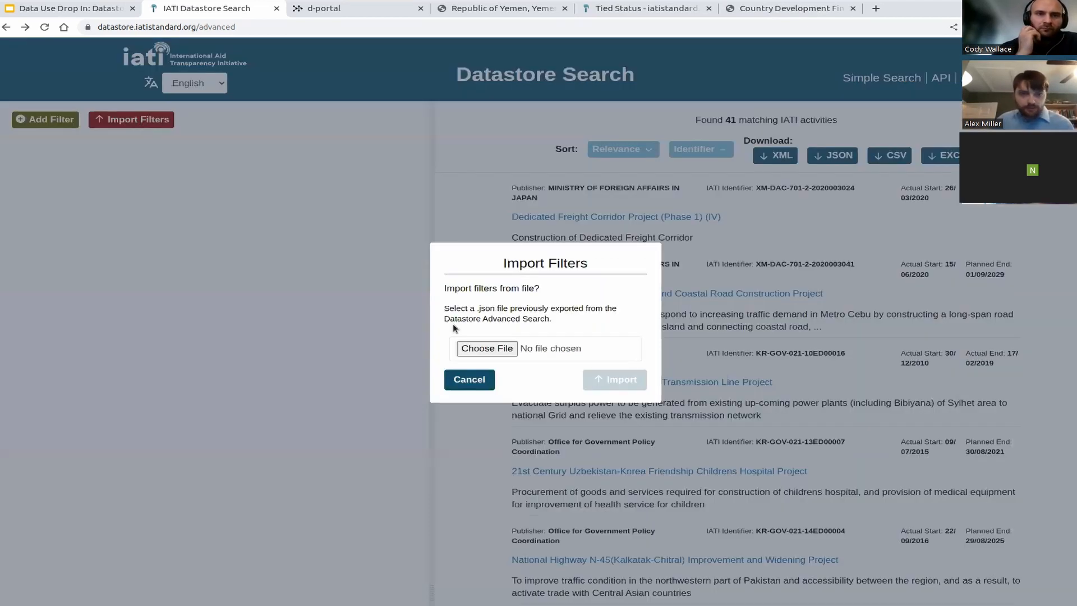
click(488, 348)
click(395, 165)
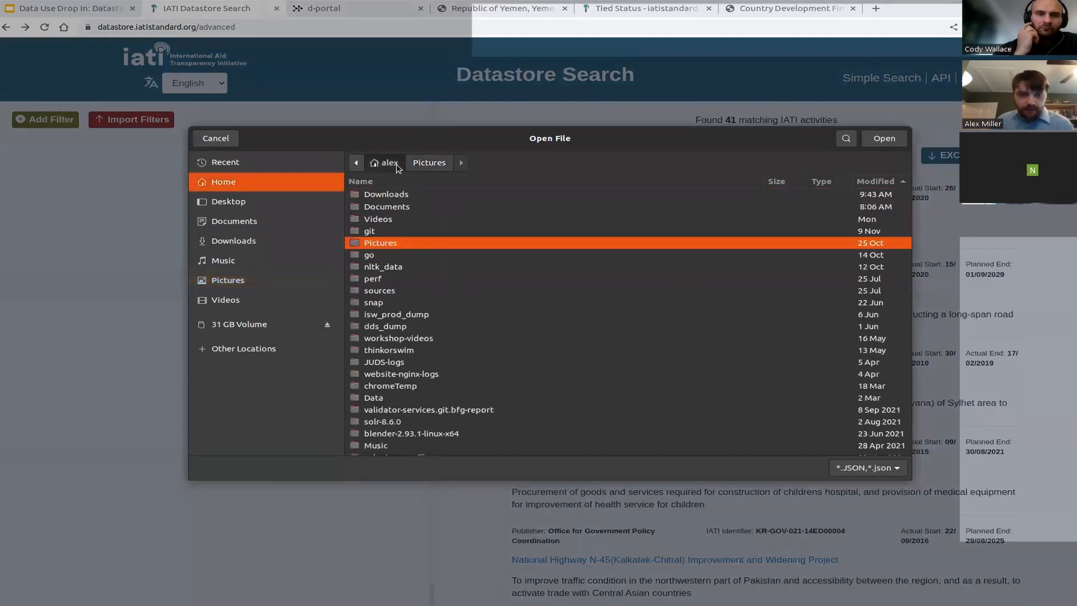
double_click(397, 196)
scroll(512, 243, down, 2)
double_click(552, 292)
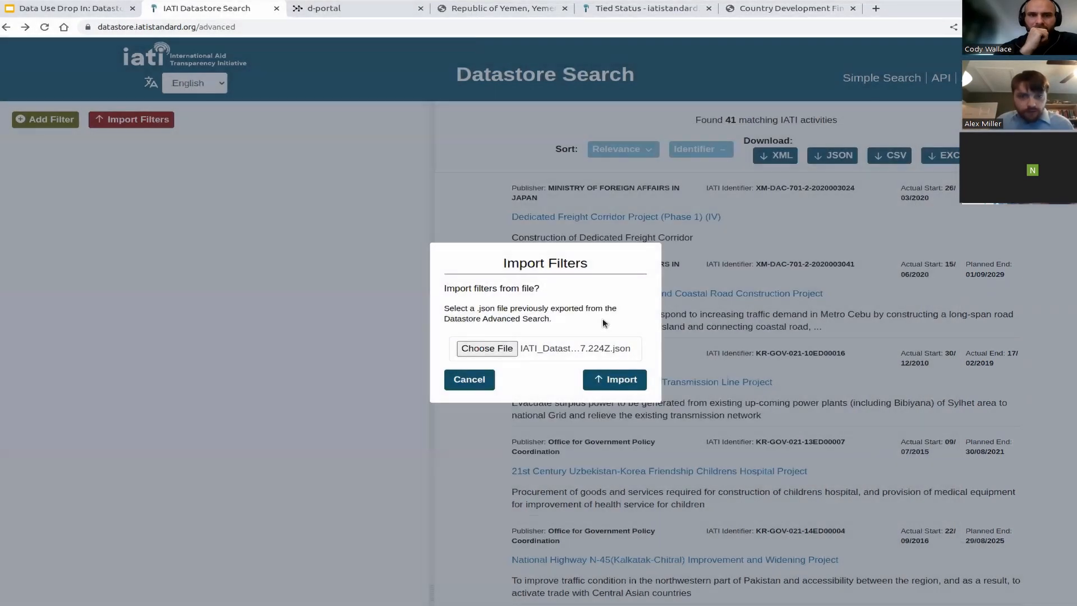
click(622, 379)
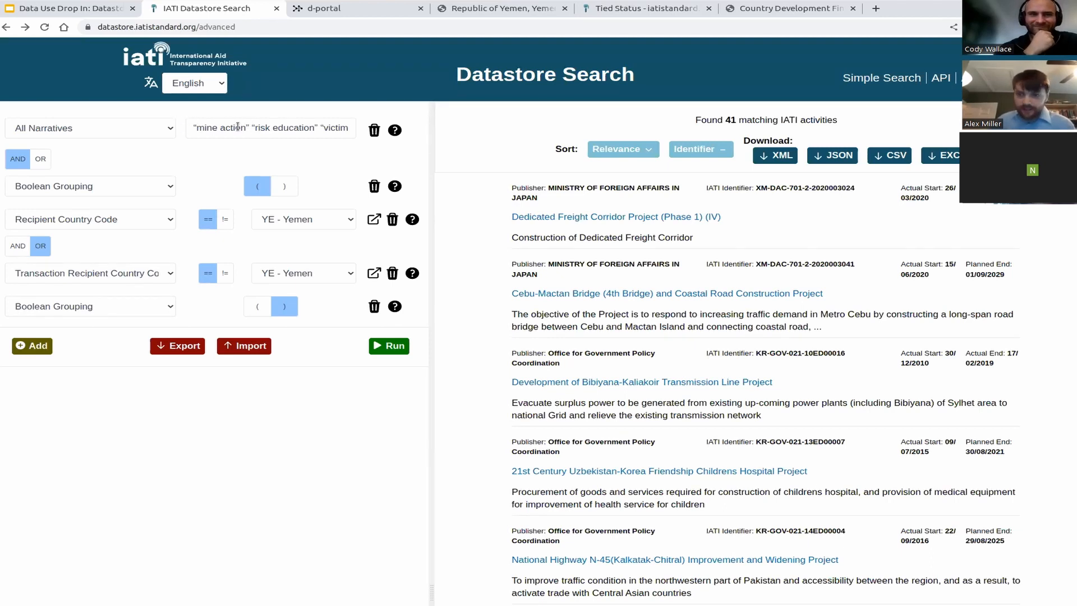
Review the imported All Narratives keywords and run the query for mine action activities in Yemen.
drag(255, 129, 341, 128)
click(197, 143)
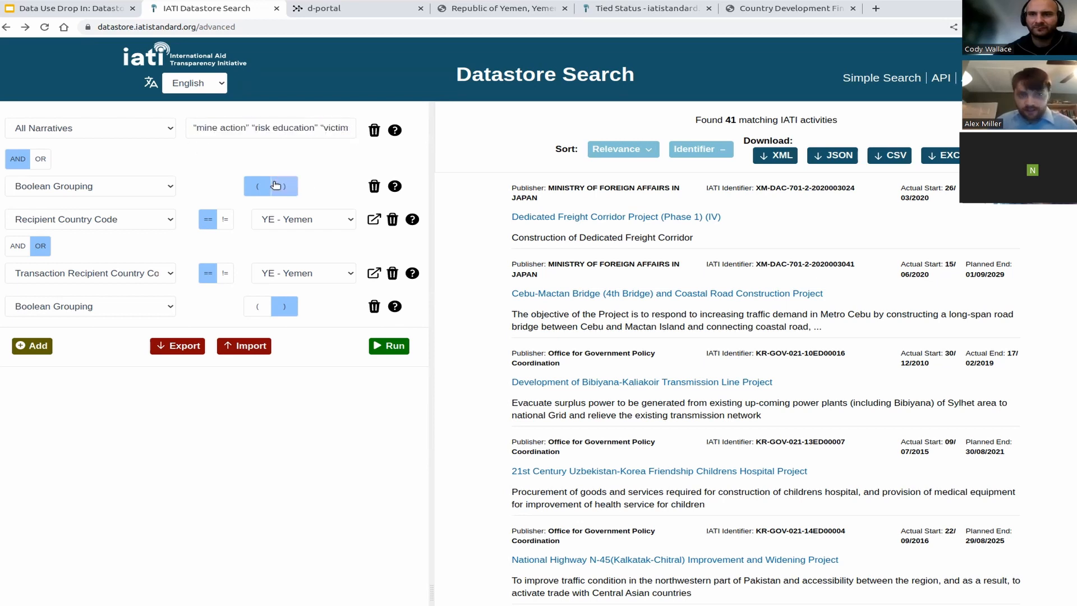
click(386, 346)
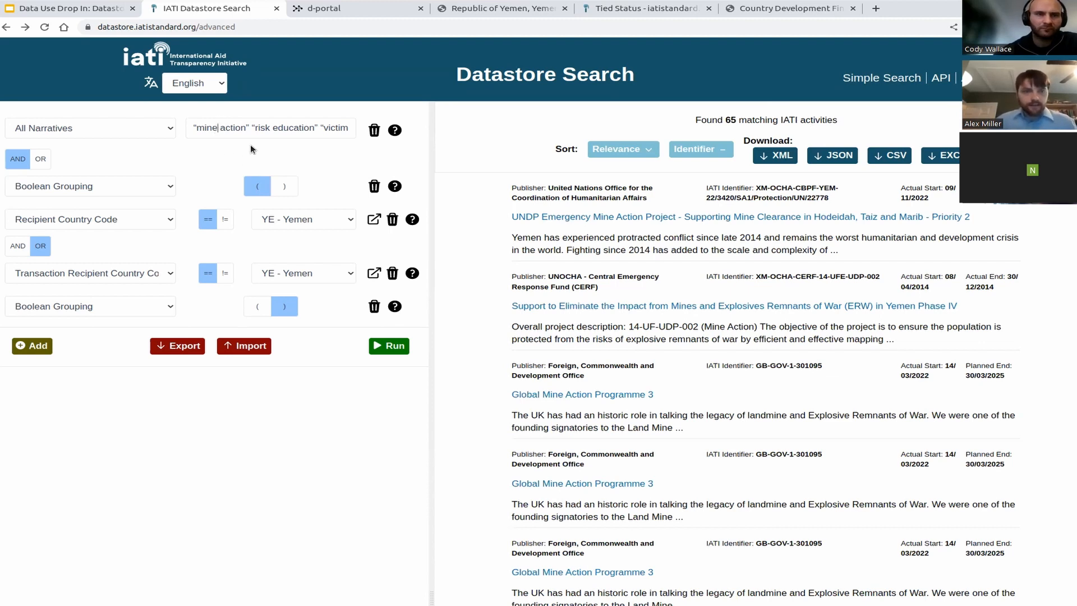
Add a * wildcard after "mine action" in the All Narratives keywords and export the filters as a JSON file to Downloads.
click(247, 128)
text(*)
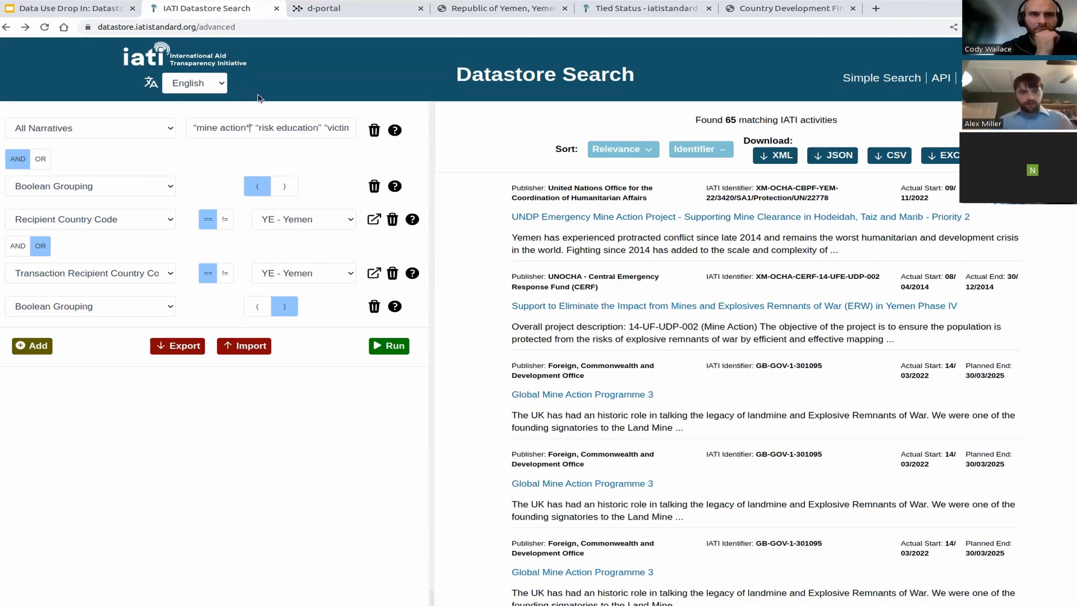
click(177, 346)
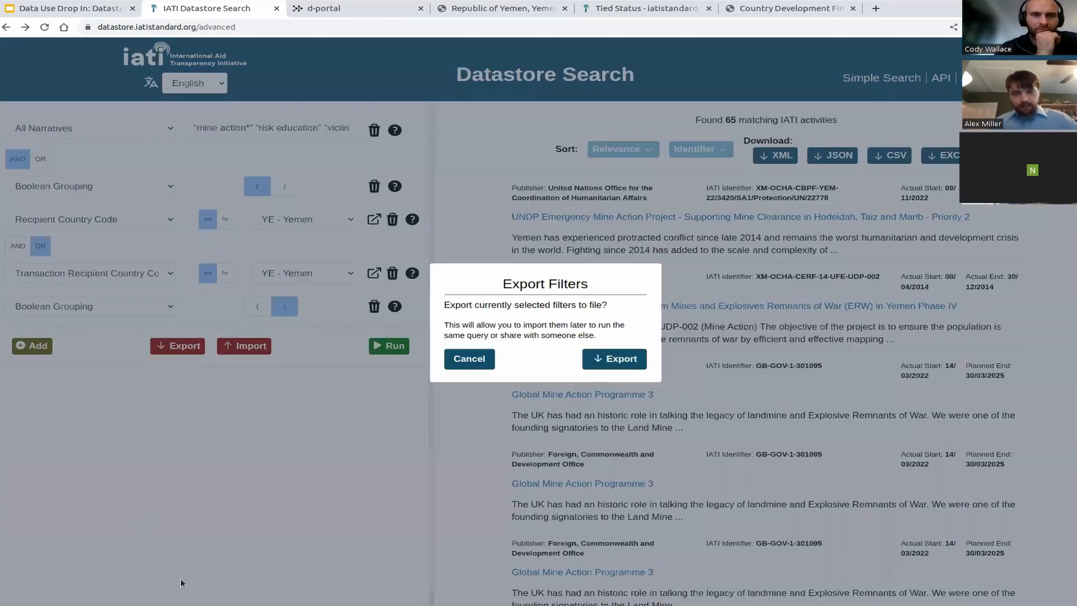
click(614, 359)
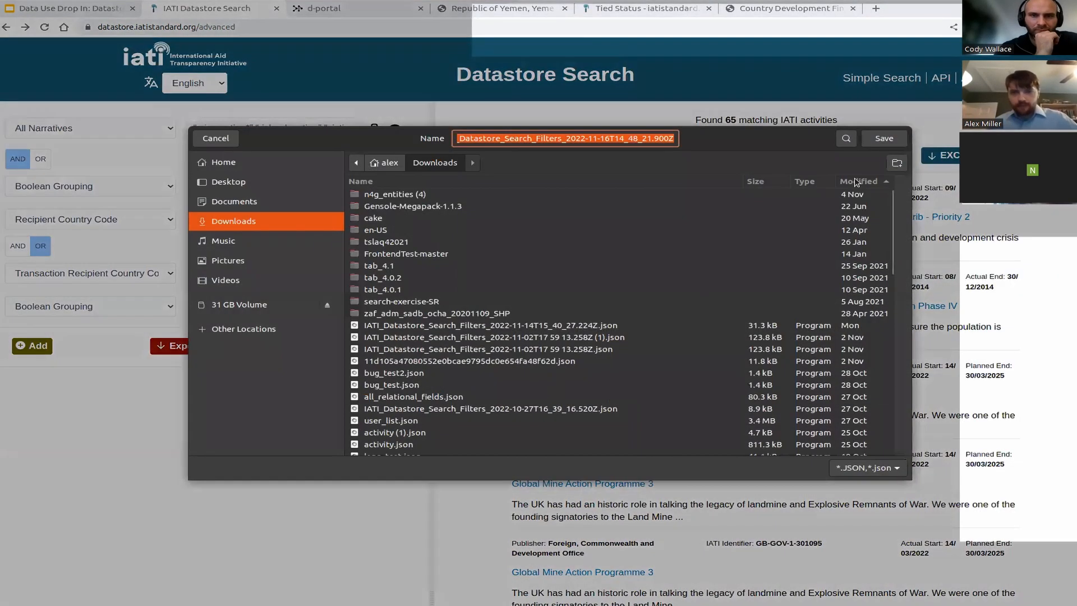
click(884, 138)
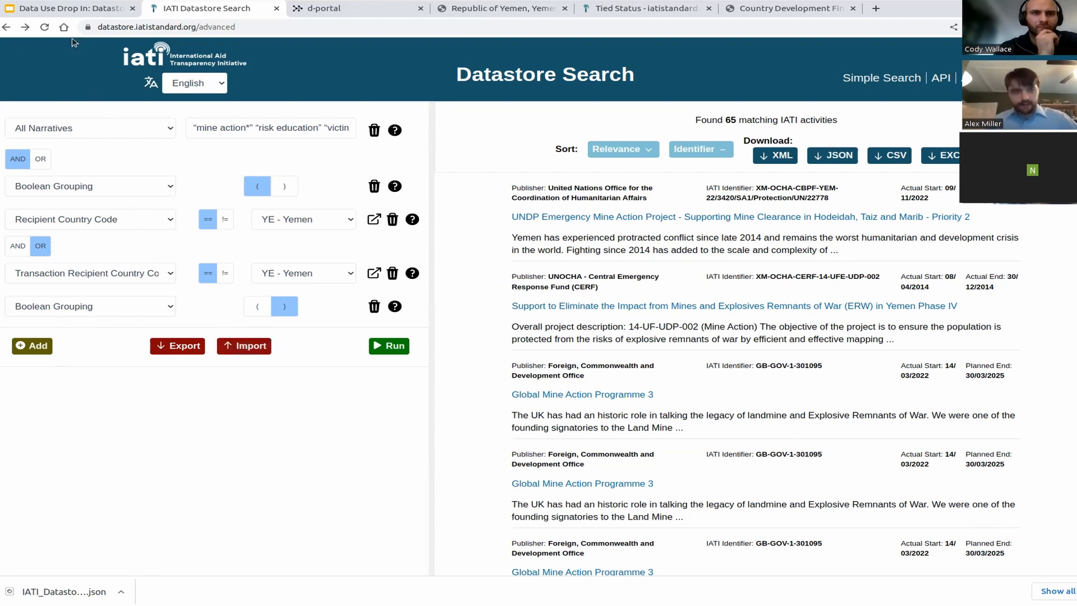
Reload the page to clear the query and import filters from IATI_Datastore_Search_Filters_2022-11-02T17 59 13.258Z.json.
click(44, 27)
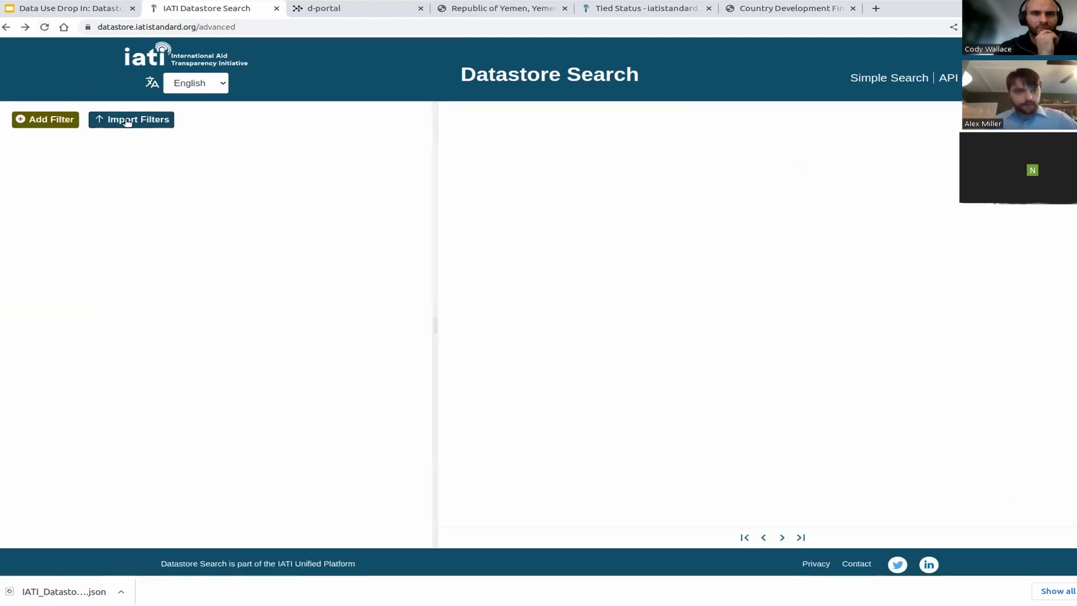
click(129, 119)
click(481, 330)
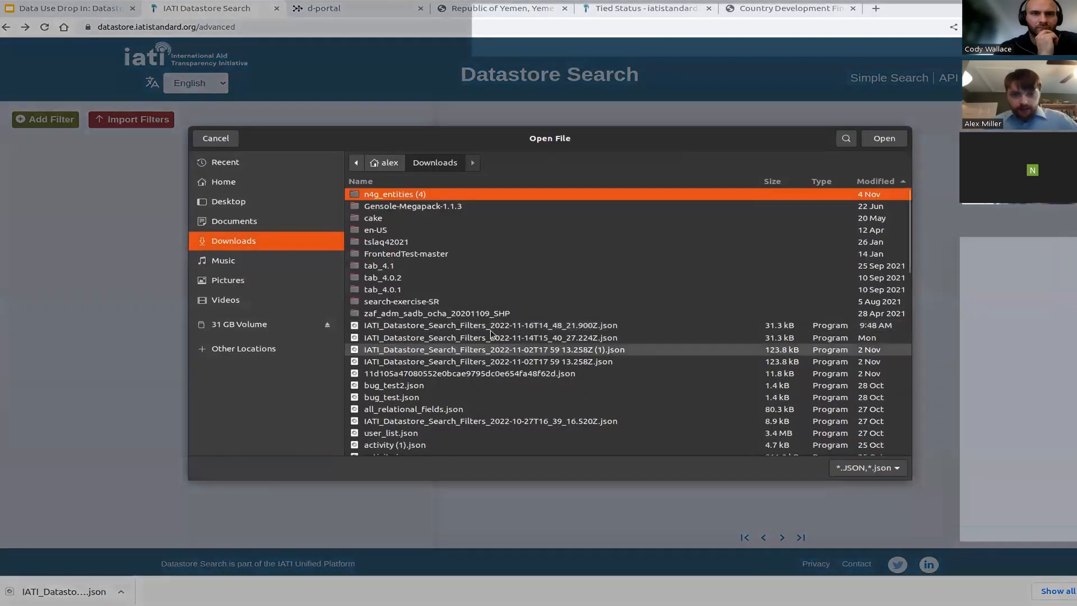
click(586, 364)
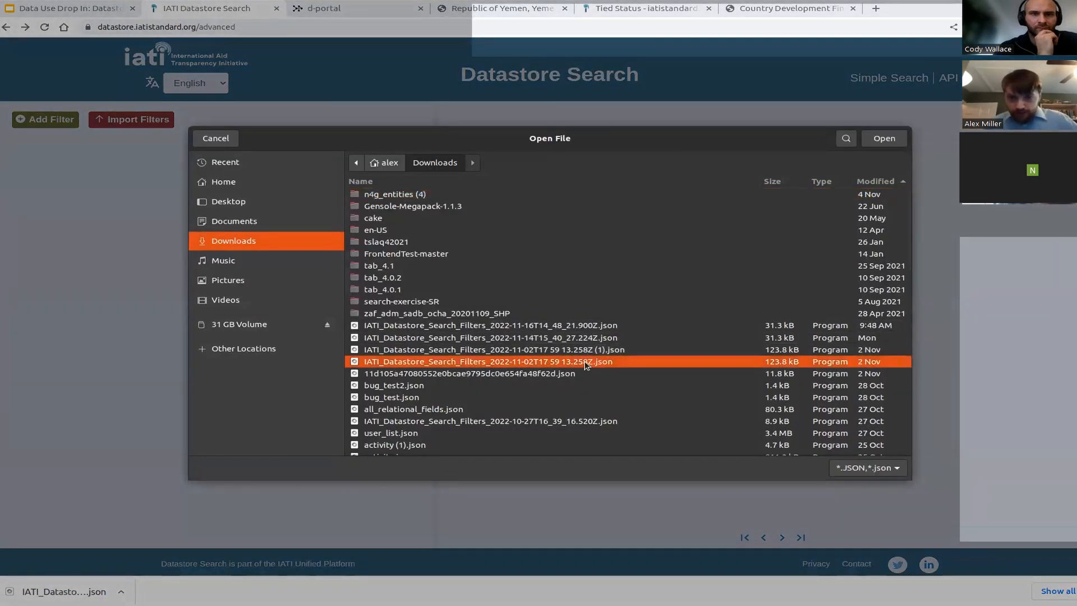
click(886, 138)
click(618, 366)
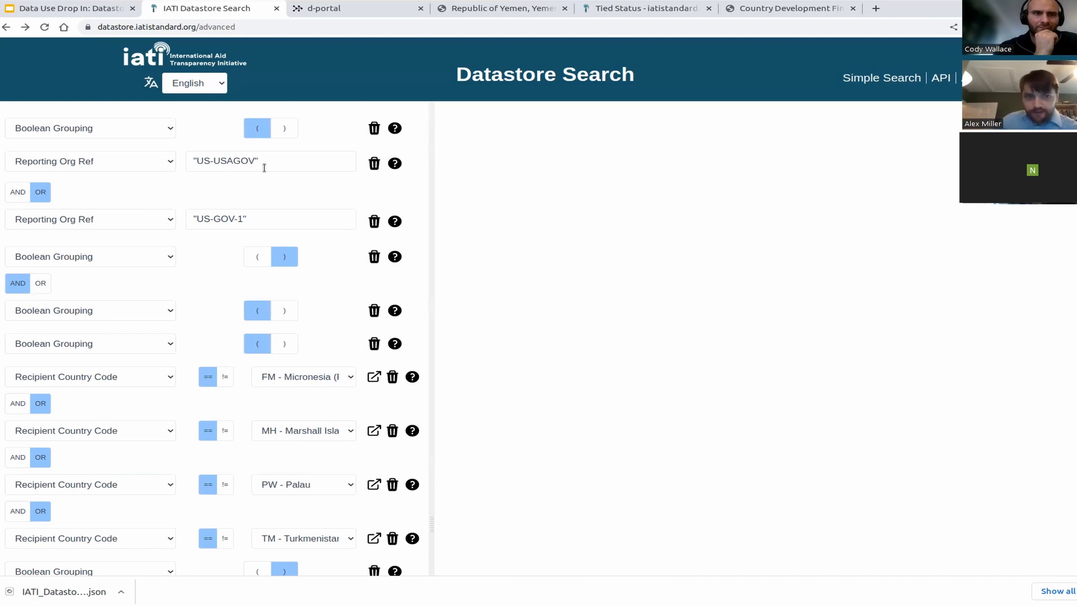
Review the imported Reporting Org Ref and recipient country filters with their Boolean groupings, and run the query.
drag(197, 161, 274, 160)
click(275, 160)
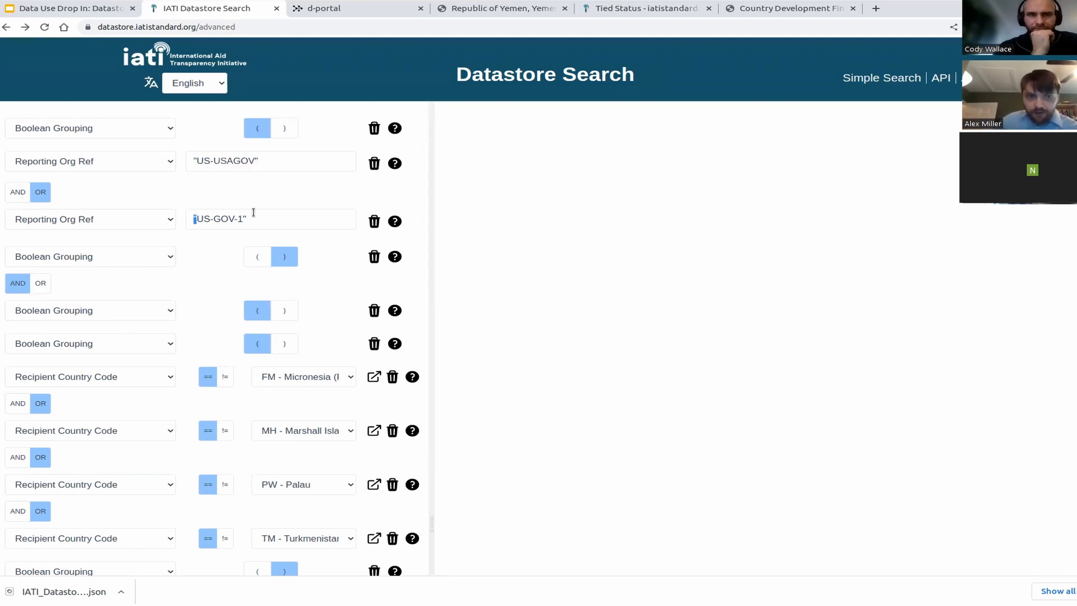
scroll(320, 243, down, 3)
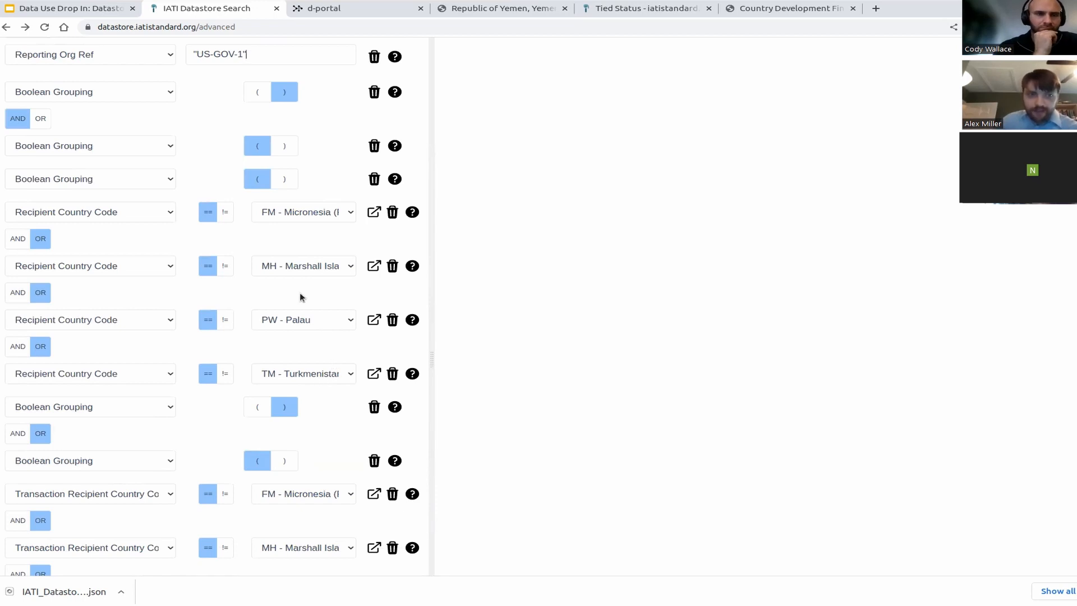
scroll(204, 345, down, 5)
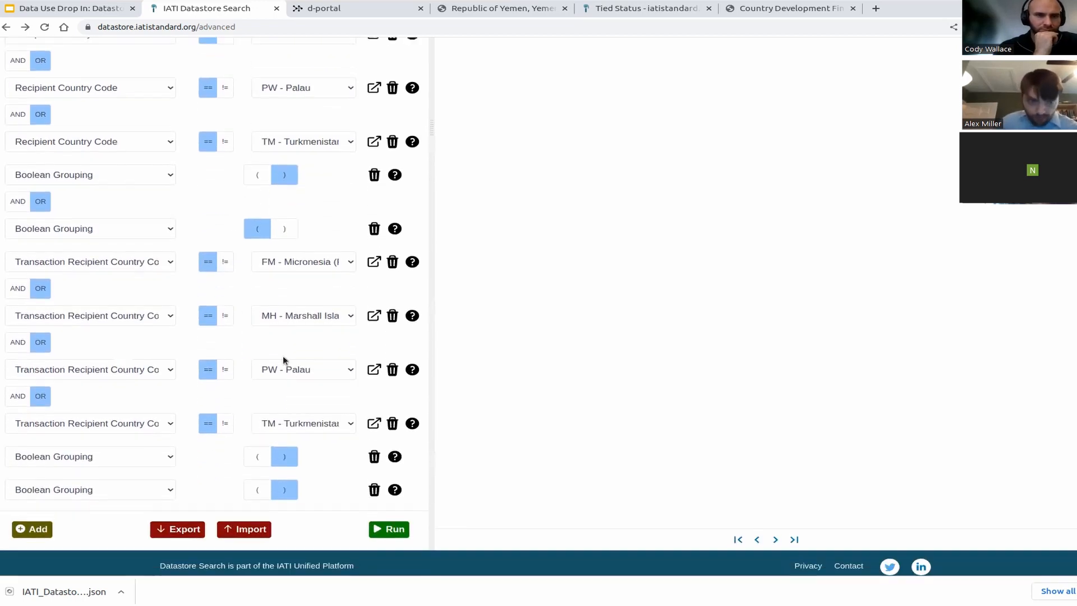
scroll(271, 358, up, 7)
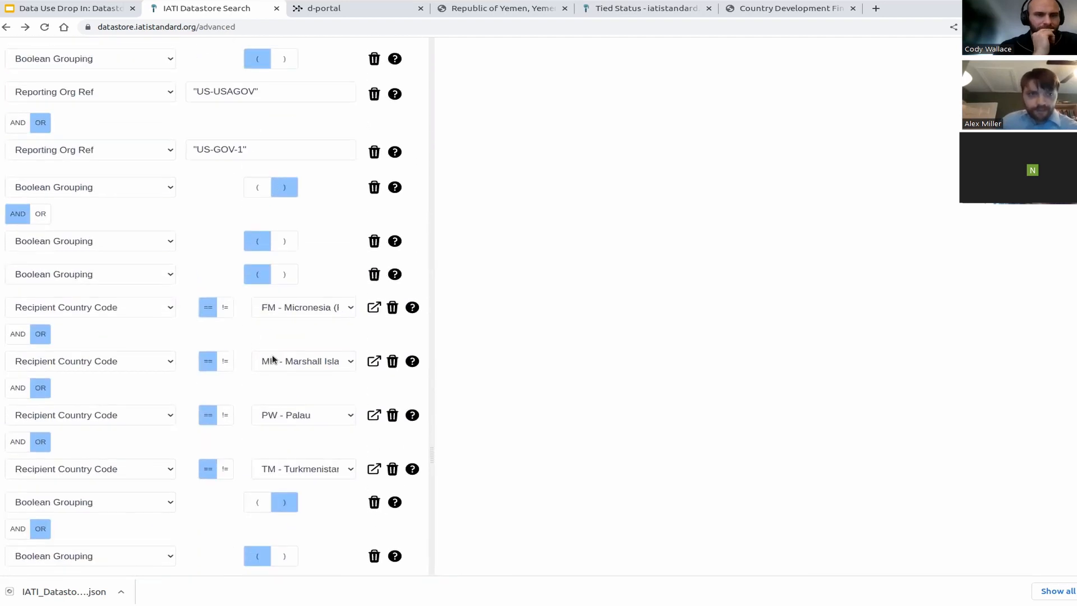
scroll(280, 337, down, 4)
scroll(293, 351, down, 3)
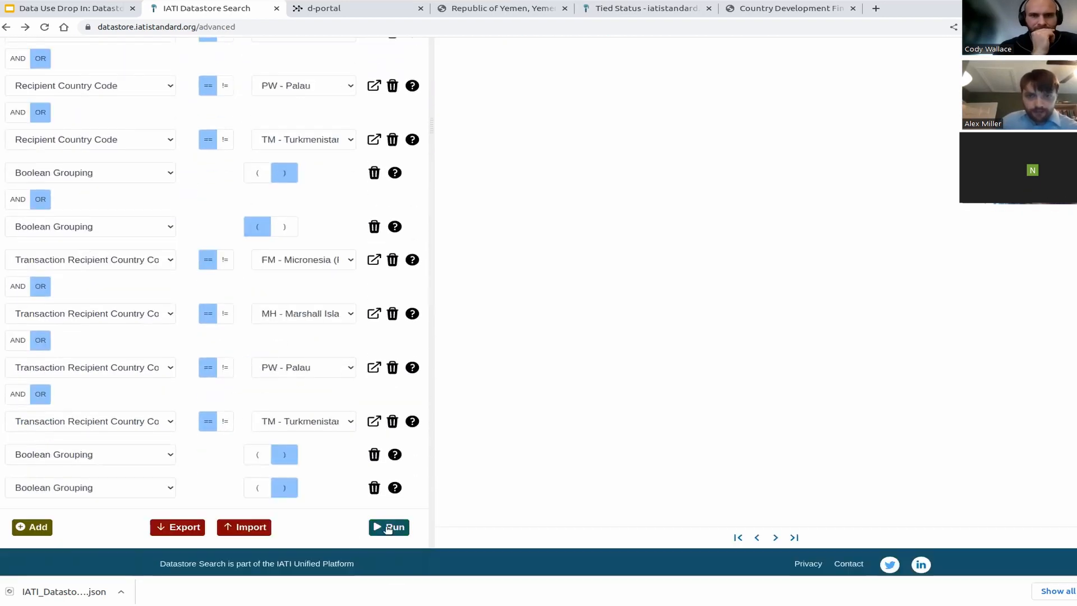
scroll(393, 331, up, 7)
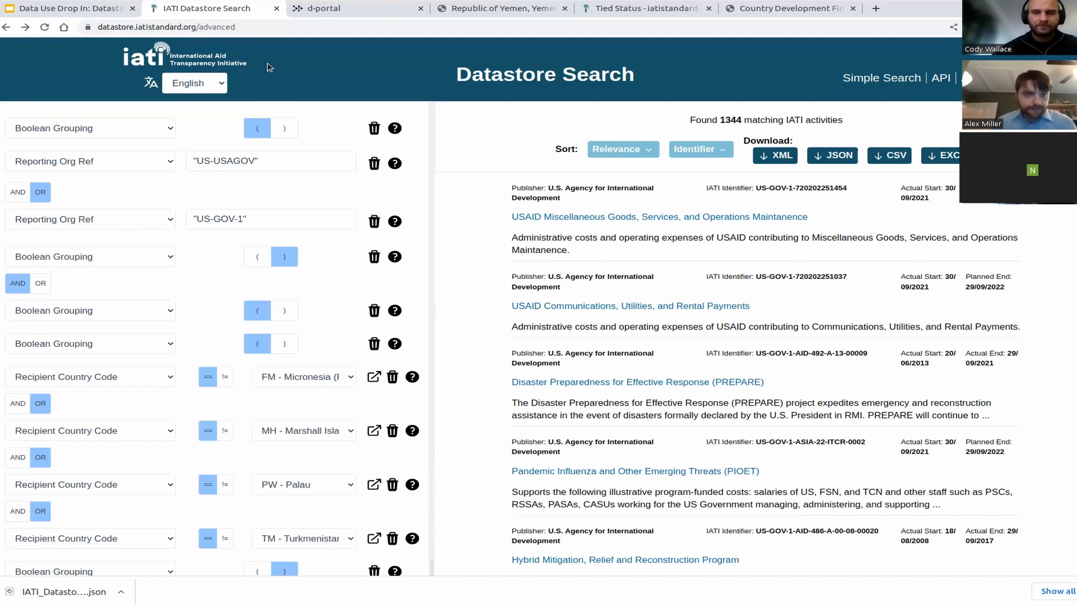
Reload the page to clear the imported query, keep the interface in English, and add a filter on Title Narrative Xml Lang.
click(43, 26)
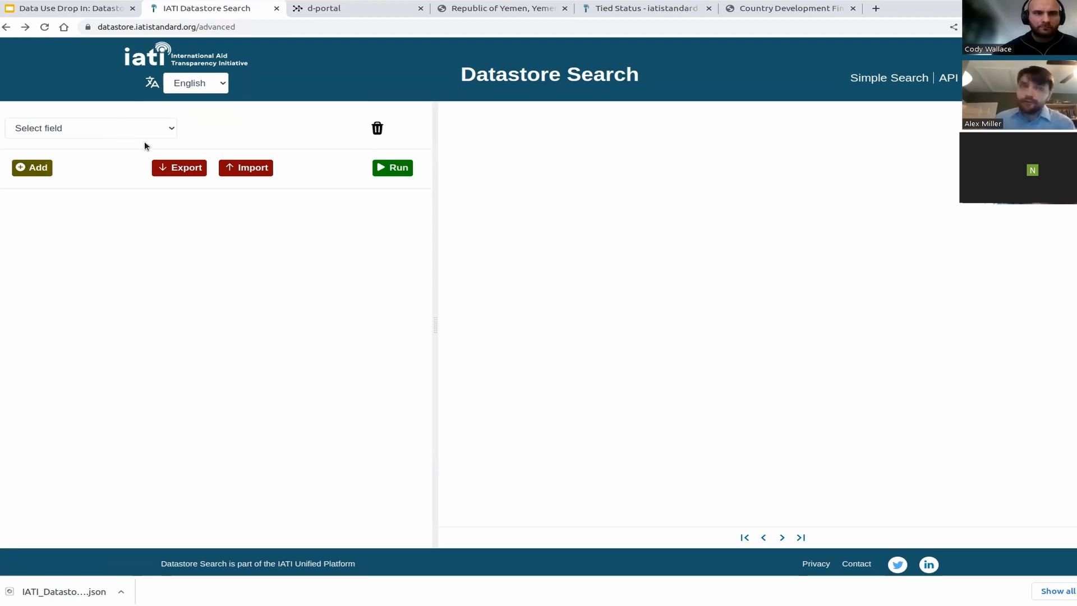
click(212, 85)
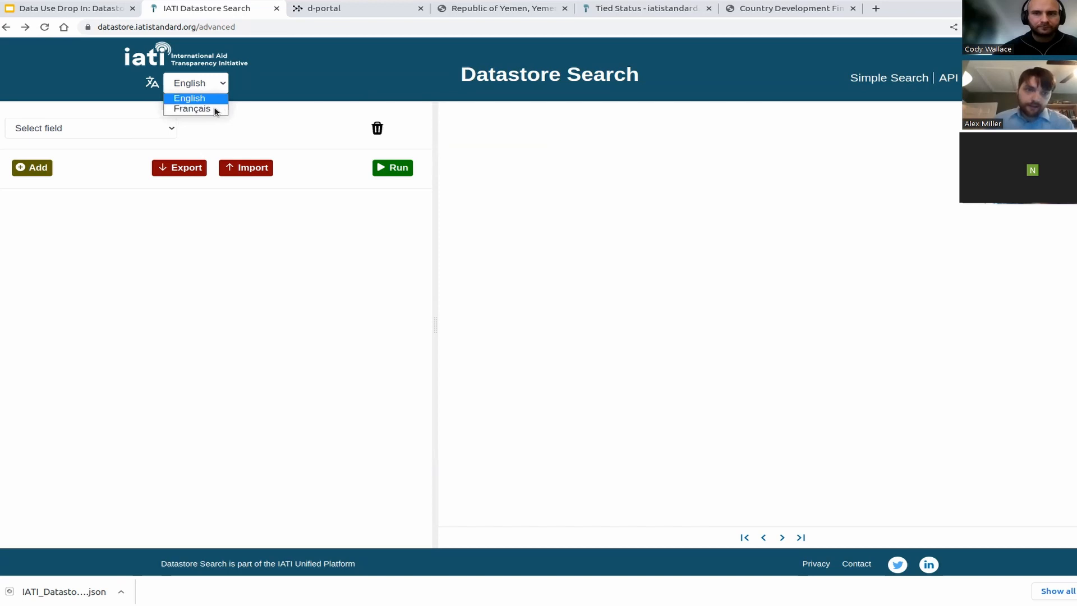
click(226, 98)
click(157, 128)
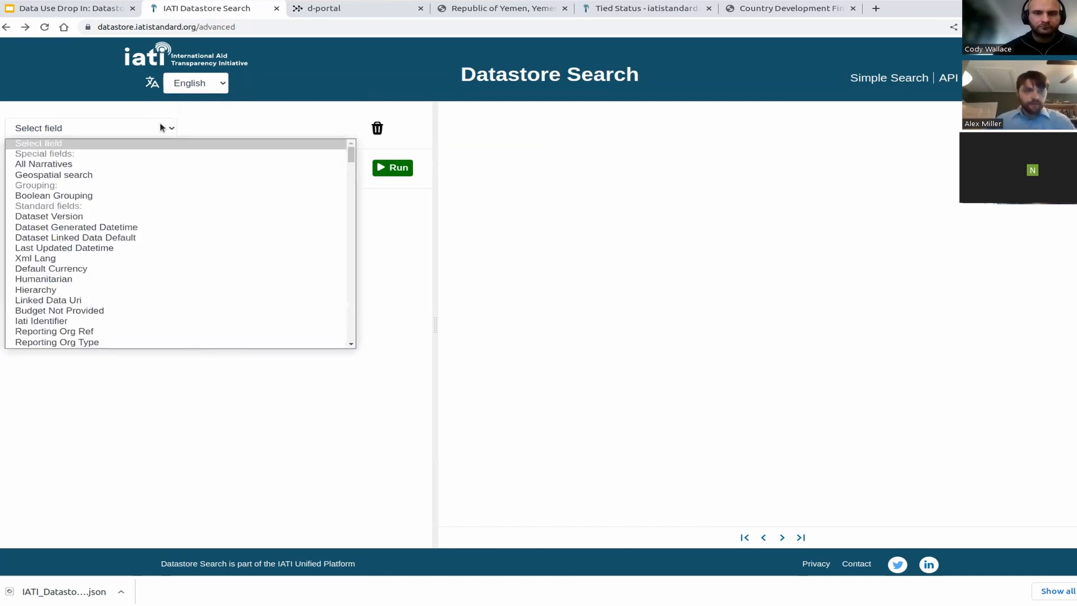
scroll(166, 247, down, 4)
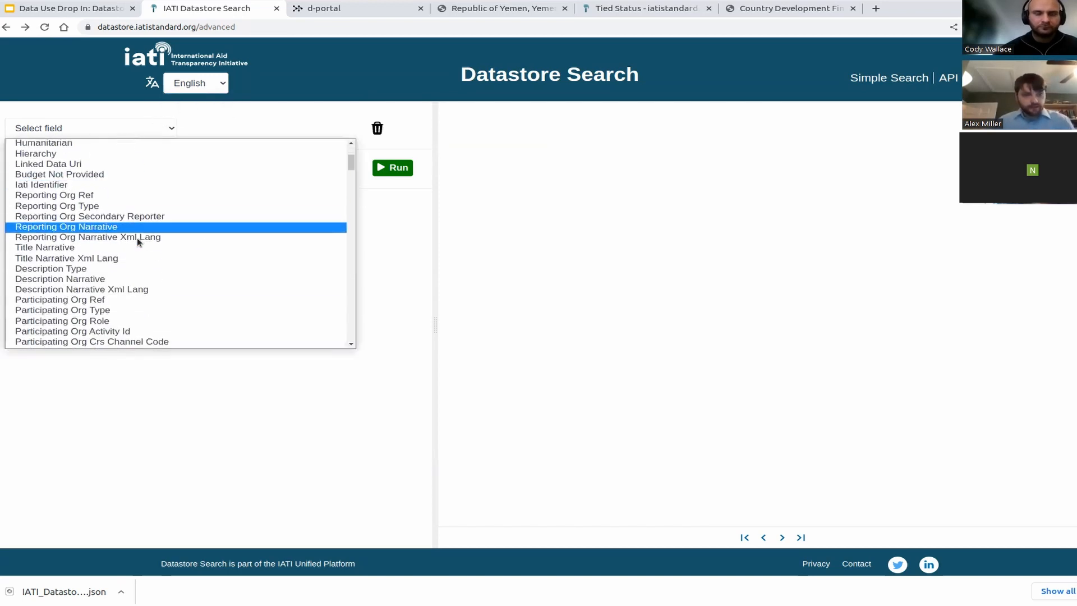
click(113, 254)
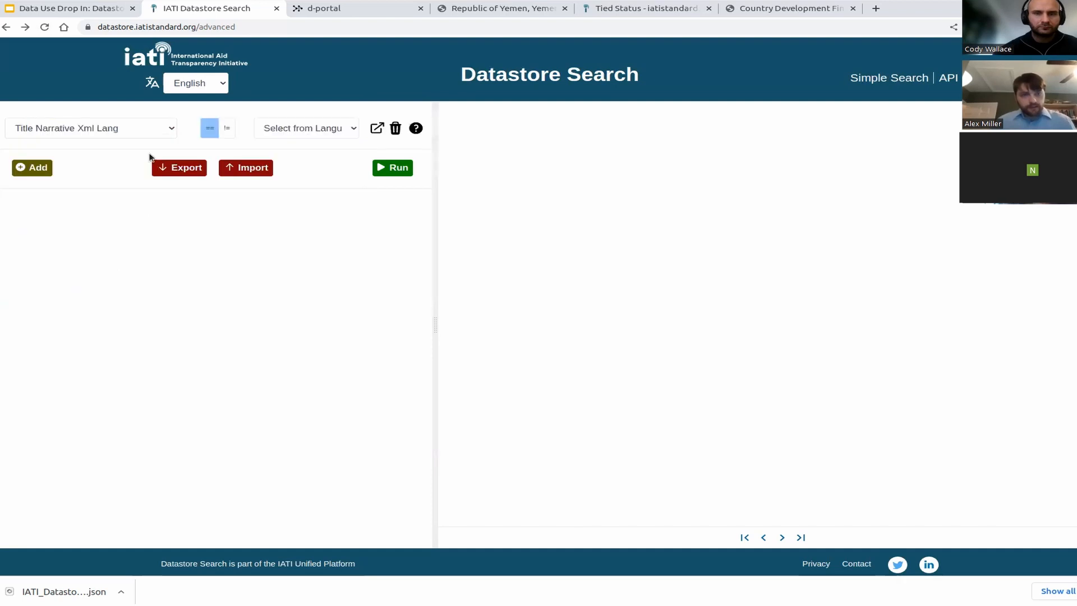
Set the Title Narrative Xml Lang filter's value to en - English.
click(307, 128)
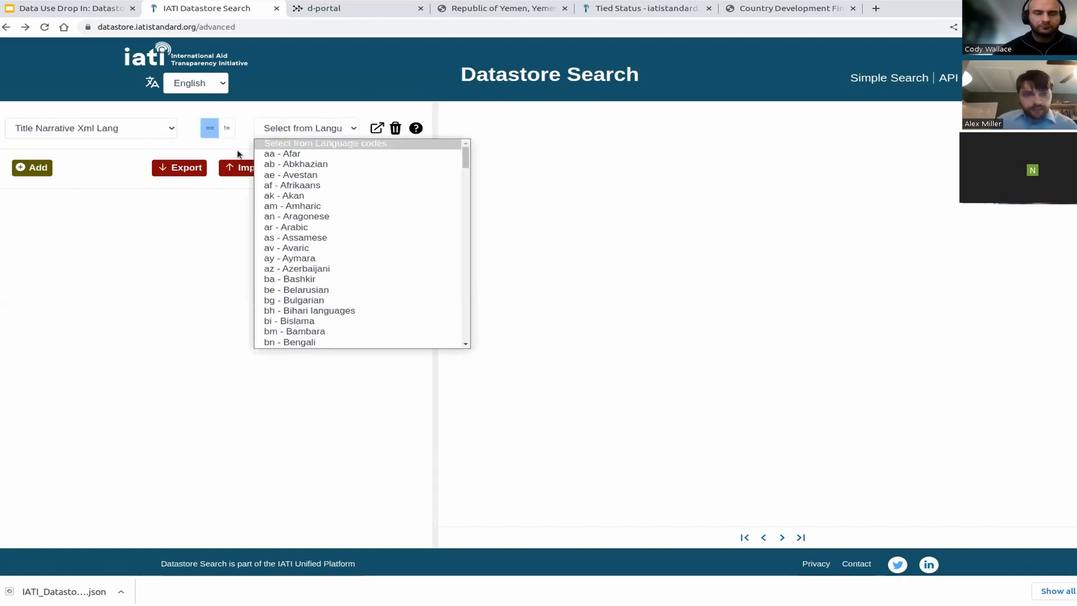
text(en - English)
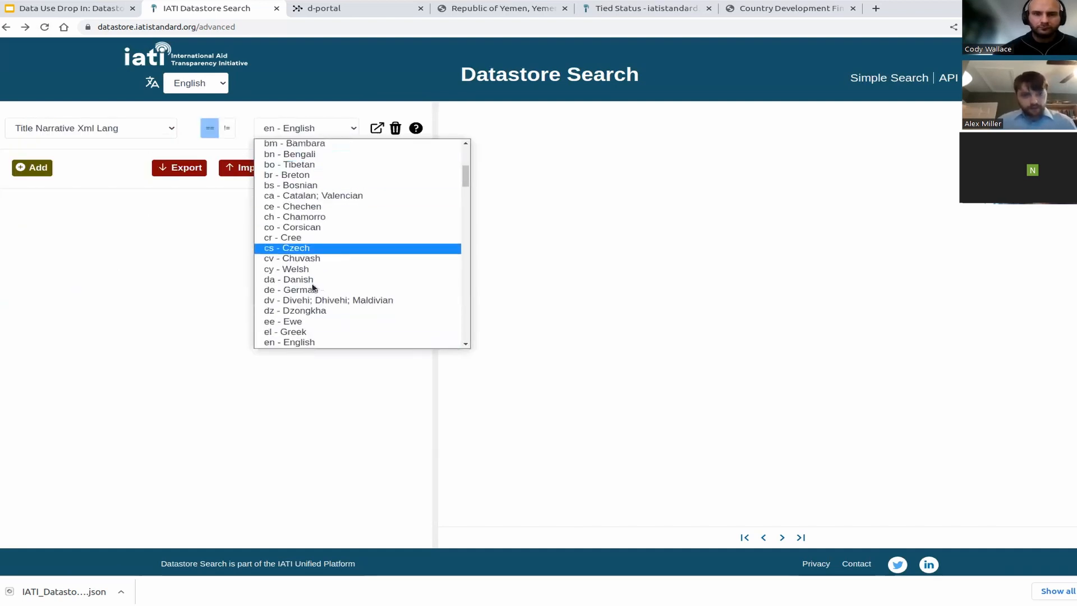
click(308, 343)
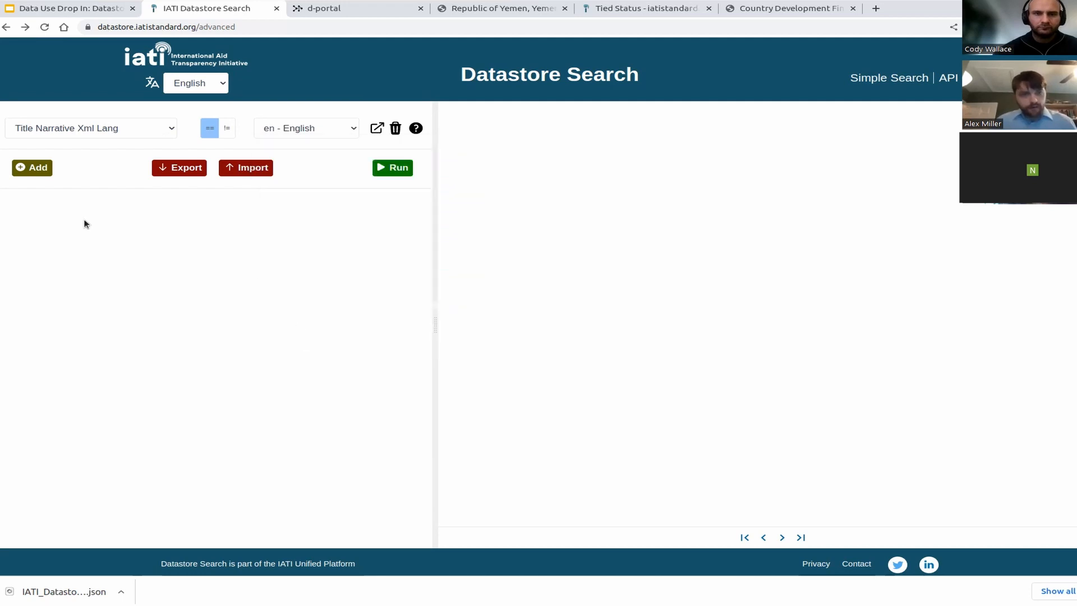
Add a second filter on Title Narrative Xml Lang with the value fr - French, joined to the first by AND.
click(17, 170)
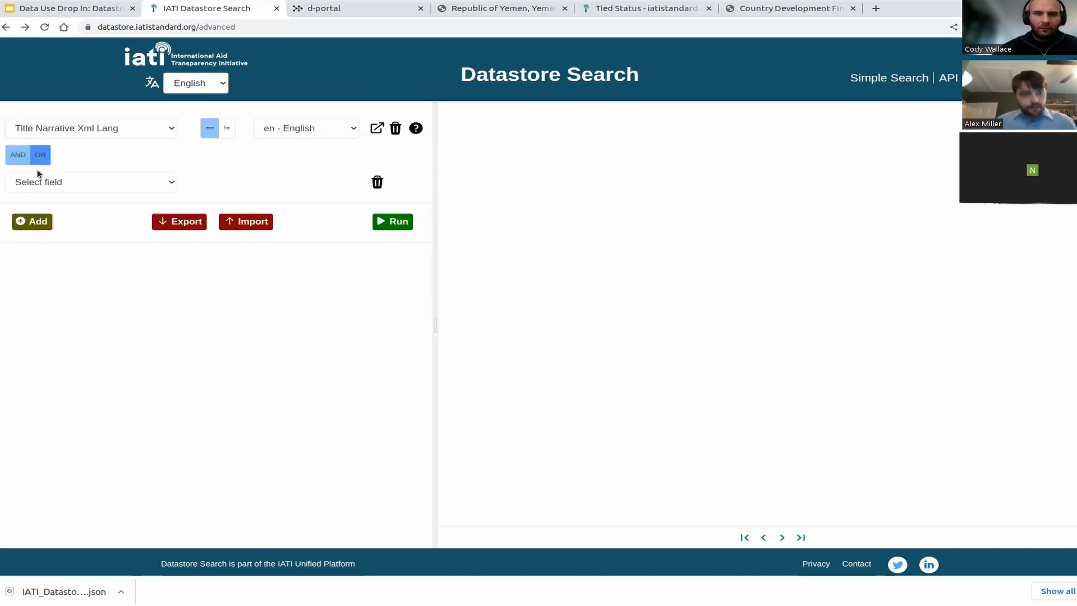
click(49, 182)
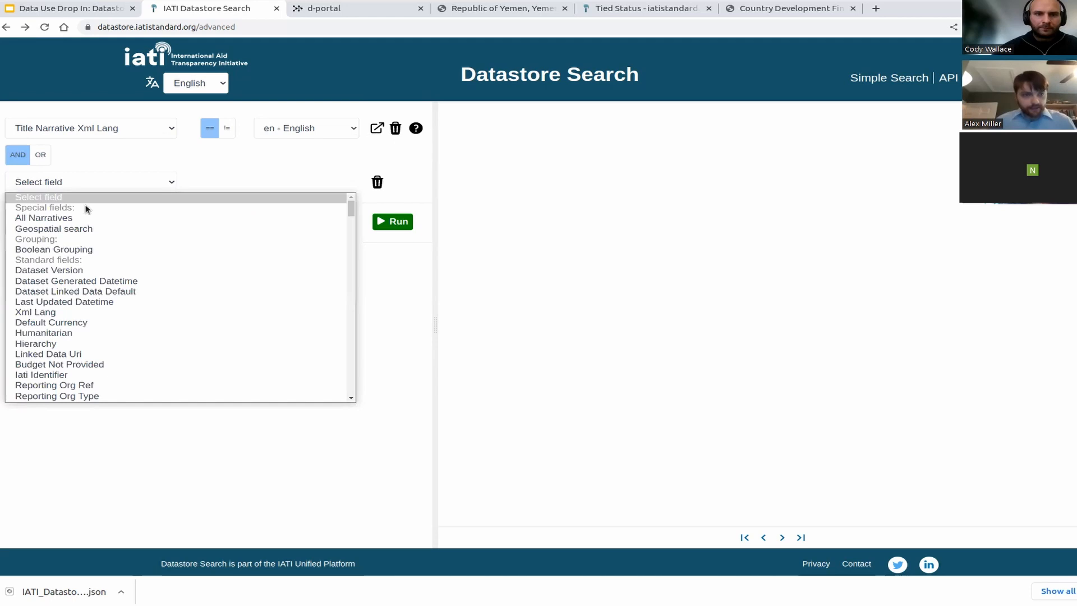
scroll(127, 270, down, 5)
click(126, 282)
click(325, 182)
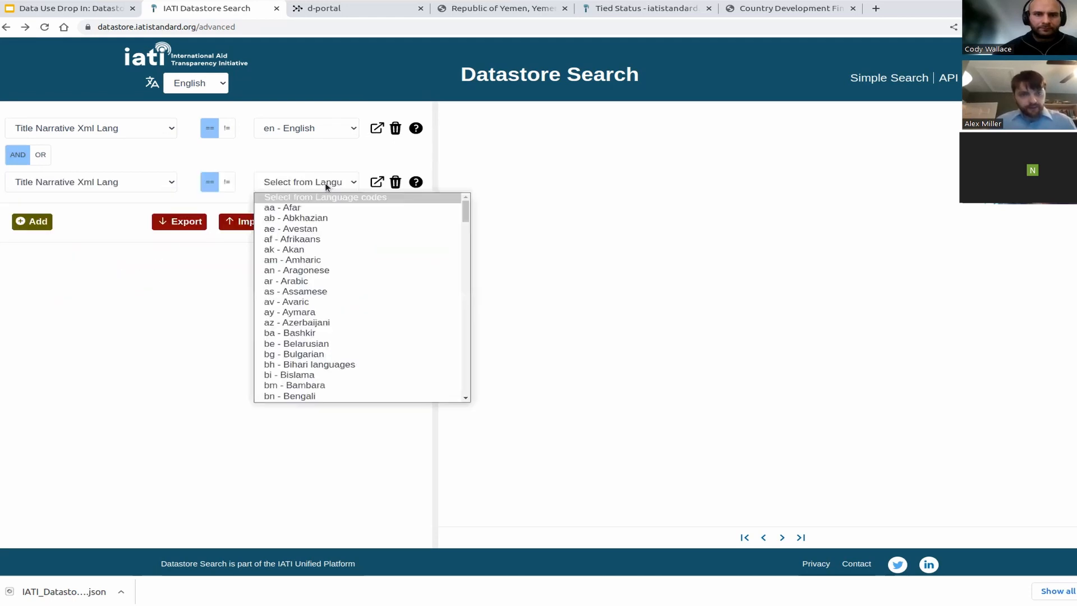
text(fr - French)
click(310, 392)
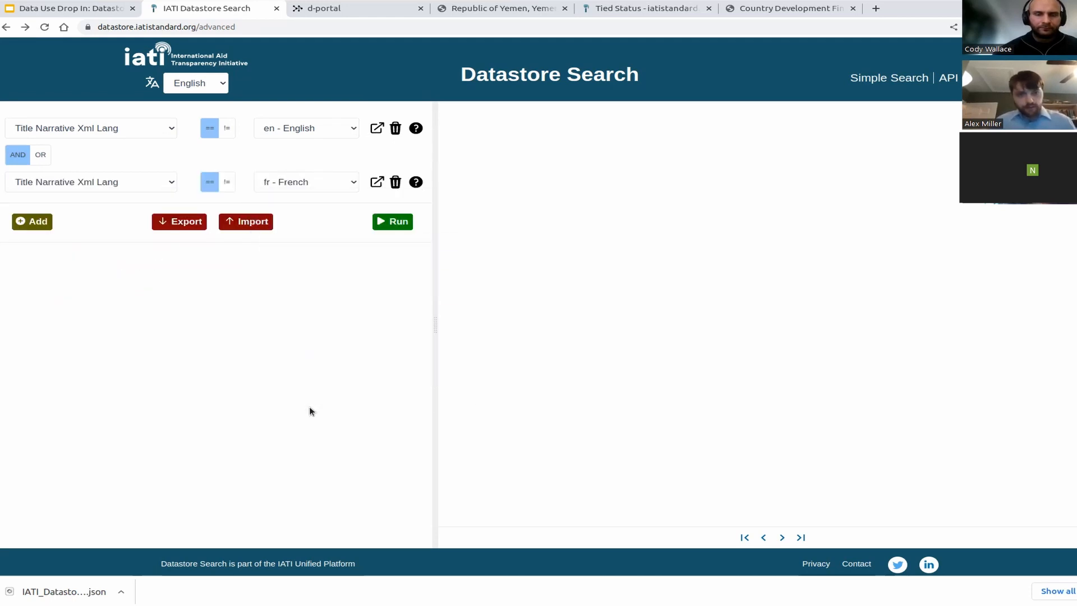
Run the English and French title query and look through the titles of the matching activities.
click(392, 227)
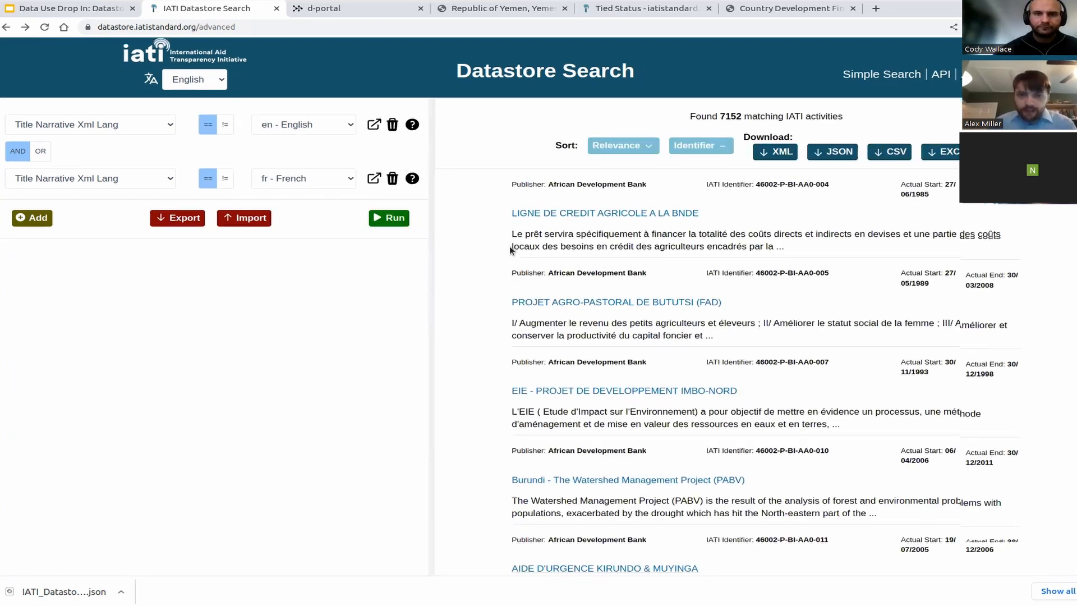
scroll(507, 252, down, 4)
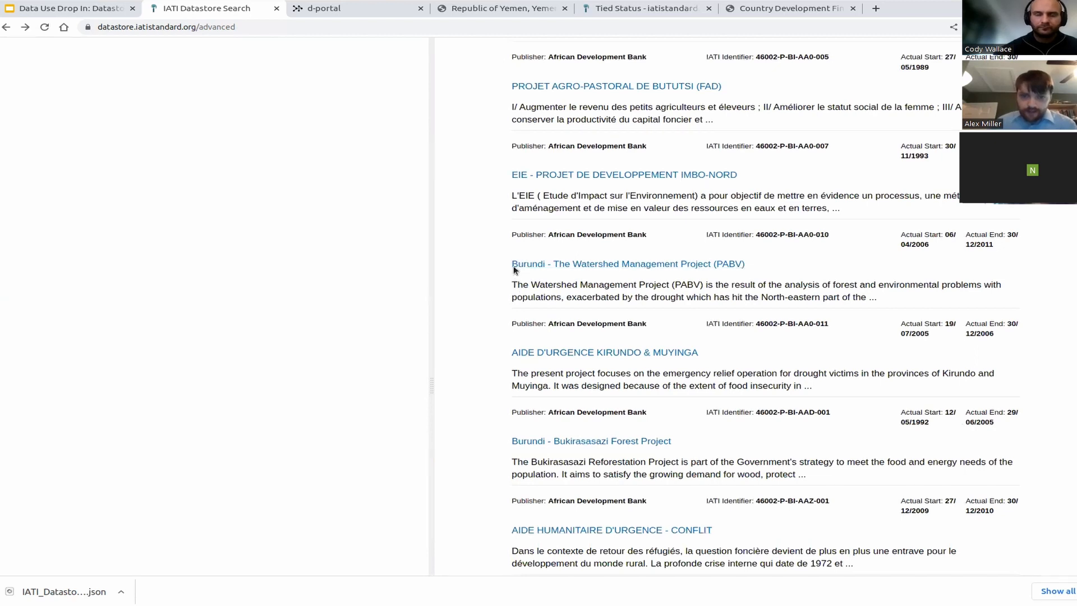
scroll(414, 245, up, 3)
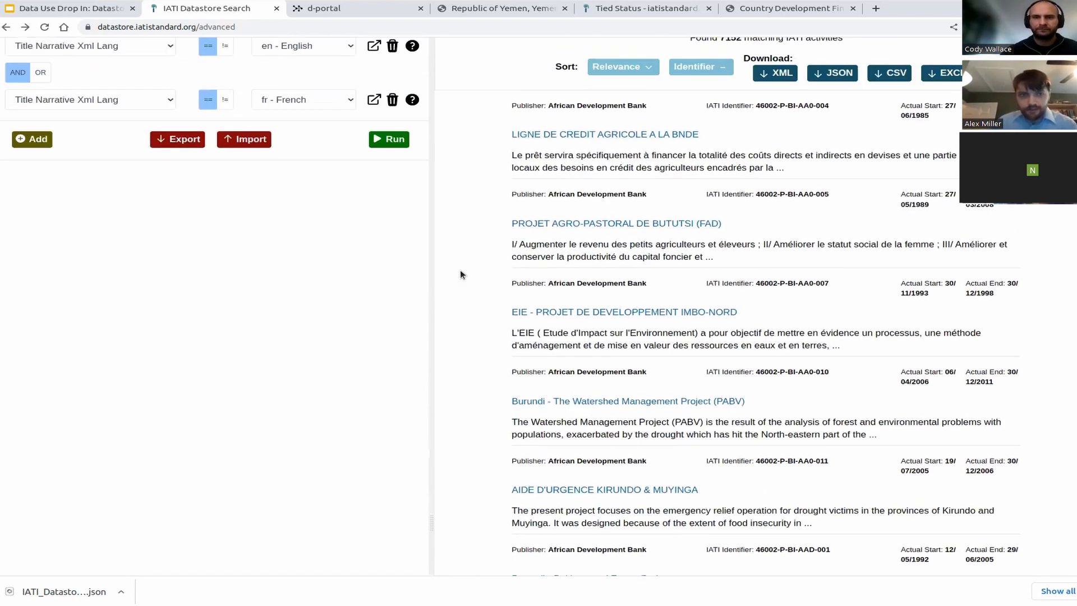
scroll(460, 274, up, 2)
Switch the interface language to Français and examine the titles and descriptions in the results list.
click(193, 83)
click(216, 109)
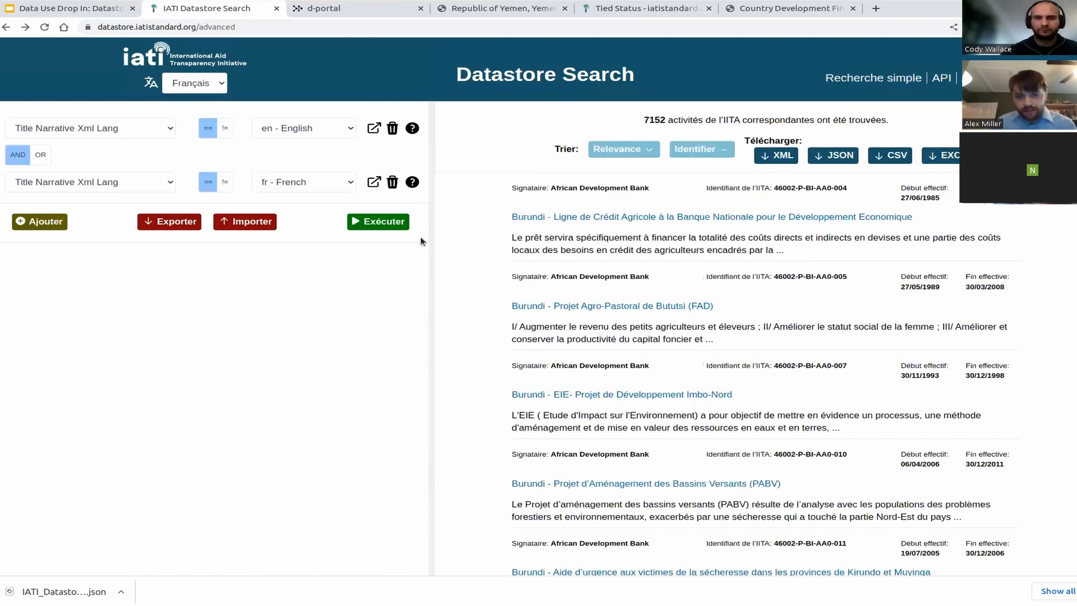
scroll(420, 240, down, 4)
drag(514, 367, 680, 386)
click(681, 386)
drag(802, 389, 627, 373)
click(627, 373)
Open the African Development Bank's Burundi drought relief activity for Kirundo and Muyinga, and switch the interface to English.
click(634, 354)
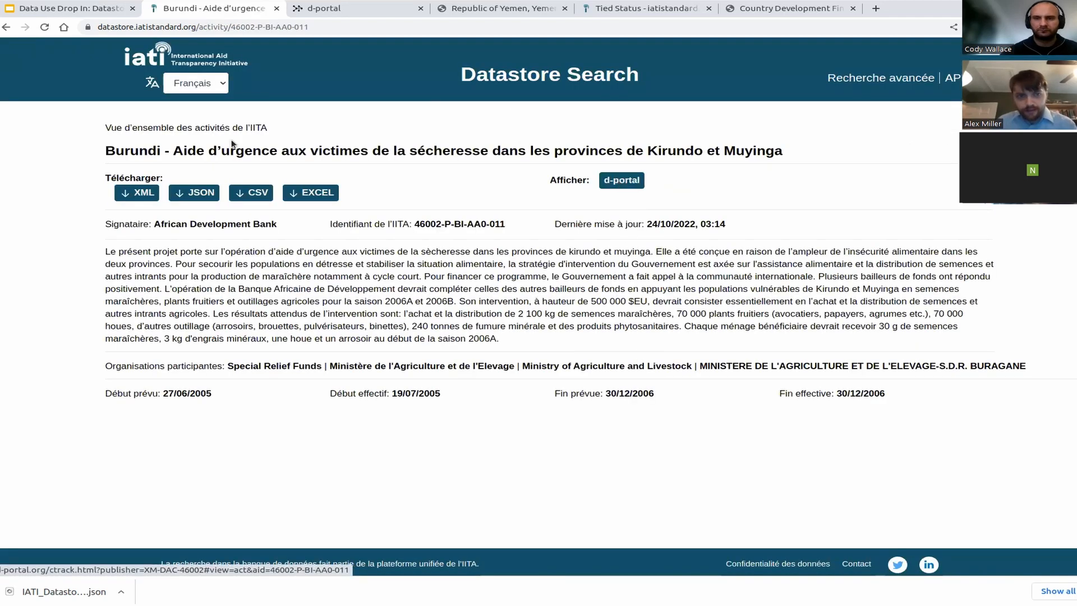
click(216, 83)
click(220, 99)
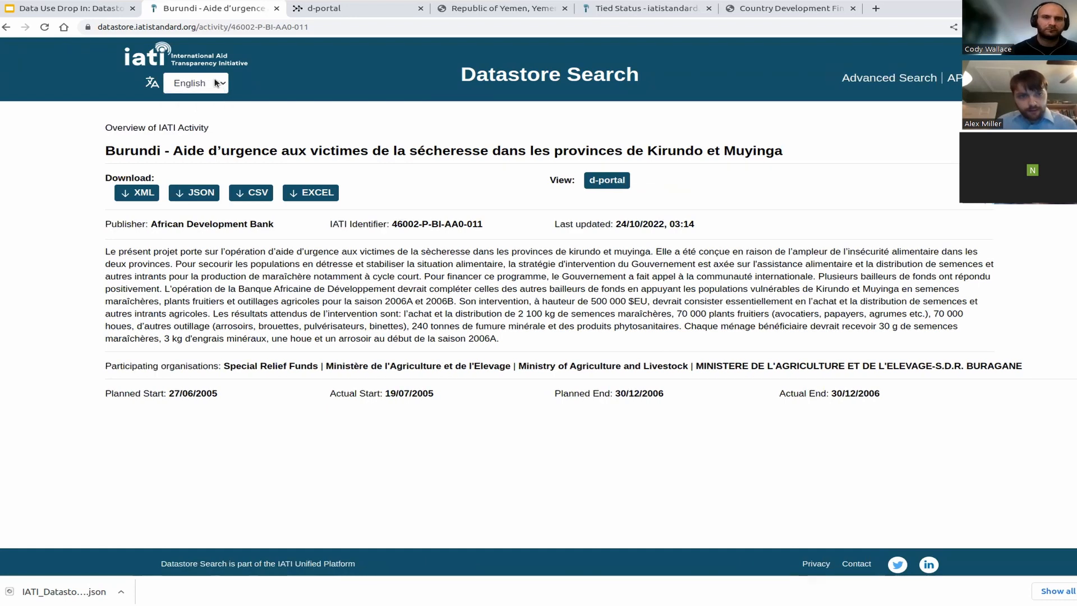
View the activity in d-portal and compare the French and English texts under Objectives, Target Groups and General.
click(611, 181)
scroll(276, 199, down, 5)
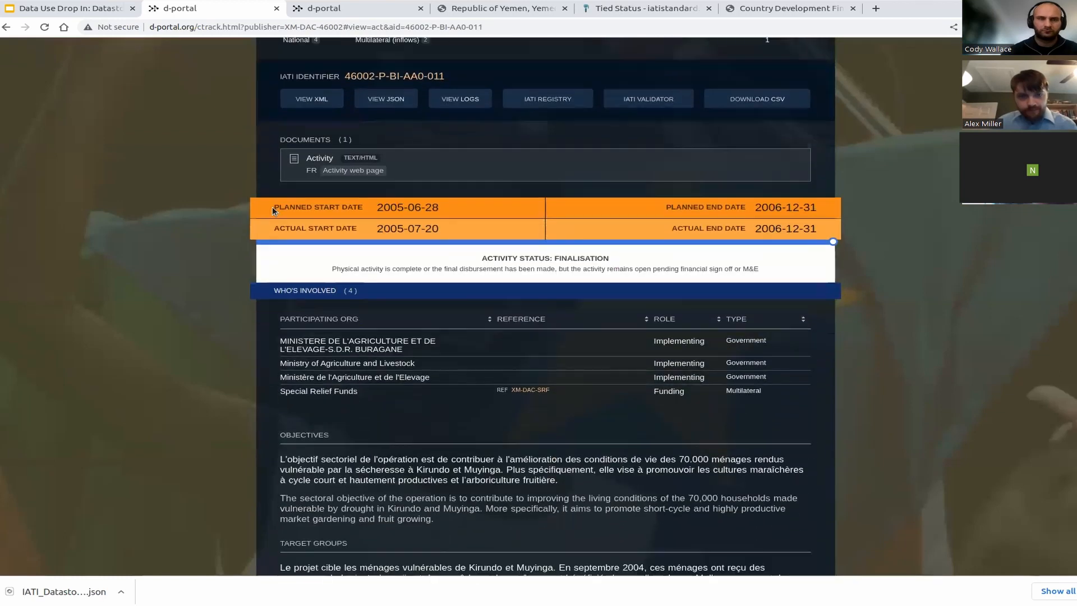
scroll(273, 210, down, 5)
drag(275, 184, 412, 270)
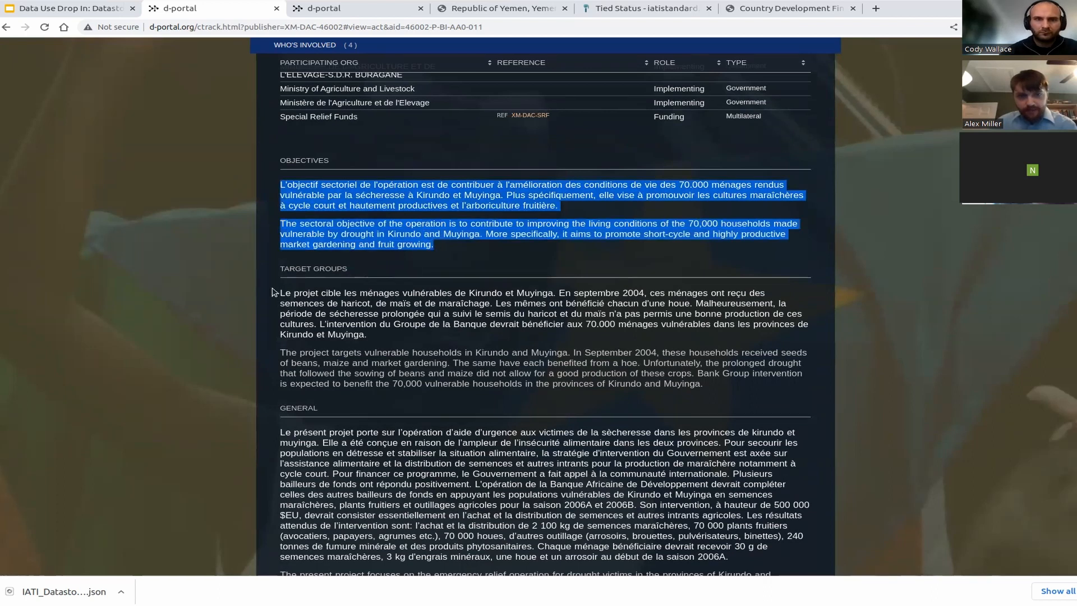
scroll(274, 247, down, 3)
drag(269, 242, 701, 506)
click(230, 216)
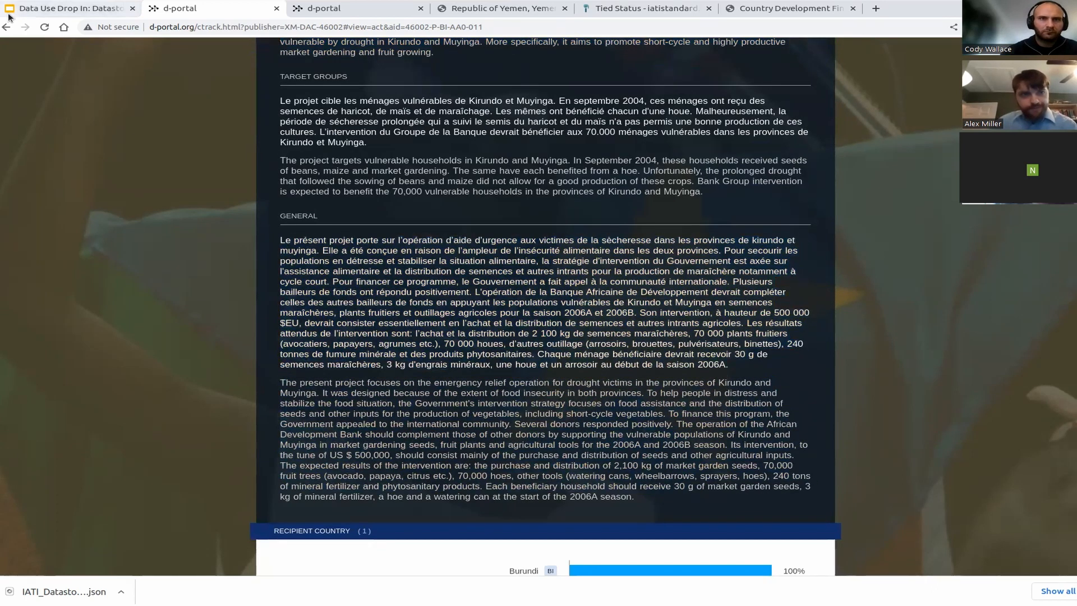
Go back to the Datastore activity page, examine its English description, and return to the advanced search.
click(7, 27)
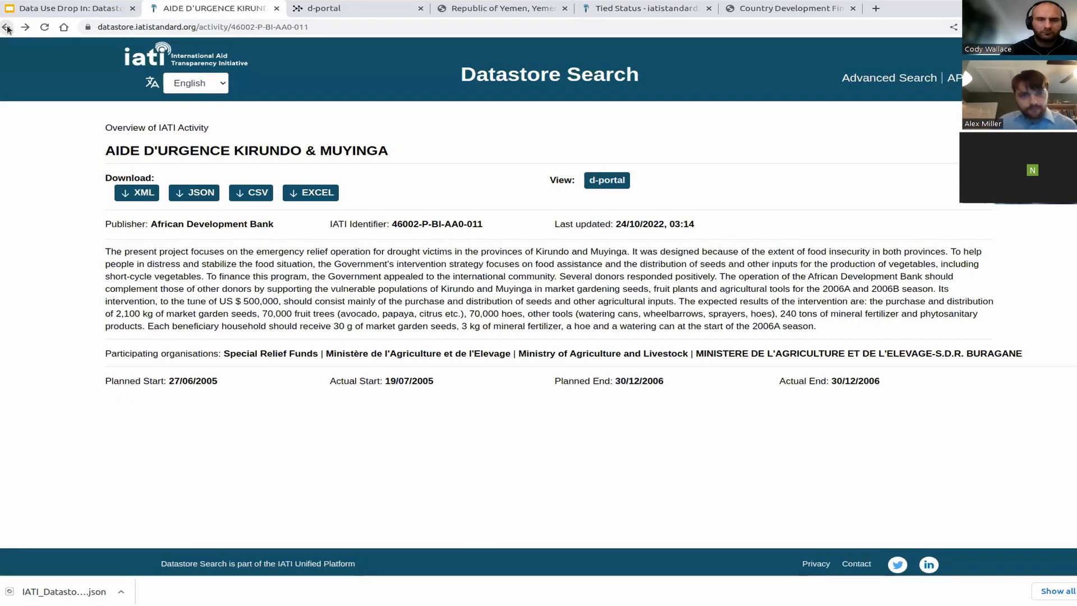
drag(151, 247, 274, 317)
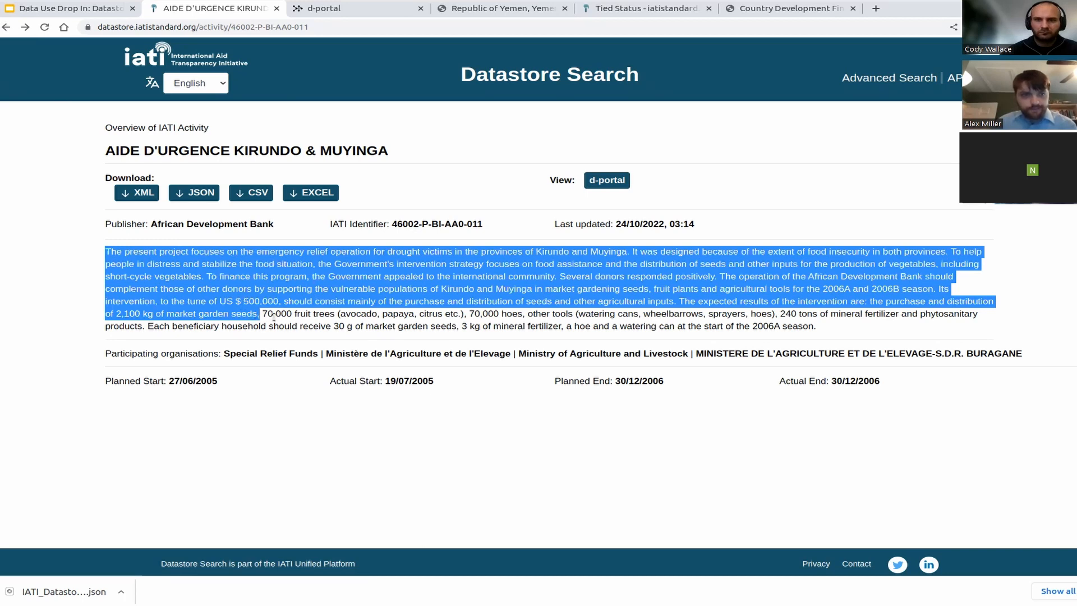
click(273, 317)
click(7, 27)
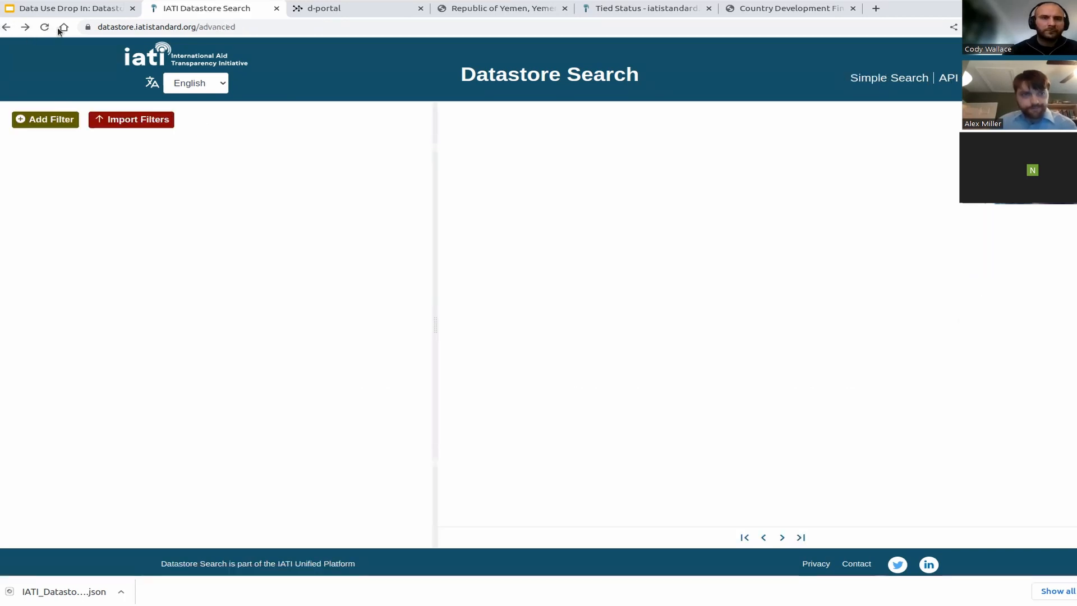